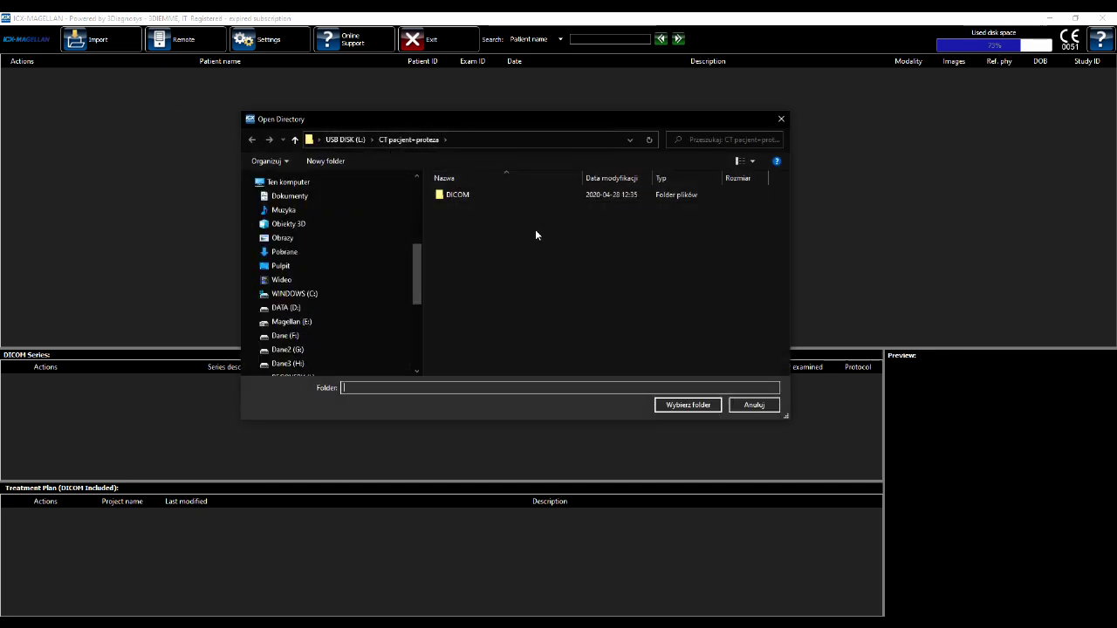
Import the 400-image AXIAL CT series from the chosen DICOM folder into the database
{"action": "left_click", "coordinate": [677, 404]}
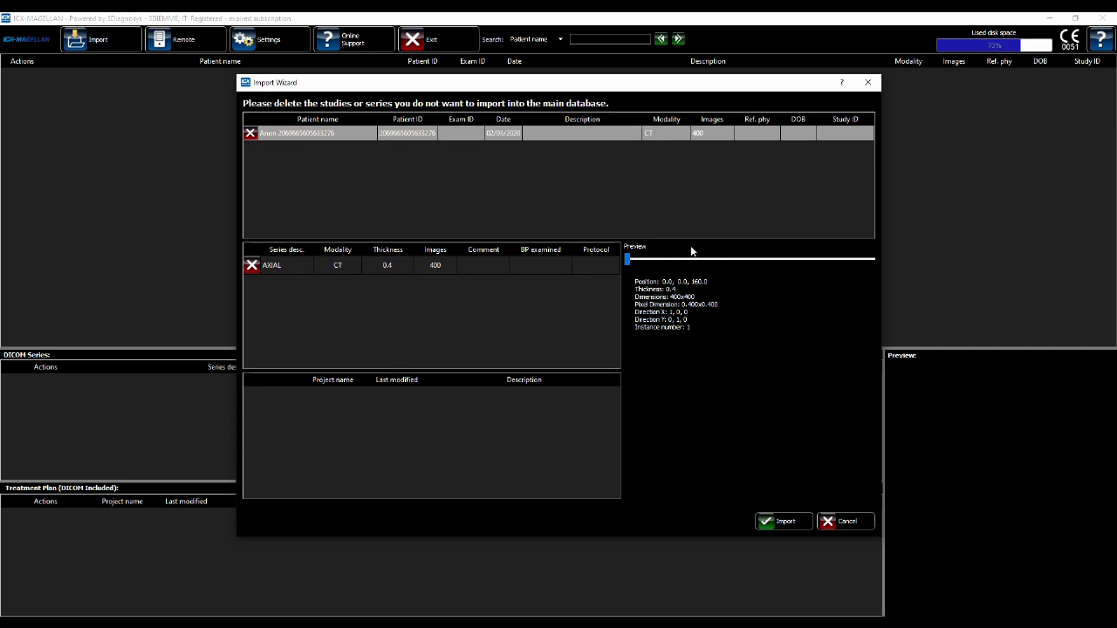
{"action": "left_click_drag", "start_coordinate": [629, 259], "coordinate": [743, 263]}
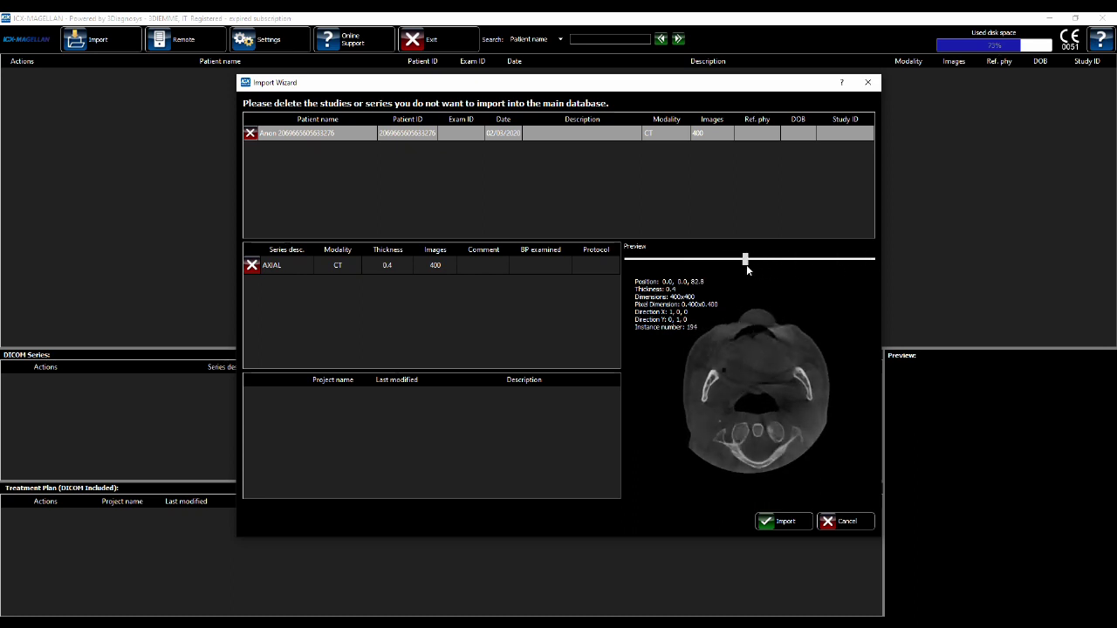
{"action": "left_click", "coordinate": [785, 522]}
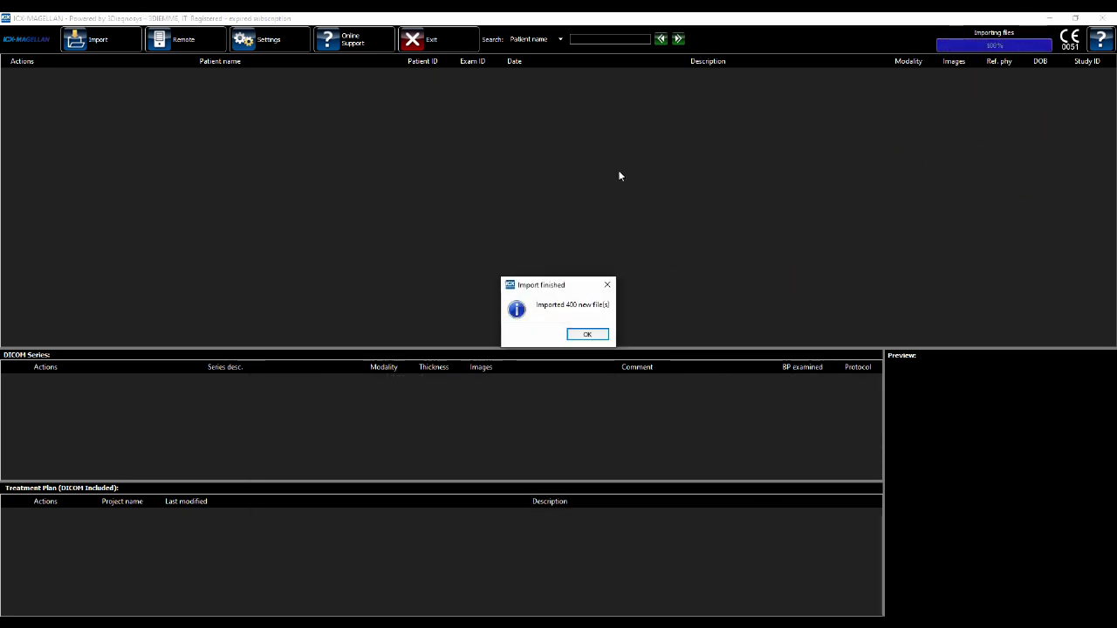
Dismiss the import notice, preview the AXIAL series slices, and build its 3D volume
{"action": "left_click", "coordinate": [592, 335]}
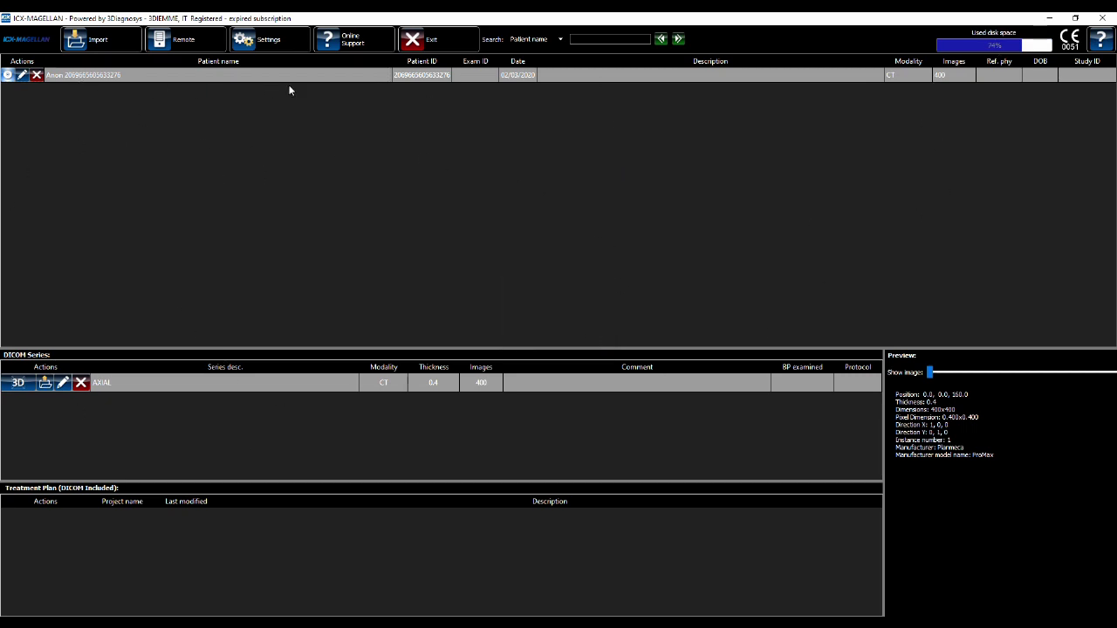
{"action": "key", "text": "Down"}
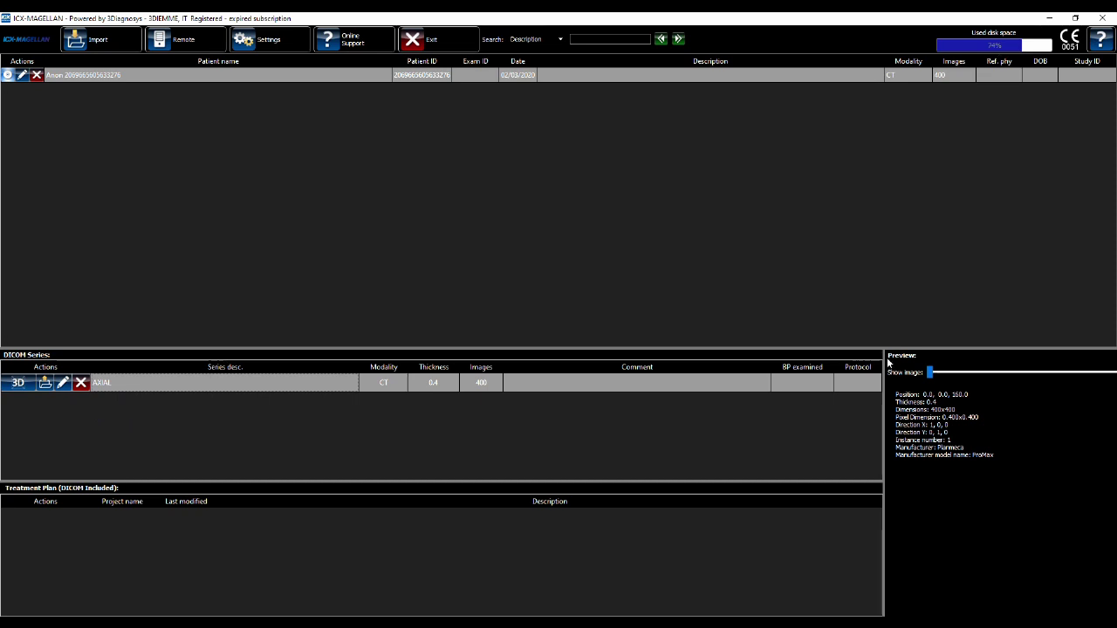
{"action": "left_click_drag", "start_coordinate": [931, 375], "coordinate": [978, 375]}
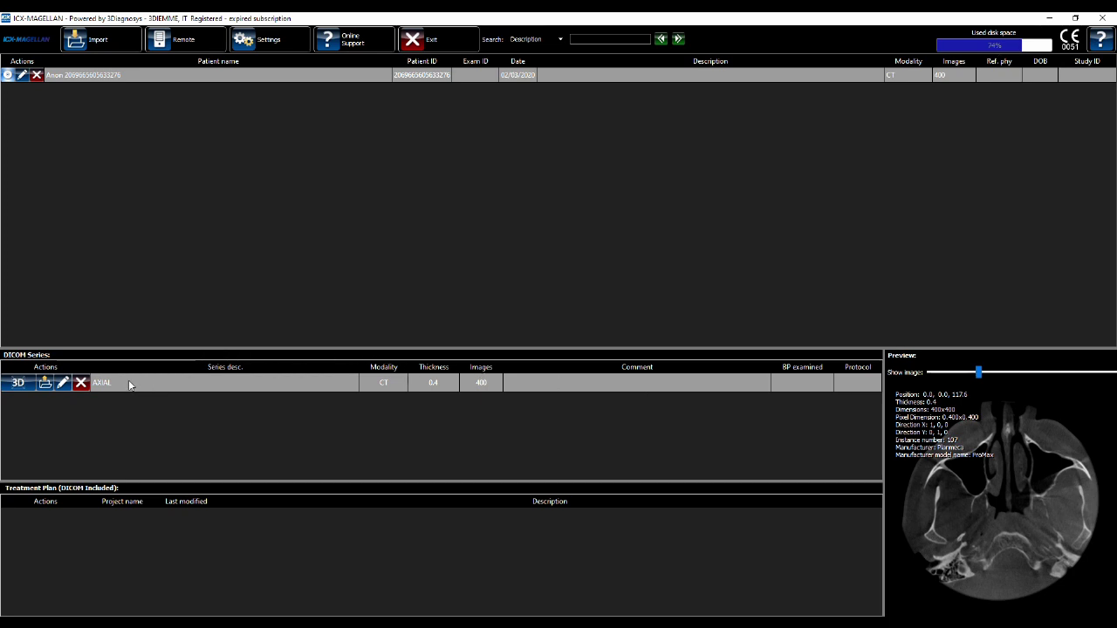
{"action": "left_click", "coordinate": [16, 389]}
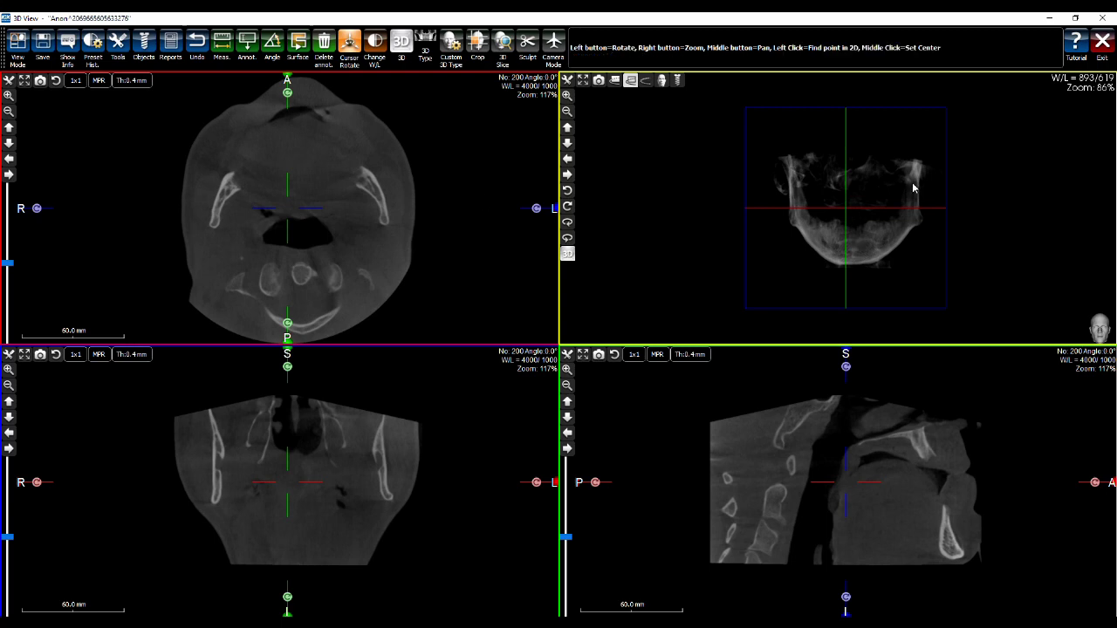
Rotate the 3D view, centre the MPR slices on the left mandible, and start the Tools wizard
{"action": "left_click_drag", "start_coordinate": [915, 192], "coordinate": [382, 241]}
{"action": "left_click", "coordinate": [298, 130]}
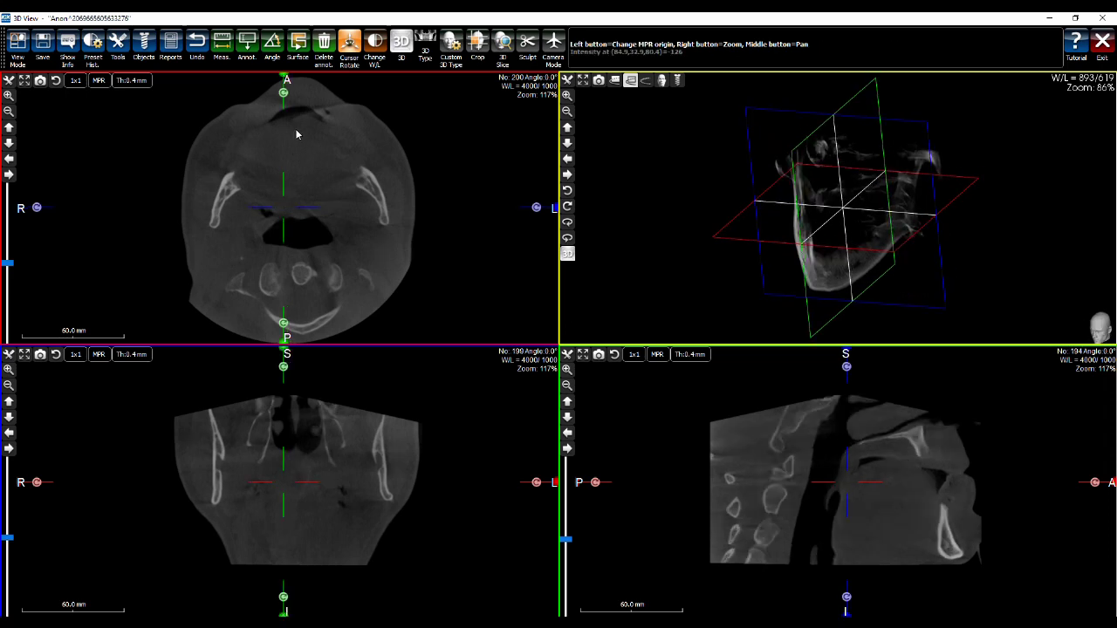
{"action": "left_click", "coordinate": [306, 116]}
{"action": "left_click_drag", "start_coordinate": [306, 93], "coordinate": [358, 181]}
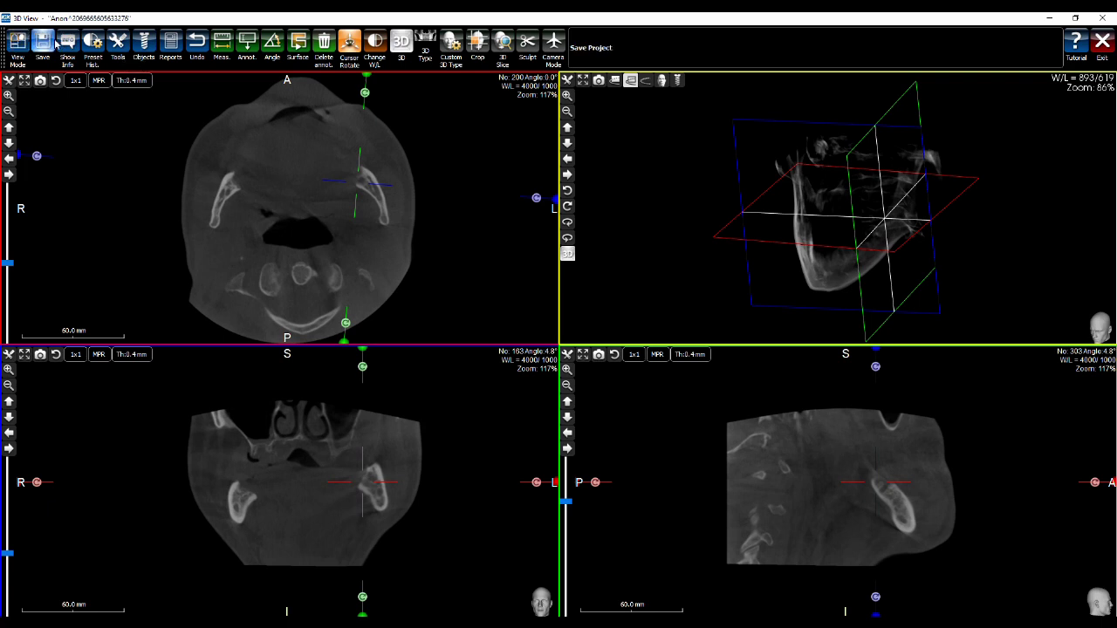
{"action": "left_click", "coordinate": [119, 43]}
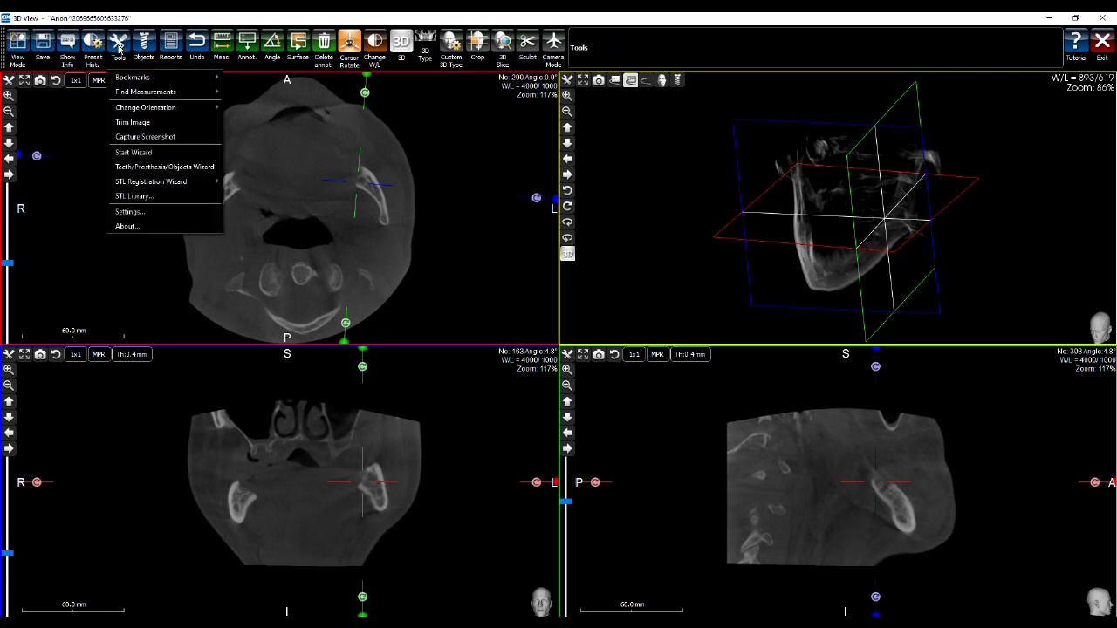
{"action": "left_click", "coordinate": [181, 153]}
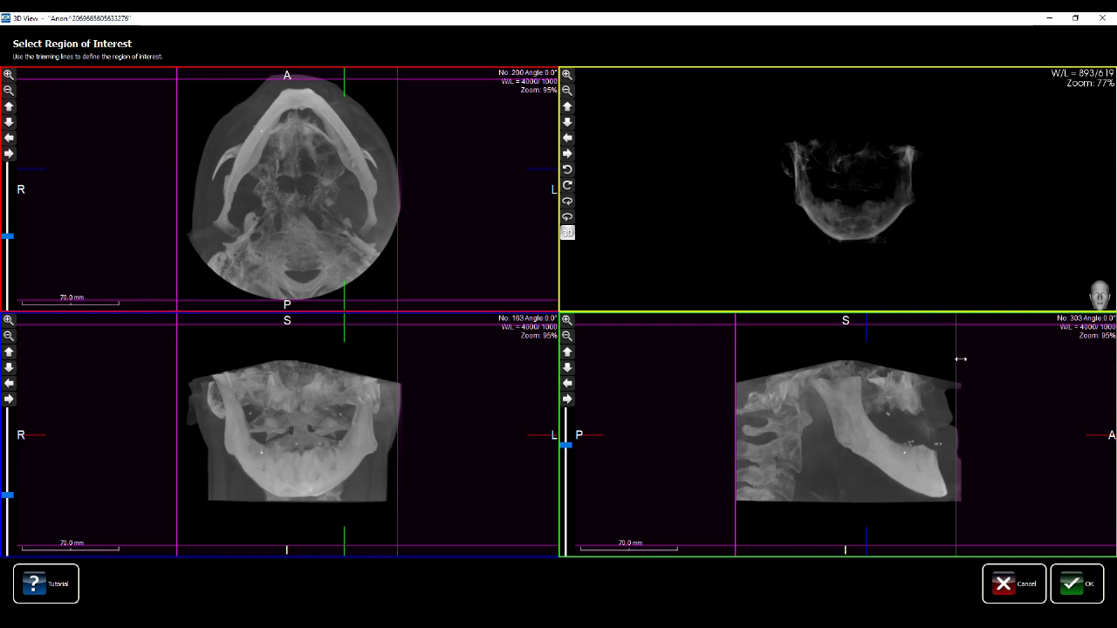
Trim the region of interest above, behind, below and at both sides of the mandible, then apply it
{"action": "left_click_drag", "start_coordinate": [932, 326], "coordinate": [921, 423]}
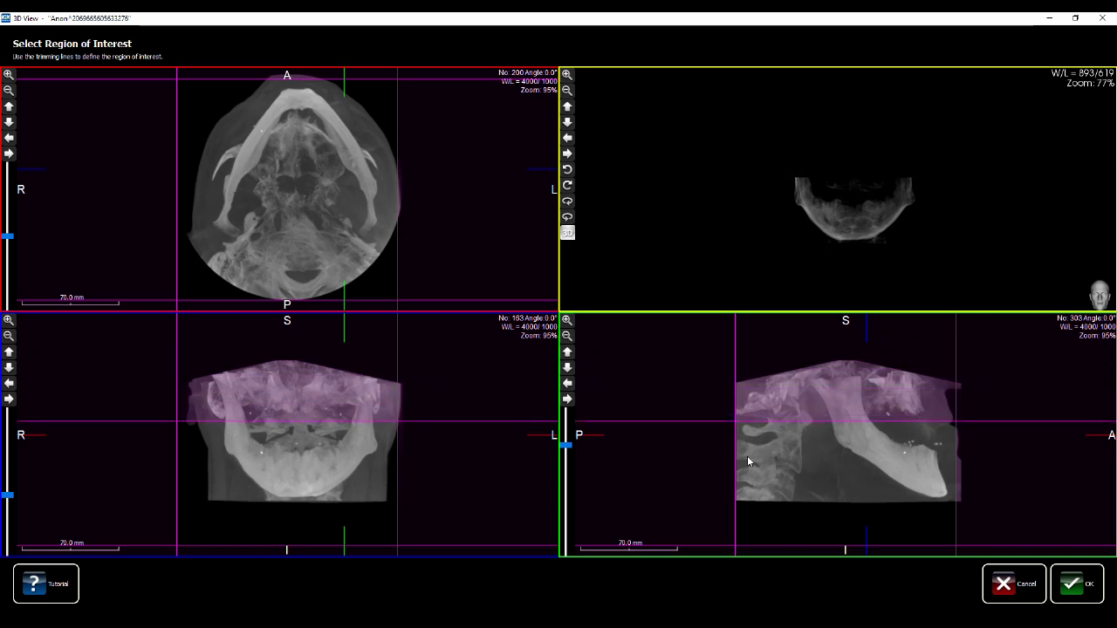
{"action": "left_click_drag", "start_coordinate": [742, 460], "coordinate": [850, 457]}
{"action": "left_click_drag", "start_coordinate": [895, 544], "coordinate": [893, 503]}
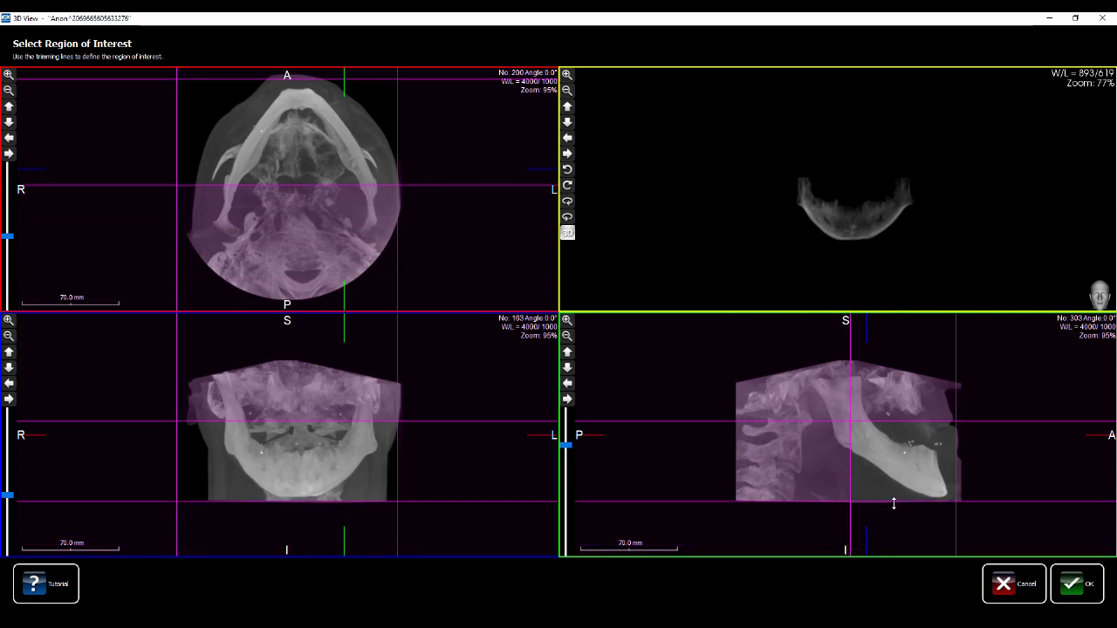
{"action": "left_click_drag", "start_coordinate": [829, 234], "coordinate": [757, 237]}
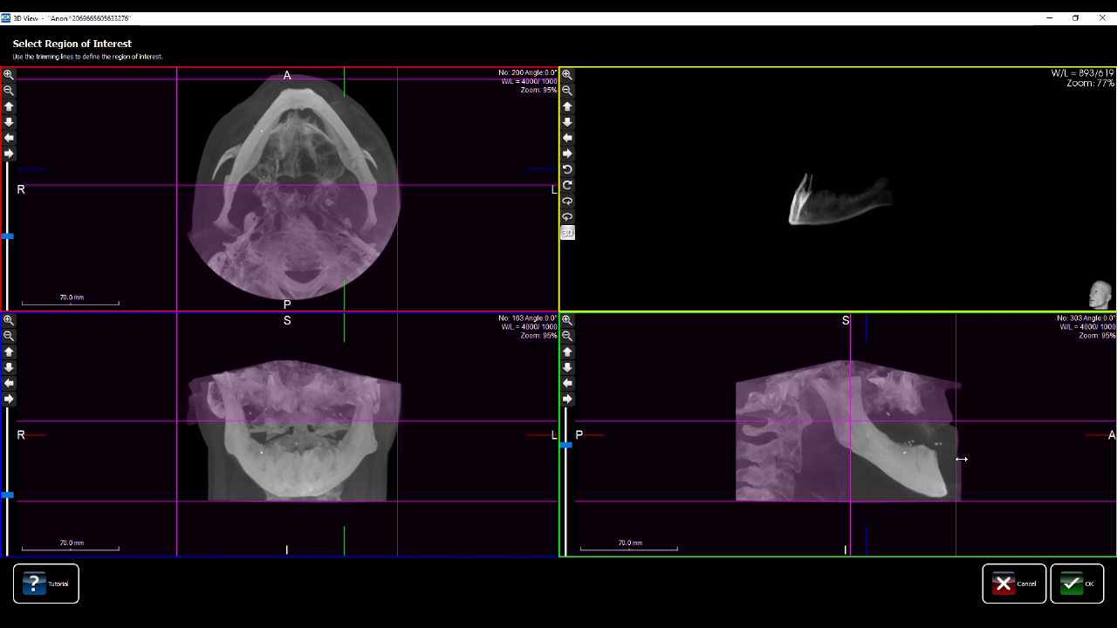
{"action": "left_click_drag", "start_coordinate": [975, 425], "coordinate": [972, 418]}
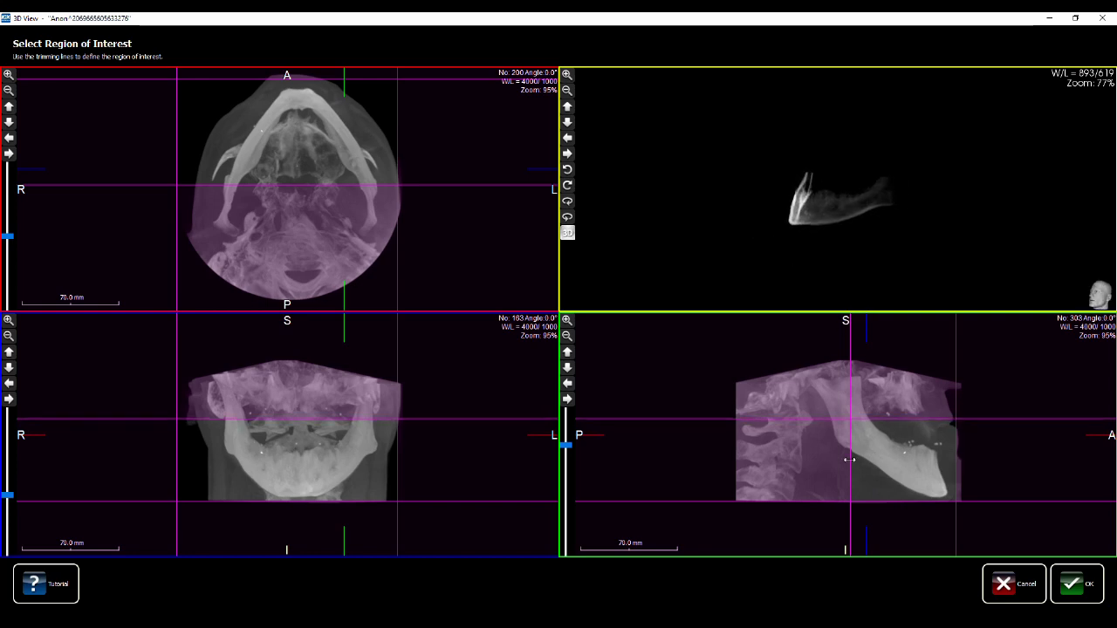
{"action": "left_click_drag", "start_coordinate": [849, 460], "coordinate": [848, 460]}
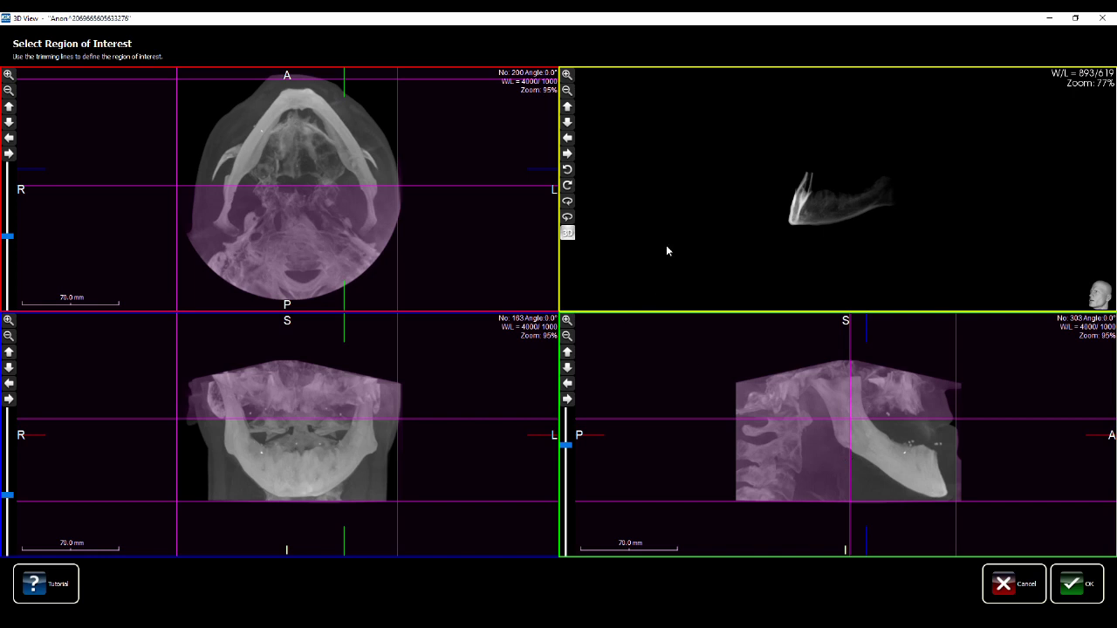
{"action": "left_click_drag", "start_coordinate": [180, 451], "coordinate": [217, 460]}
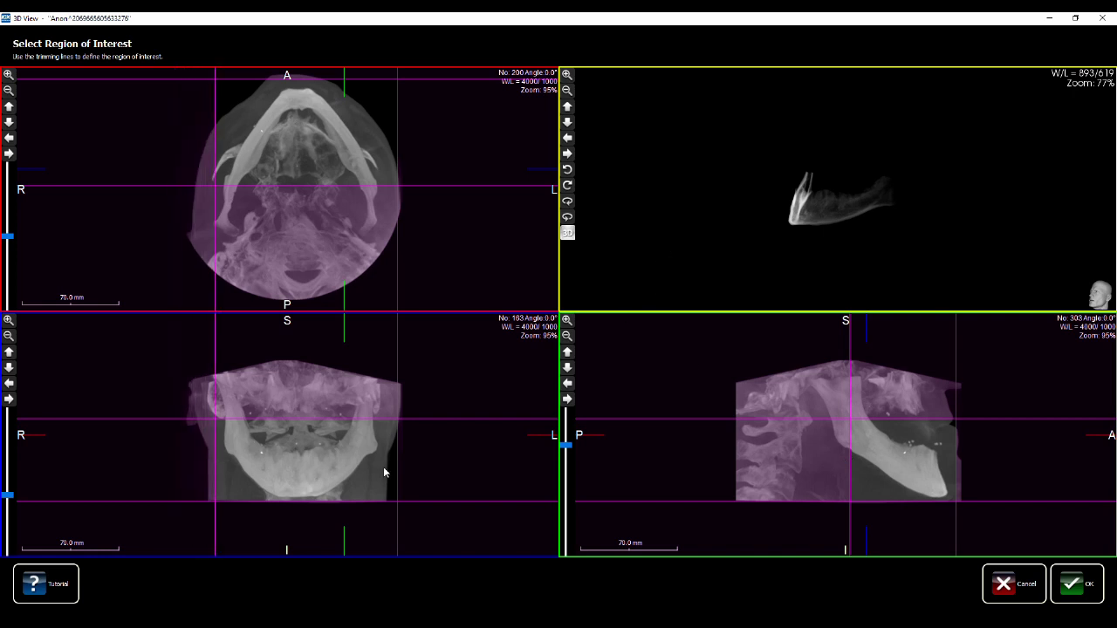
{"action": "left_click_drag", "start_coordinate": [397, 467], "coordinate": [383, 465]}
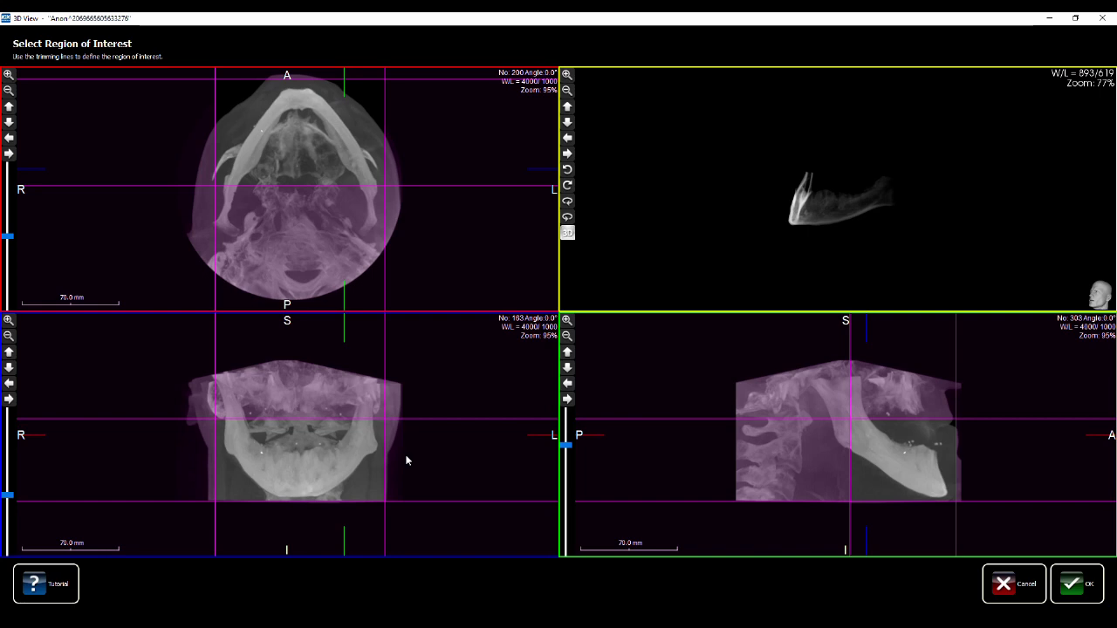
{"action": "left_click_drag", "start_coordinate": [827, 211], "coordinate": [963, 215]}
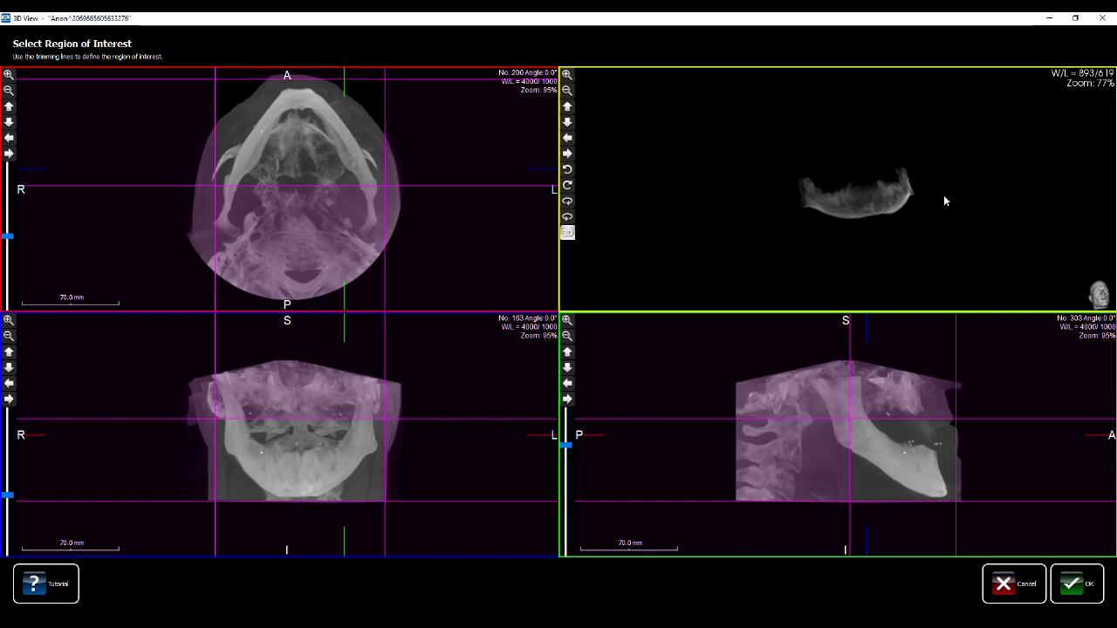
{"action": "left_click", "coordinate": [1071, 587]}
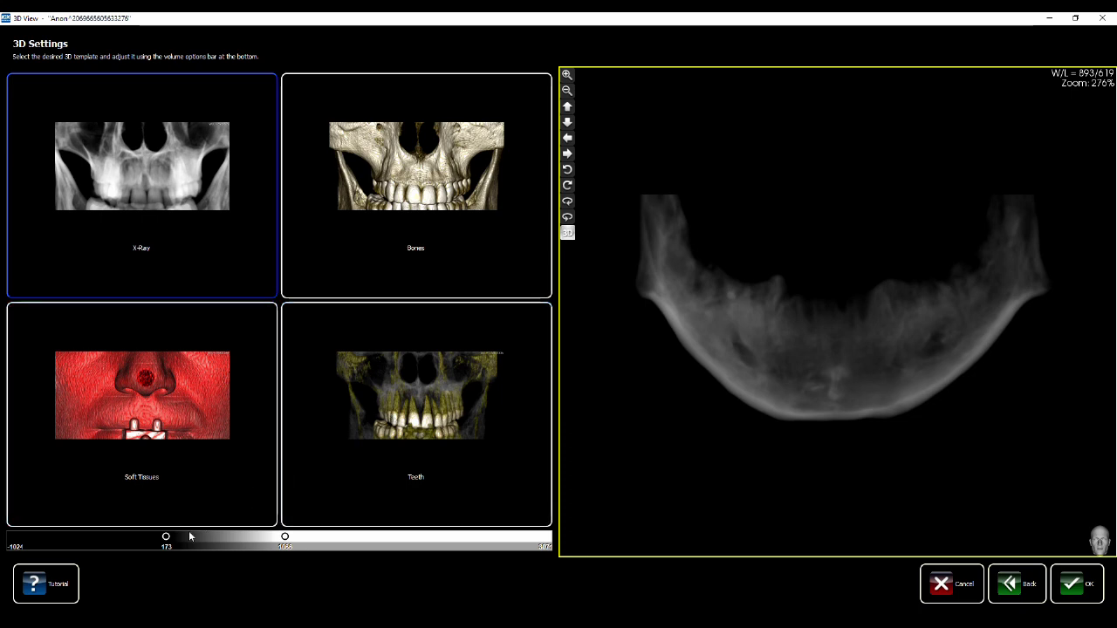
Compare the Teeth, Bones and Soft Tissues templates, then choose the X-Ray rendering template
{"action": "left_click", "coordinate": [349, 397]}
{"action": "left_click", "coordinate": [403, 186]}
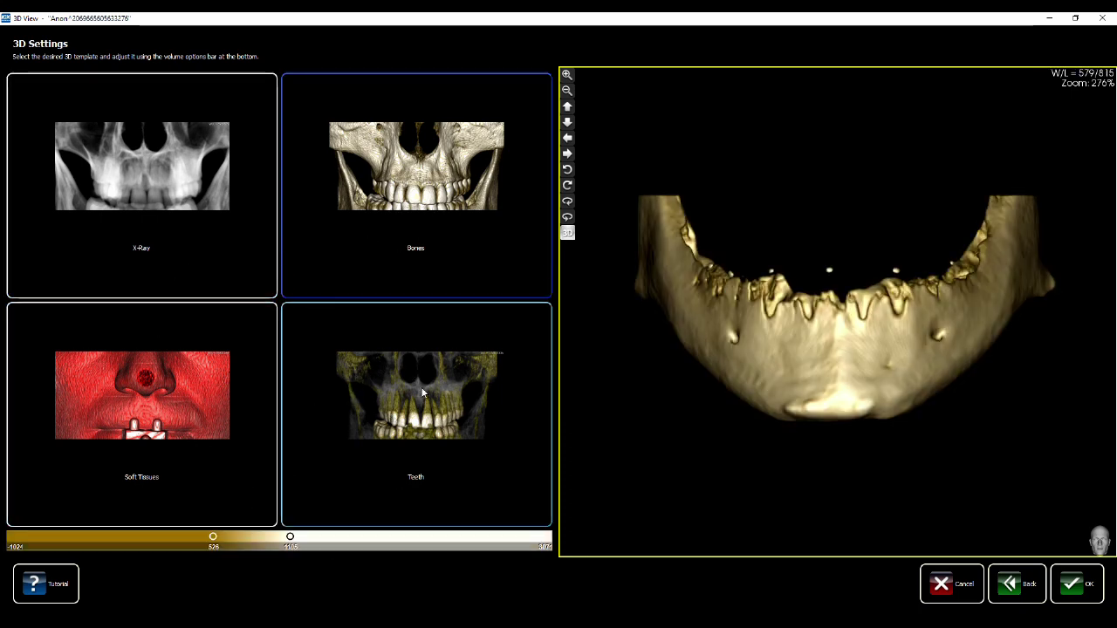
{"action": "left_click", "coordinate": [353, 362]}
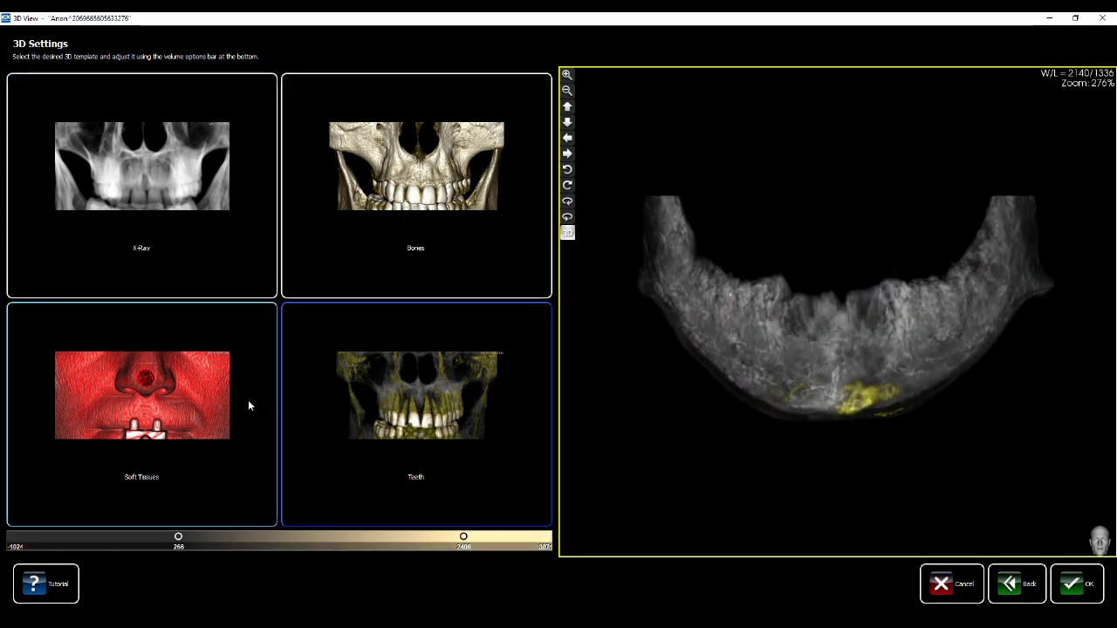
{"action": "left_click", "coordinate": [217, 394]}
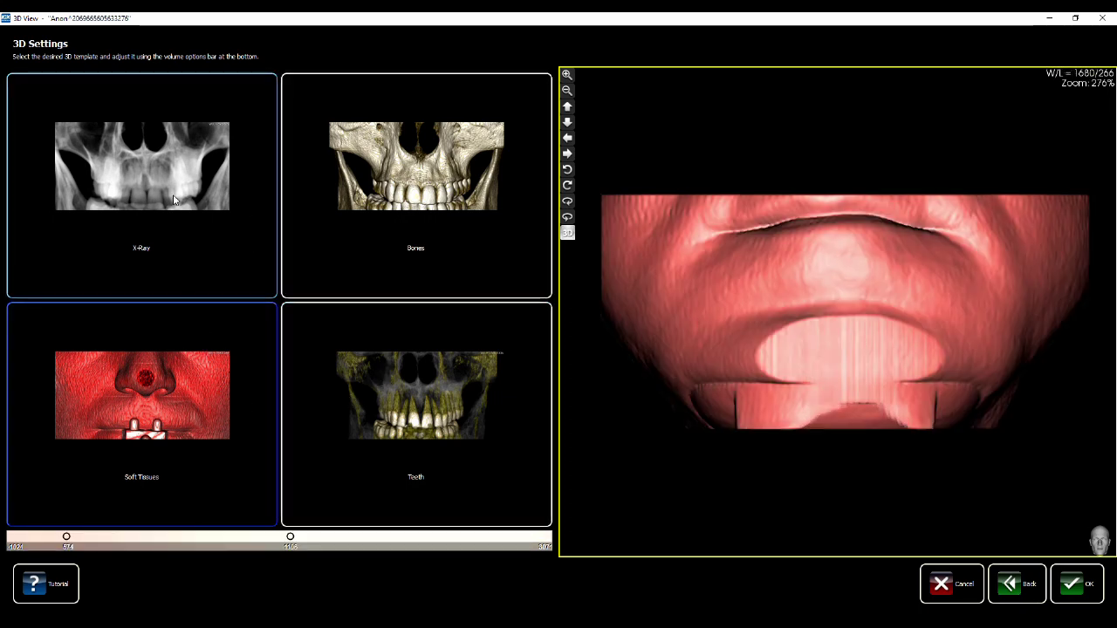
{"action": "left_click", "coordinate": [174, 201]}
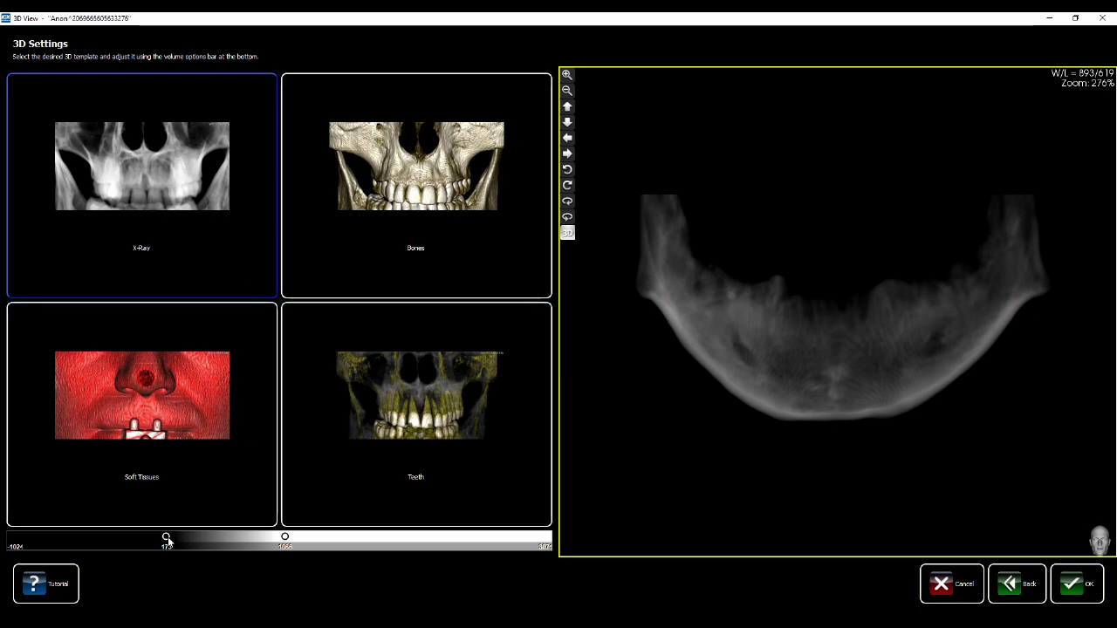
Set the X-Ray volume intensity range to -94 and 767 and confirm the 3D settings
{"action": "left_click_drag", "start_coordinate": [167, 540], "coordinate": [108, 542]}
{"action": "left_click_drag", "start_coordinate": [294, 545], "coordinate": [247, 541]}
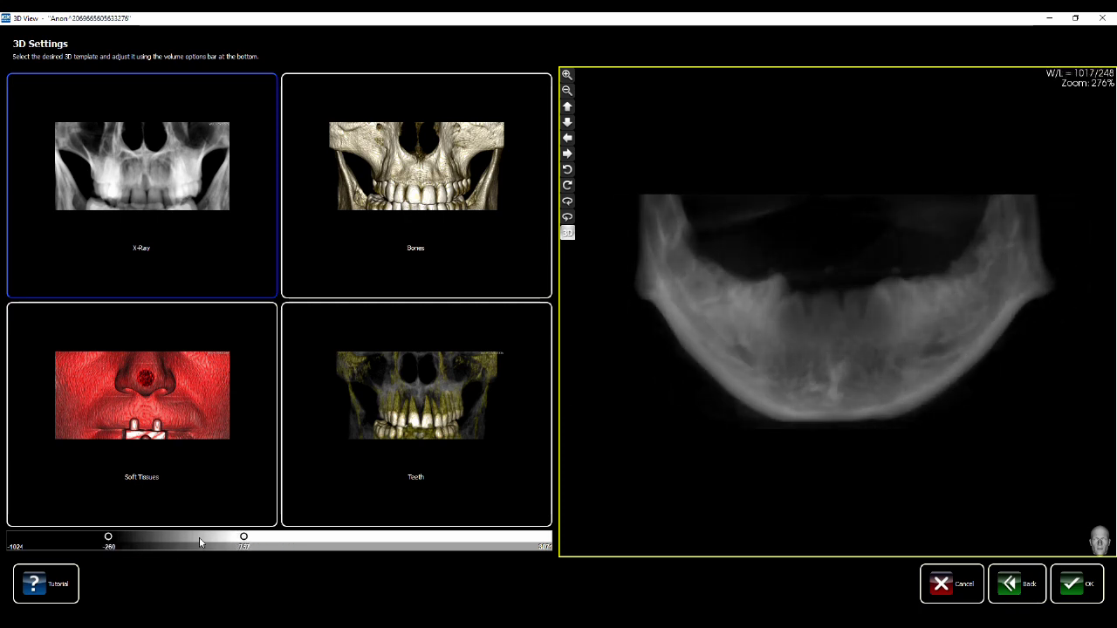
{"action": "left_click_drag", "start_coordinate": [111, 543], "coordinate": [130, 542]}
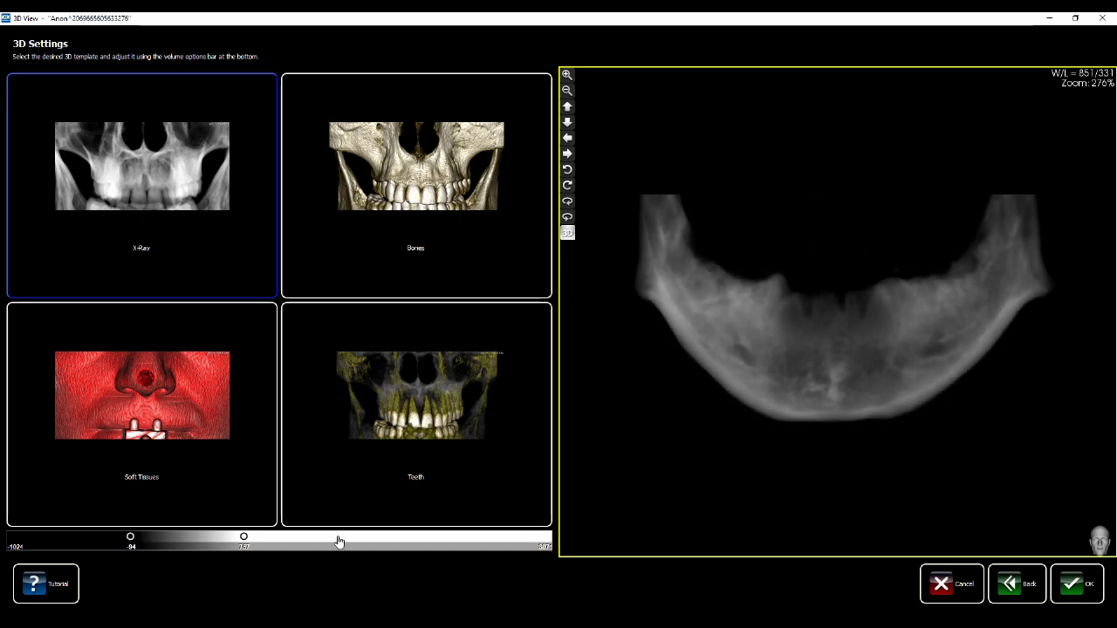
{"action": "left_click", "coordinate": [1077, 589]}
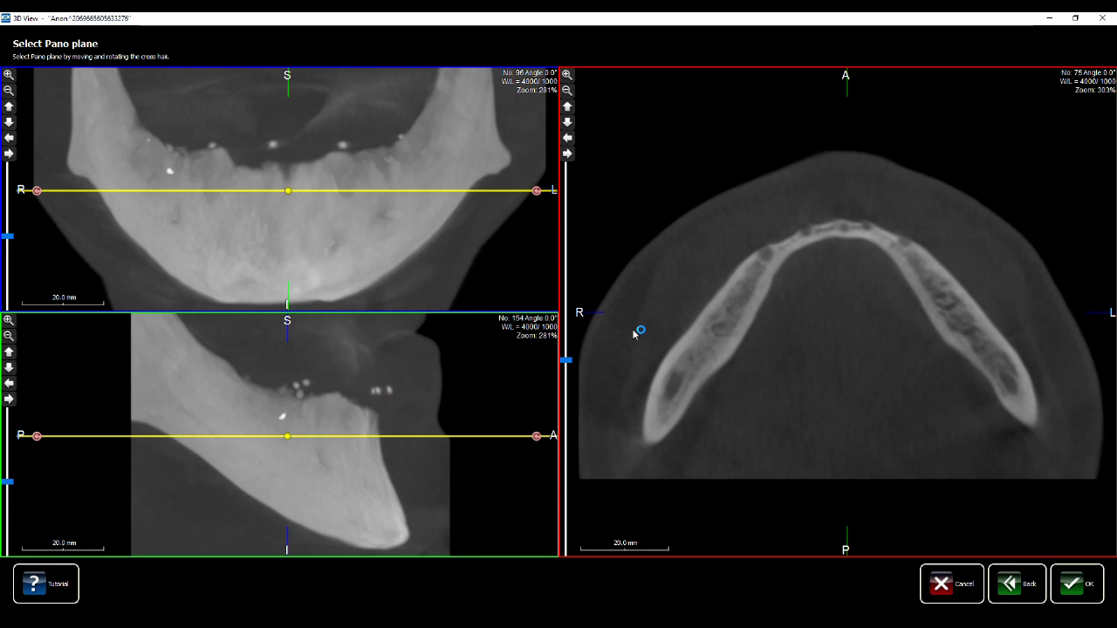
Raise the pano plane so it cuts the mandible at axial slice 85 with a 6.5° angle
{"action": "left_click_drag", "start_coordinate": [287, 439], "coordinate": [292, 421]}
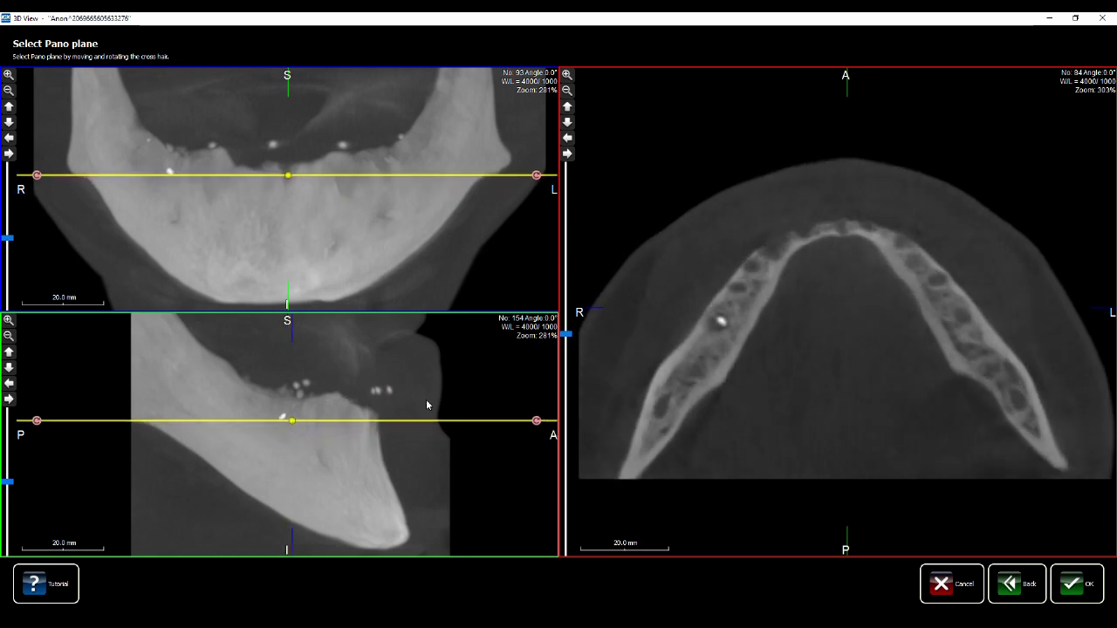
{"action": "left_click_drag", "start_coordinate": [532, 423], "coordinate": [535, 449]}
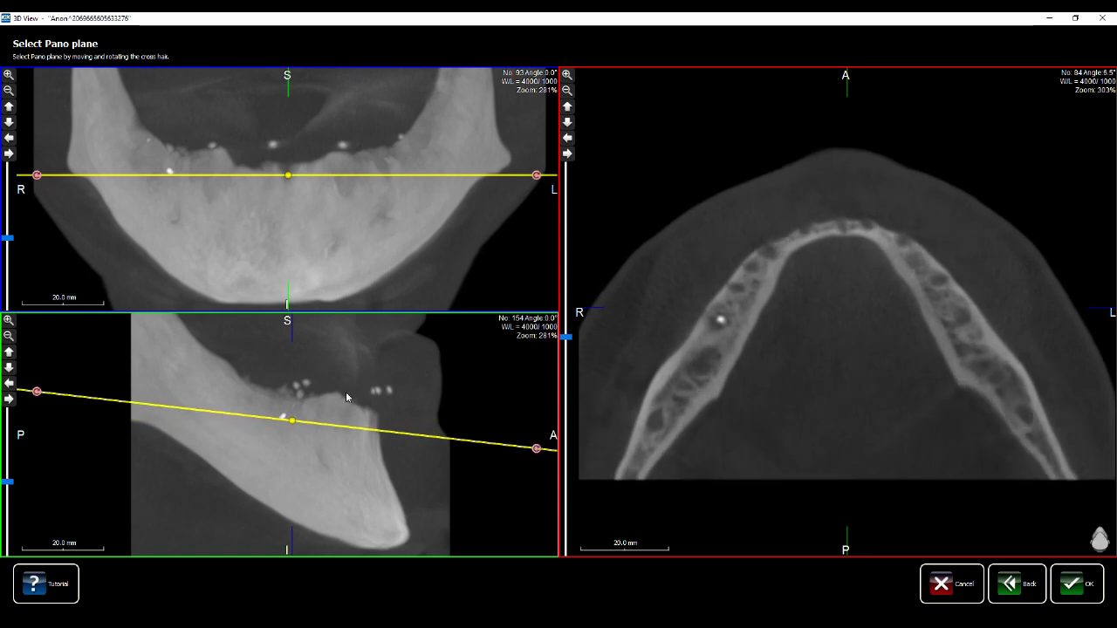
{"action": "left_click_drag", "start_coordinate": [292, 408], "coordinate": [294, 411]}
{"action": "left_click_drag", "start_coordinate": [293, 416], "coordinate": [294, 430]}
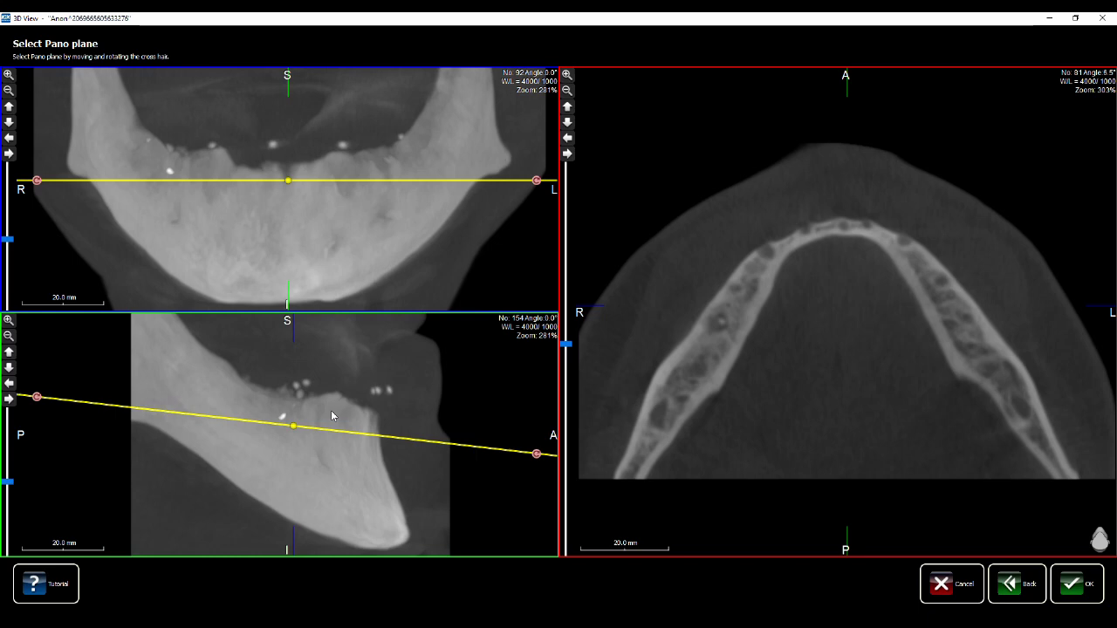
{"action": "left_click_drag", "start_coordinate": [293, 428], "coordinate": [294, 419]}
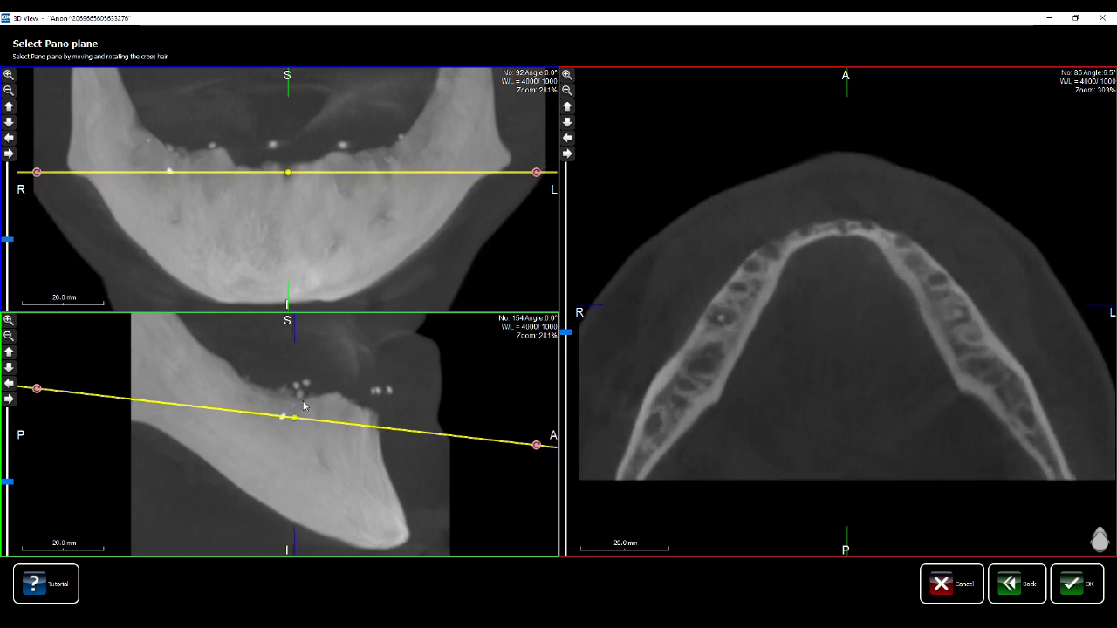
{"action": "left_click_drag", "start_coordinate": [296, 422], "coordinate": [296, 424]}
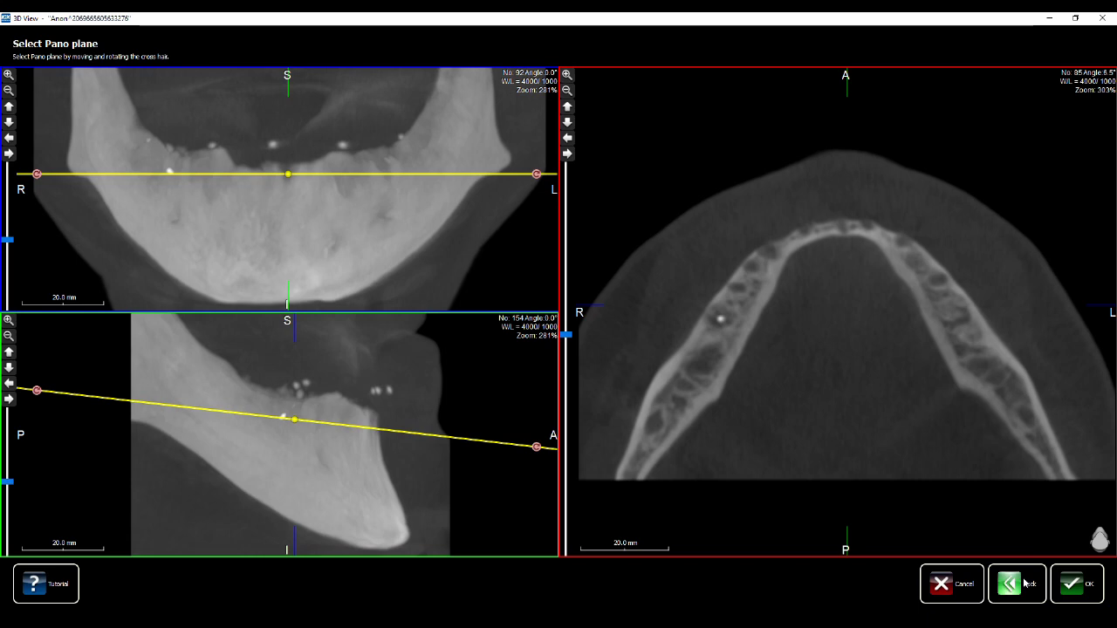
Choose the Mandible pano region, try the Default curve, then switch to Manual drawing
{"action": "left_click", "coordinate": [1073, 588]}
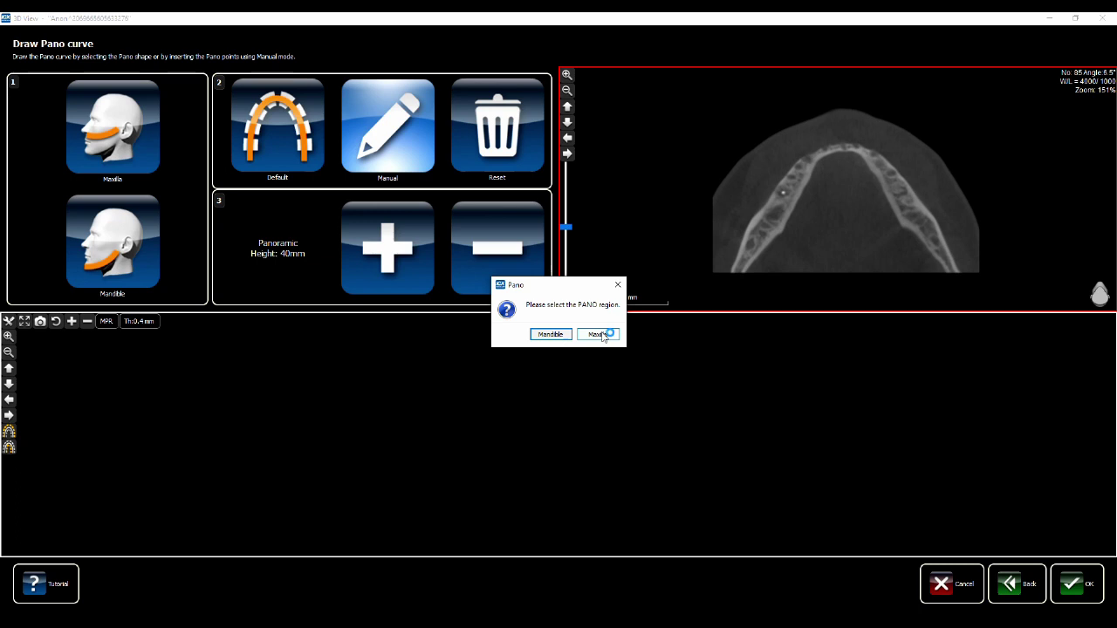
{"action": "left_click", "coordinate": [563, 334]}
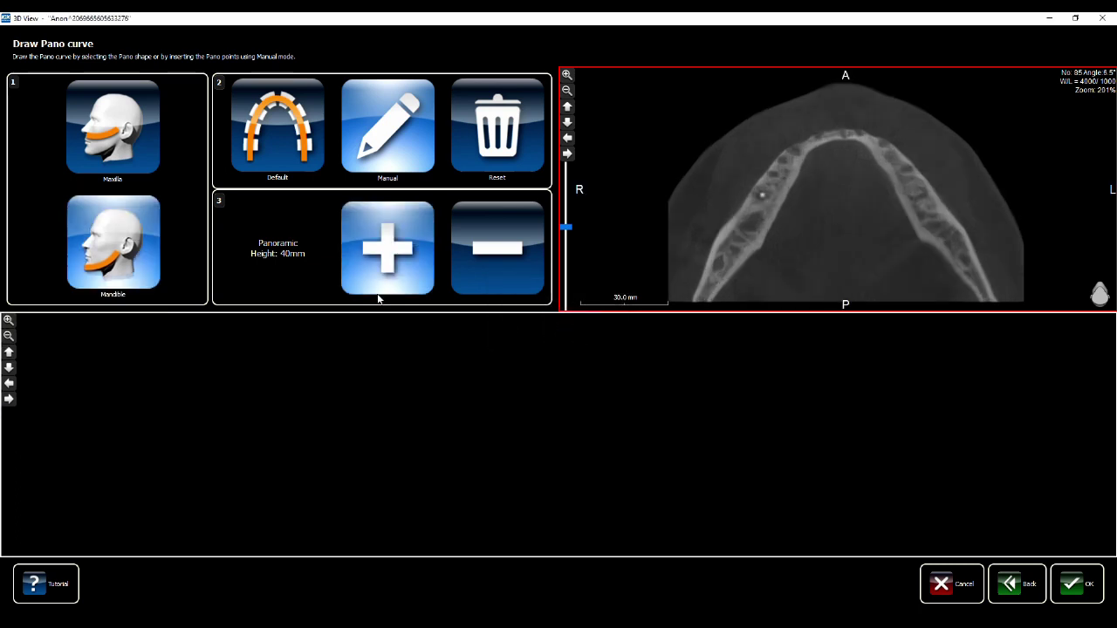
{"action": "left_click", "coordinate": [275, 132]}
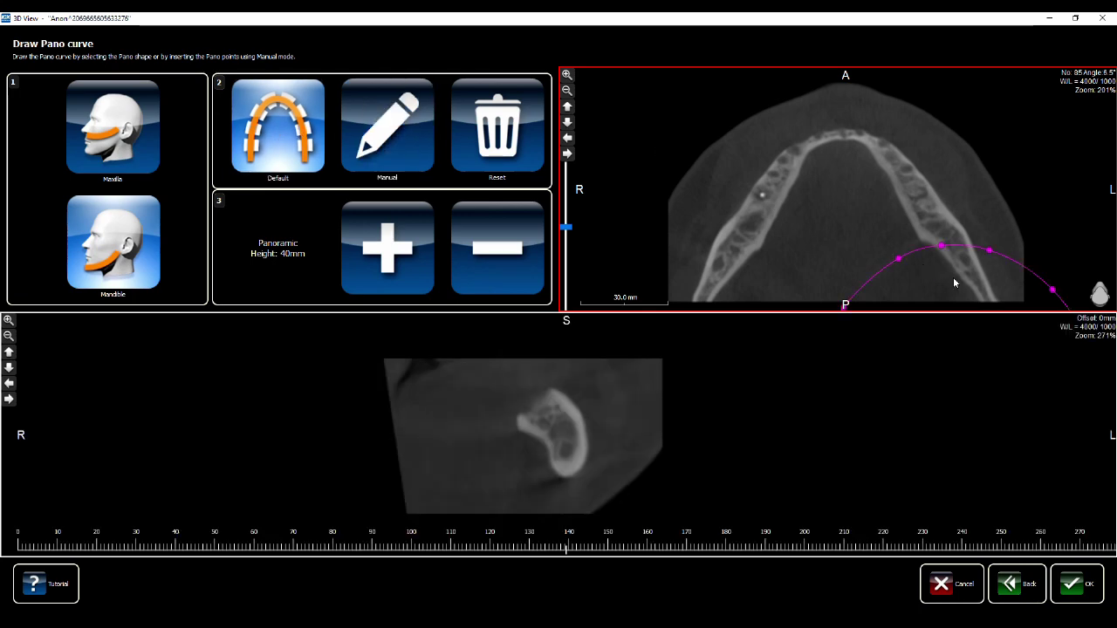
{"action": "left_click_drag", "start_coordinate": [954, 267], "coordinate": [853, 244]}
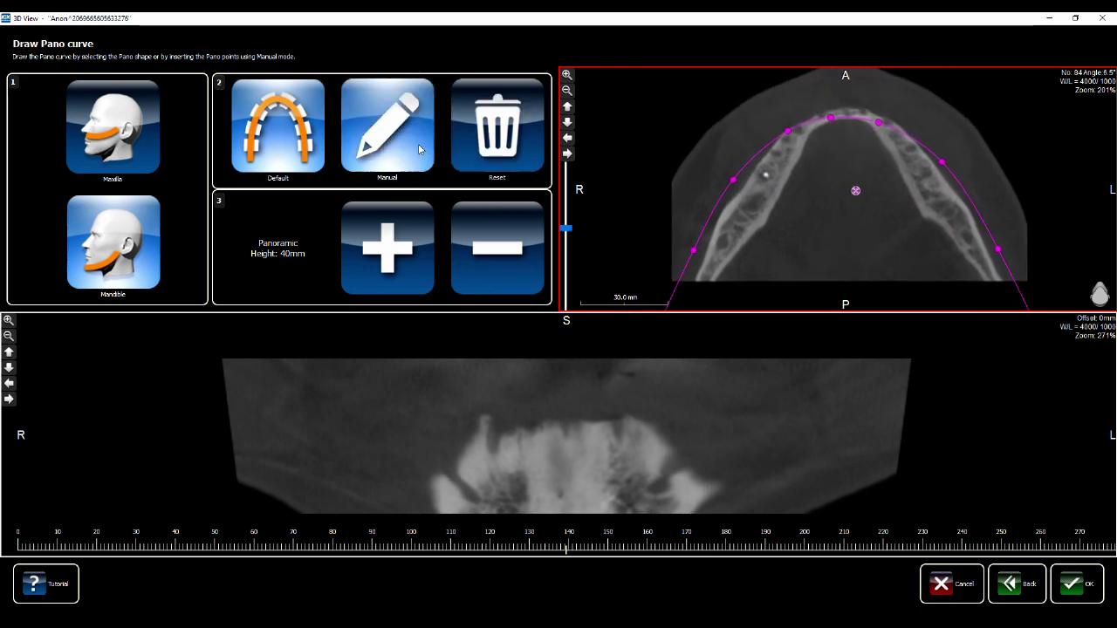
{"action": "left_click", "coordinate": [418, 148]}
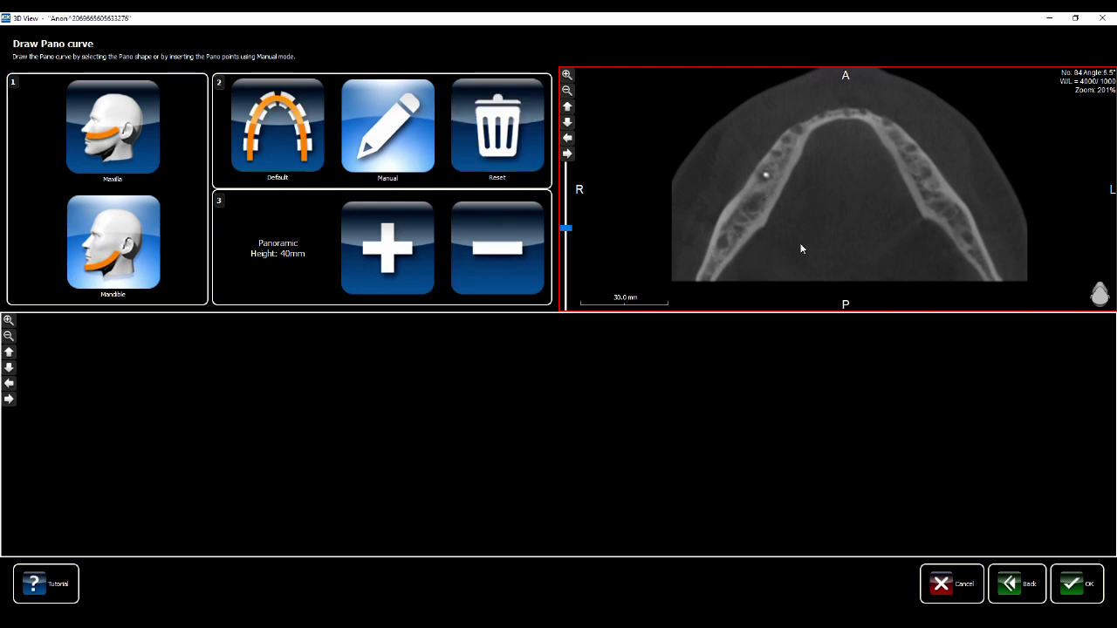
Place six pano curve points along the mandibular arch from the right back to the left back
{"action": "left_click", "coordinate": [773, 180]}
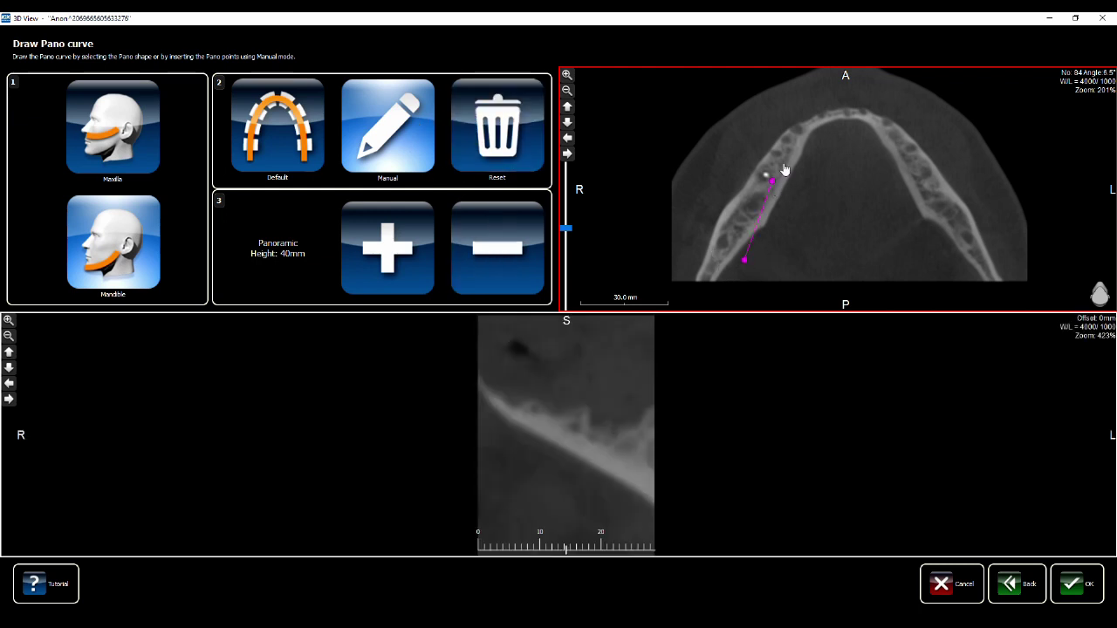
{"action": "left_click", "coordinate": [796, 133]}
{"action": "left_click", "coordinate": [841, 114]}
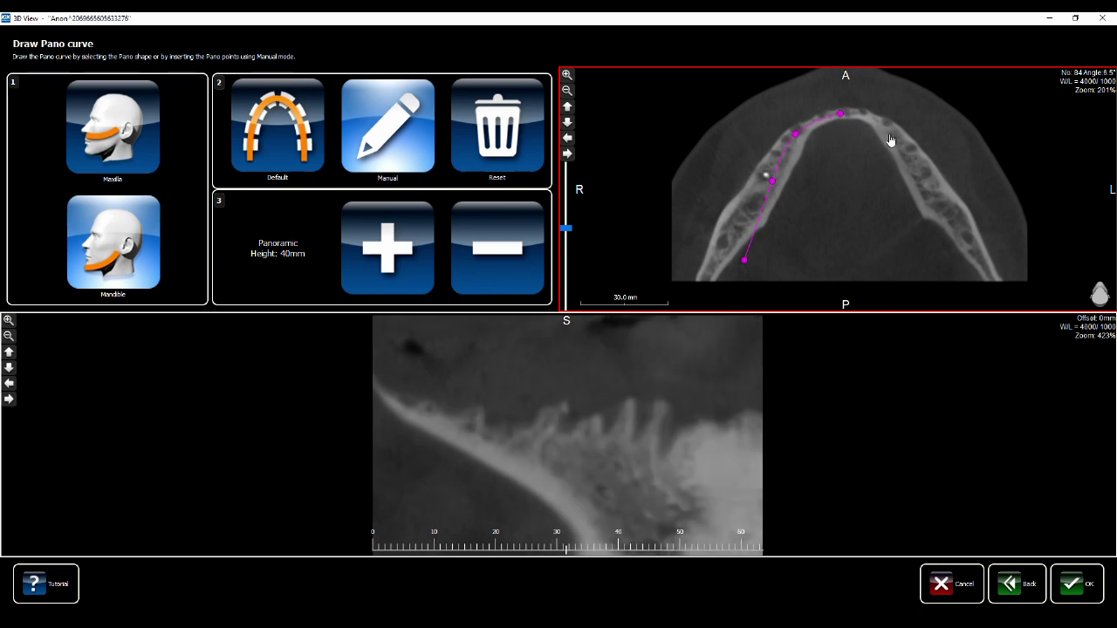
{"action": "left_click", "coordinate": [898, 142]}
{"action": "left_click", "coordinate": [924, 199]}
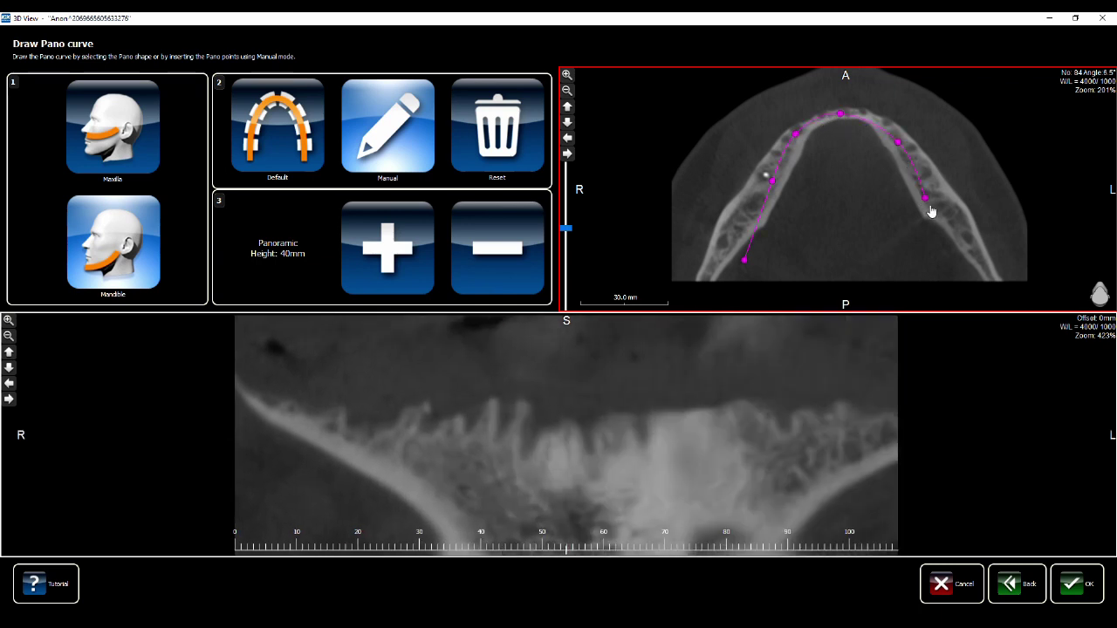
{"action": "left_click", "coordinate": [946, 268]}
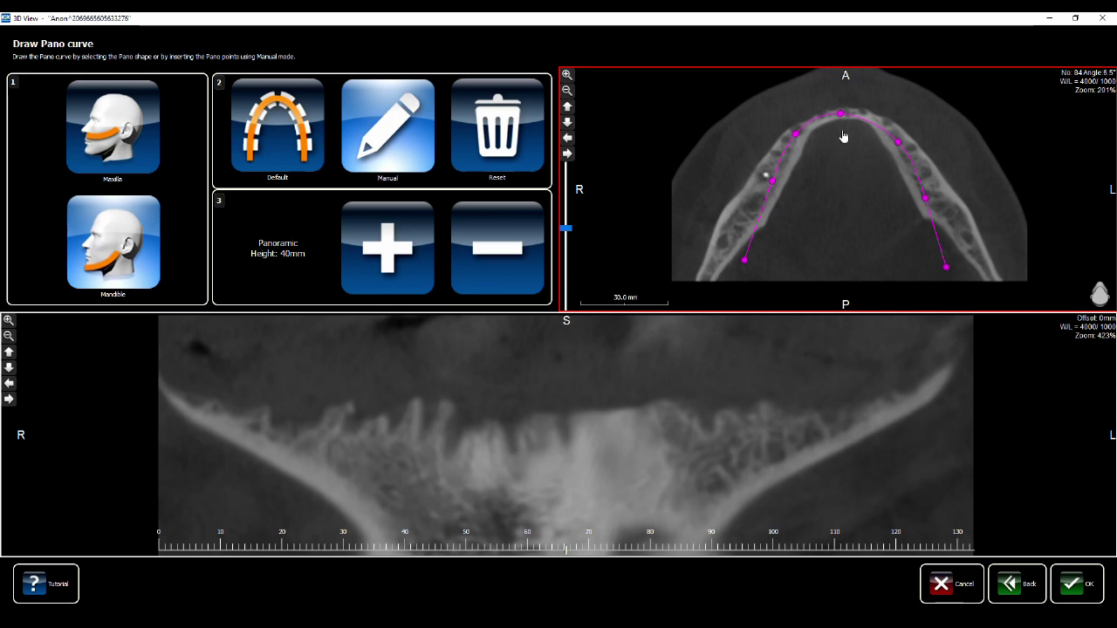
Adjust the front, left, right and end curve points so they sit centred on the bone
{"action": "left_click_drag", "start_coordinate": [840, 115], "coordinate": [793, 139]}
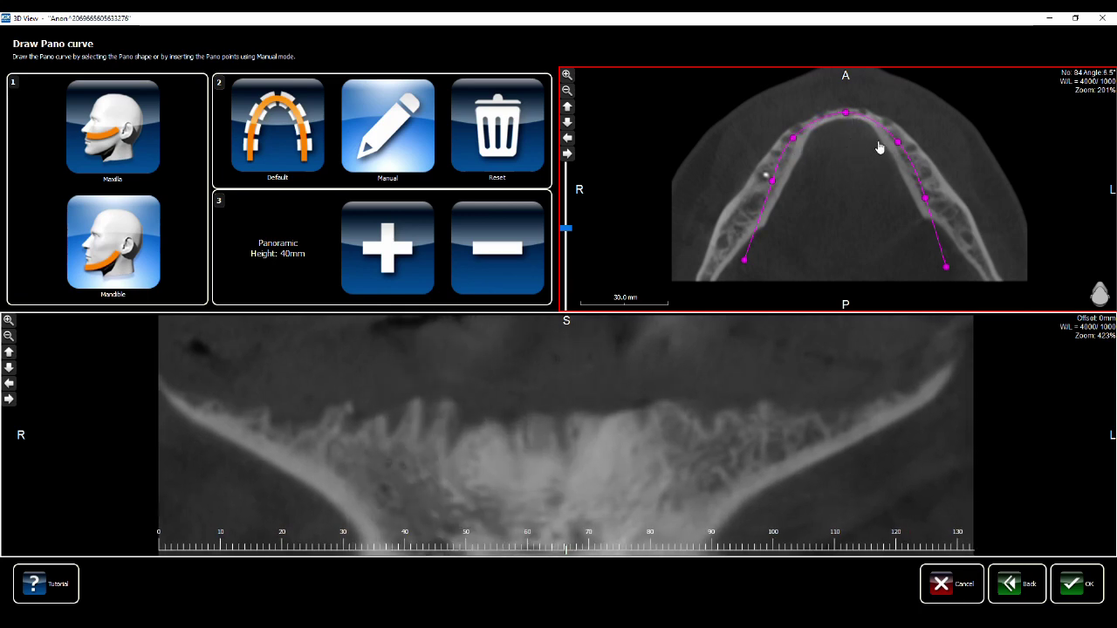
{"action": "left_click_drag", "start_coordinate": [897, 147], "coordinate": [901, 141]}
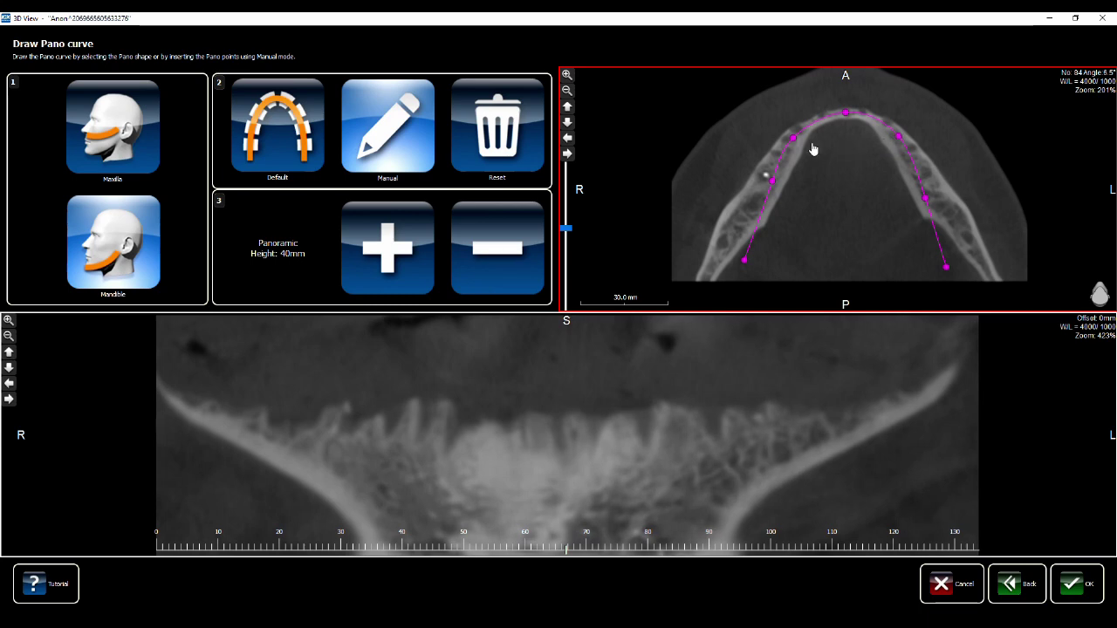
{"action": "left_click_drag", "start_coordinate": [773, 181], "coordinate": [769, 199]}
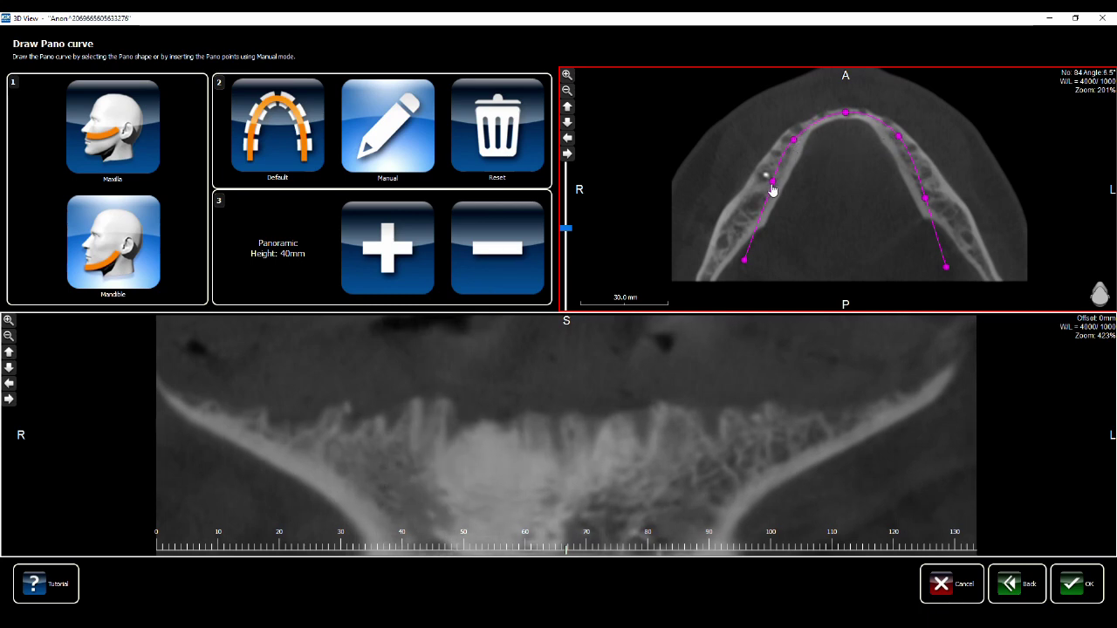
{"action": "left_click_drag", "start_coordinate": [743, 261], "coordinate": [742, 263]}
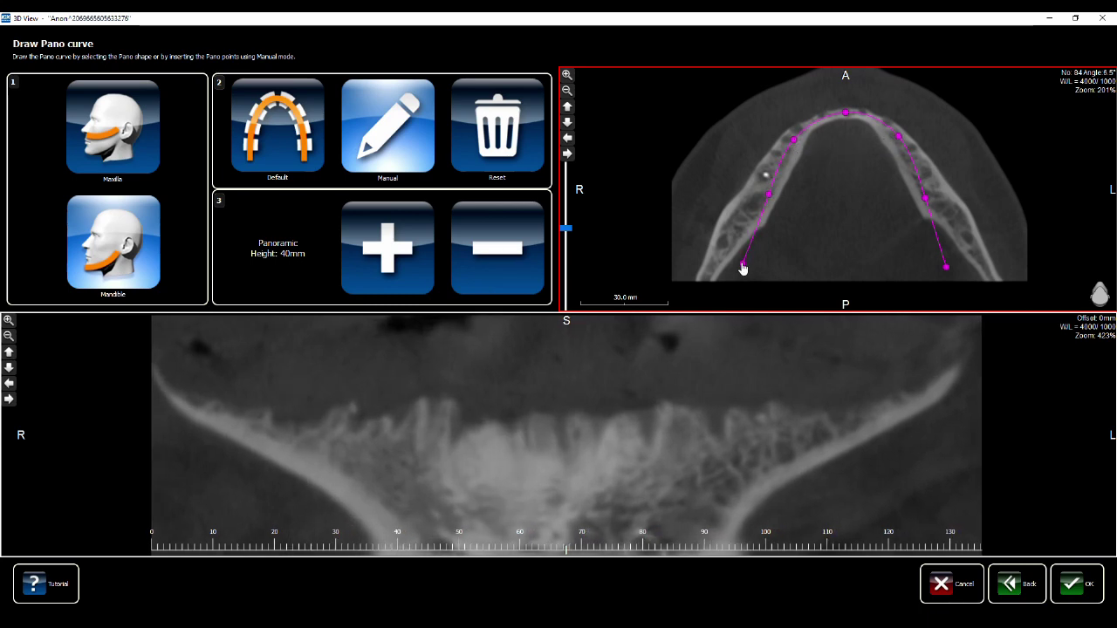
{"action": "left_click_drag", "start_coordinate": [946, 266], "coordinate": [948, 269]}
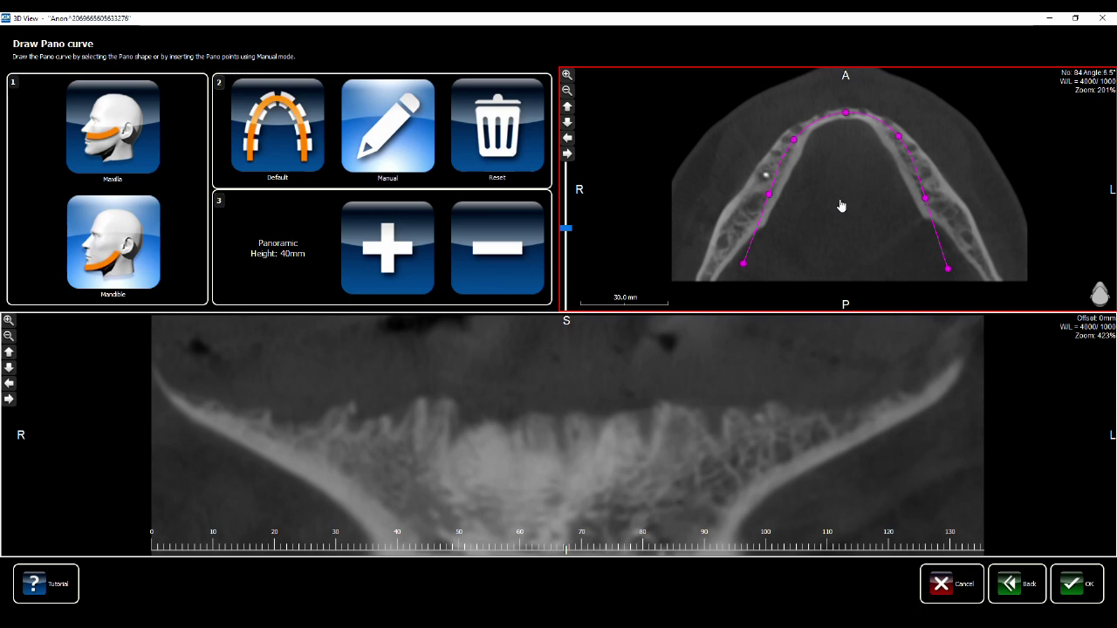
{"action": "left_click_drag", "start_coordinate": [847, 203], "coordinate": [824, 192]}
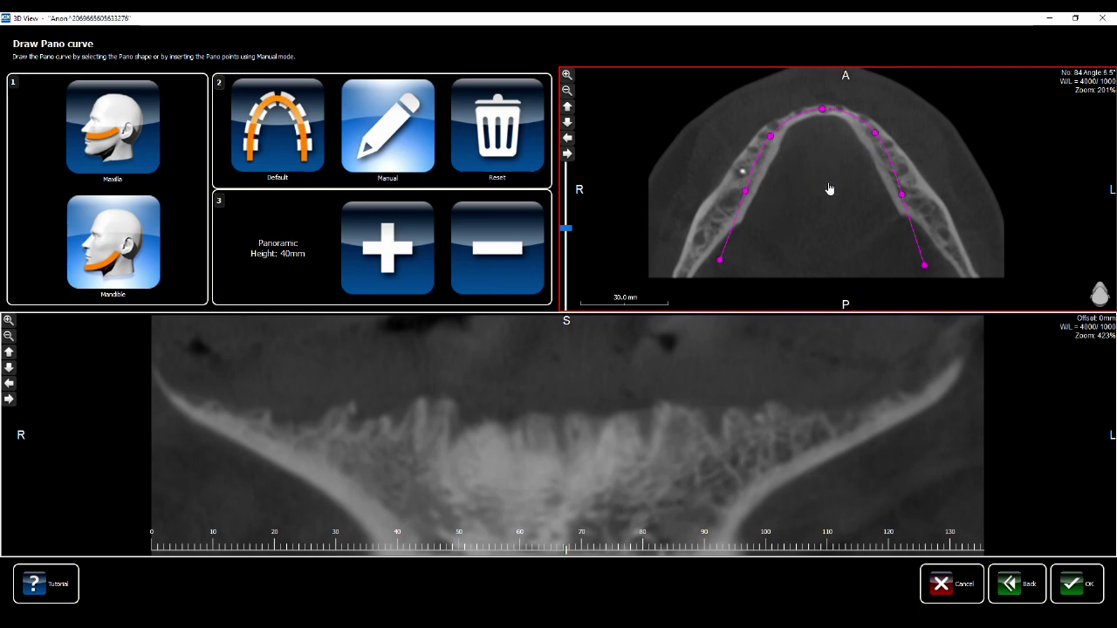
{"action": "right_click_drag", "start_coordinate": [832, 191], "coordinate": [845, 197]}
Scroll the pano offset back and forth to check the panoramic reconstruction
{"action": "scroll", "coordinate": [821, 186], "scroll_direction": "down", "scroll_amount": 3}
{"action": "scroll", "coordinate": [821, 186], "scroll_direction": "up", "scroll_amount": 3}
{"action": "scroll", "coordinate": [820, 180], "scroll_direction": "down", "scroll_amount": 5}
{"action": "scroll", "coordinate": [591, 454], "scroll_direction": "down", "scroll_amount": 2}
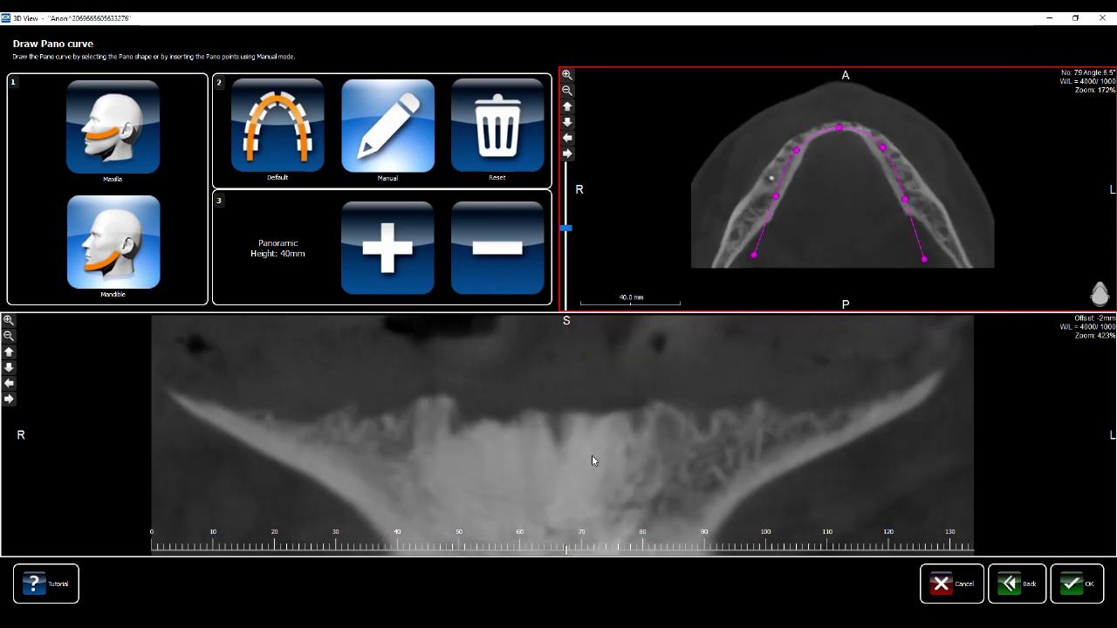
{"action": "scroll", "coordinate": [592, 456], "scroll_direction": "down", "scroll_amount": 3}
{"action": "scroll", "coordinate": [592, 456], "scroll_direction": "up", "scroll_amount": 6}
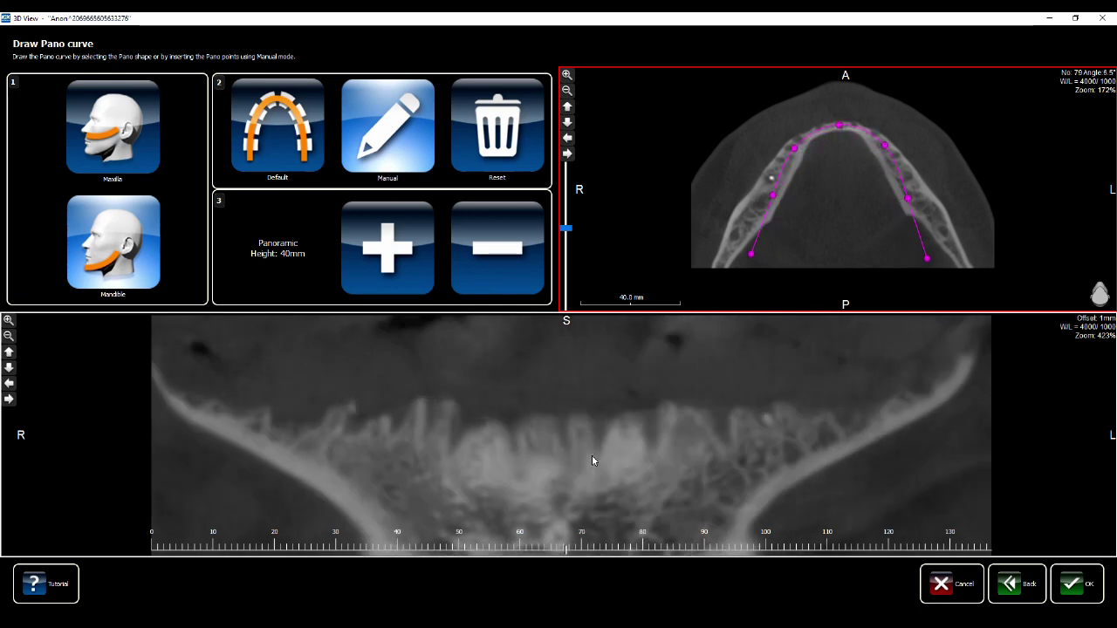
{"action": "scroll", "coordinate": [591, 456], "scroll_direction": "up", "scroll_amount": 13}
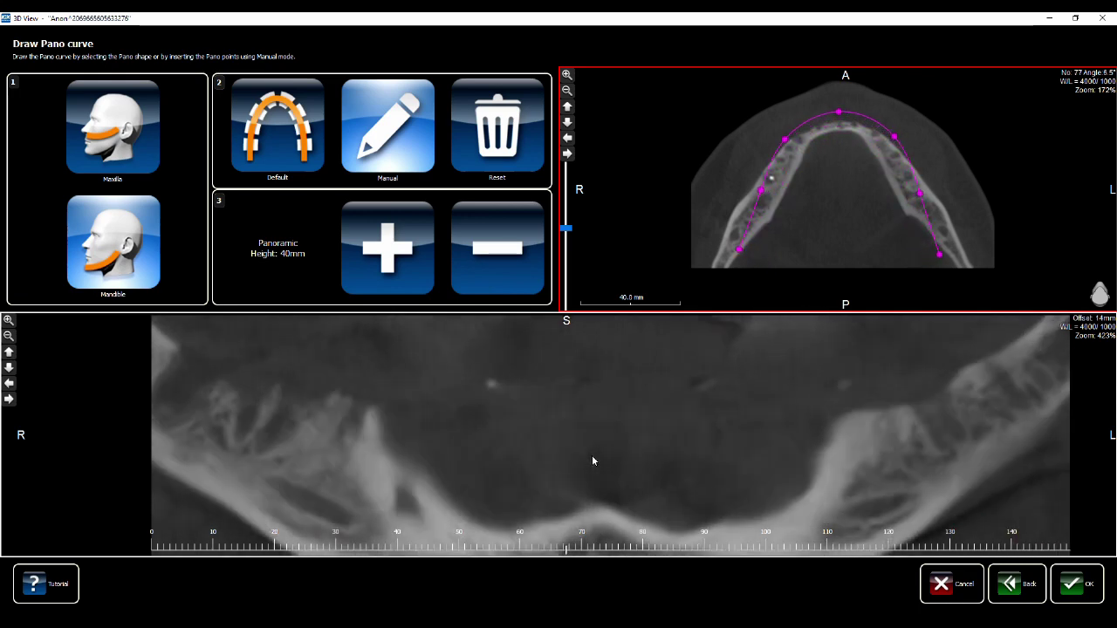
{"action": "scroll", "coordinate": [591, 455], "scroll_direction": "up", "scroll_amount": 5}
{"action": "scroll", "coordinate": [592, 456], "scroll_direction": "down", "scroll_amount": 8}
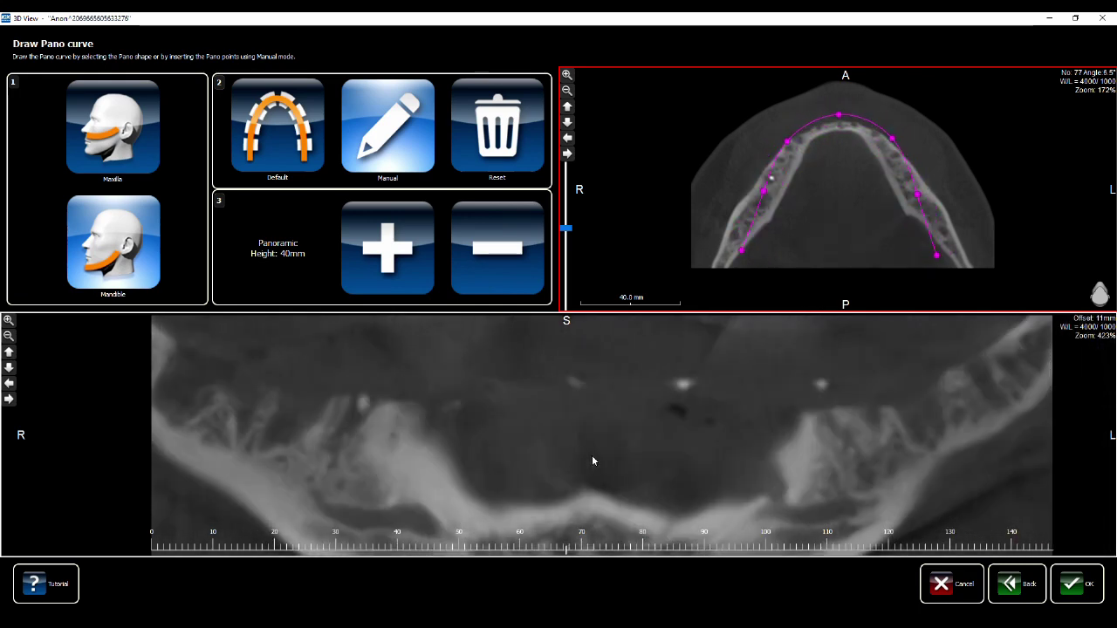
{"action": "scroll", "coordinate": [591, 455], "scroll_direction": "down", "scroll_amount": 10}
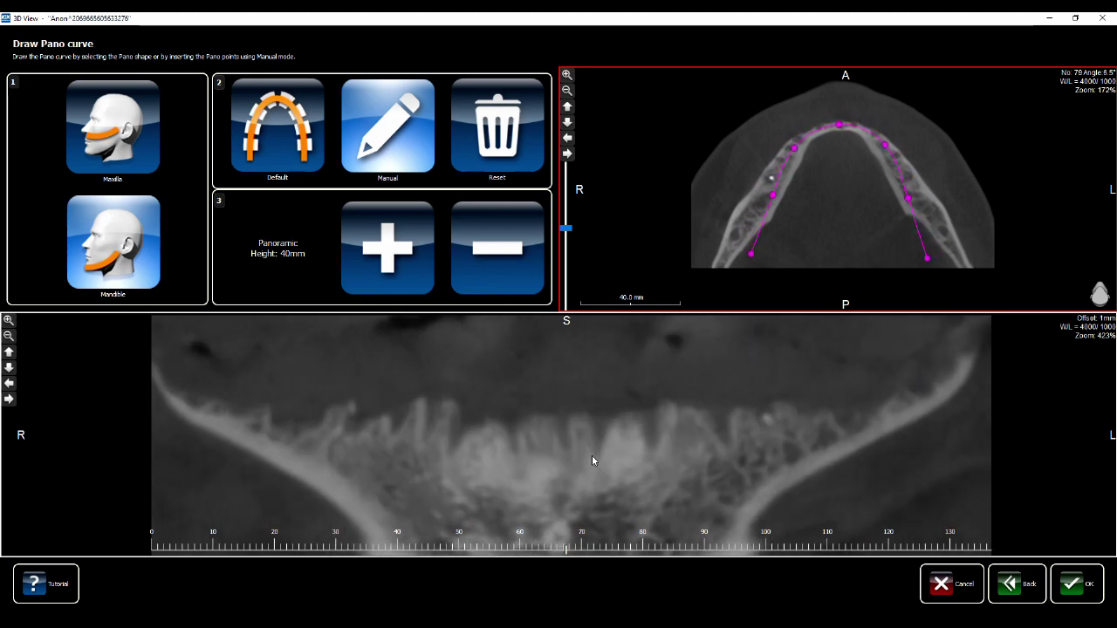
{"action": "scroll", "coordinate": [591, 455], "scroll_direction": "down", "scroll_amount": 4}
{"action": "scroll", "coordinate": [592, 454], "scroll_direction": "up", "scroll_amount": 5}
{"action": "scroll", "coordinate": [591, 455], "scroll_direction": "down", "scroll_amount": 2}
{"action": "scroll", "coordinate": [591, 455], "scroll_direction": "up", "scroll_amount": 2}
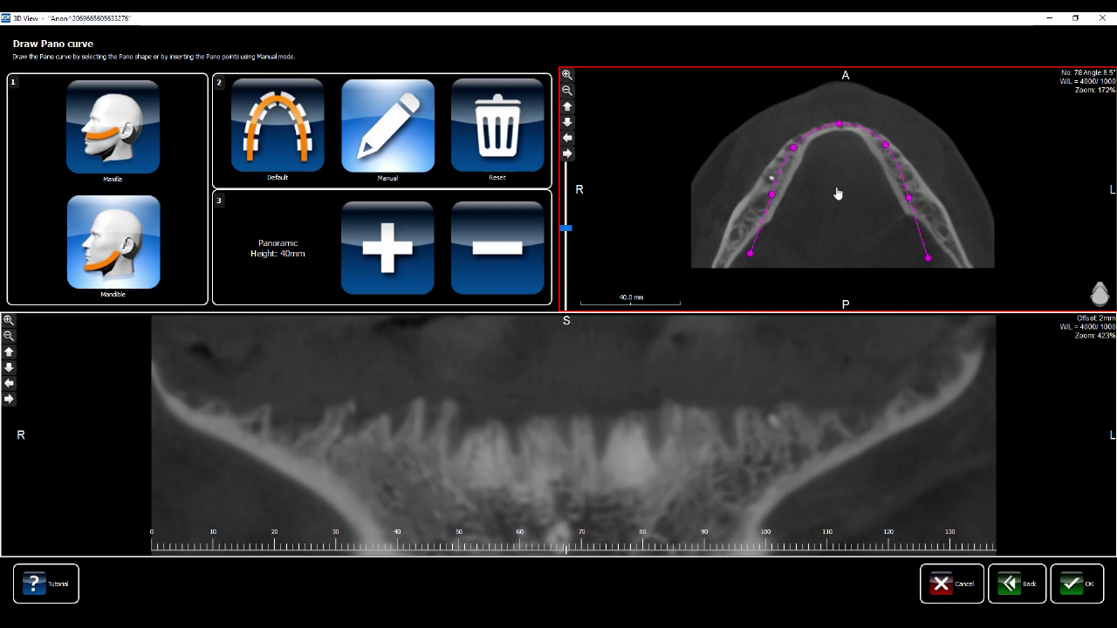
Accept the pano curve and place the first two right-nerve points in the canal cross-section
{"action": "left_click", "coordinate": [1073, 585]}
{"action": "scroll", "coordinate": [555, 216], "scroll_direction": "down", "scroll_amount": 3}
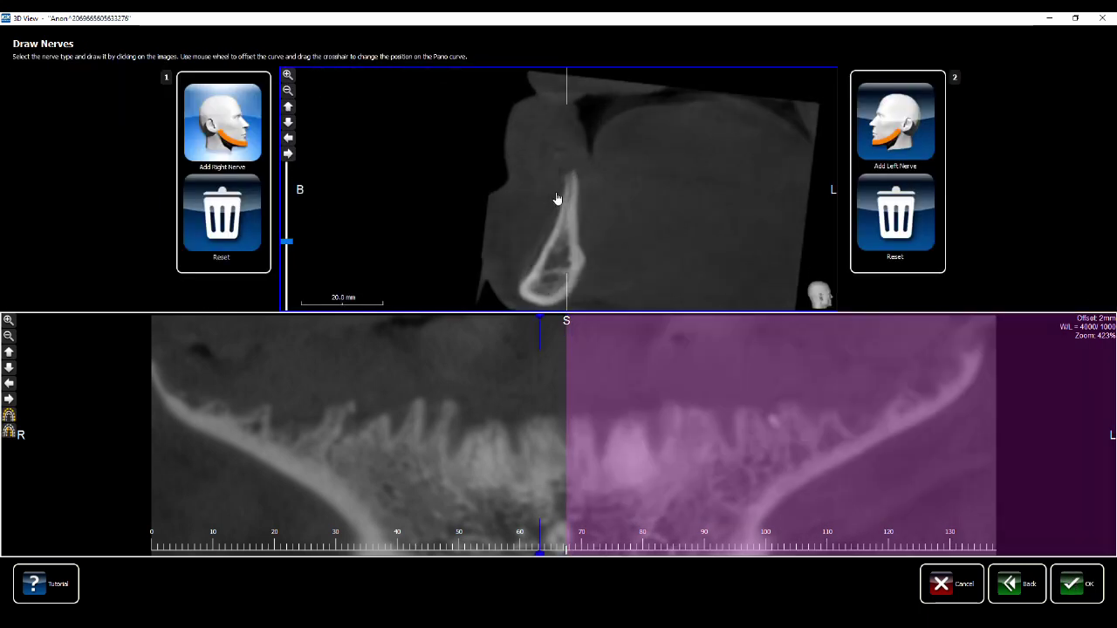
{"action": "scroll", "coordinate": [557, 199], "scroll_direction": "down", "scroll_amount": 4}
{"action": "scroll", "coordinate": [572, 177], "scroll_direction": "down", "scroll_amount": 10}
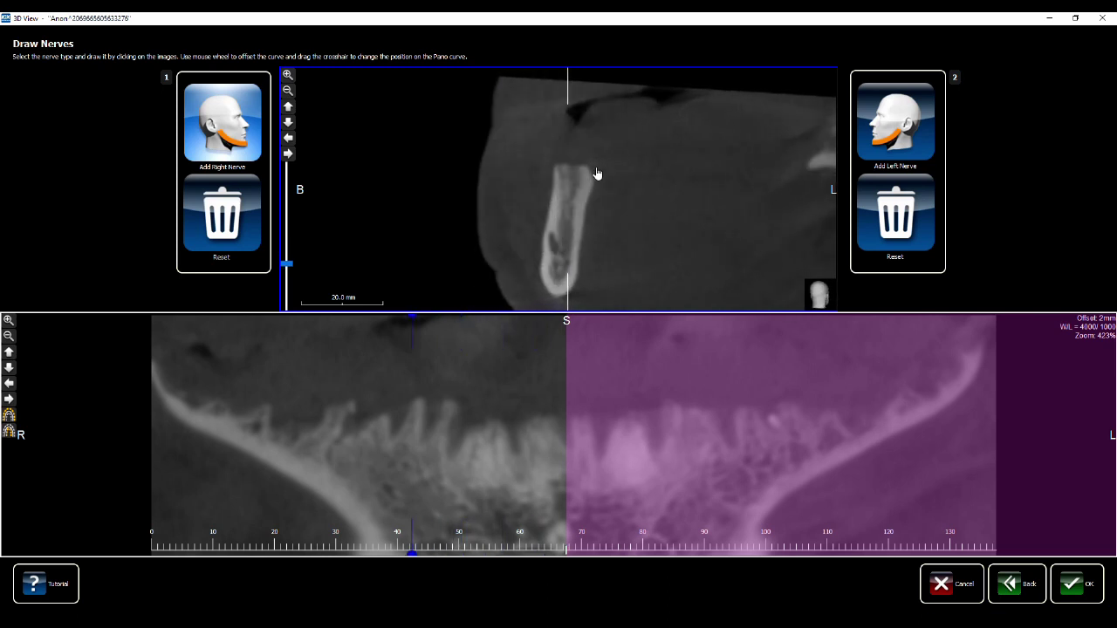
{"action": "scroll", "coordinate": [596, 174], "scroll_direction": "down", "scroll_amount": 3}
{"action": "scroll", "coordinate": [597, 174], "scroll_direction": "up", "scroll_amount": 2}
{"action": "left_click", "coordinate": [540, 224]}
{"action": "left_click", "coordinate": [554, 253]}
Add further right-nerve points on successive cross-sections along the canal
{"action": "scroll", "coordinate": [572, 258], "scroll_direction": "down", "scroll_amount": 3}
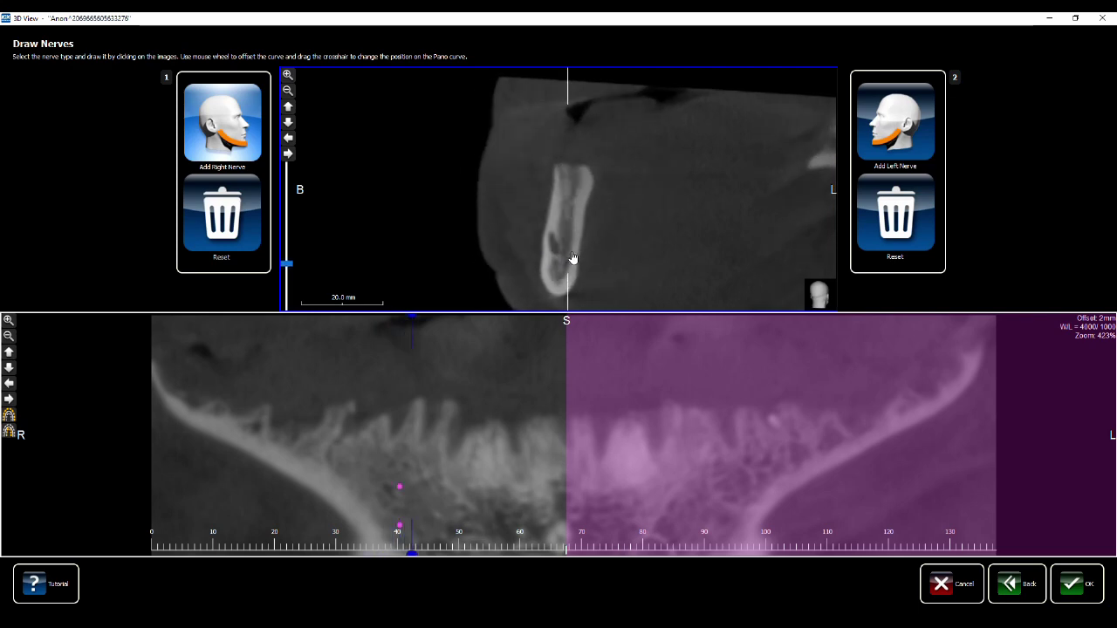
{"action": "scroll", "coordinate": [567, 255], "scroll_direction": "down", "scroll_amount": 1}
{"action": "scroll", "coordinate": [557, 251], "scroll_direction": "down", "scroll_amount": 4}
{"action": "left_click", "coordinate": [554, 251]}
{"action": "scroll", "coordinate": [551, 249], "scroll_direction": "down", "scroll_amount": 4}
{"action": "left_click", "coordinate": [551, 248]}
{"action": "scroll", "coordinate": [547, 243], "scroll_direction": "down", "scroll_amount": 4}
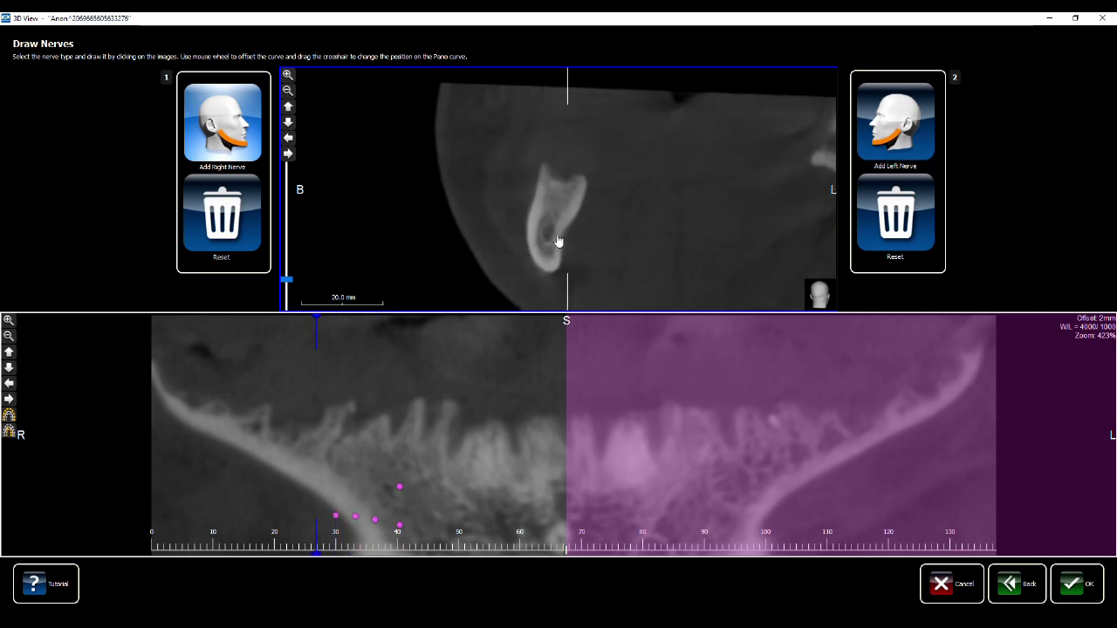
{"action": "scroll", "coordinate": [555, 240], "scroll_direction": "down", "scroll_amount": 7}
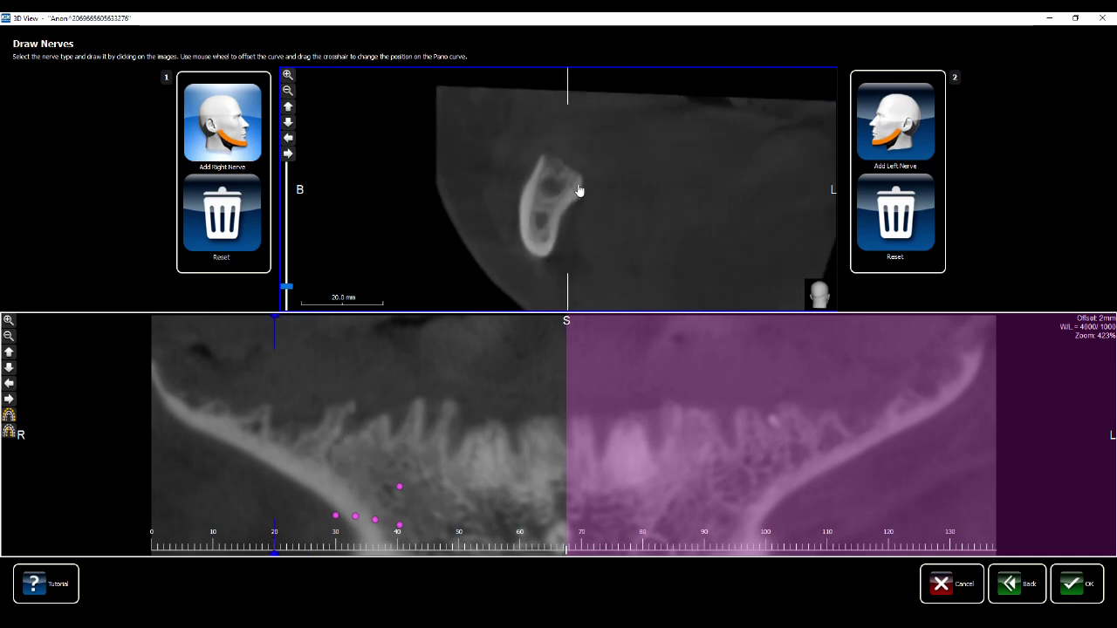
{"action": "scroll", "coordinate": [578, 189], "scroll_direction": "up", "scroll_amount": 12}
{"action": "scroll", "coordinate": [579, 190], "scroll_direction": "down", "scroll_amount": 6}
{"action": "scroll", "coordinate": [459, 451], "scroll_direction": "up", "scroll_amount": 7}
Extend the right nerve trace back toward the ramus on the panoramic view, then start the left nerve
{"action": "left_click", "coordinate": [311, 508]}
{"action": "scroll", "coordinate": [287, 511], "scroll_direction": "up", "scroll_amount": 2}
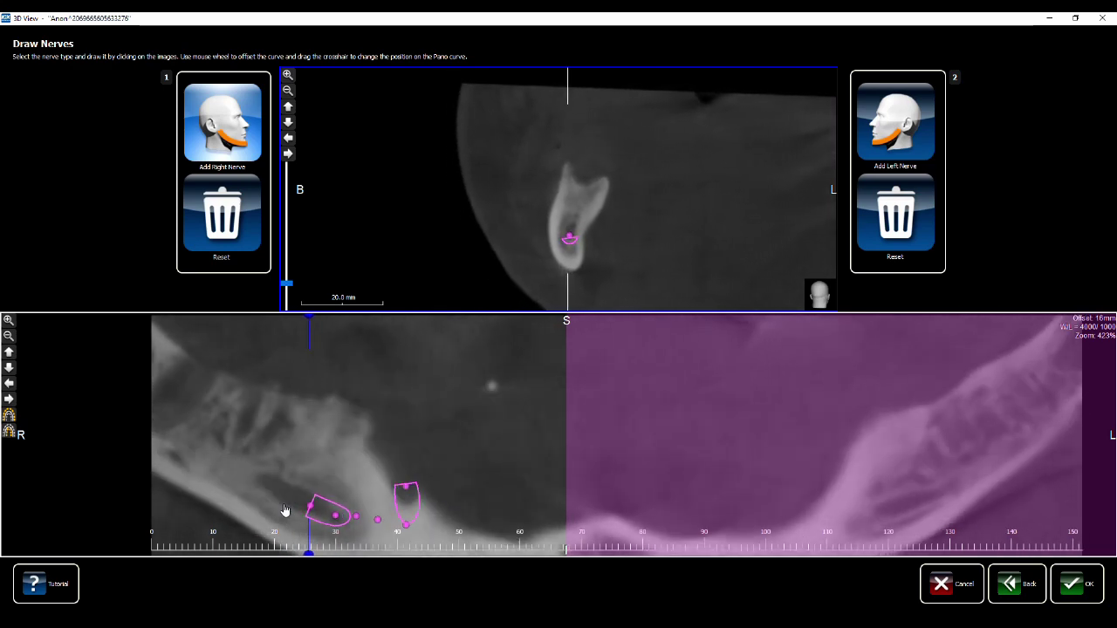
{"action": "left_click", "coordinate": [266, 496]}
{"action": "scroll", "coordinate": [266, 496], "scroll_direction": "up", "scroll_amount": 2}
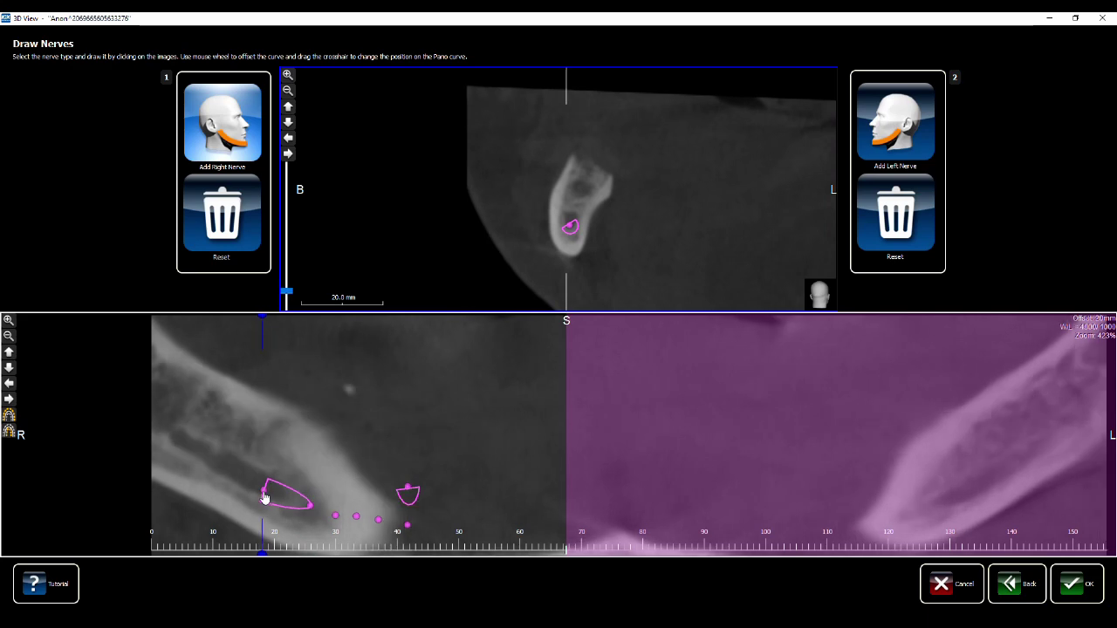
{"action": "left_click", "coordinate": [211, 462]}
{"action": "left_click", "coordinate": [163, 428]}
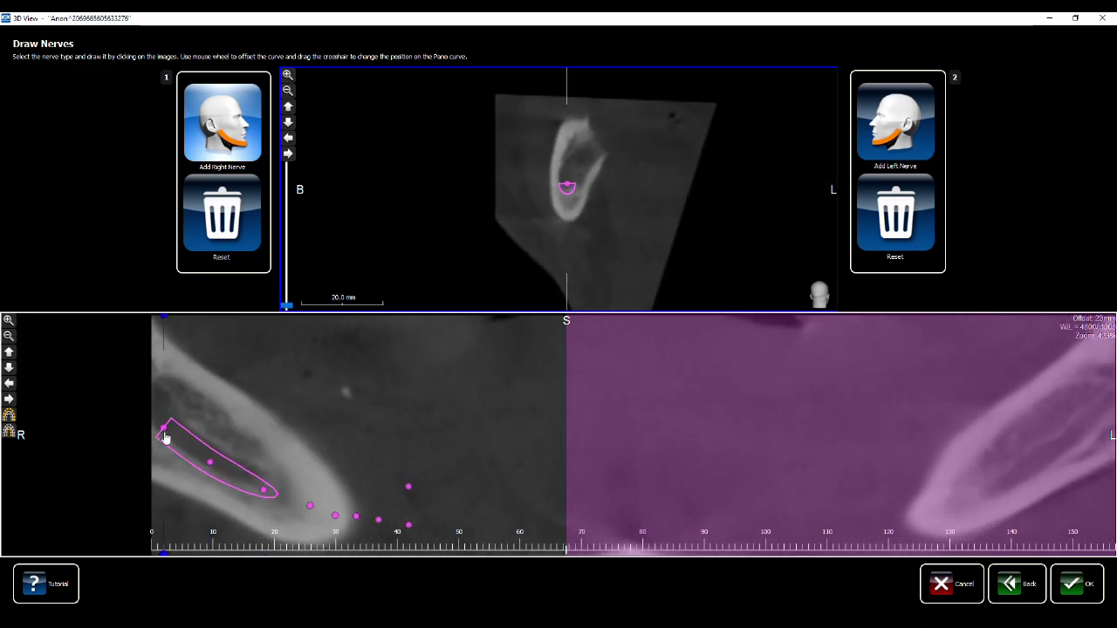
{"action": "left_click", "coordinate": [891, 132]}
Move the cross-section to the left jaw and place the first three left-nerve points in the canal
{"action": "left_click_drag", "start_coordinate": [297, 304], "coordinate": [292, 203]}
{"action": "scroll", "coordinate": [672, 157], "scroll_direction": "up", "scroll_amount": 10}
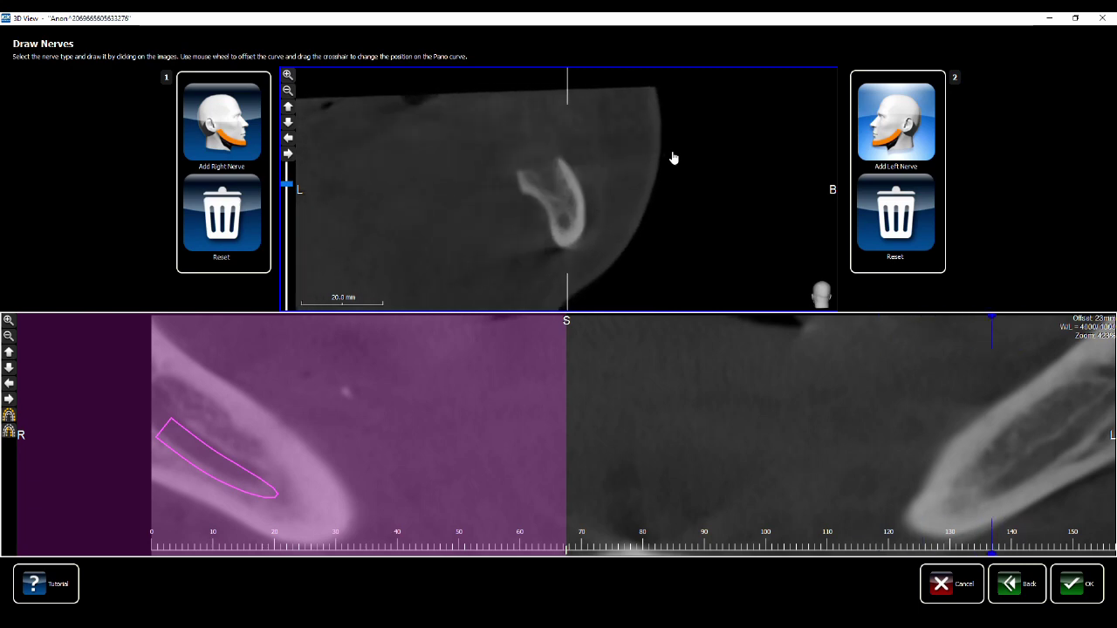
{"action": "scroll", "coordinate": [673, 157], "scroll_direction": "down", "scroll_amount": 13}
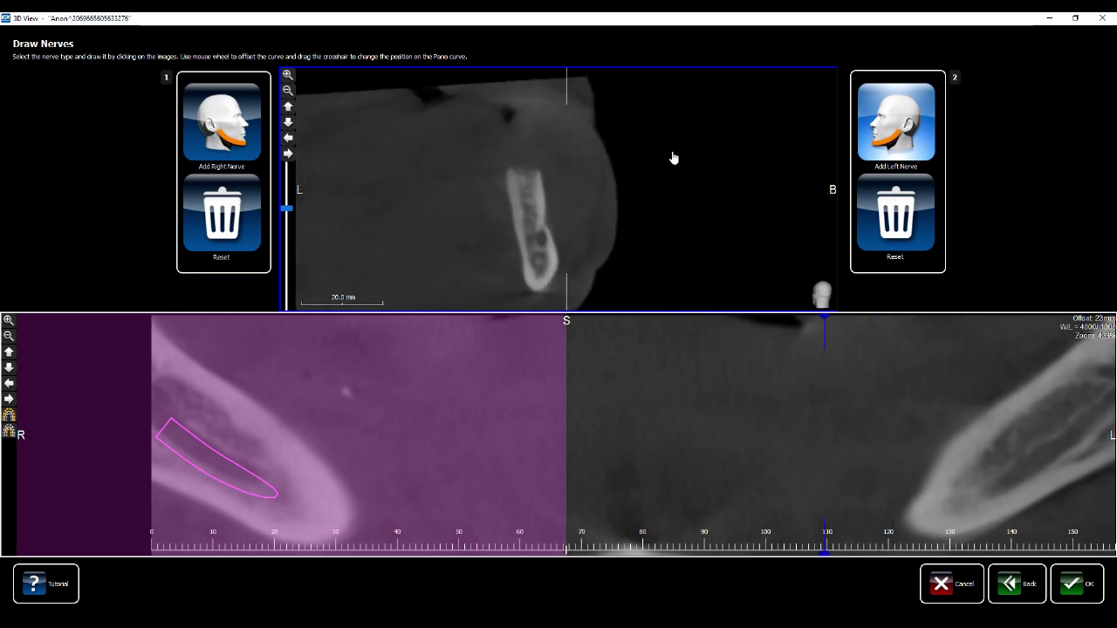
{"action": "scroll", "coordinate": [673, 157], "scroll_direction": "up", "scroll_amount": 1}
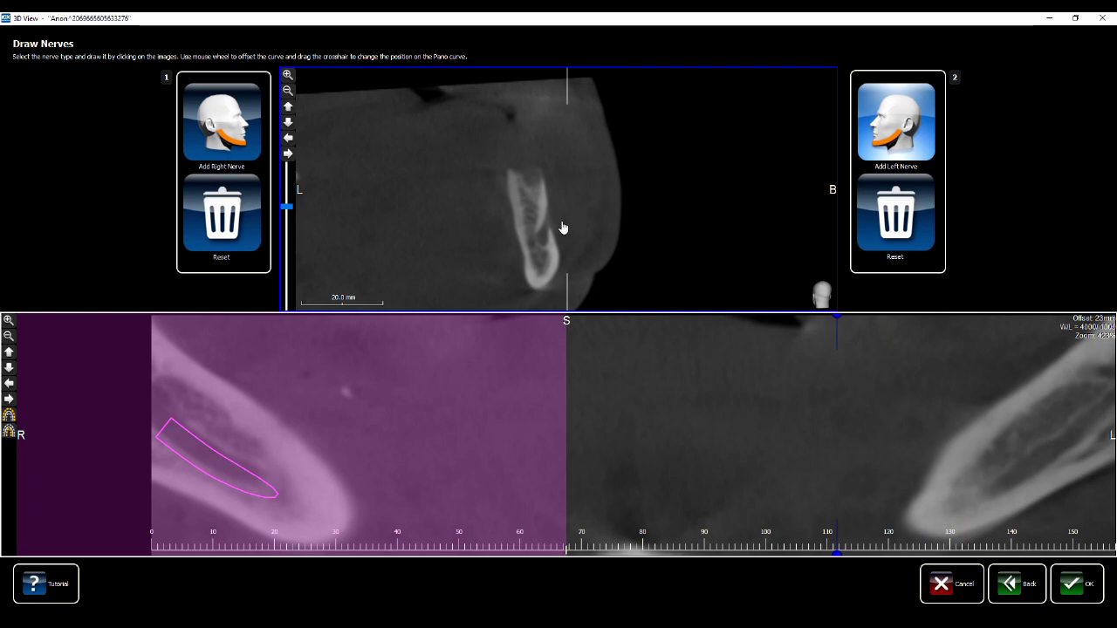
{"action": "scroll", "coordinate": [607, 232], "scroll_direction": "up", "scroll_amount": 2}
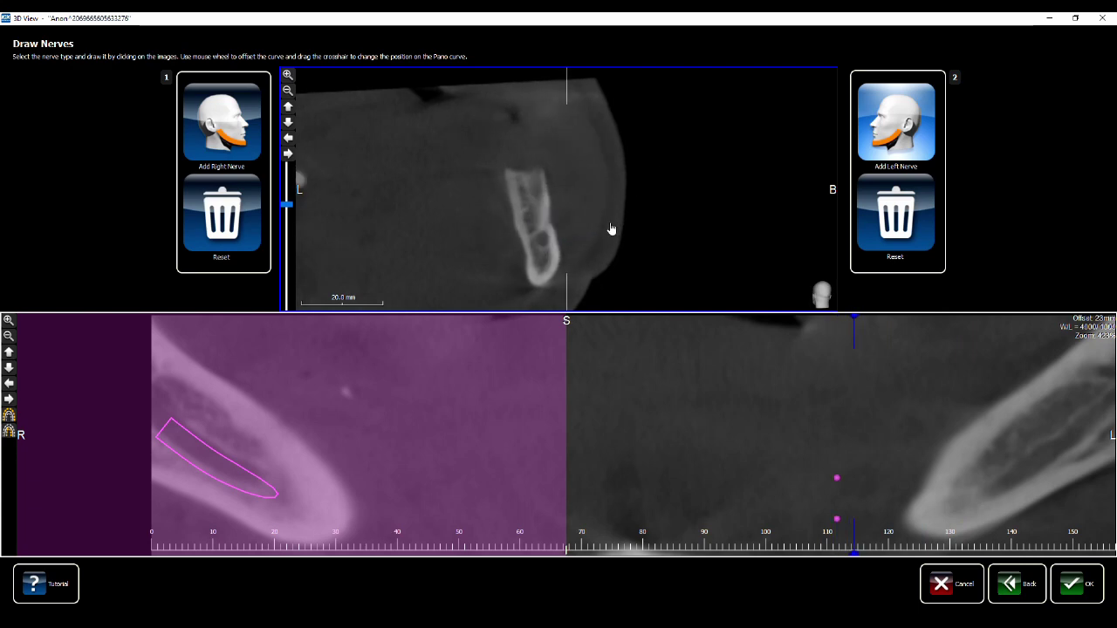
{"action": "scroll", "coordinate": [556, 253], "scroll_direction": "up", "scroll_amount": 2}
{"action": "left_click", "coordinate": [555, 250]}
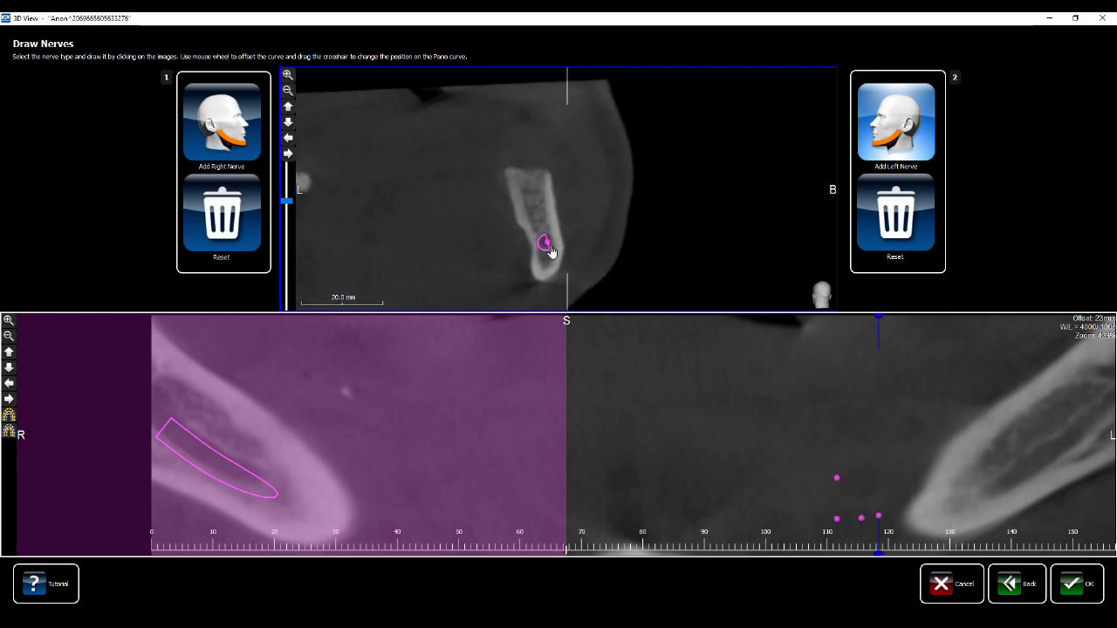
{"action": "scroll", "coordinate": [555, 251], "scroll_direction": "up", "scroll_amount": 2}
{"action": "left_click", "coordinate": [554, 250]}
{"action": "scroll", "coordinate": [555, 252], "scroll_direction": "up", "scroll_amount": 2}
{"action": "left_click", "coordinate": [555, 248]}
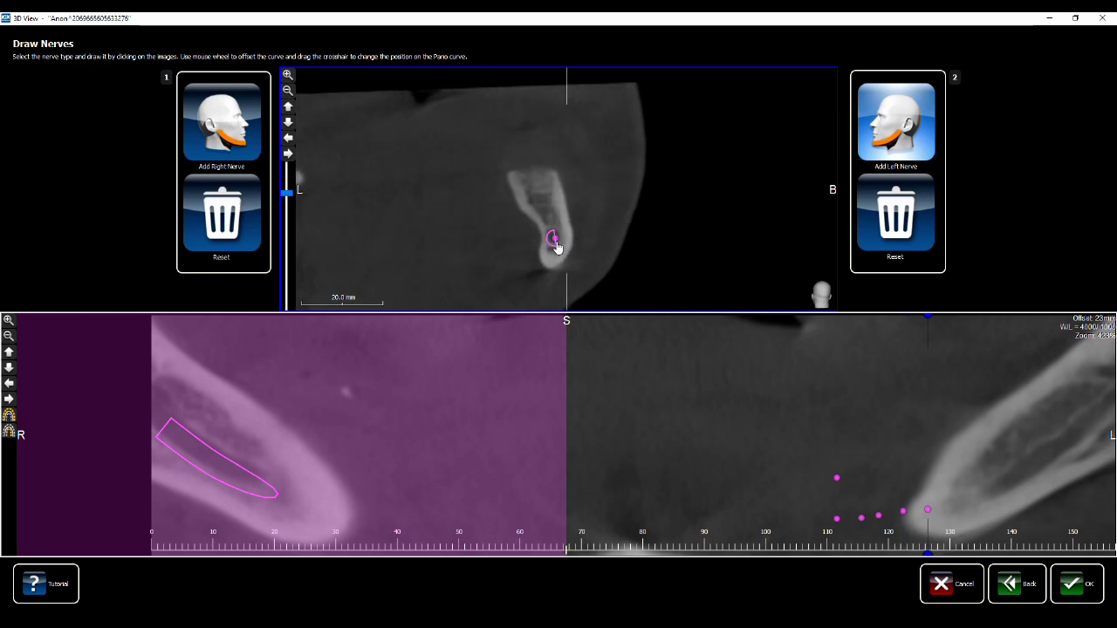
Mark the left canal on successive slices, extending the nerve further back
{"action": "scroll", "coordinate": [556, 246], "scroll_direction": "up", "scroll_amount": 2}
{"action": "scroll", "coordinate": [559, 241], "scroll_direction": "up", "scroll_amount": 2}
{"action": "left_click", "coordinate": [559, 232]}
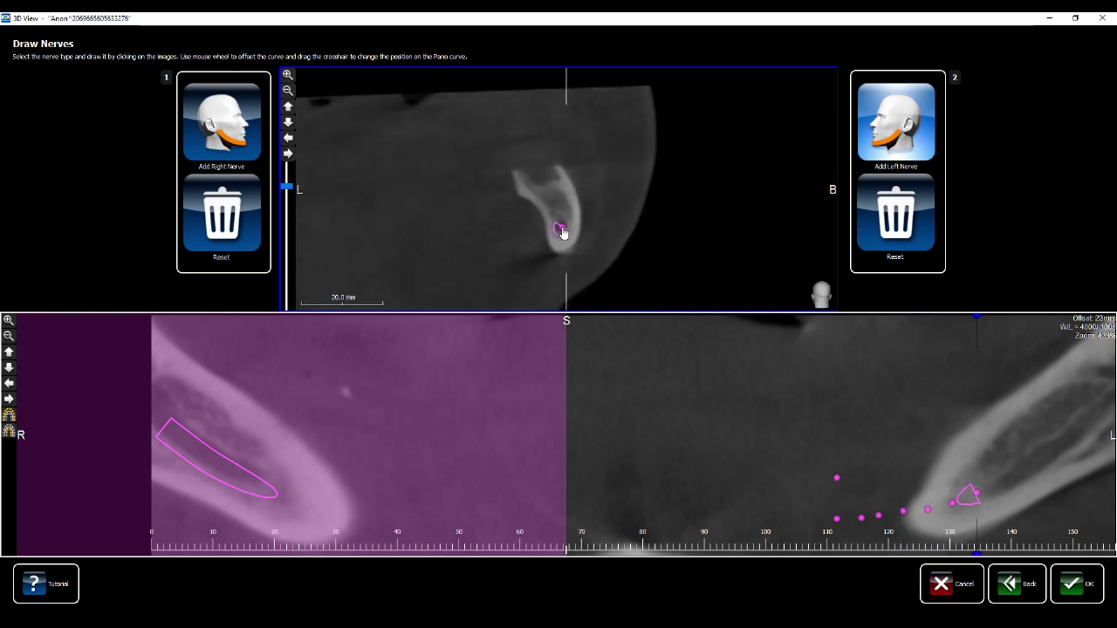
{"action": "scroll", "coordinate": [568, 231], "scroll_direction": "up", "scroll_amount": 2}
{"action": "left_click", "coordinate": [564, 222]}
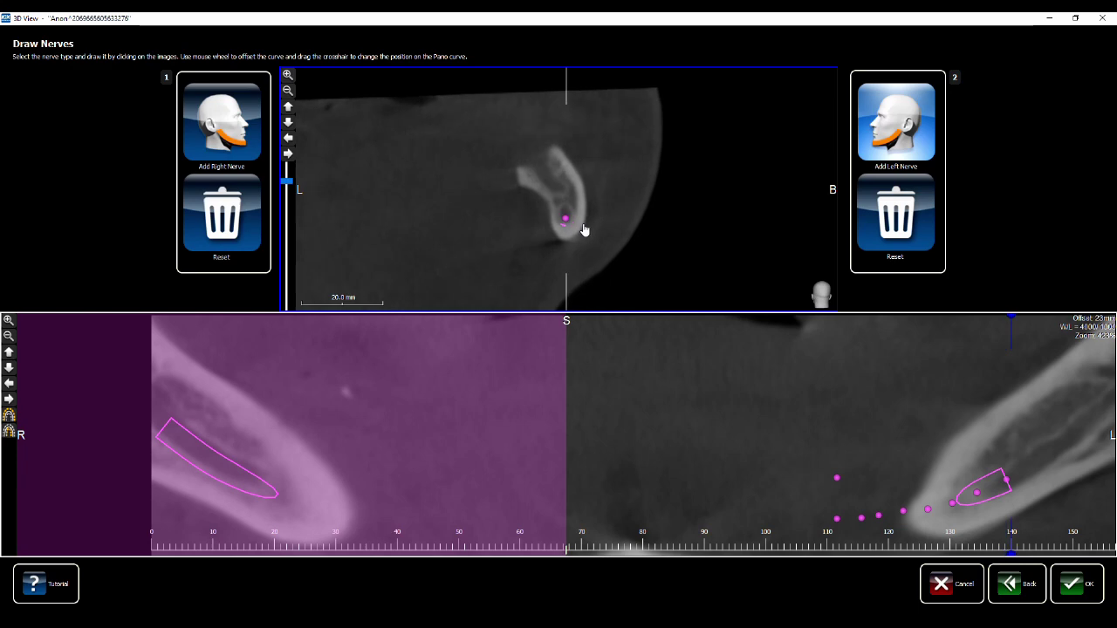
{"action": "scroll", "coordinate": [582, 224], "scroll_direction": "up", "scroll_amount": 2}
{"action": "left_click", "coordinate": [570, 213]}
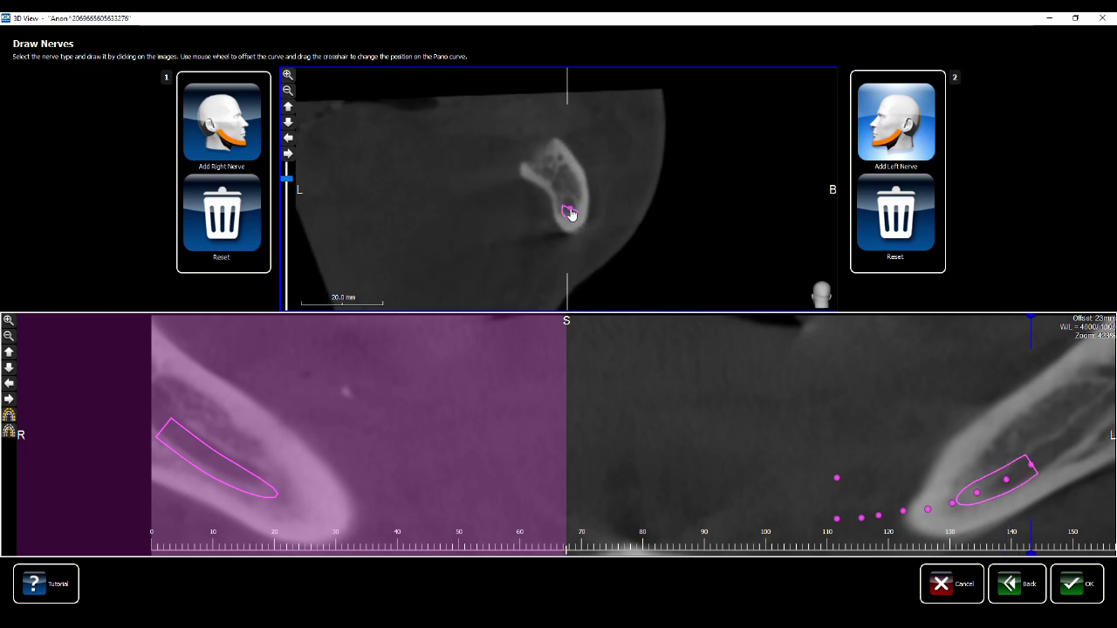
{"action": "scroll", "coordinate": [576, 216], "scroll_direction": "up", "scroll_amount": 2}
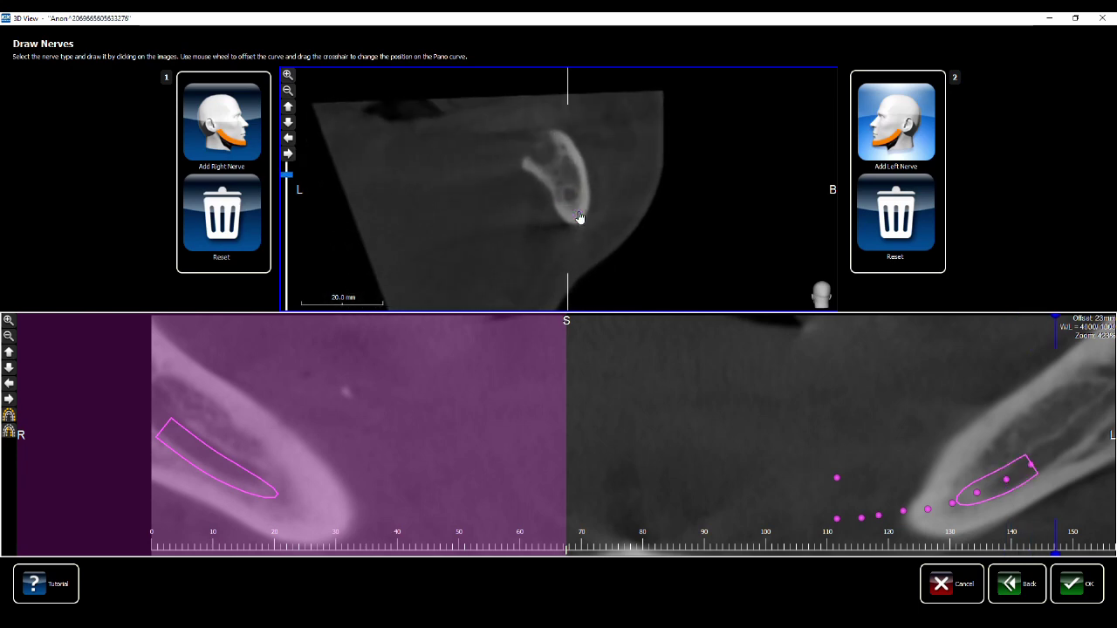
{"action": "left_click", "coordinate": [571, 202]}
Extend the left nerve into the ramus and scroll through the slices to check the trace
{"action": "scroll", "coordinate": [580, 205], "scroll_direction": "up", "scroll_amount": 2}
{"action": "left_click", "coordinate": [576, 186]}
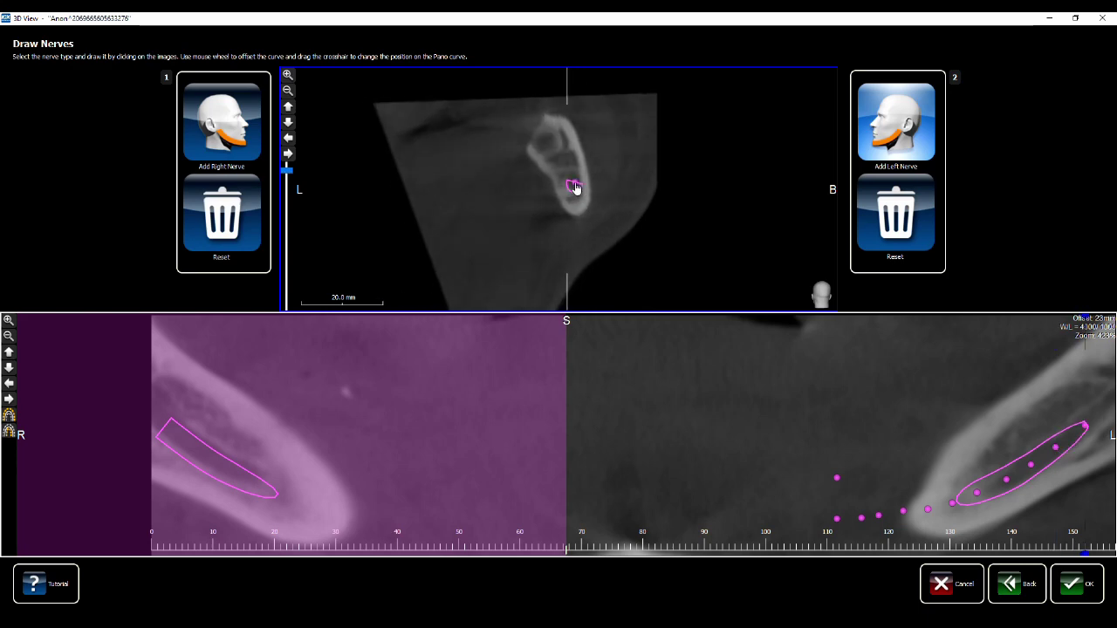
{"action": "scroll", "coordinate": [583, 201], "scroll_direction": "up", "scroll_amount": 2}
{"action": "scroll", "coordinate": [582, 194], "scroll_direction": "up", "scroll_amount": 1}
{"action": "left_click", "coordinate": [574, 174]}
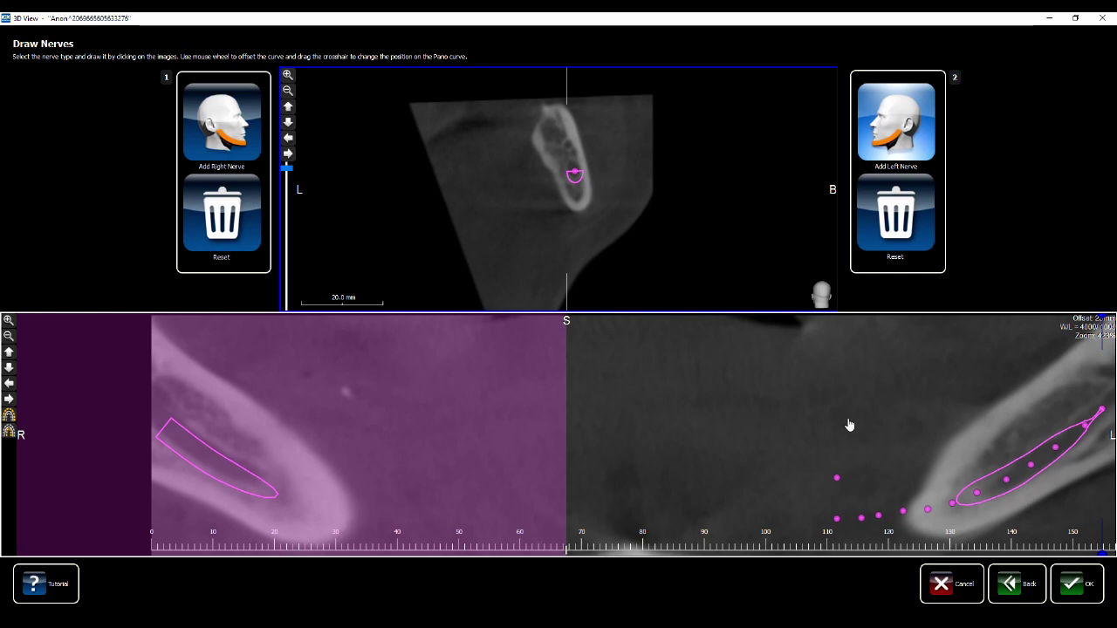
{"action": "scroll", "coordinate": [849, 425], "scroll_direction": "up", "scroll_amount": 8}
{"action": "scroll", "coordinate": [848, 424], "scroll_direction": "up", "scroll_amount": 8}
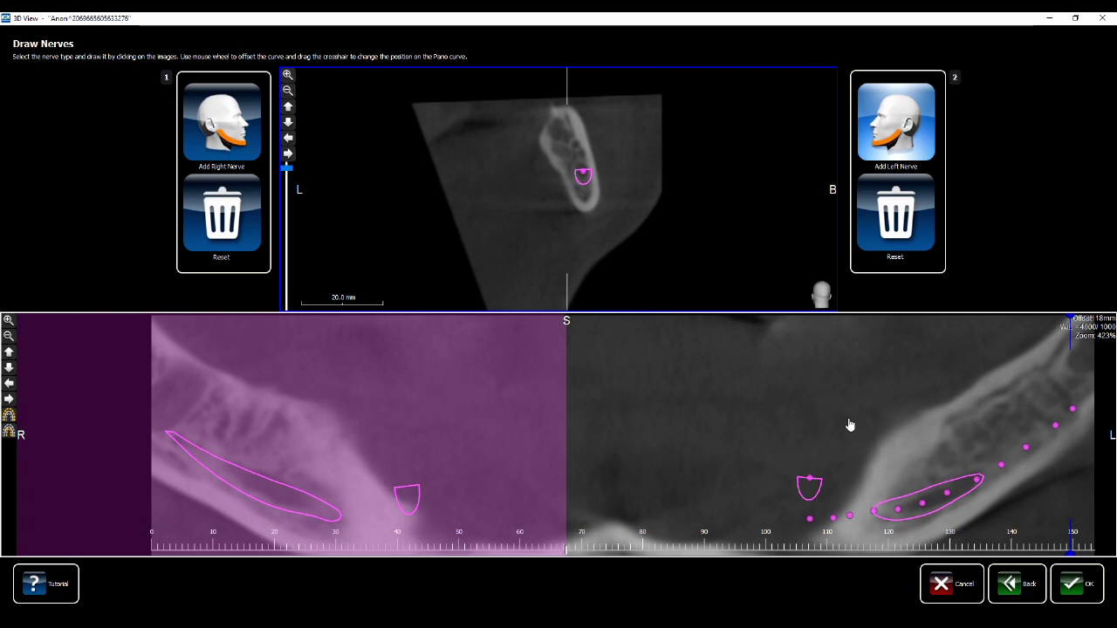
{"action": "scroll", "coordinate": [849, 425], "scroll_direction": "up", "scroll_amount": 7}
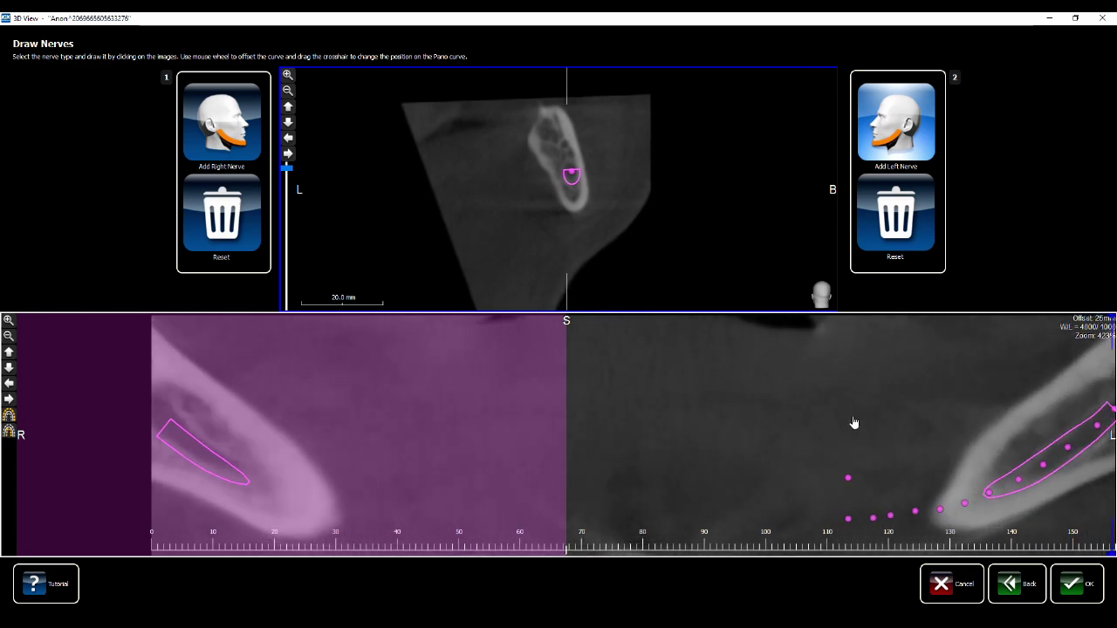
Accept the right and left nerve traces and proceed to the wax-up and teeth-positions step
{"action": "left_click", "coordinate": [1072, 581]}
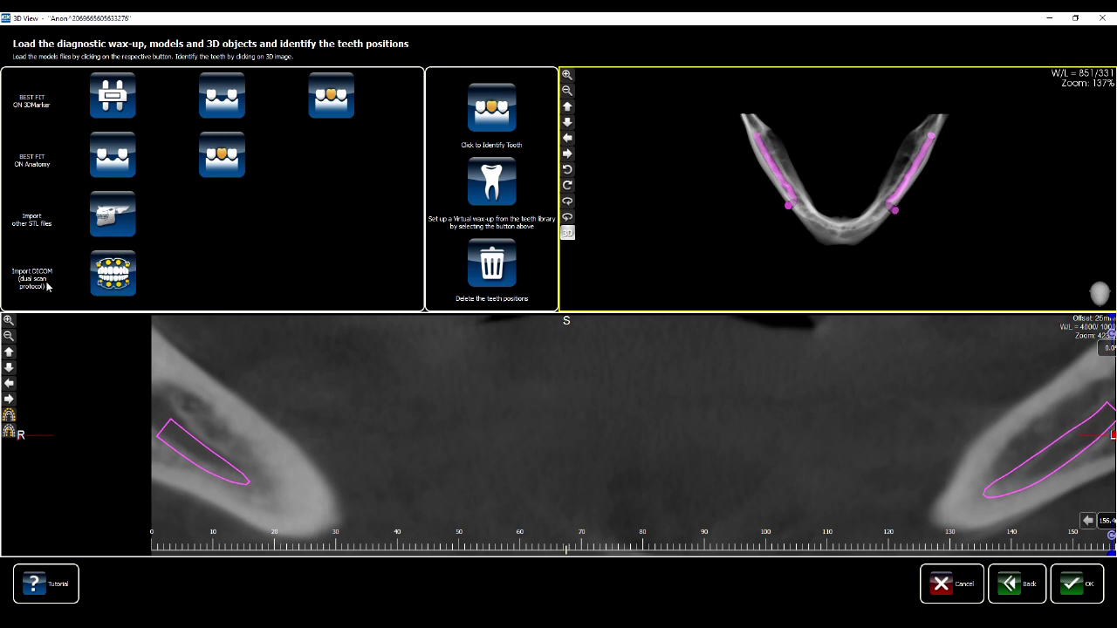
Import the prosthesis DICOM scan from USB DISK > CT proteza using the dual-scan protocol
{"action": "left_click", "coordinate": [112, 281]}
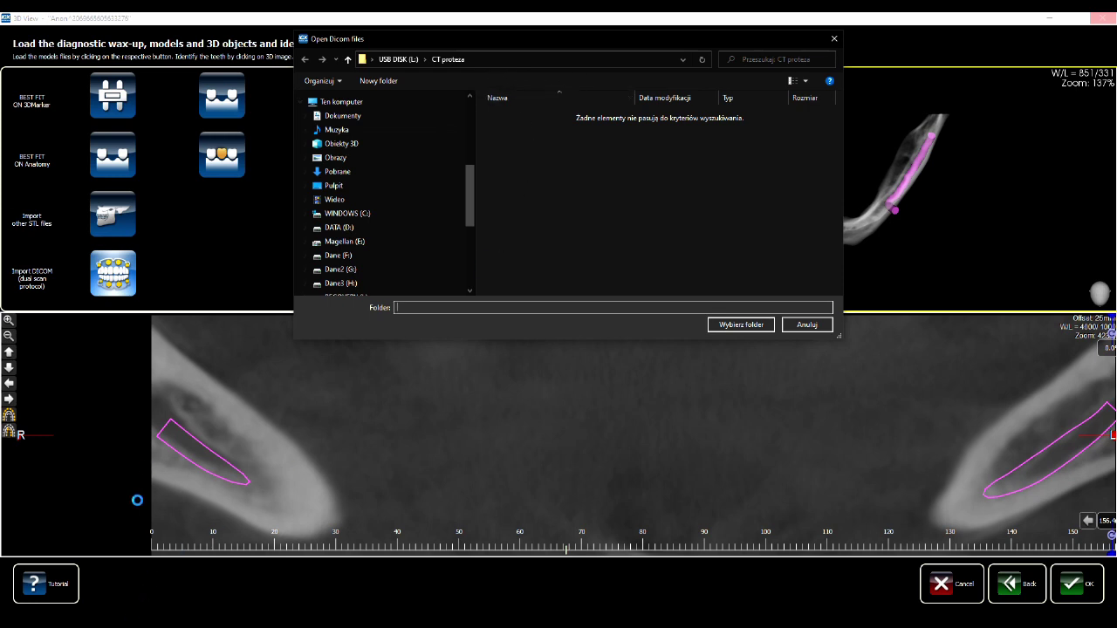
{"action": "left_click", "coordinate": [127, 623]}
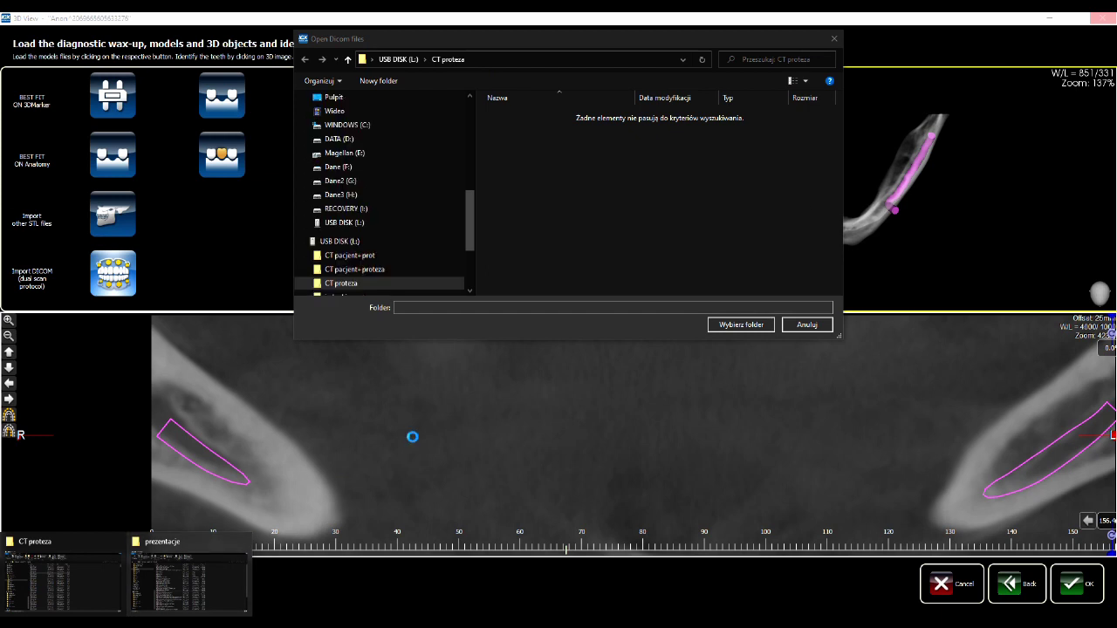
{"action": "left_click", "coordinate": [741, 324]}
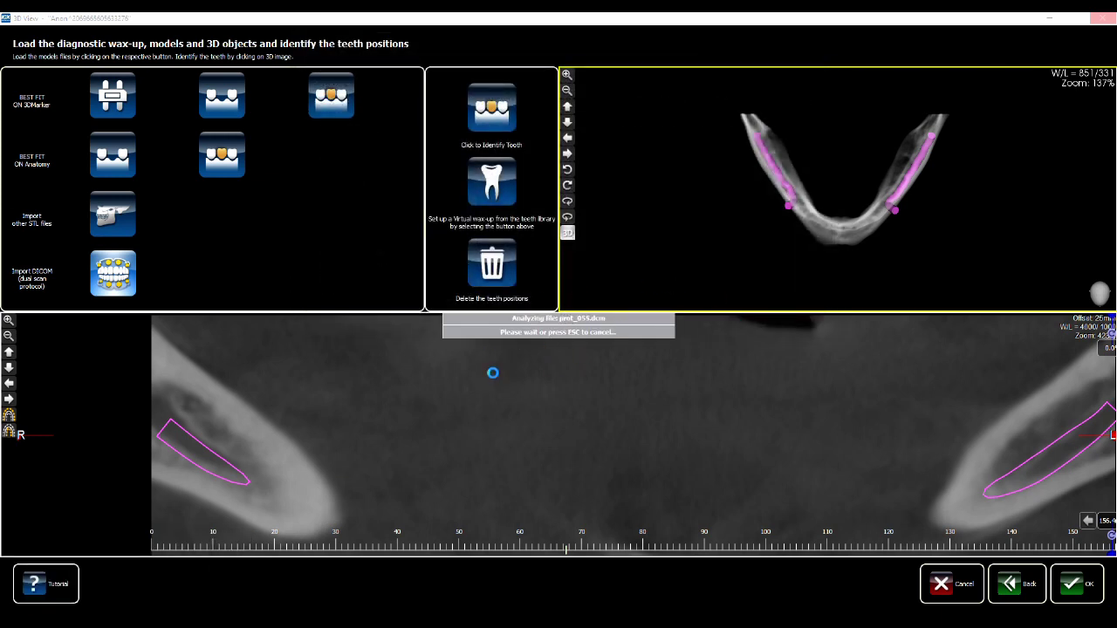
{"action": "mouse_move", "coordinate": [114, 612]}
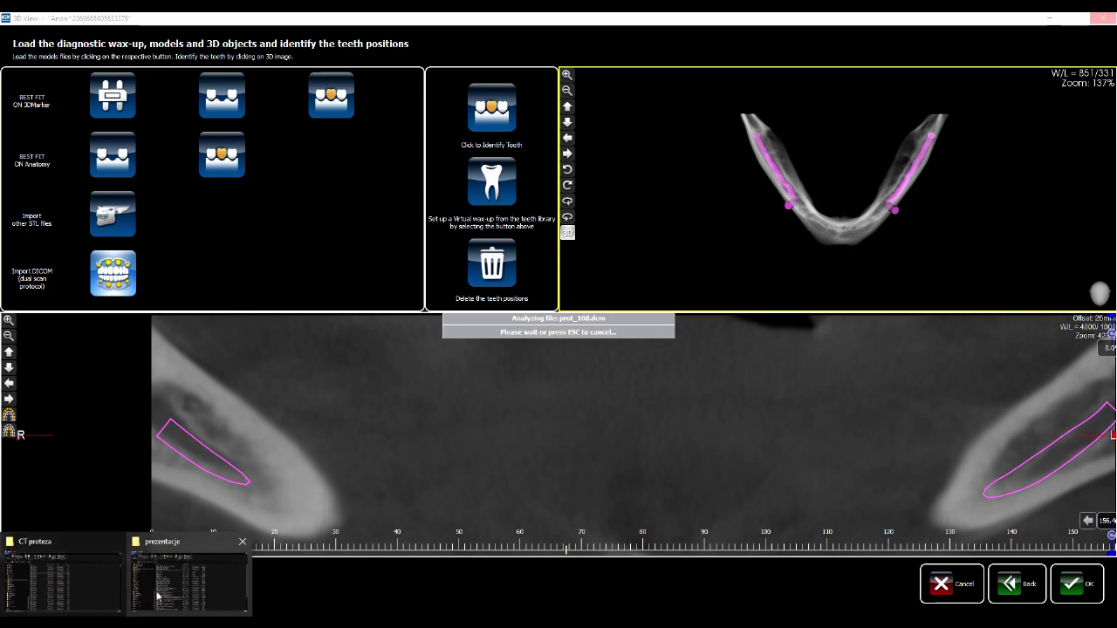
{"action": "left_click", "coordinate": [87, 593]}
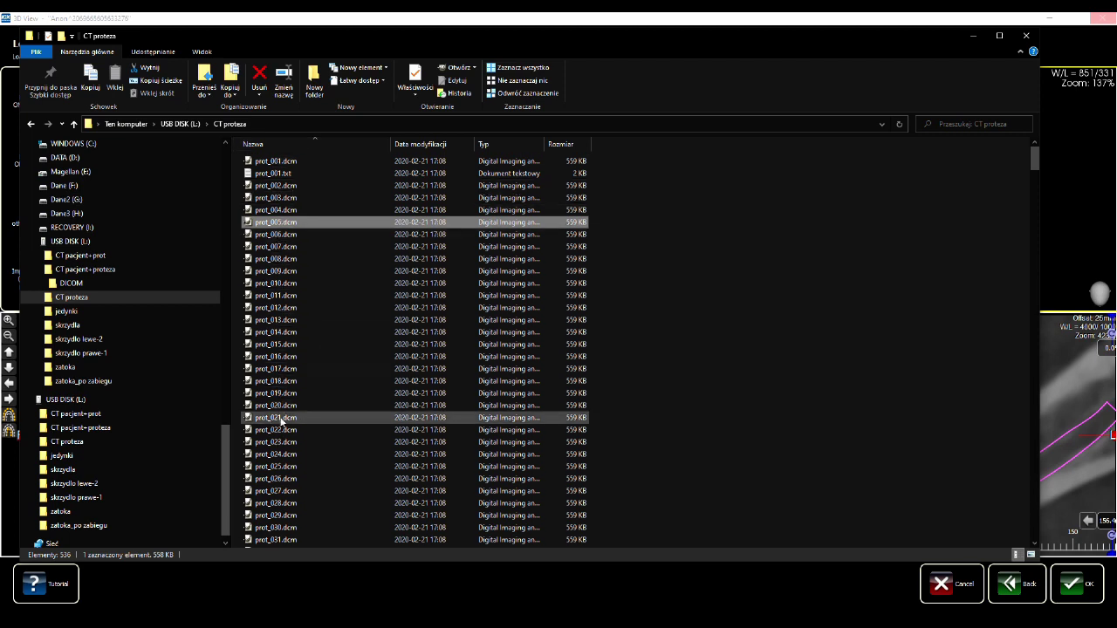
{"action": "left_click", "coordinate": [276, 358]}
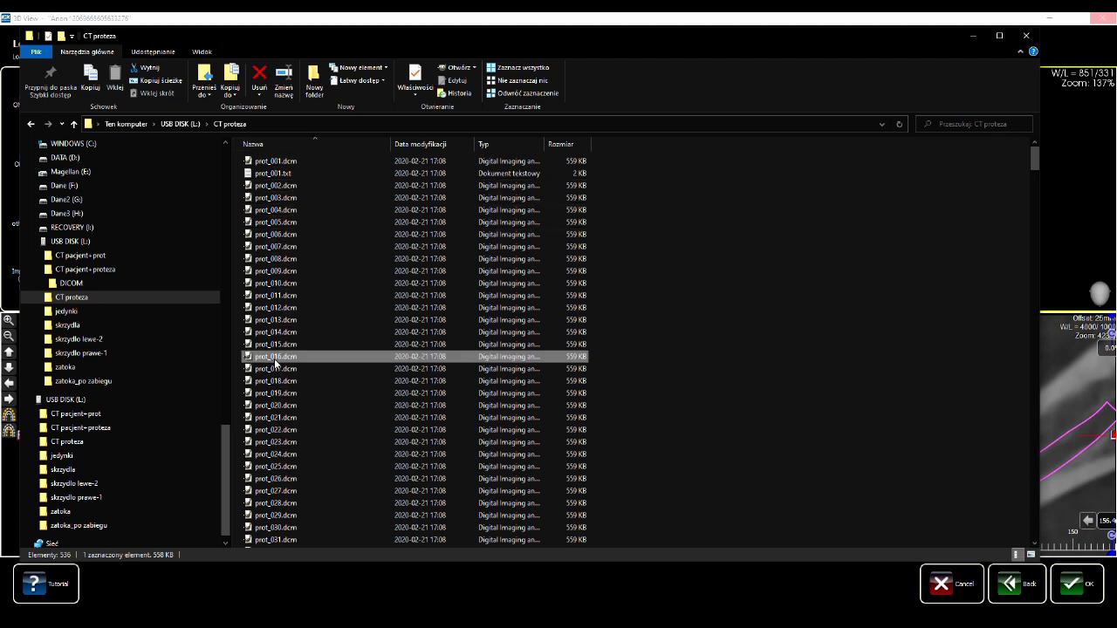
{"action": "key", "text": "ctrl+a"}
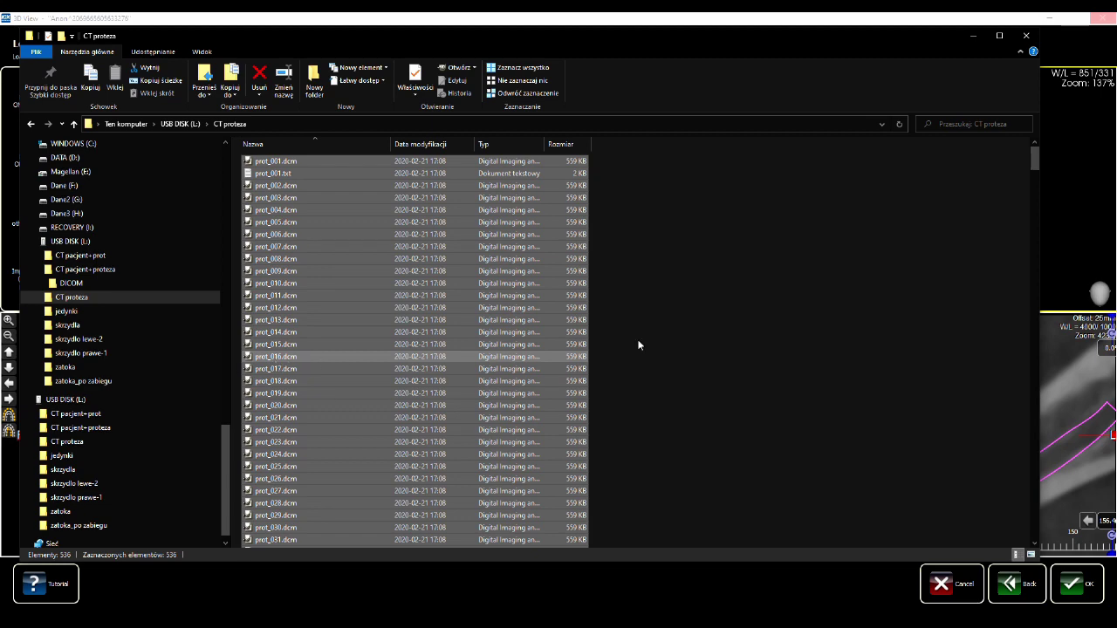
{"action": "left_click", "coordinate": [703, 194]}
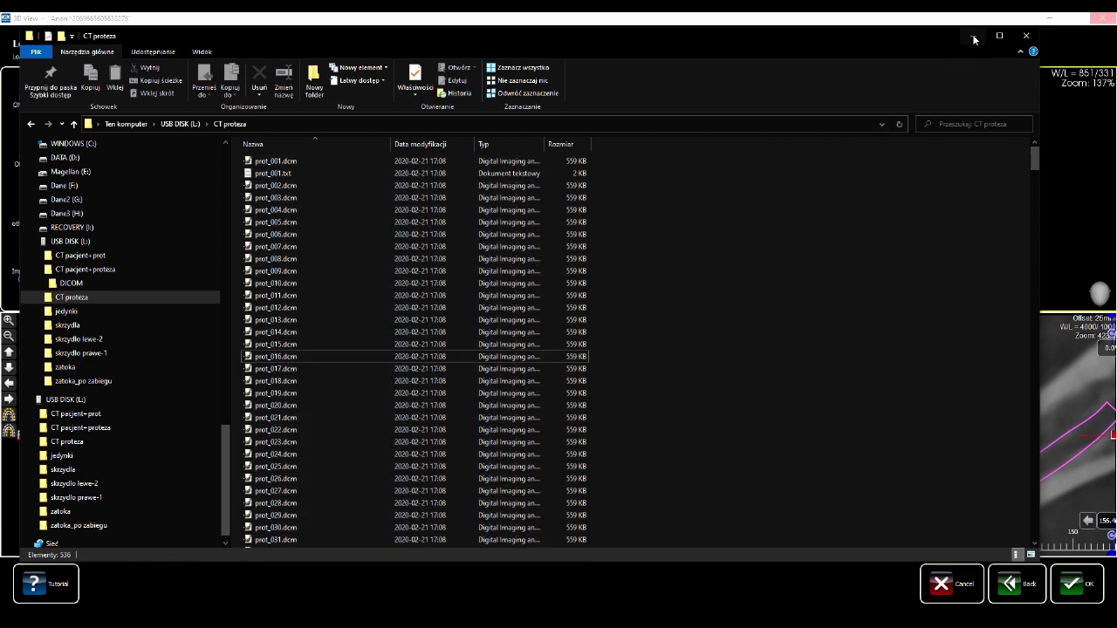
{"action": "left_click", "coordinate": [972, 37]}
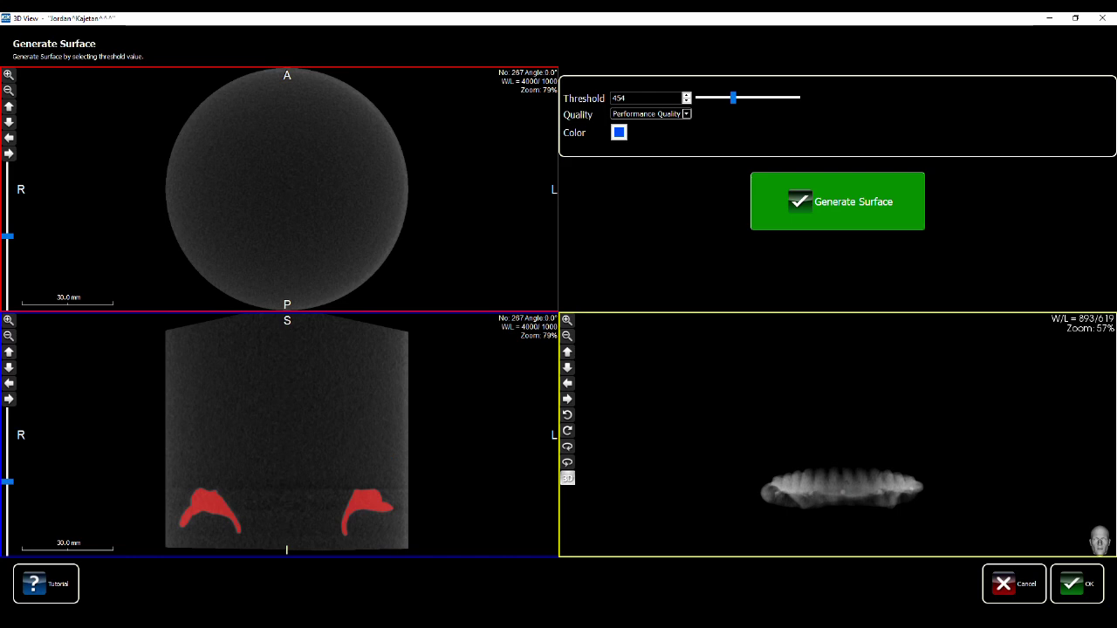
Wait for the prosthesis import to reach Generate Surface, showing the denture at threshold 793
{"action": "mouse_move", "coordinate": [299, 625]}
Adjust the threshold and slice positions until the whole denture is outlined, ending at 163
{"action": "left_click_drag", "start_coordinate": [732, 101], "coordinate": [742, 100]}
{"action": "left_click_drag", "start_coordinate": [7, 237], "coordinate": [7, 274]}
{"action": "left_click_drag", "start_coordinate": [7, 481], "coordinate": [8, 515]}
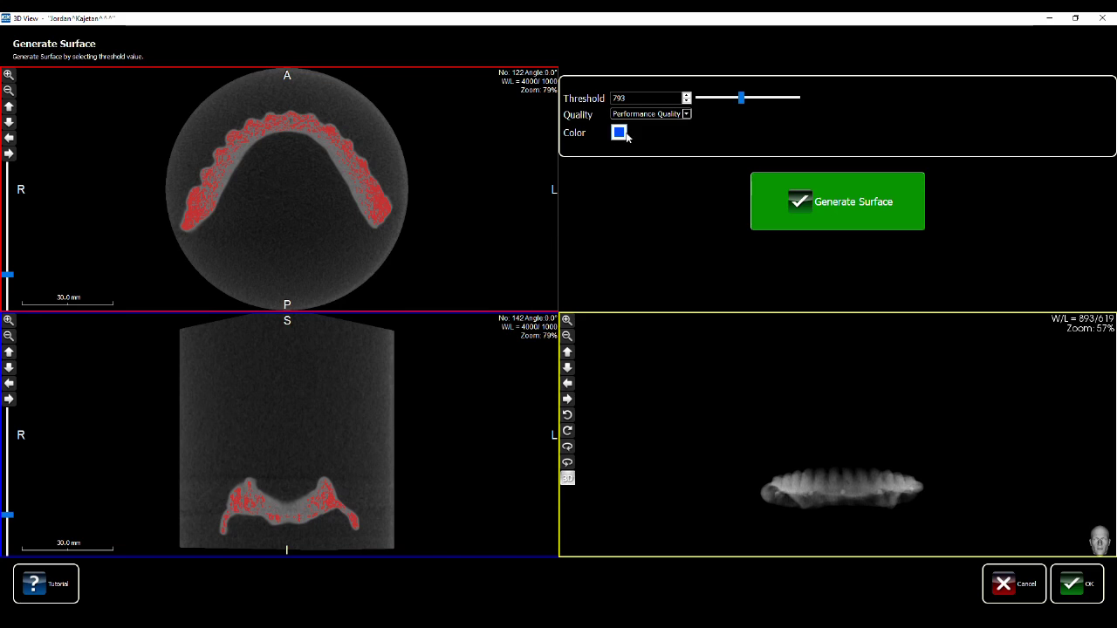
{"action": "left_click_drag", "start_coordinate": [742, 98], "coordinate": [709, 101]}
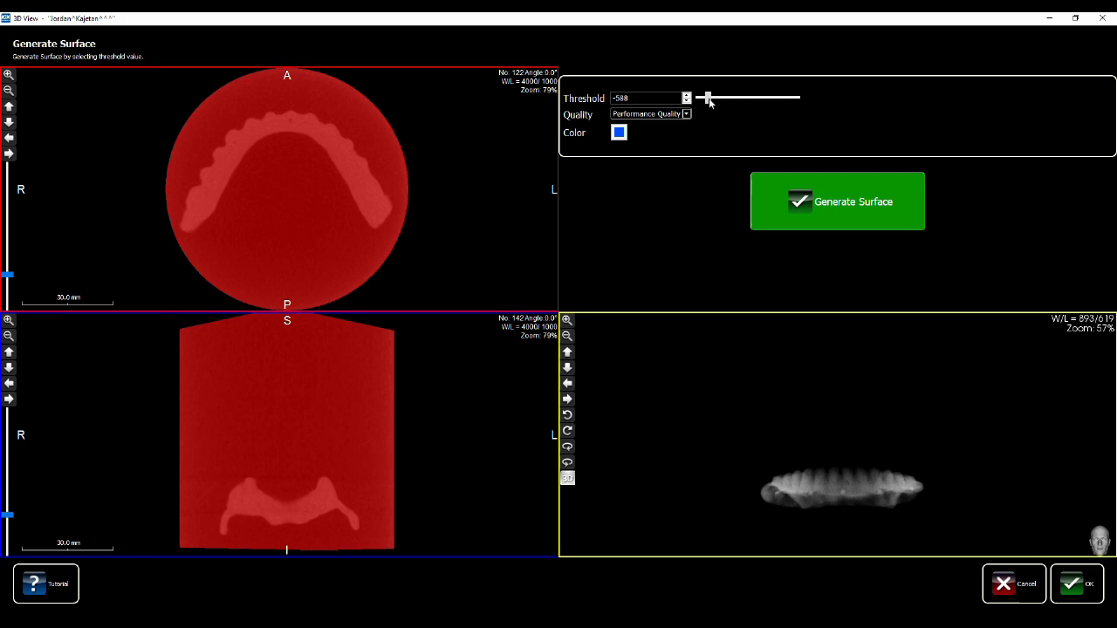
{"action": "left_click_drag", "start_coordinate": [709, 102], "coordinate": [728, 102]}
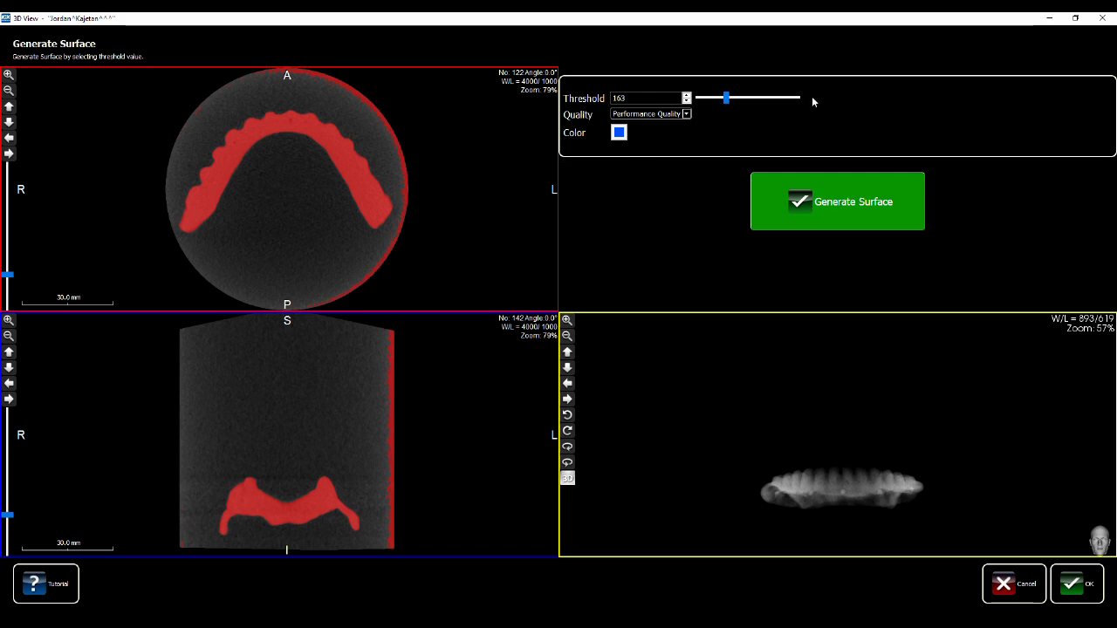
Generate the prosthesis surface at threshold 163 with Performance Quality in blue
{"action": "left_click", "coordinate": [688, 115]}
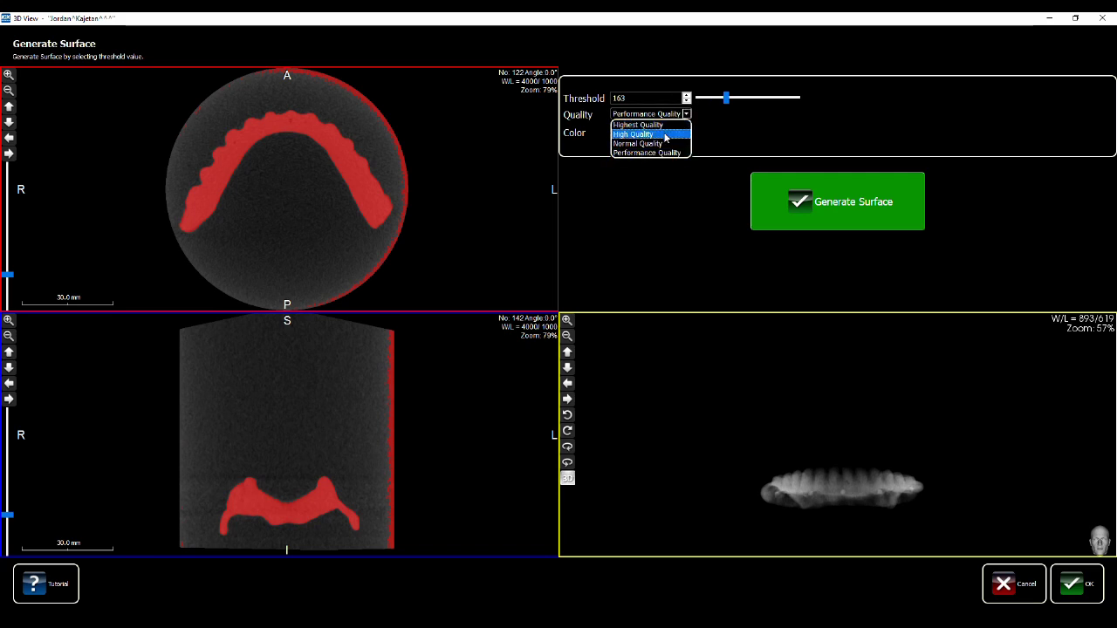
{"action": "left_click", "coordinate": [666, 154]}
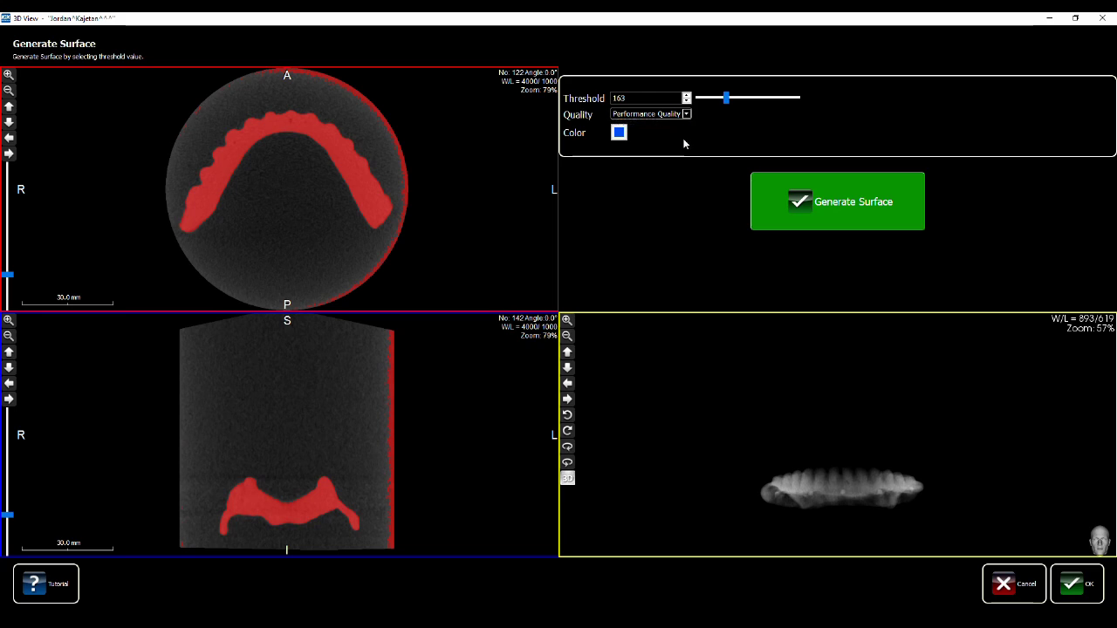
{"action": "left_click", "coordinate": [618, 132]}
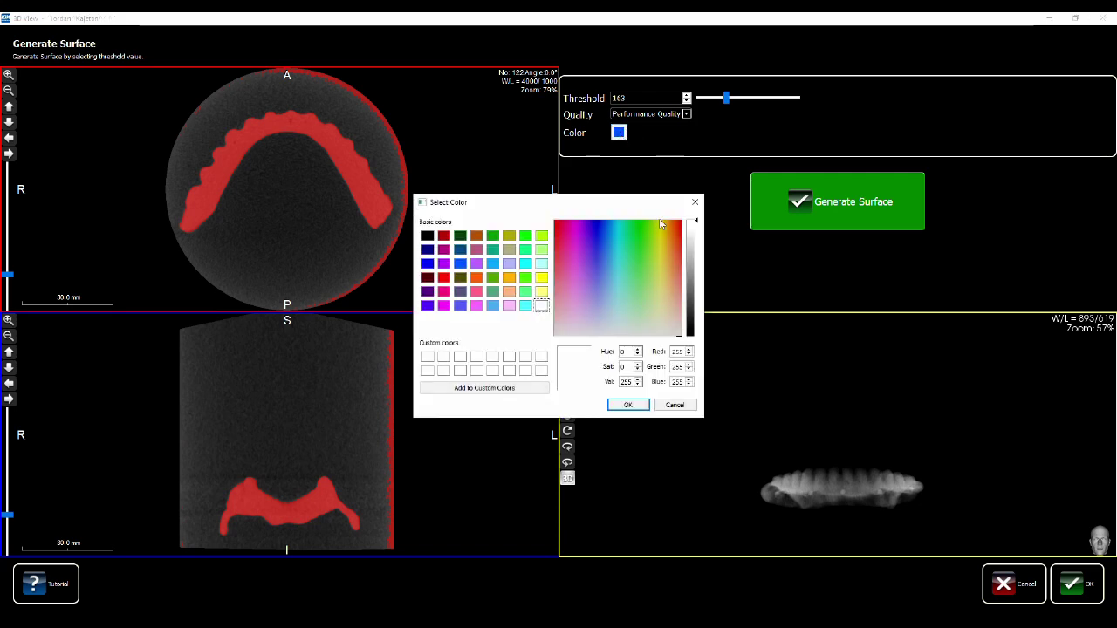
{"action": "left_click", "coordinate": [695, 202]}
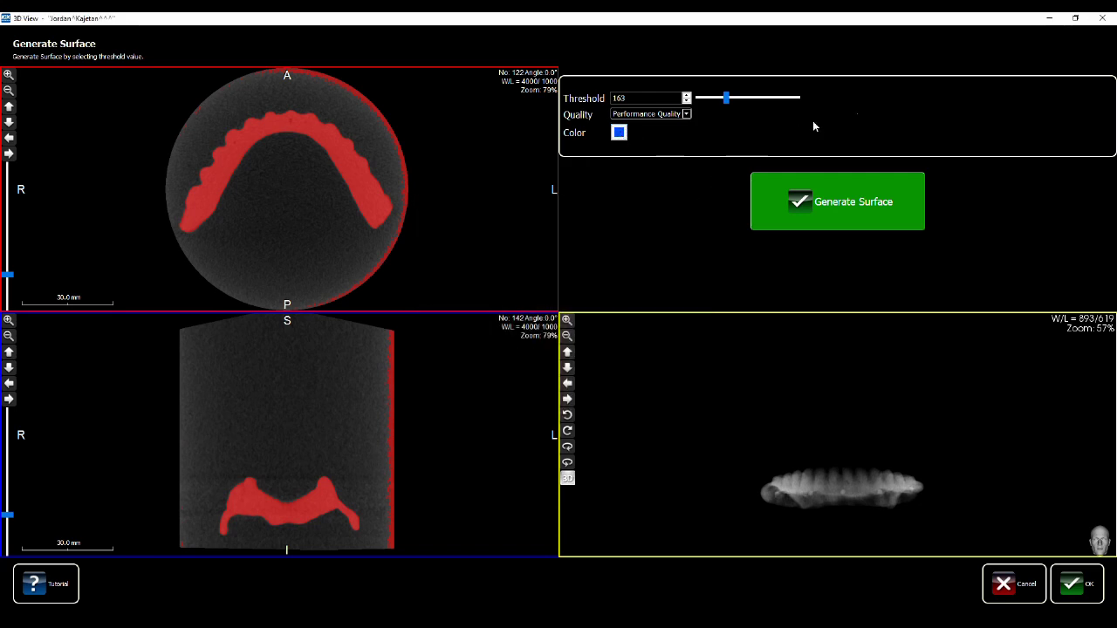
{"action": "left_click", "coordinate": [797, 201]}
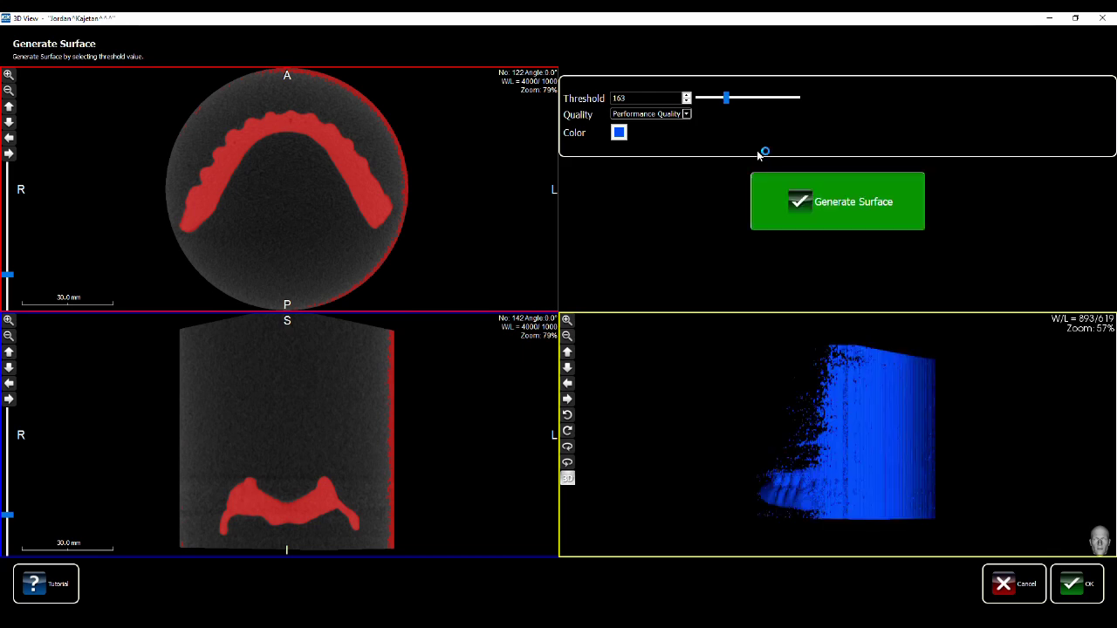
Regenerate the prosthesis surface with the threshold raised to 454
{"action": "left_click_drag", "start_coordinate": [1040, 372], "coordinate": [1008, 440]}
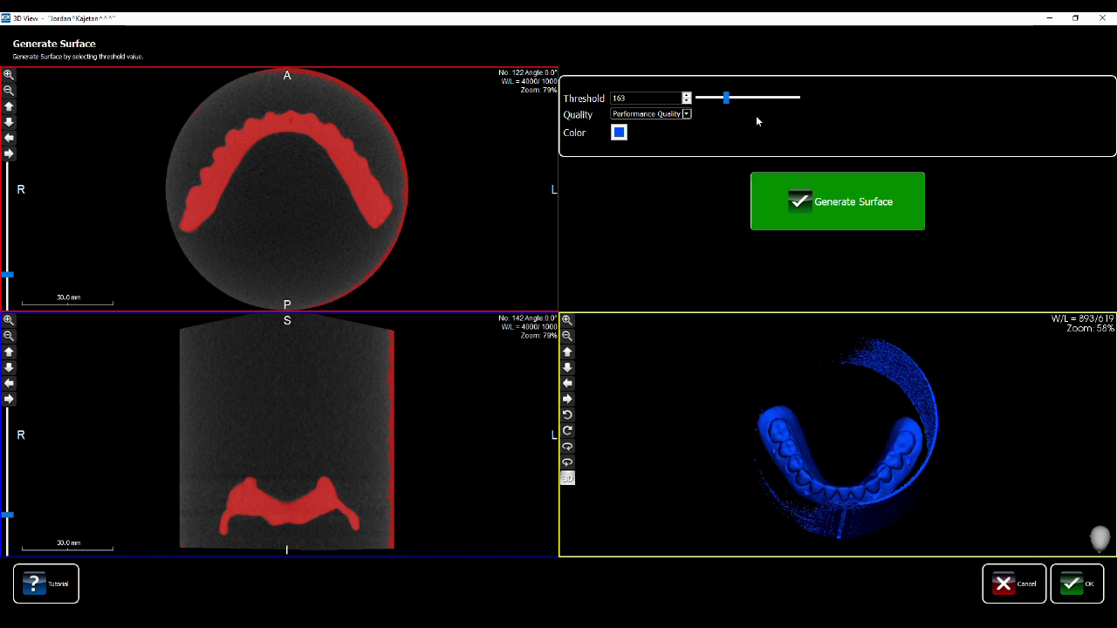
{"action": "left_click_drag", "start_coordinate": [727, 100], "coordinate": [733, 100]}
{"action": "left_click", "coordinate": [811, 202]}
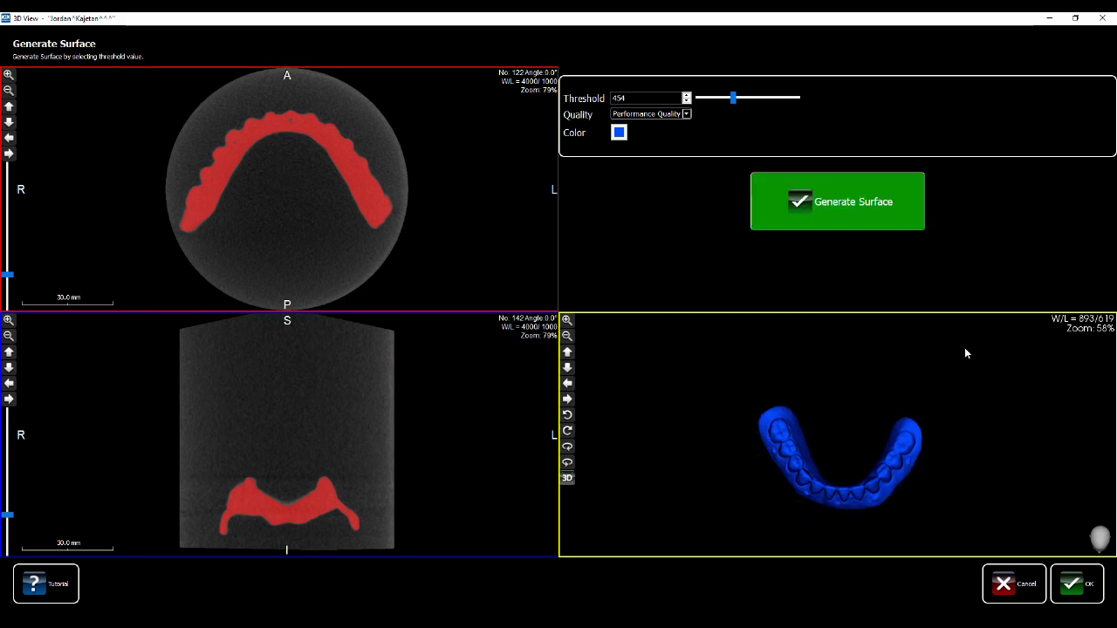
Inspect the blue denture surface from front, occlusal, oblique and side views
{"action": "left_click_drag", "start_coordinate": [947, 451], "coordinate": [945, 416]}
{"action": "scroll", "coordinate": [925, 376], "scroll_direction": "up", "scroll_amount": 6}
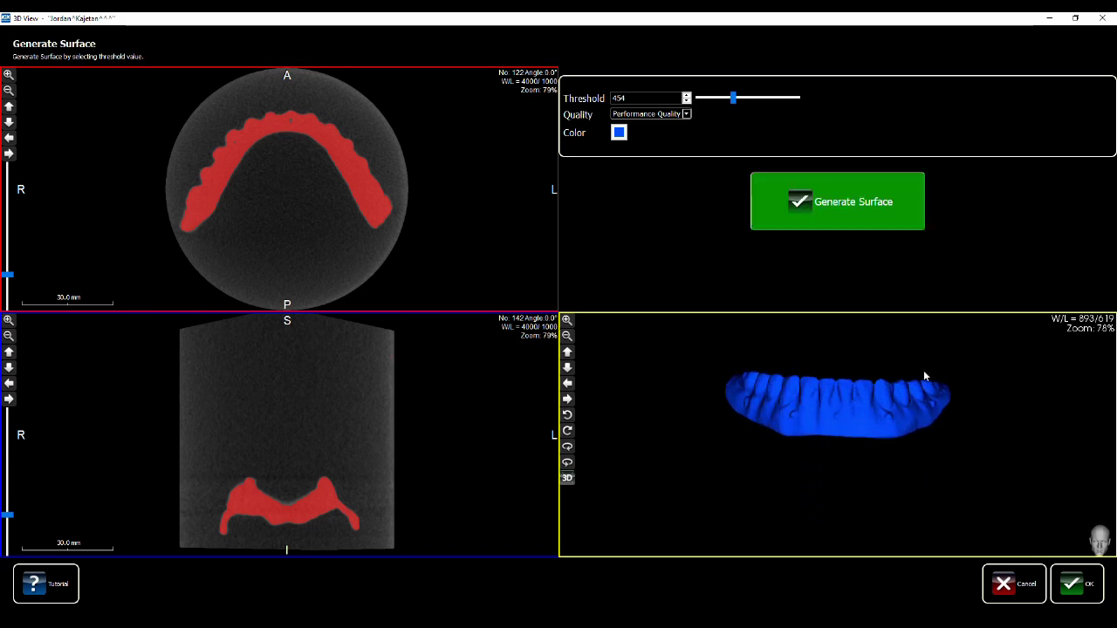
{"action": "scroll", "coordinate": [998, 384], "scroll_direction": "down", "scroll_amount": 3}
{"action": "left_click_drag", "start_coordinate": [992, 419], "coordinate": [645, 511]}
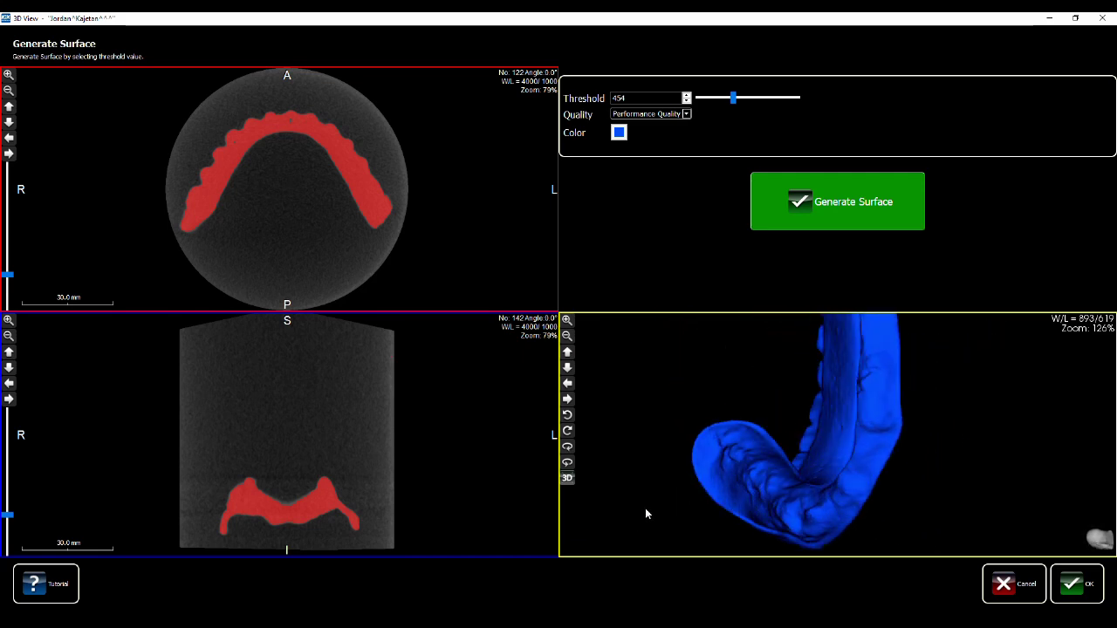
{"action": "left_click_drag", "start_coordinate": [948, 376], "coordinate": [967, 575]}
{"action": "left_click_drag", "start_coordinate": [821, 430], "coordinate": [992, 463]}
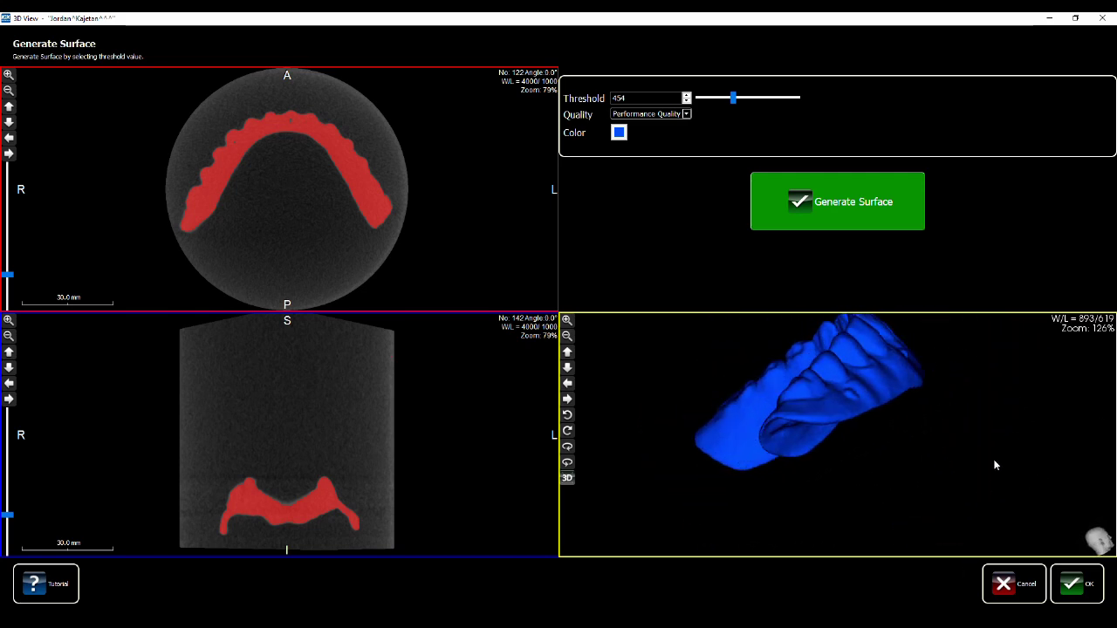
{"action": "left_click_drag", "start_coordinate": [898, 442], "coordinate": [939, 443]}
{"action": "left_click_drag", "start_coordinate": [713, 401], "coordinate": [1041, 420]}
{"action": "left_click_drag", "start_coordinate": [906, 370], "coordinate": [964, 394]}
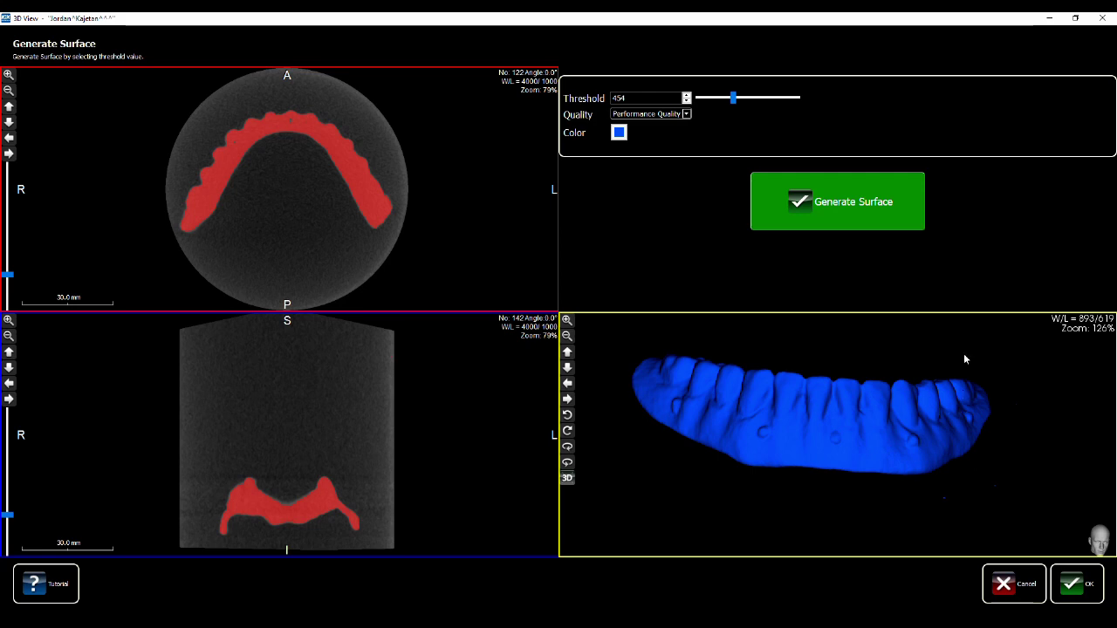
Accept the prosthesis surface and orient the jaw and prosthesis models for STL Registration
{"action": "left_click", "coordinate": [1072, 586]}
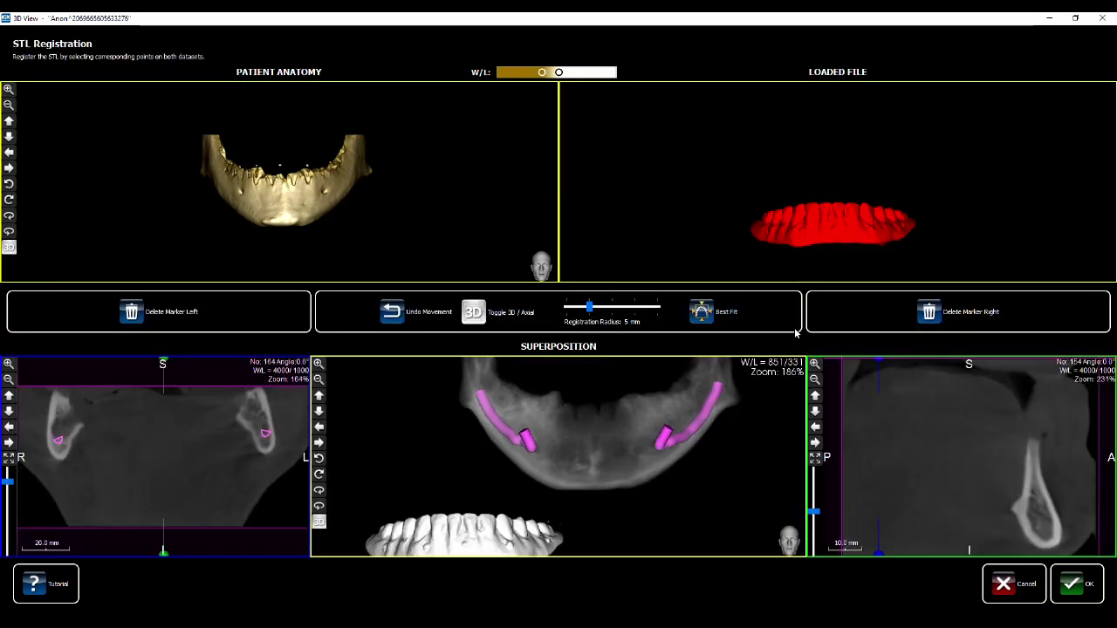
{"action": "left_click_drag", "start_coordinate": [447, 188], "coordinate": [510, 152]}
{"action": "left_click_drag", "start_coordinate": [785, 171], "coordinate": [897, 143]}
{"action": "scroll", "coordinate": [764, 183], "scroll_direction": "up", "scroll_amount": 3}
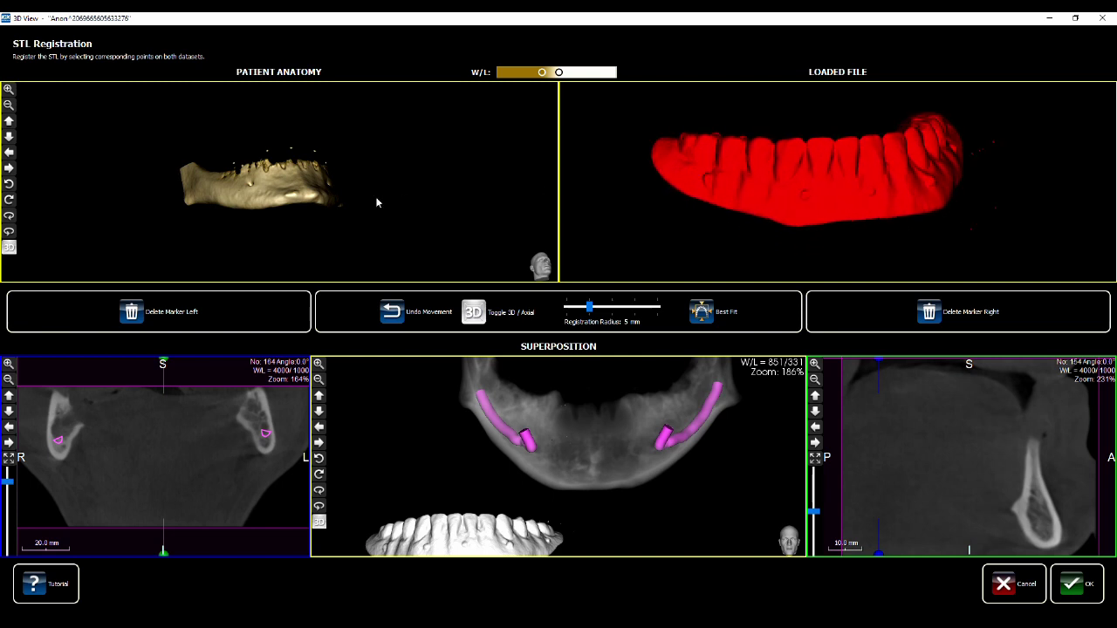
{"action": "scroll", "coordinate": [366, 134], "scroll_direction": "up", "scroll_amount": 3}
{"action": "left_click_drag", "start_coordinate": [434, 132], "coordinate": [489, 151]}
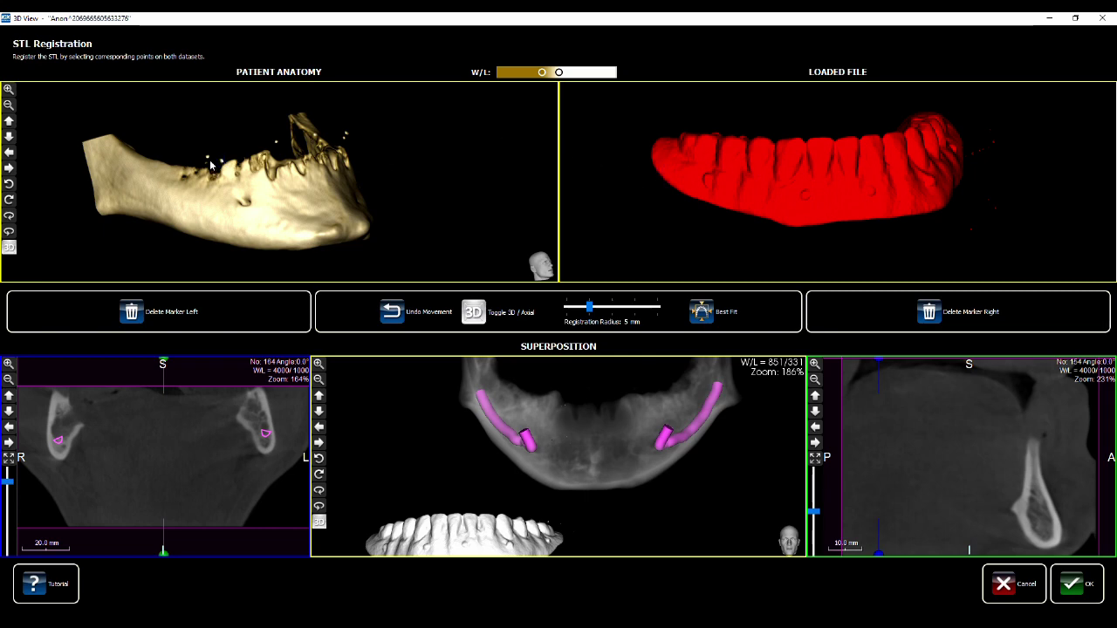
{"action": "scroll", "coordinate": [188, 131], "scroll_direction": "up", "scroll_amount": 6}
{"action": "mouse_move", "coordinate": [328, 133]}
{"action": "left_mouse_down"}
{"action": "mouse_move", "coordinate": [253, 207]}
{"action": "mouse_move", "coordinate": [309, 90]}
{"action": "mouse_move", "coordinate": [297, 214]}
{"action": "mouse_move", "coordinate": [244, 212]}
{"action": "mouse_move", "coordinate": [262, 223]}
{"action": "mouse_move", "coordinate": [406, 139]}
{"action": "mouse_move", "coordinate": [262, 175]}
{"action": "mouse_move", "coordinate": [136, 164]}
{"action": "left_mouse_up"}
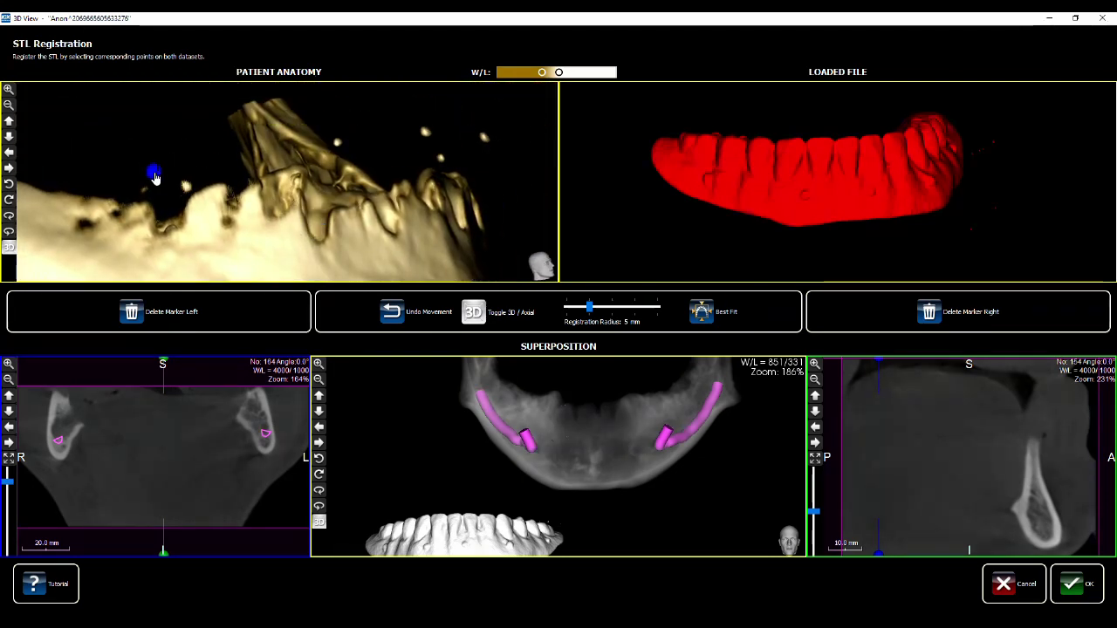
Place the first three prosthesis points and their matching points on the jaw
{"action": "left_click", "coordinate": [728, 178]}
{"action": "left_click_drag", "start_coordinate": [728, 180], "coordinate": [714, 181]}
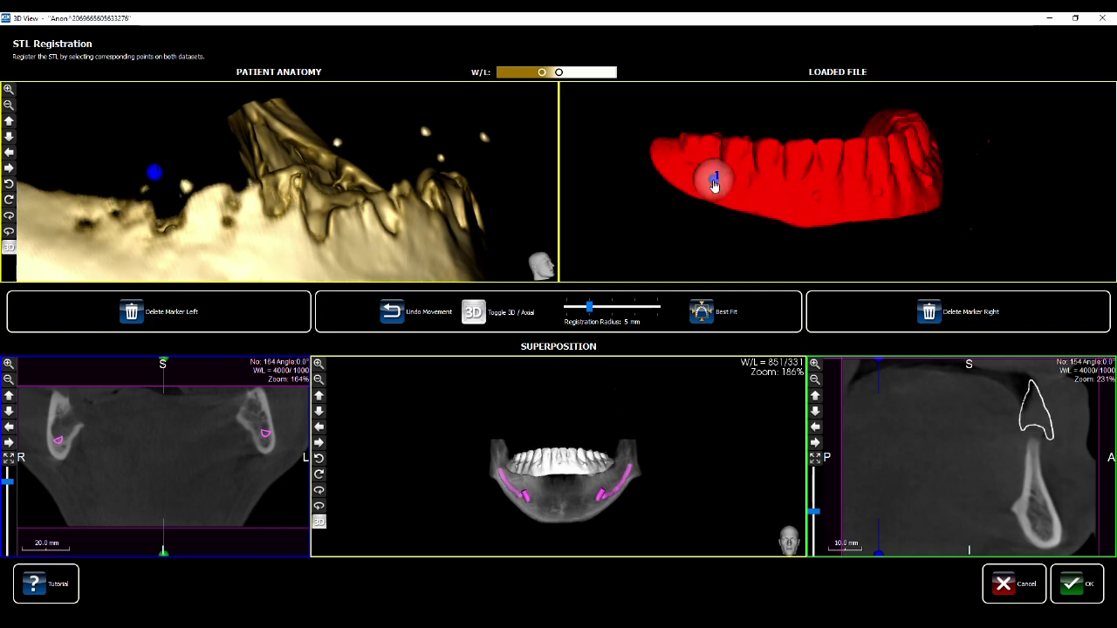
{"action": "mouse_move", "coordinate": [484, 171]}
{"action": "left_mouse_down"}
{"action": "mouse_move", "coordinate": [362, 181]}
{"action": "mouse_move", "coordinate": [389, 194]}
{"action": "left_mouse_up"}
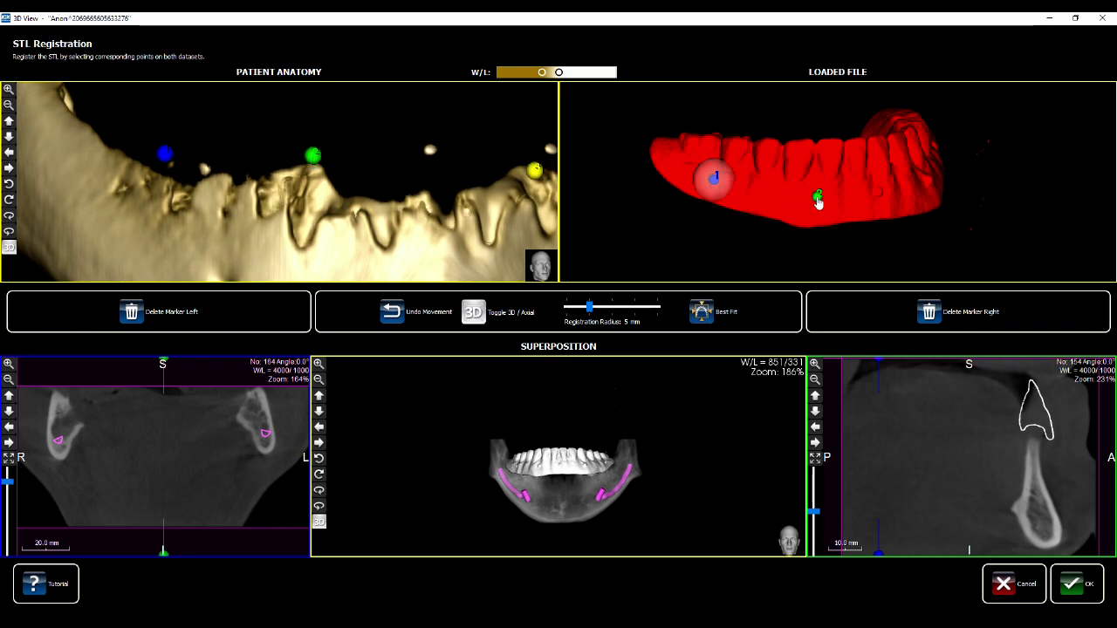
{"action": "left_click", "coordinate": [817, 201]}
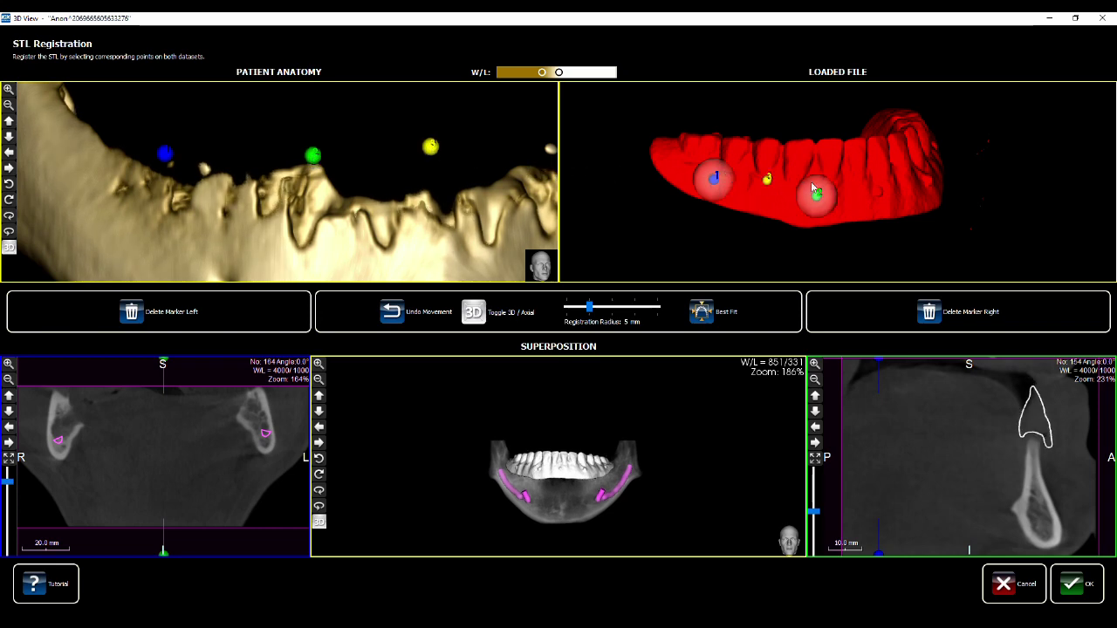
{"action": "left_click", "coordinate": [871, 188]}
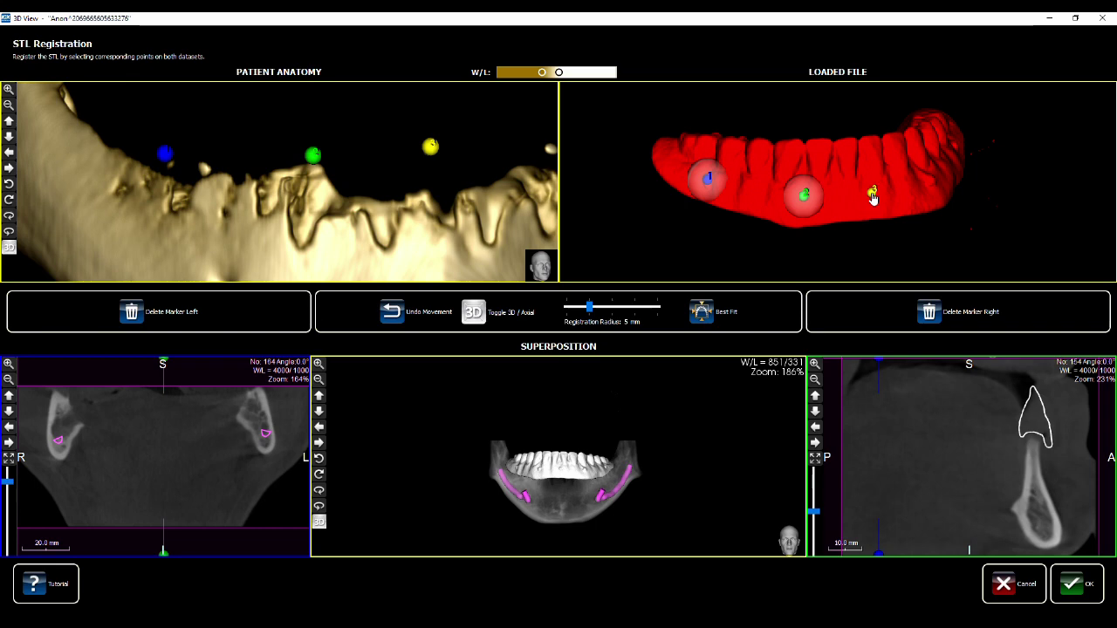
{"action": "mouse_move", "coordinate": [516, 149]}
{"action": "left_mouse_down"}
{"action": "mouse_move", "coordinate": [419, 157]}
{"action": "mouse_move", "coordinate": [288, 142]}
{"action": "left_mouse_up"}
{"action": "left_click", "coordinate": [278, 138]}
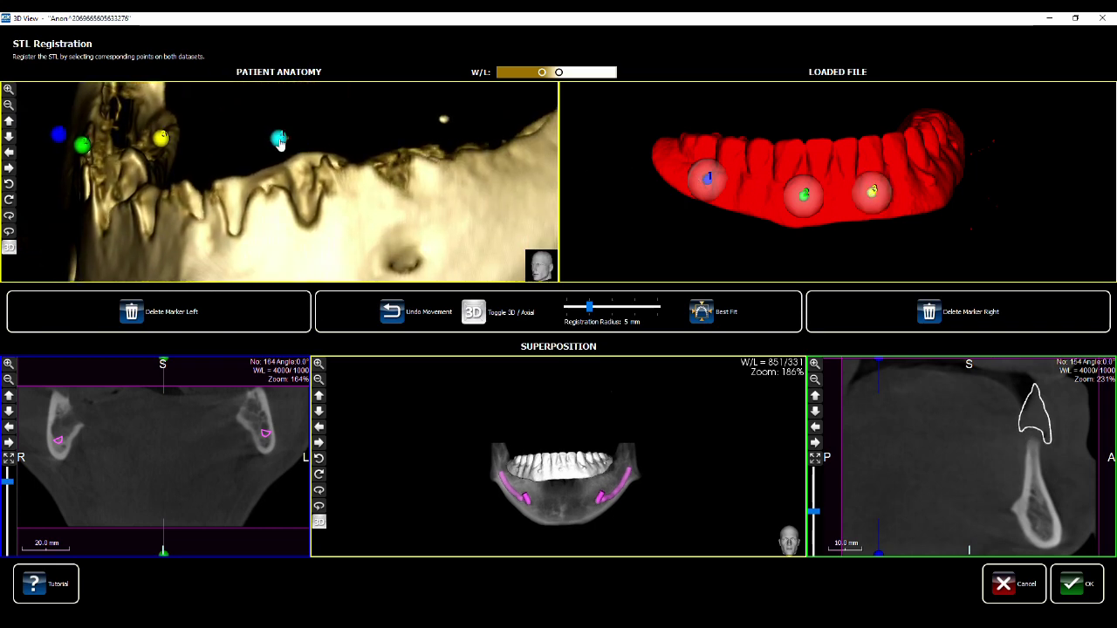
{"action": "left_click", "coordinate": [520, 138]}
Place the fourth and fifth point pairs, then align both models to frontal views
{"action": "left_click", "coordinate": [915, 170]}
{"action": "left_click_drag", "start_coordinate": [915, 171], "coordinate": [789, 183]}
{"action": "left_click", "coordinate": [896, 189]}
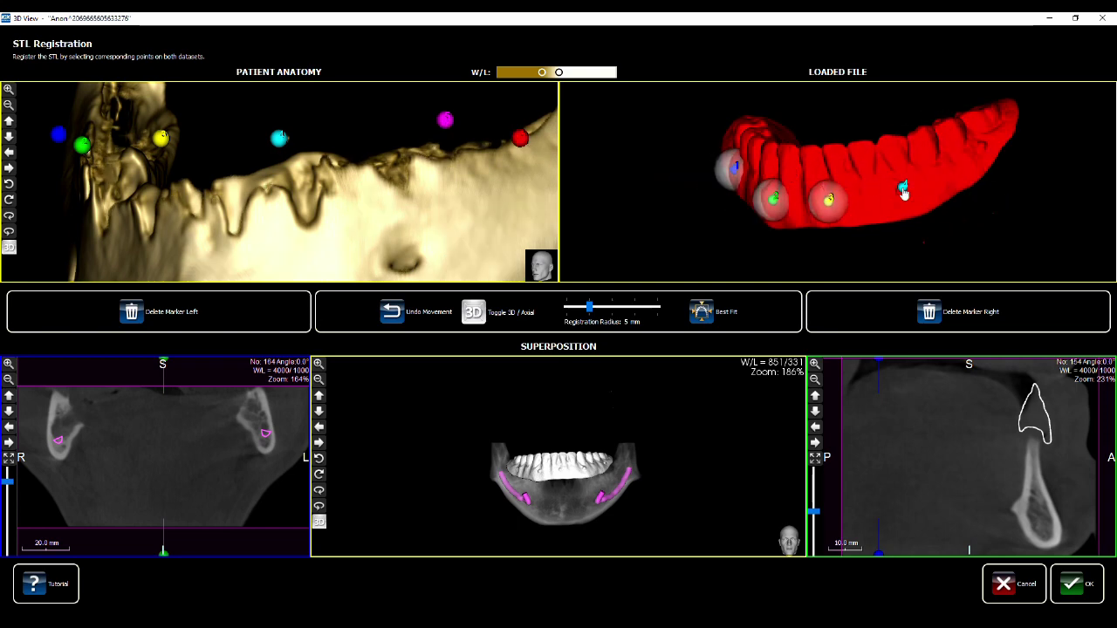
{"action": "left_click", "coordinate": [965, 149]}
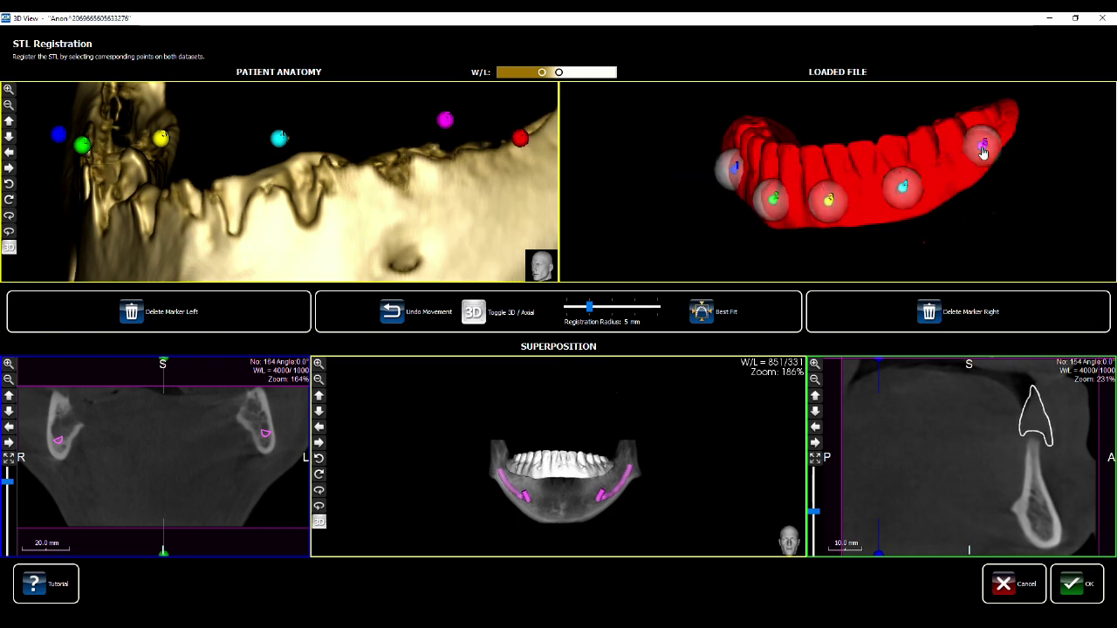
{"action": "left_click", "coordinate": [514, 154]}
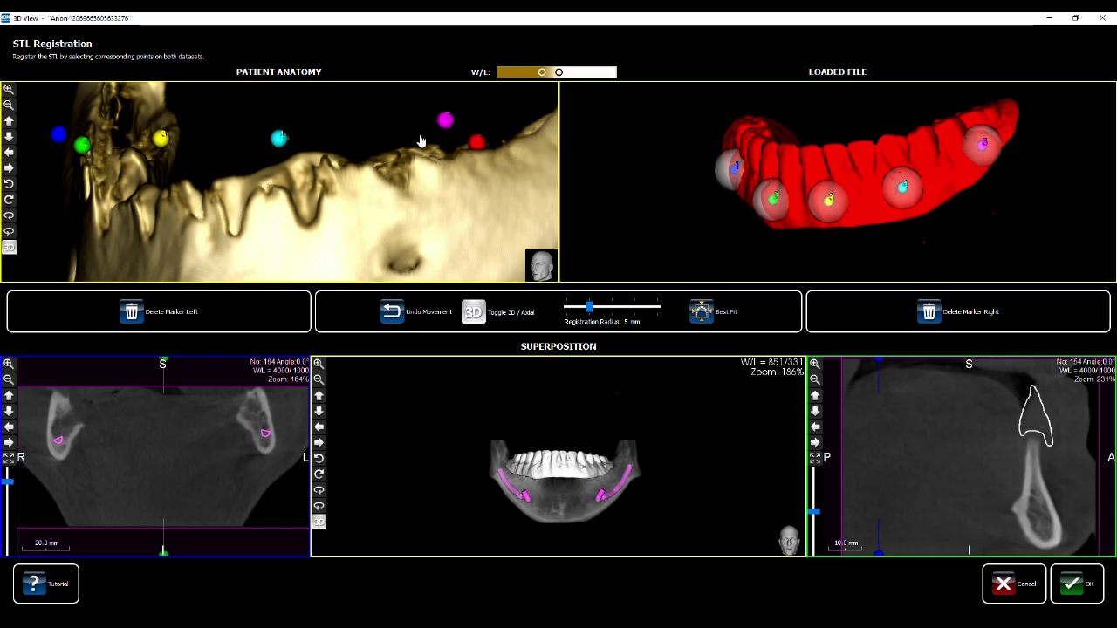
{"action": "scroll", "coordinate": [410, 183], "scroll_direction": "down", "scroll_amount": 5}
{"action": "left_click_drag", "start_coordinate": [346, 148], "coordinate": [316, 138]}
{"action": "left_click_drag", "start_coordinate": [790, 134], "coordinate": [795, 179]}
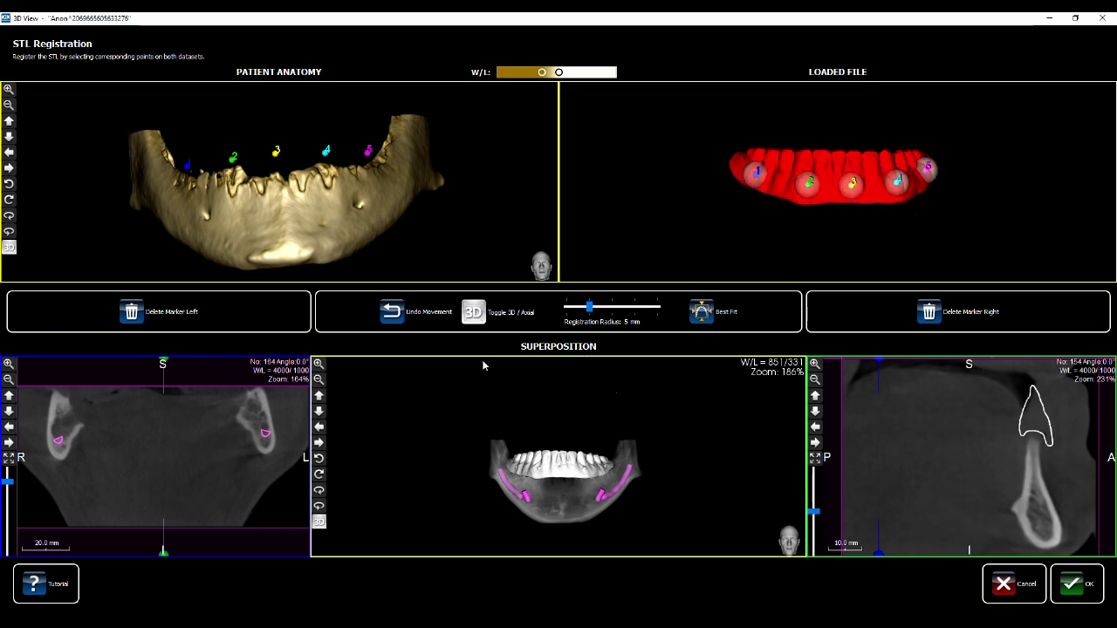
Switch the superposition to CT slices and check the prosthesis fit in axial, coronal and sagittal sections
{"action": "left_click", "coordinate": [474, 312]}
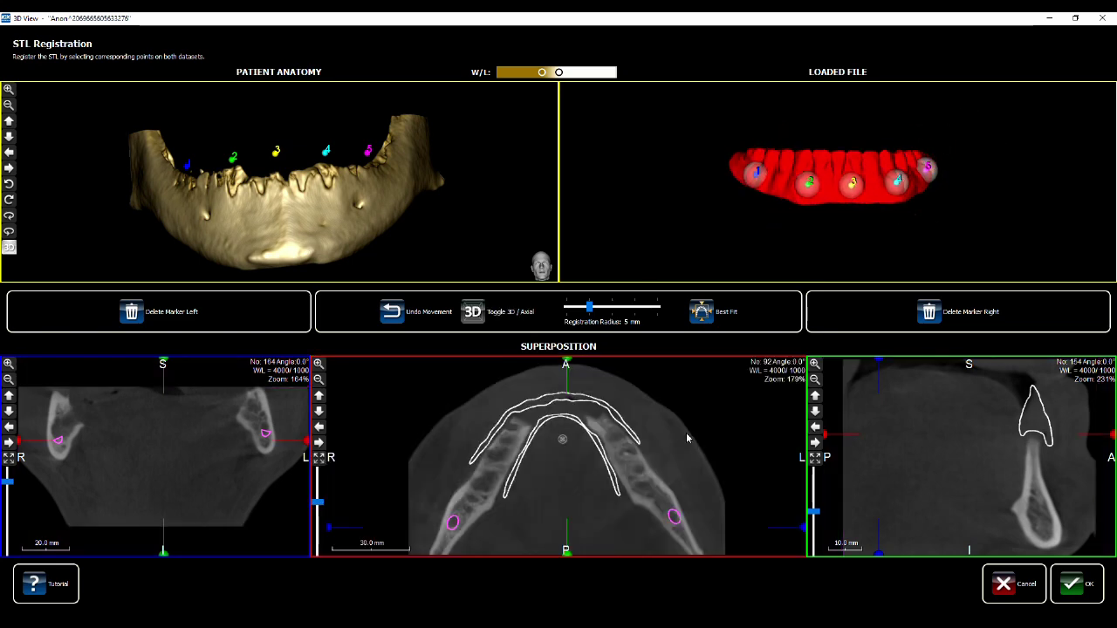
{"action": "left_click_drag", "start_coordinate": [968, 458], "coordinate": [883, 398]}
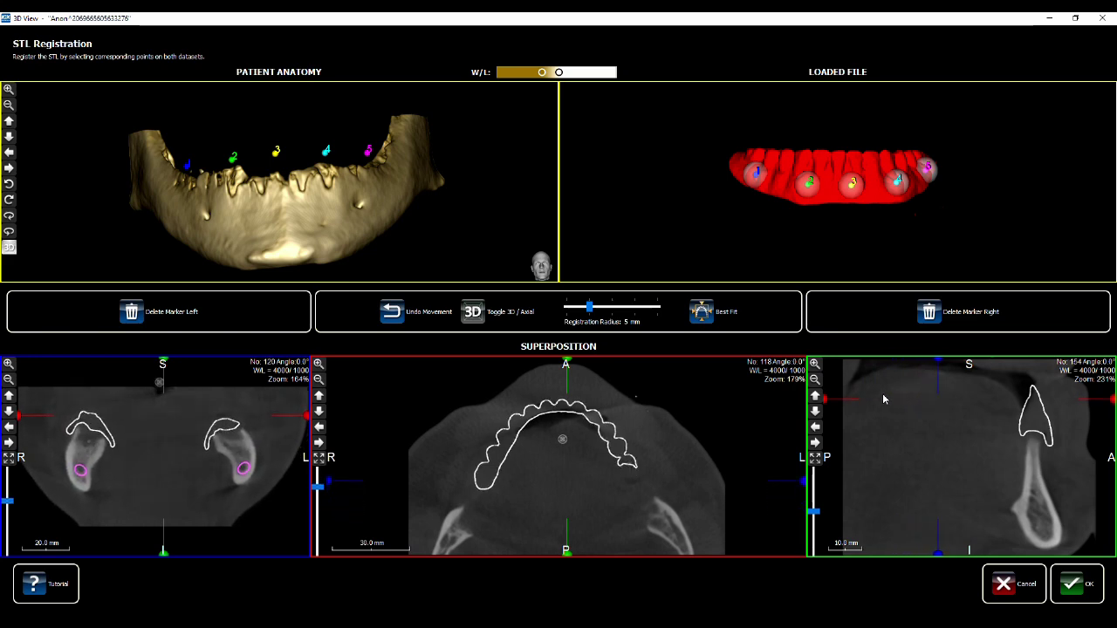
{"action": "scroll", "coordinate": [80, 433], "scroll_direction": "up", "scroll_amount": 10}
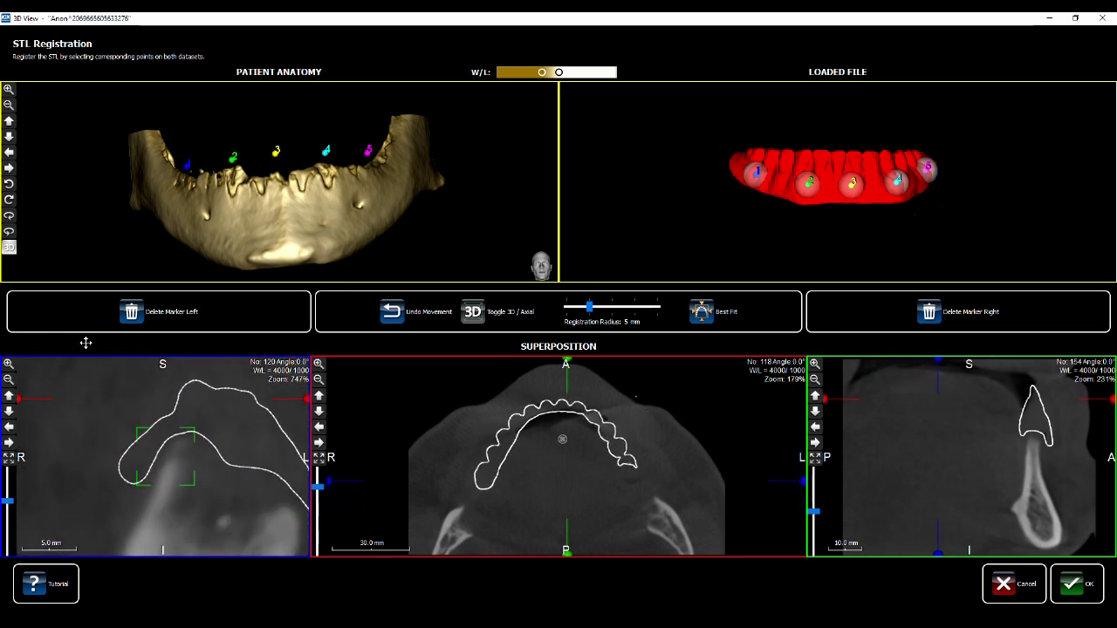
{"action": "scroll", "coordinate": [110, 375], "scroll_direction": "down", "scroll_amount": 10}
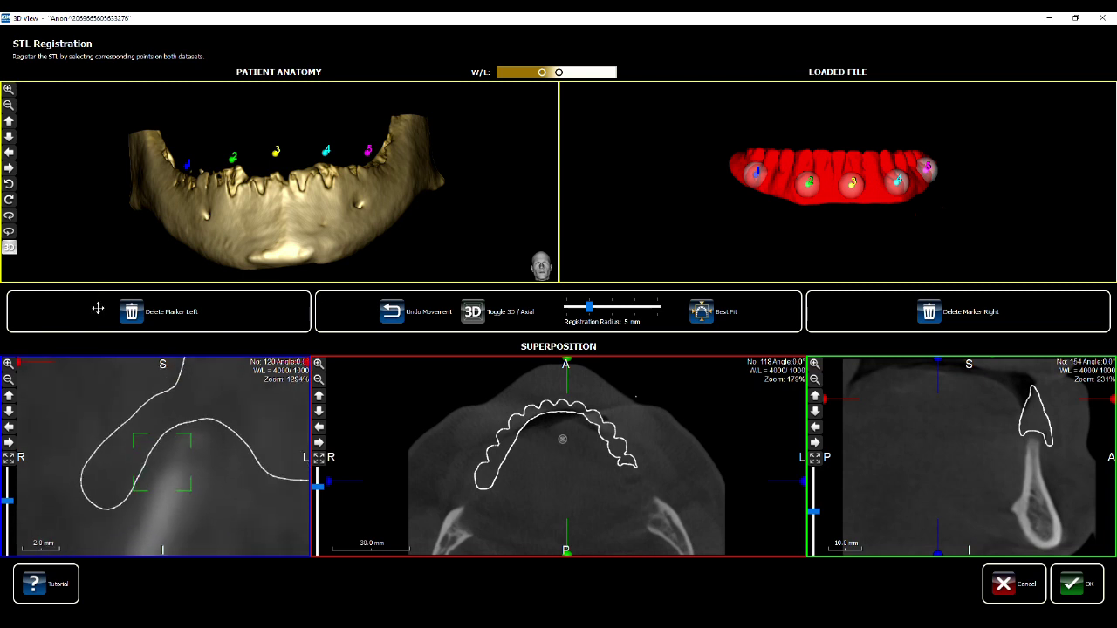
{"action": "scroll", "coordinate": [131, 423], "scroll_direction": "down", "scroll_amount": 2}
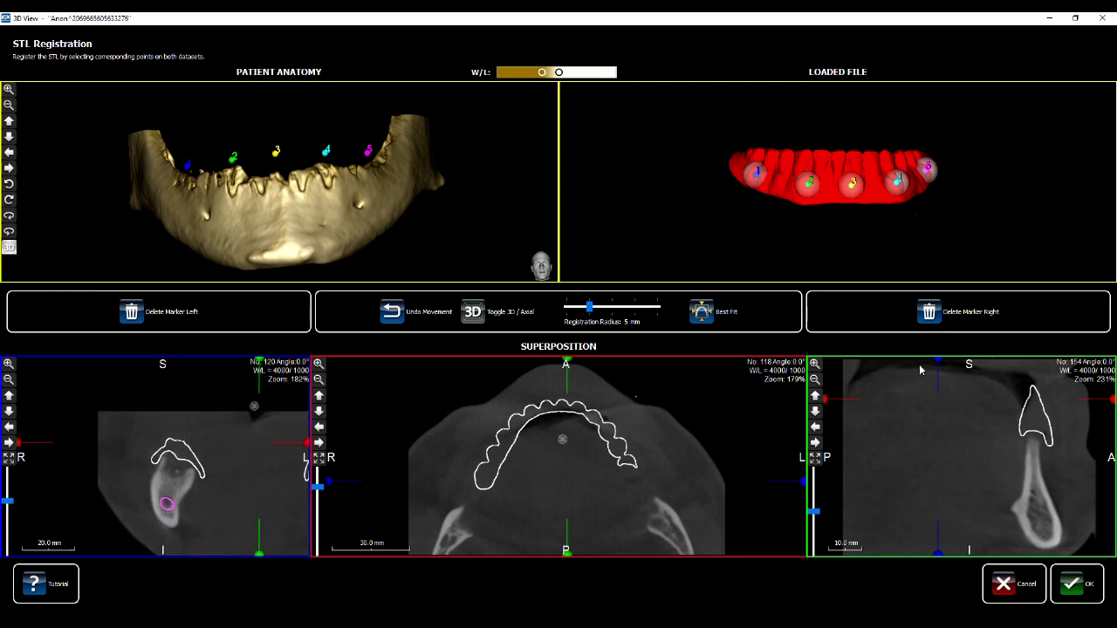
{"action": "left_click_drag", "start_coordinate": [941, 408], "coordinate": [1016, 434]}
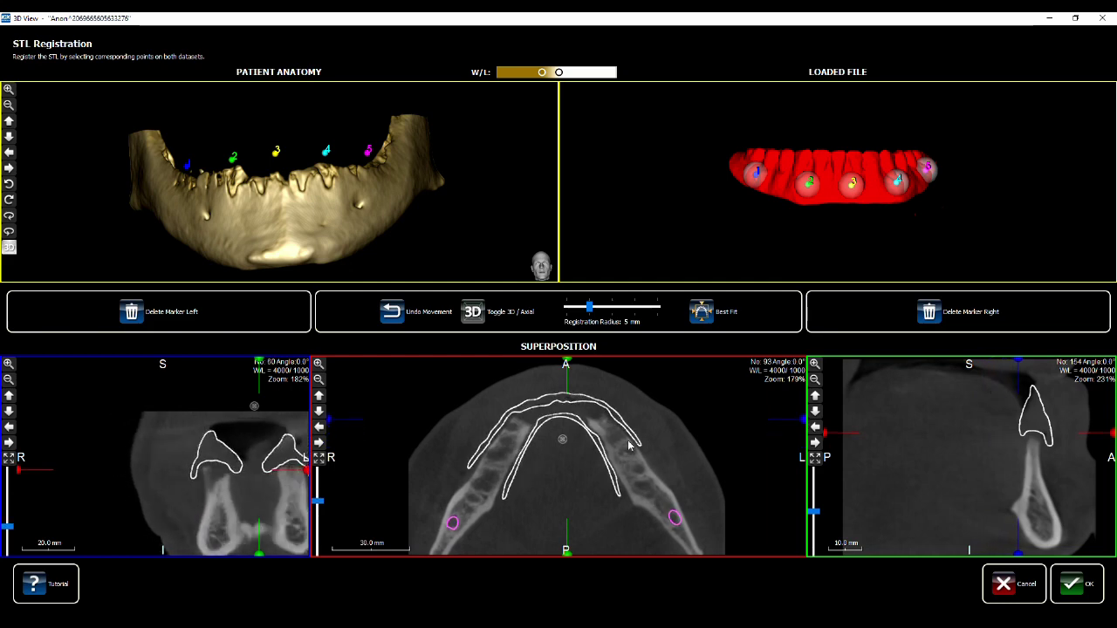
{"action": "middle_click_drag", "start_coordinate": [288, 443], "coordinate": [211, 430]}
{"action": "left_click_drag", "start_coordinate": [1010, 443], "coordinate": [983, 445]}
{"action": "left_click_drag", "start_coordinate": [458, 430], "coordinate": [666, 442]}
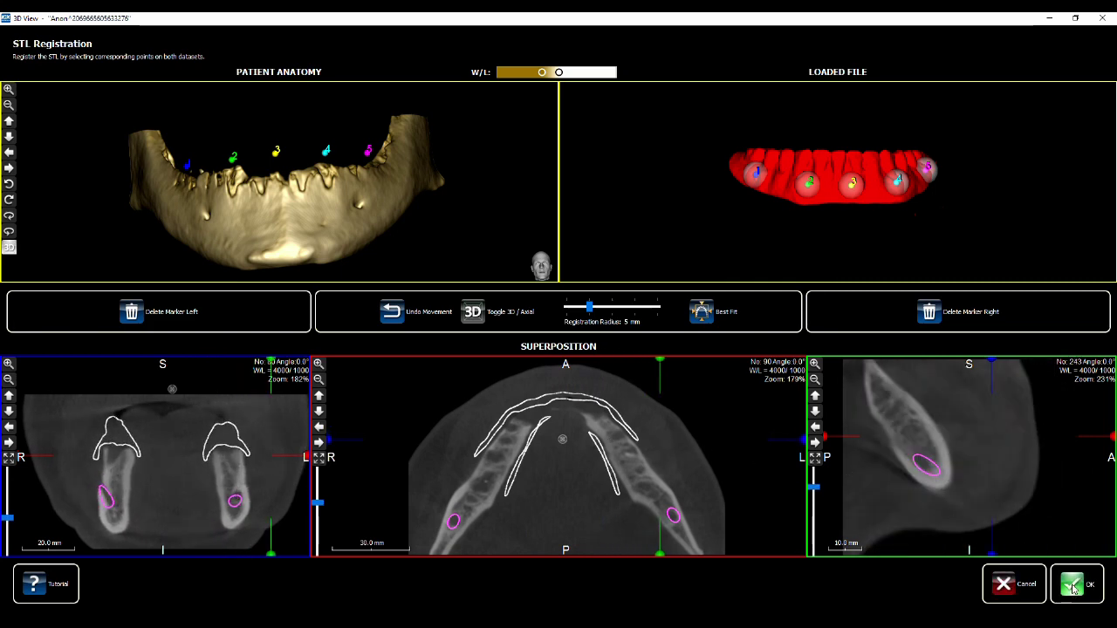
Finish the wizard and show the jaw as a 3D model turned to an occlusal view
{"action": "left_click", "coordinate": [1073, 583]}
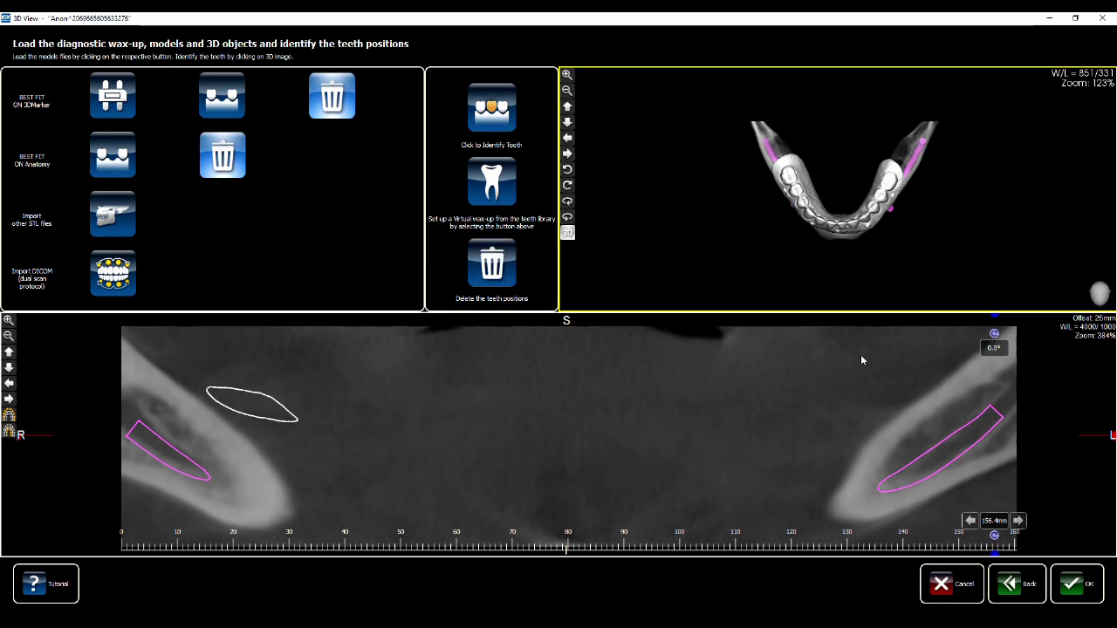
{"action": "left_click", "coordinate": [1074, 587]}
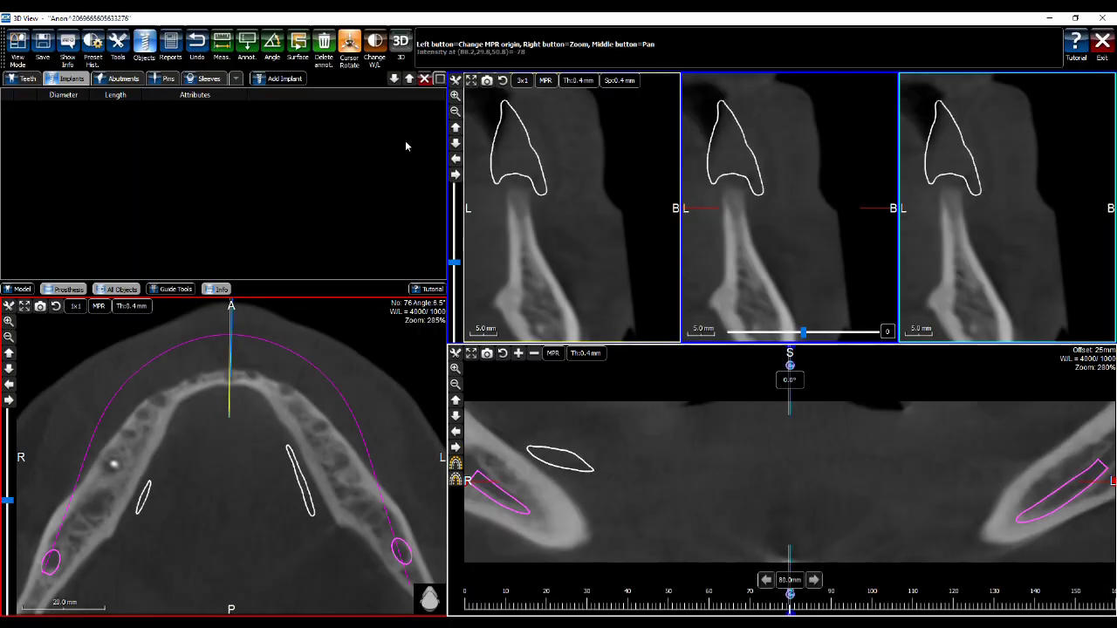
{"action": "left_click", "coordinate": [403, 44]}
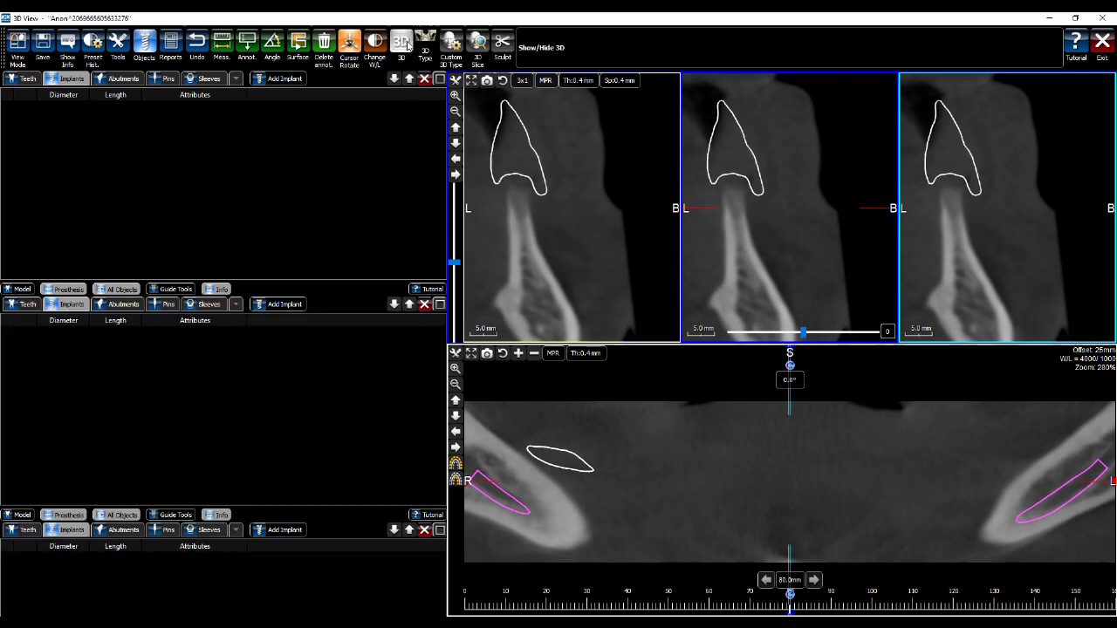
{"action": "left_click_drag", "start_coordinate": [308, 382], "coordinate": [288, 391]}
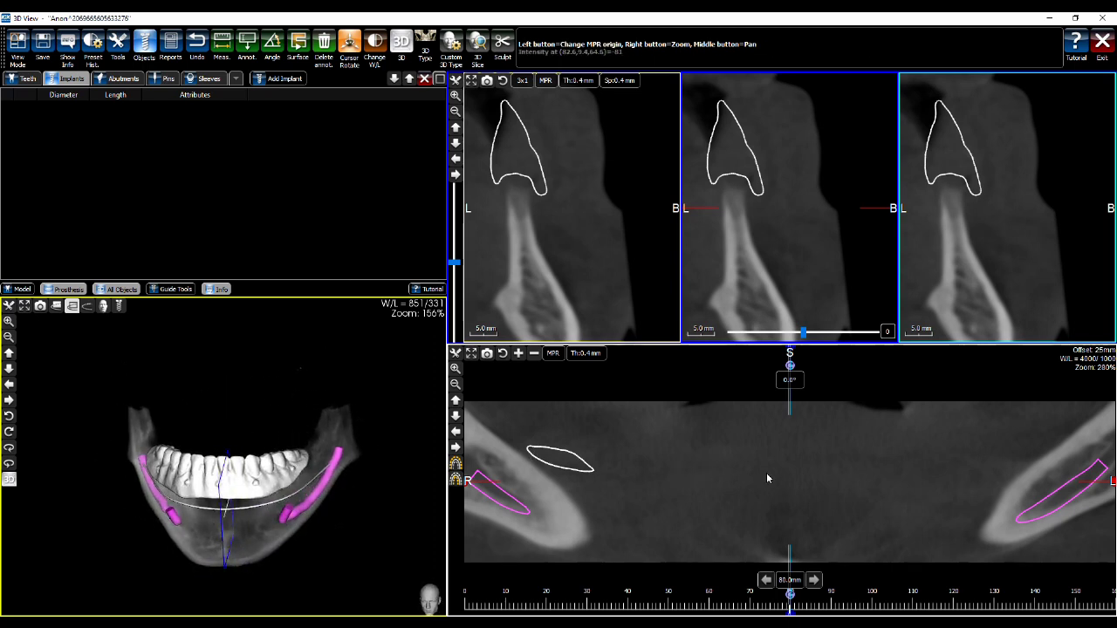
{"action": "left_click_drag", "start_coordinate": [383, 379], "coordinate": [376, 436]}
Shift the panoramic slice to -18 mm to reveal the traced nerves
{"action": "scroll", "coordinate": [785, 464], "scroll_direction": "down", "scroll_amount": 5}
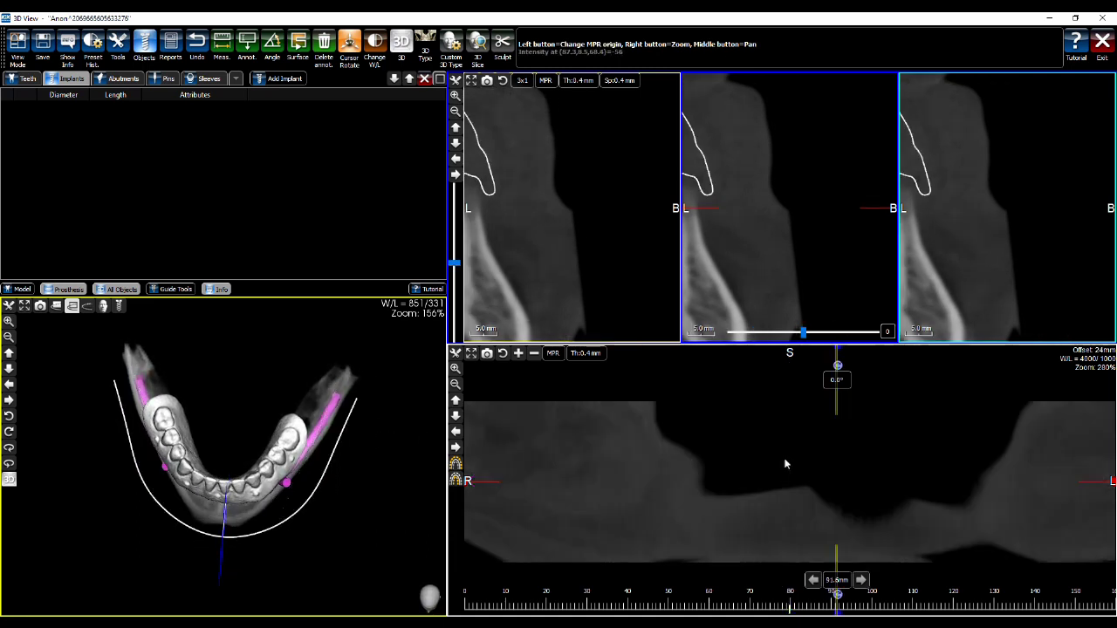
{"action": "scroll", "coordinate": [784, 464], "scroll_direction": "up", "scroll_amount": 10}
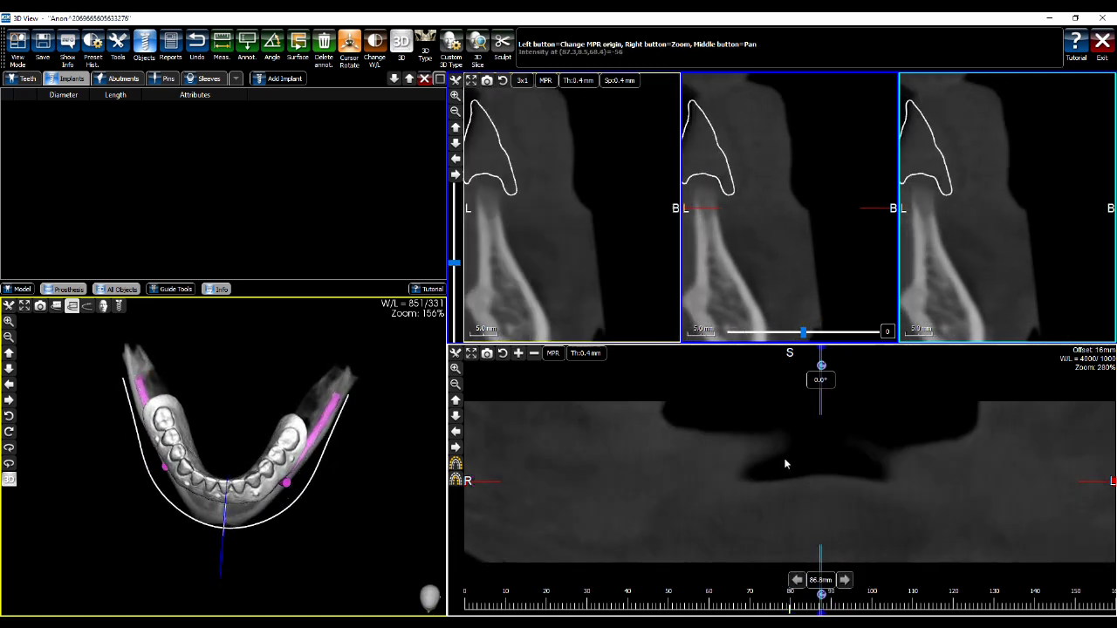
{"action": "scroll", "coordinate": [784, 465], "scroll_direction": "up", "scroll_amount": 3}
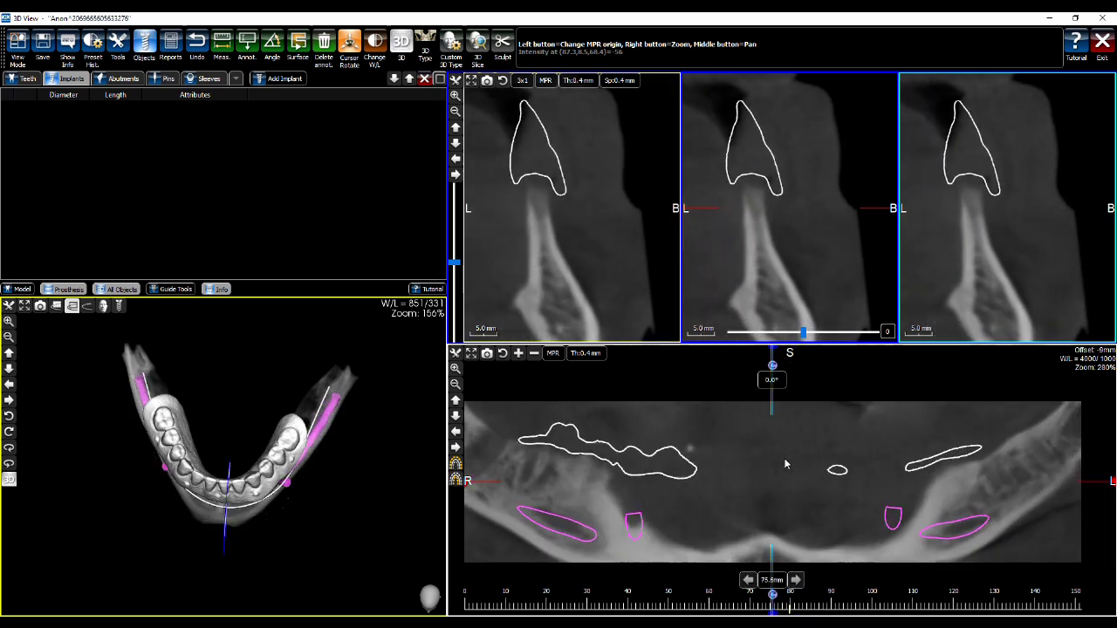
{"action": "scroll", "coordinate": [784, 464], "scroll_direction": "up", "scroll_amount": 2}
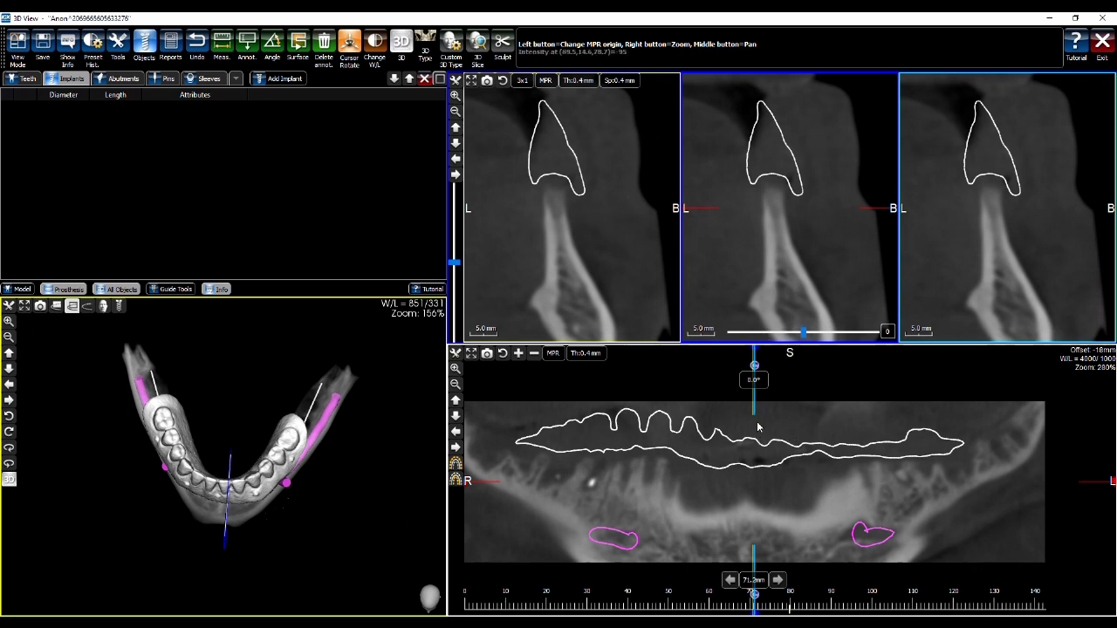
Try panoramic slice thicknesses of 1.0, 3.0 and 5.0 mm, then return to 0.4 mm
{"action": "left_click", "coordinate": [597, 354]}
{"action": "left_click", "coordinate": [598, 359]}
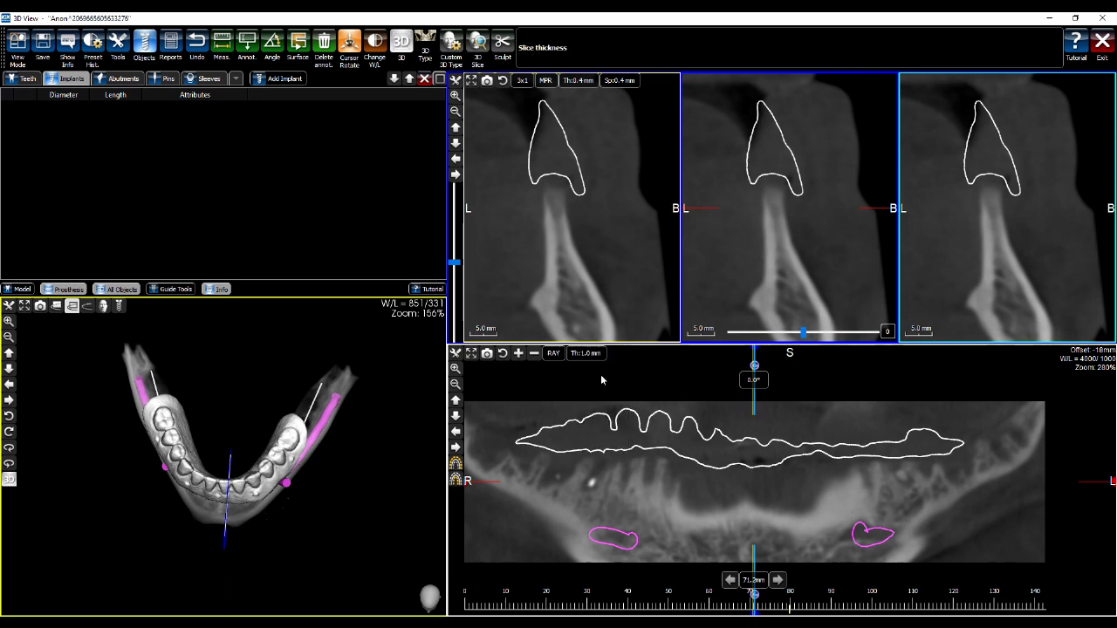
{"action": "left_click", "coordinate": [597, 356]}
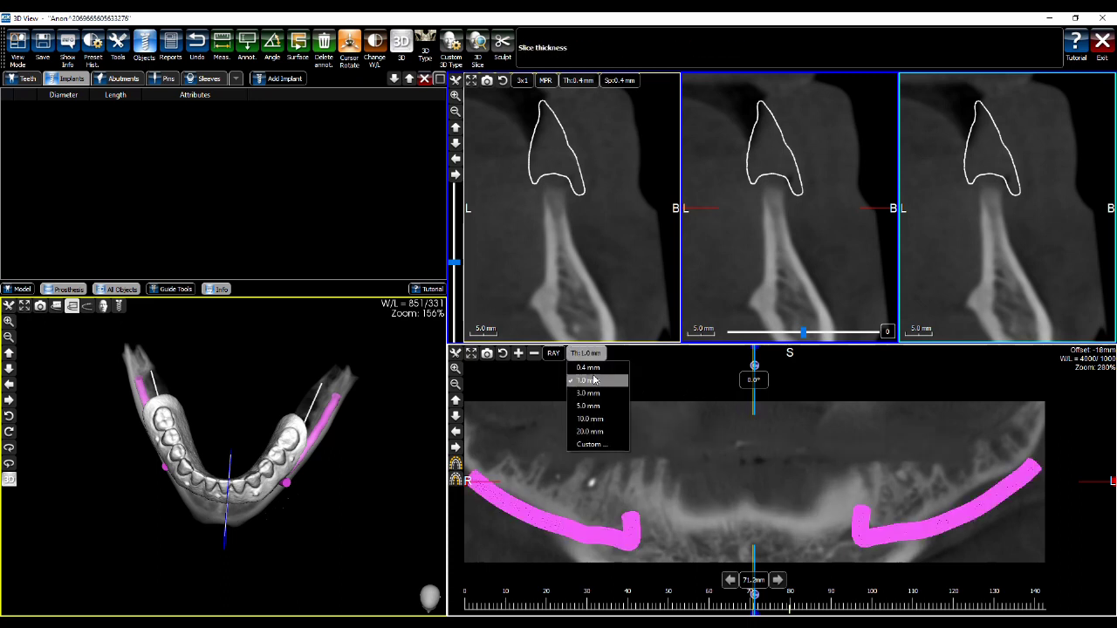
{"action": "left_click", "coordinate": [594, 390]}
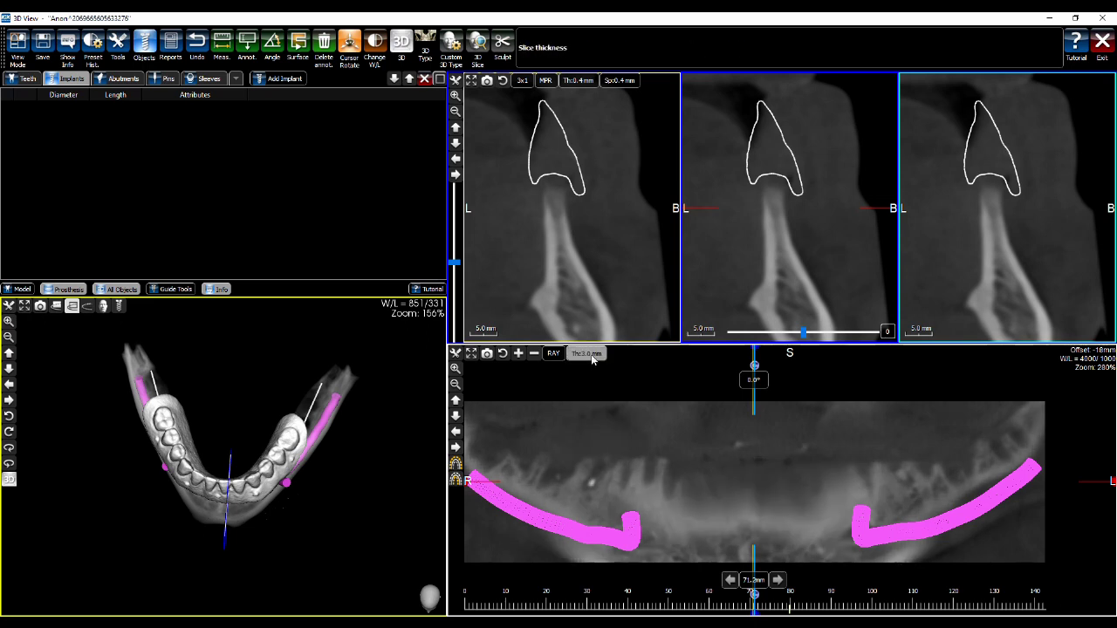
{"action": "left_click", "coordinate": [592, 355]}
{"action": "left_click", "coordinate": [597, 399]}
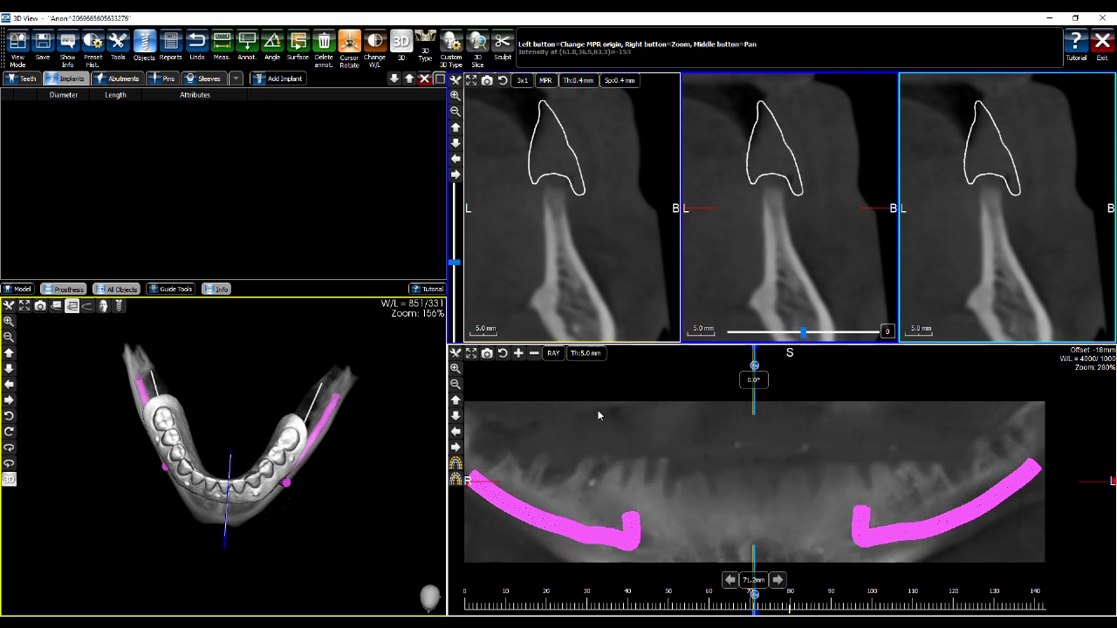
{"action": "left_click", "coordinate": [587, 354]}
{"action": "left_click", "coordinate": [598, 366]}
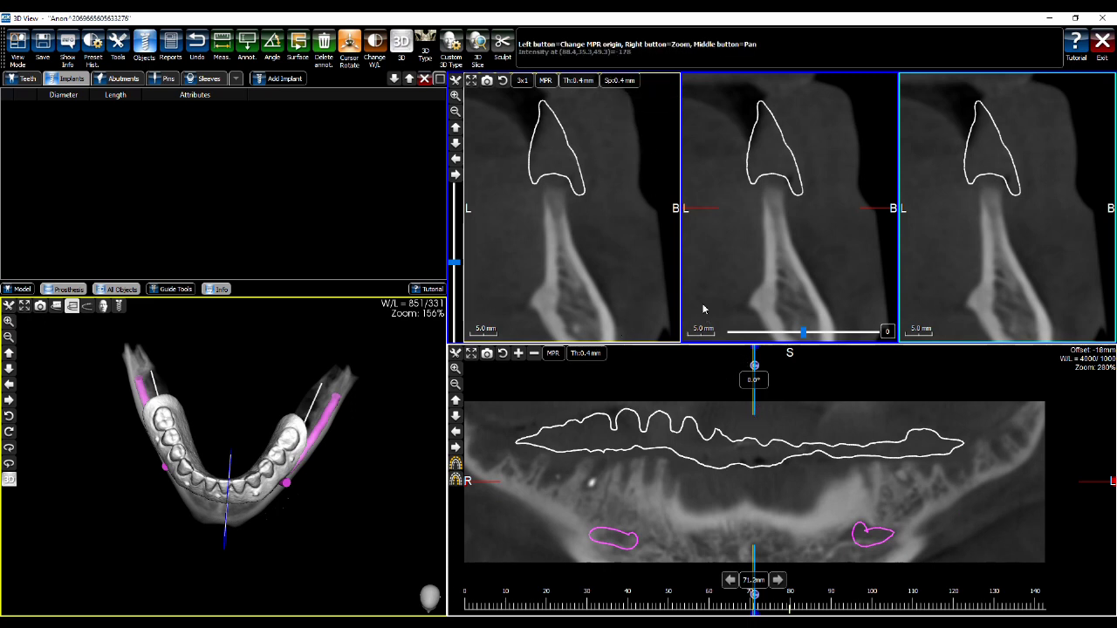
Set the cross-section spacing to 1.2 mm
{"action": "left_click", "coordinate": [619, 81]}
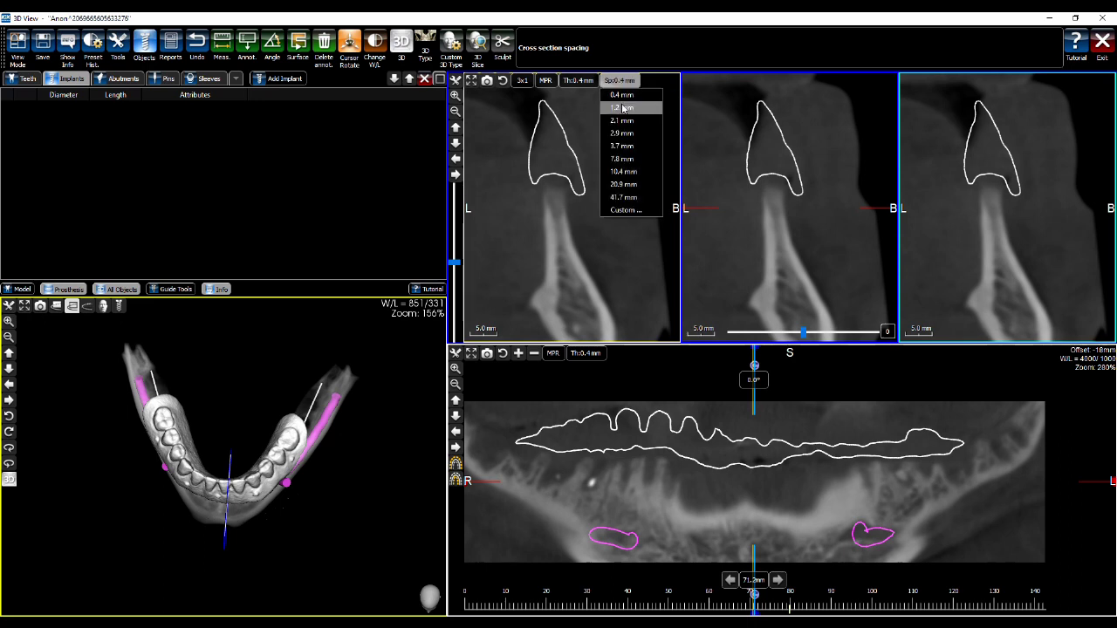
{"action": "left_click", "coordinate": [622, 107]}
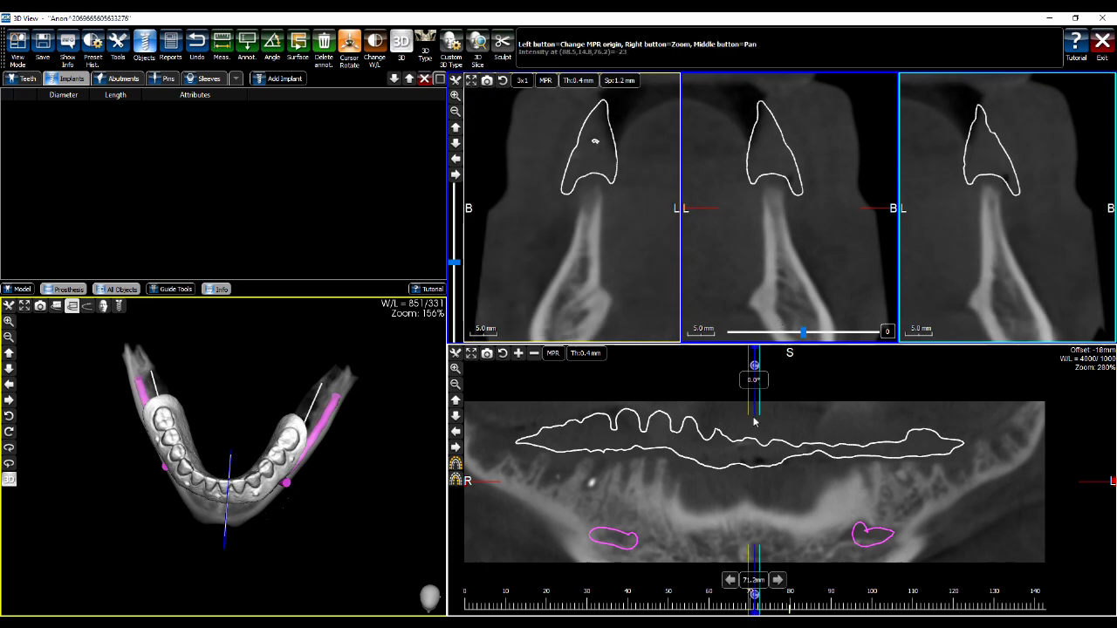
{"action": "left_click", "coordinate": [627, 81]}
{"action": "left_click", "coordinate": [630, 85]}
{"action": "left_click", "coordinate": [628, 82]}
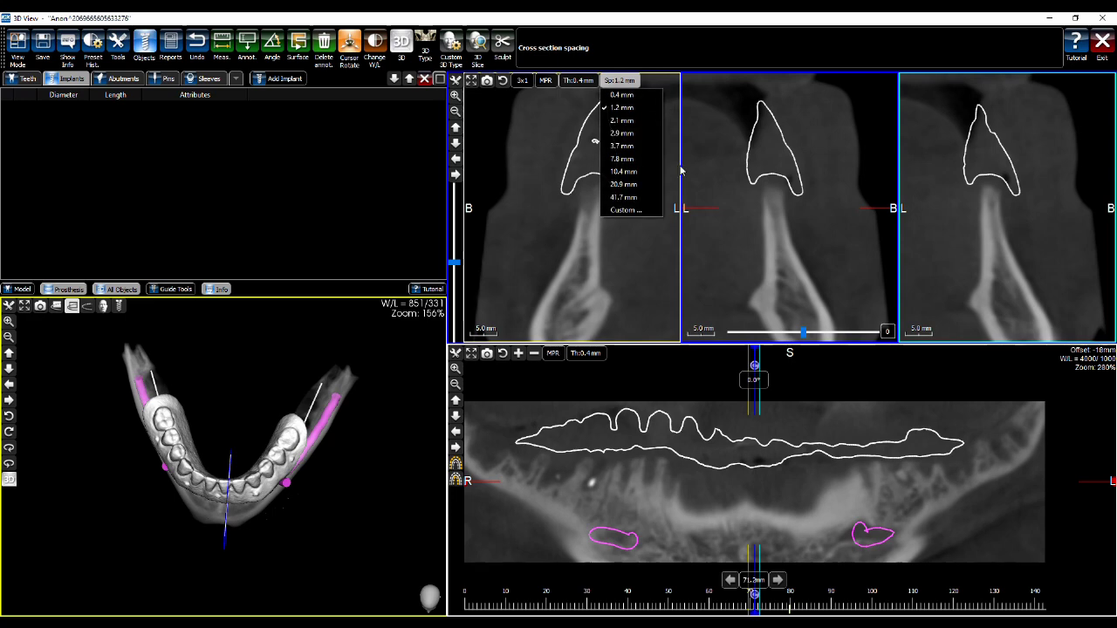
Move the cross-sections to 68.8 then 70.8 mm, centre the views, and increase the panoramic height
{"action": "left_click", "coordinate": [744, 447]}
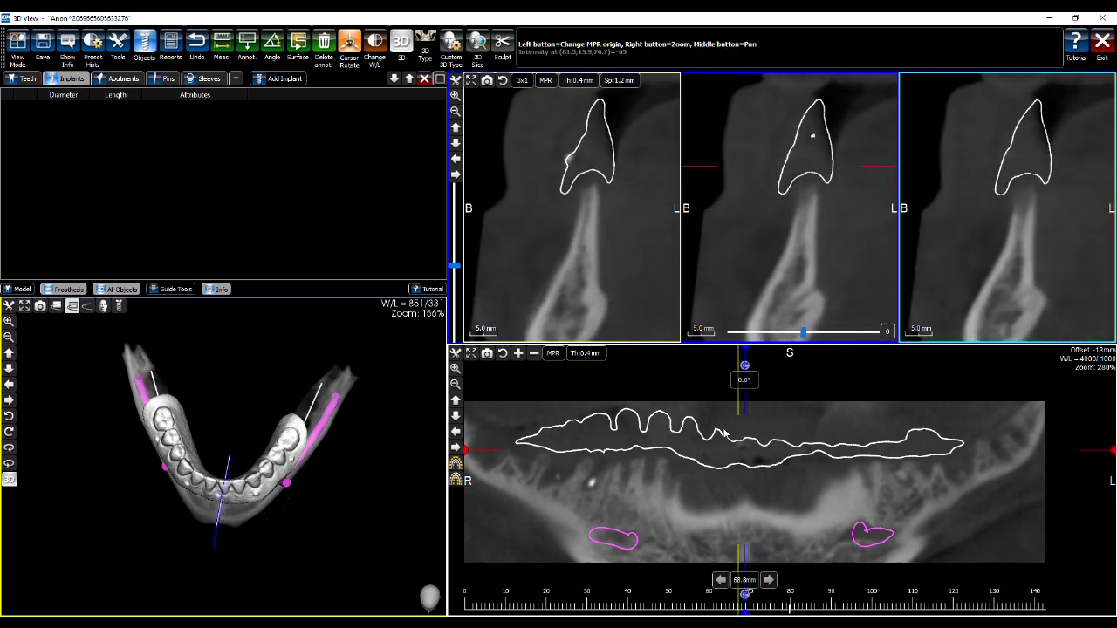
{"action": "middle_click_drag", "start_coordinate": [796, 186], "coordinate": [785, 153]}
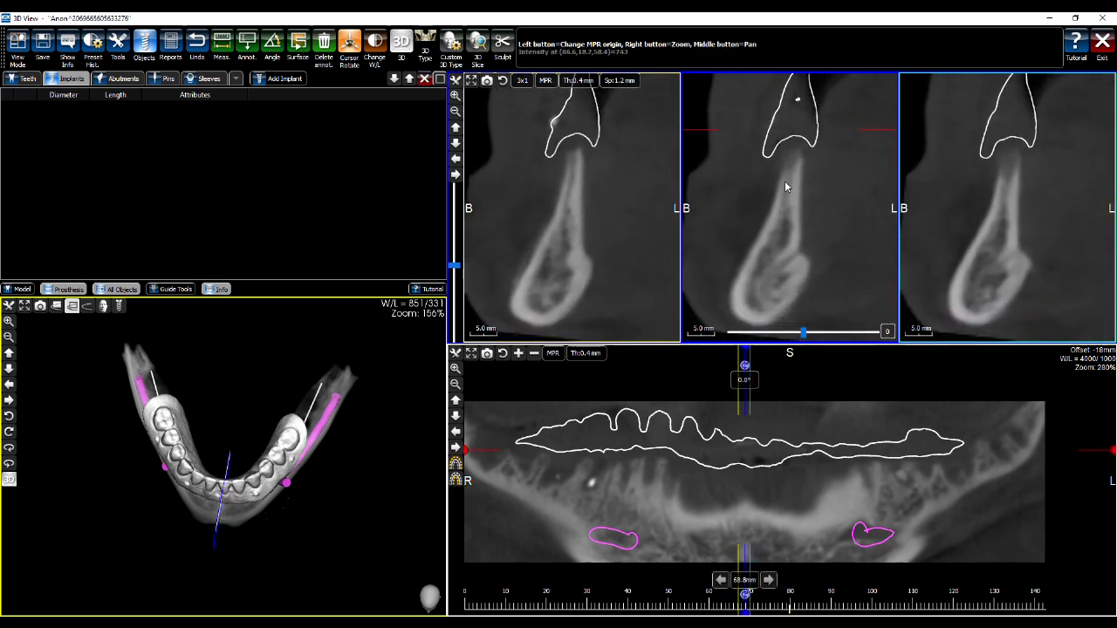
{"action": "middle_click_drag", "start_coordinate": [784, 467], "coordinate": [795, 446]}
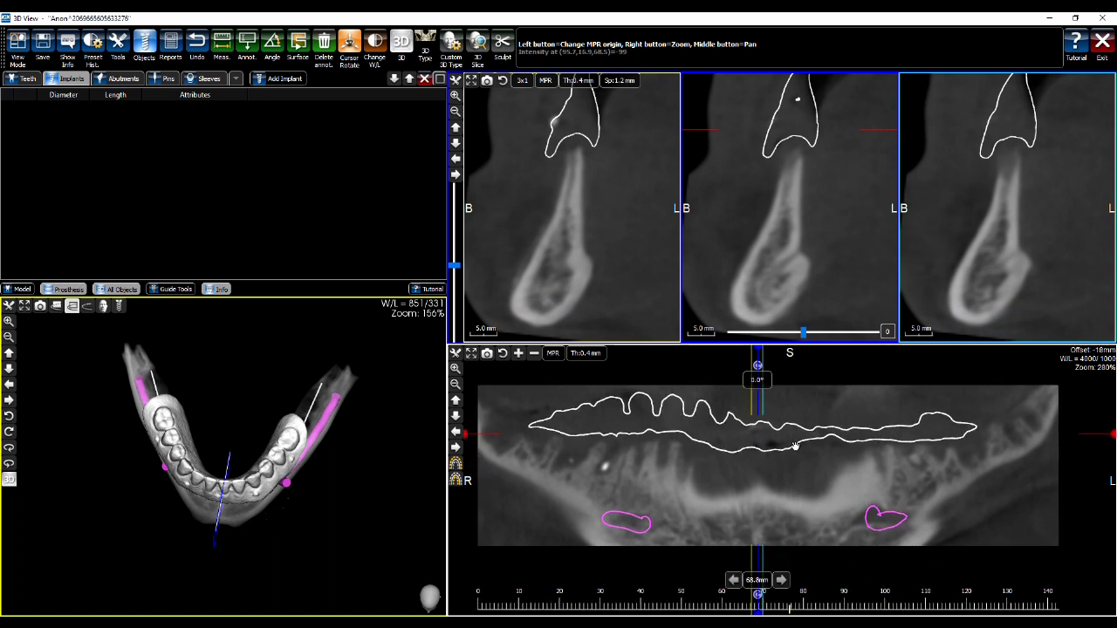
{"action": "left_click", "coordinate": [763, 452]}
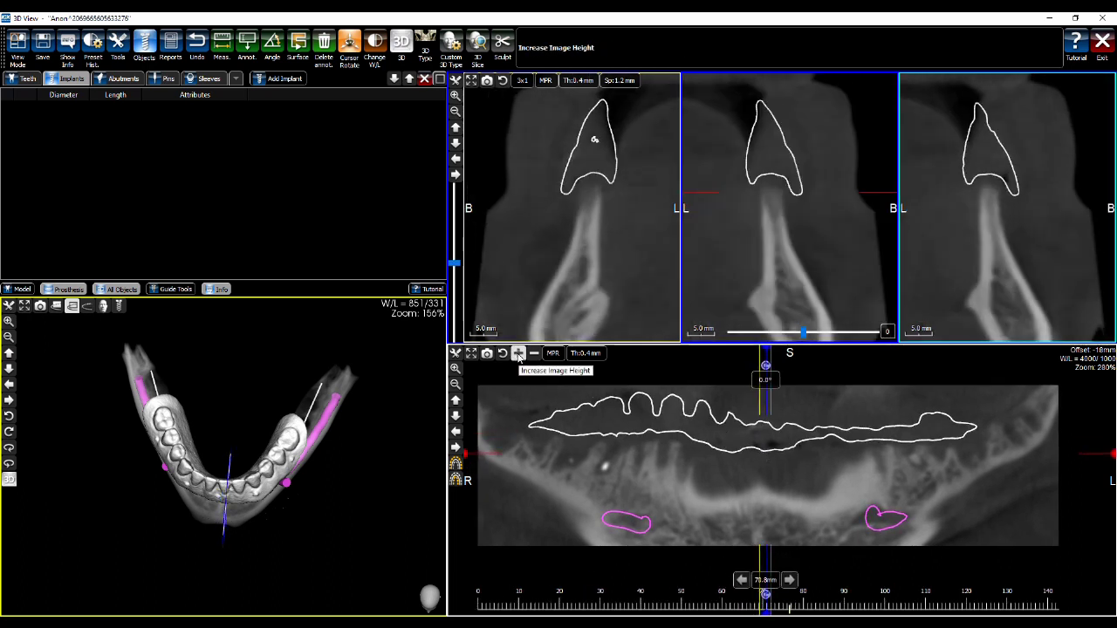
{"action": "left_click", "coordinate": [518, 353]}
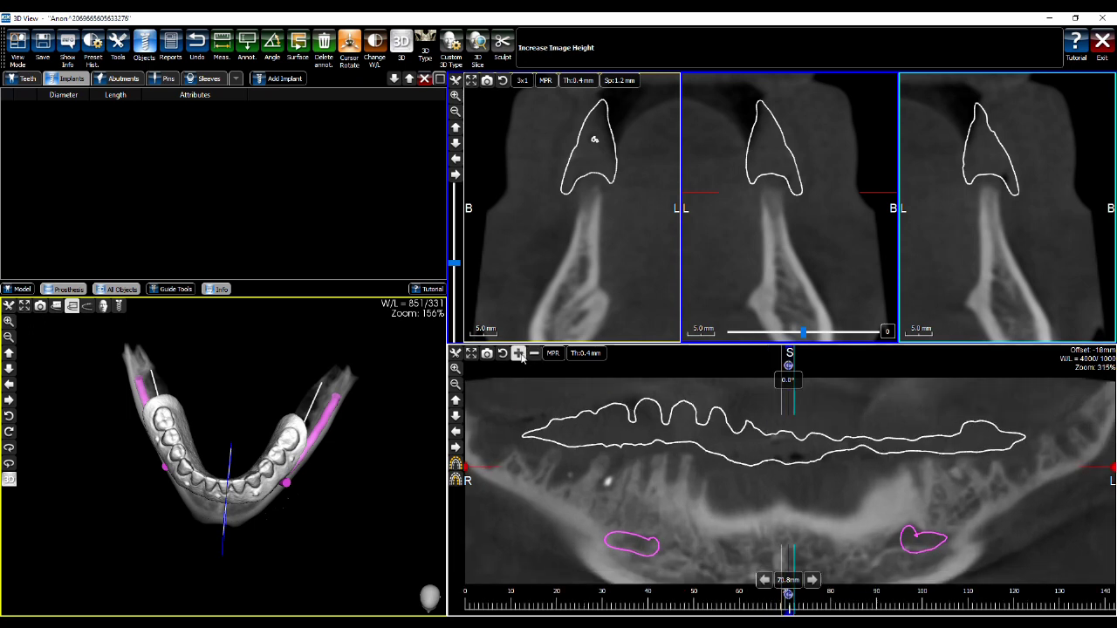
Step and pan the cross-sections to about 88–90 mm on the left, checking the plane in 3D
{"action": "scroll", "coordinate": [826, 395], "scroll_direction": "down", "scroll_amount": 5}
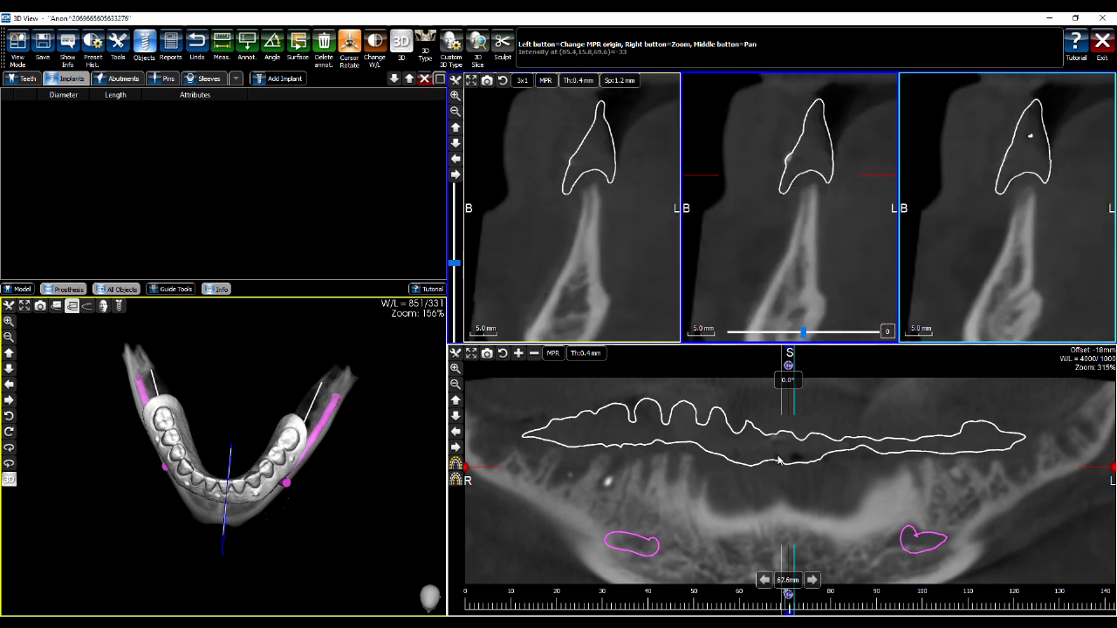
{"action": "scroll", "coordinate": [824, 473], "scroll_direction": "down", "scroll_amount": 3}
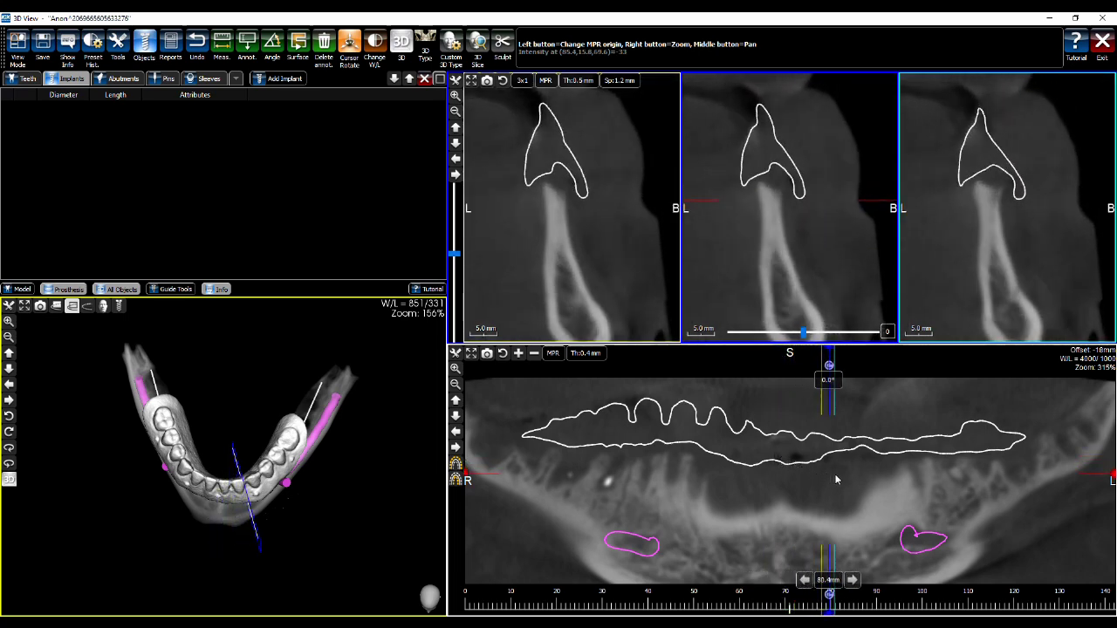
{"action": "left_click_drag", "start_coordinate": [401, 434], "coordinate": [397, 438]}
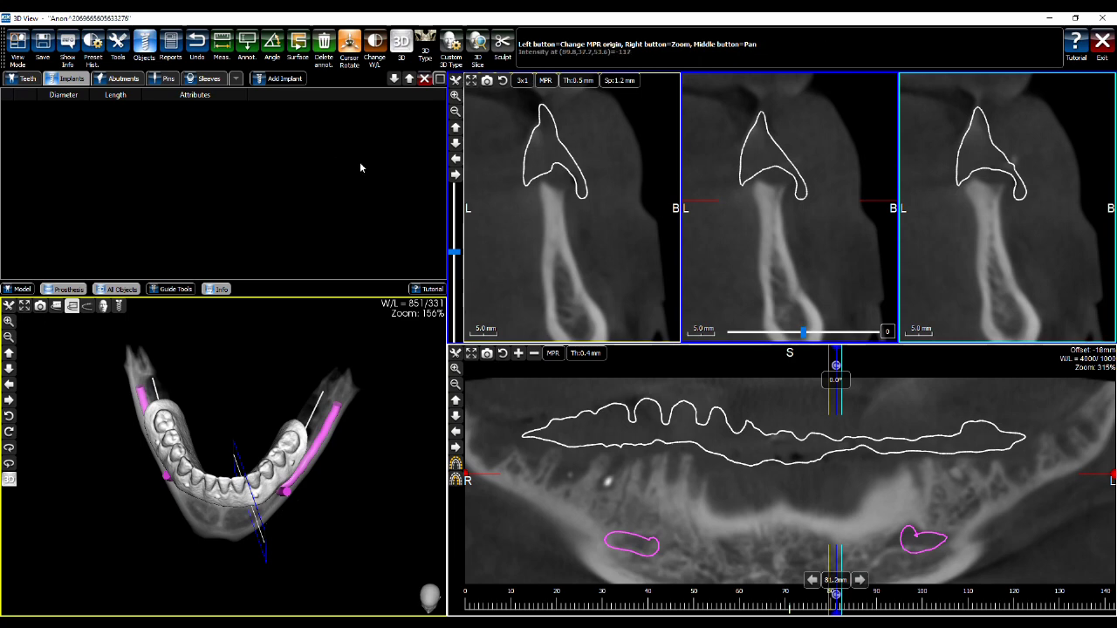
{"action": "scroll", "coordinate": [828, 499], "scroll_direction": "up", "scroll_amount": 4}
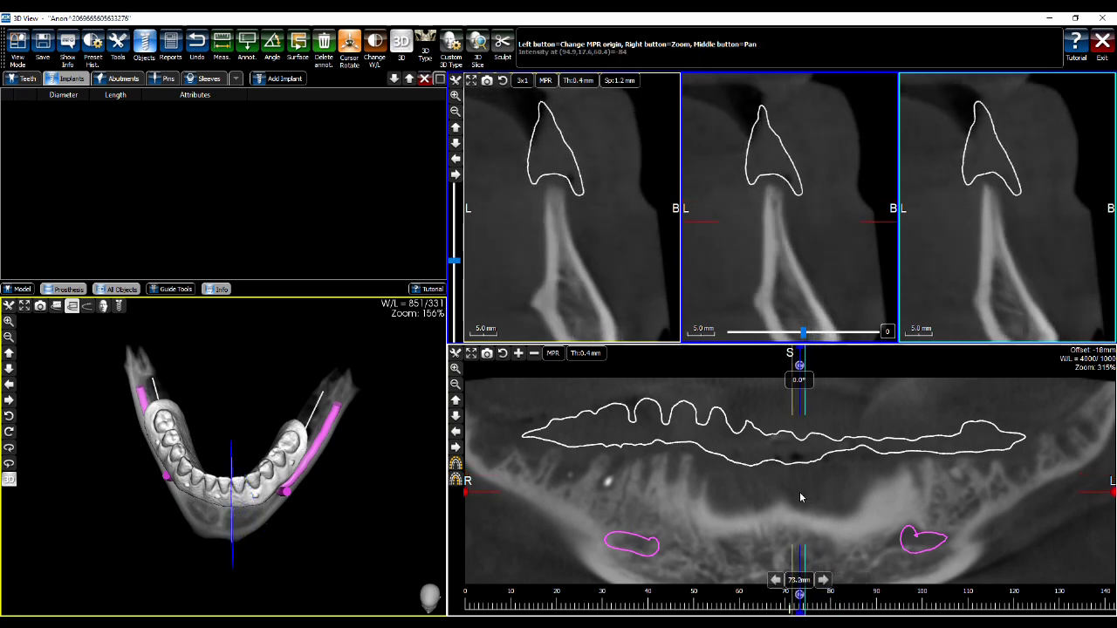
{"action": "middle_click_drag", "start_coordinate": [820, 332], "coordinate": [812, 253]}
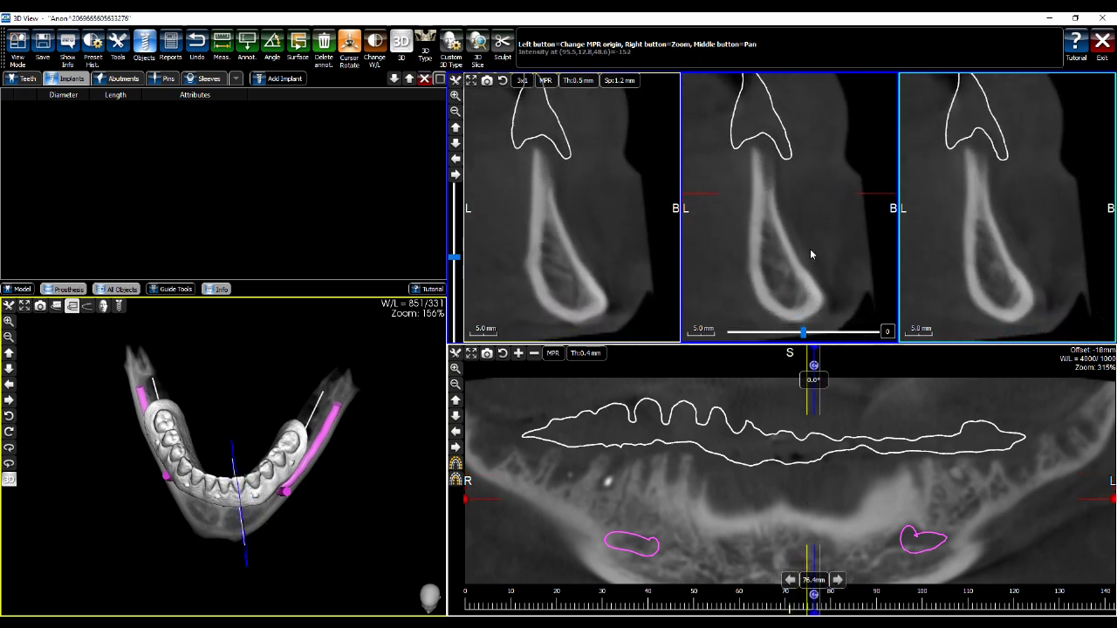
{"action": "scroll", "coordinate": [838, 463], "scroll_direction": "down", "scroll_amount": 12}
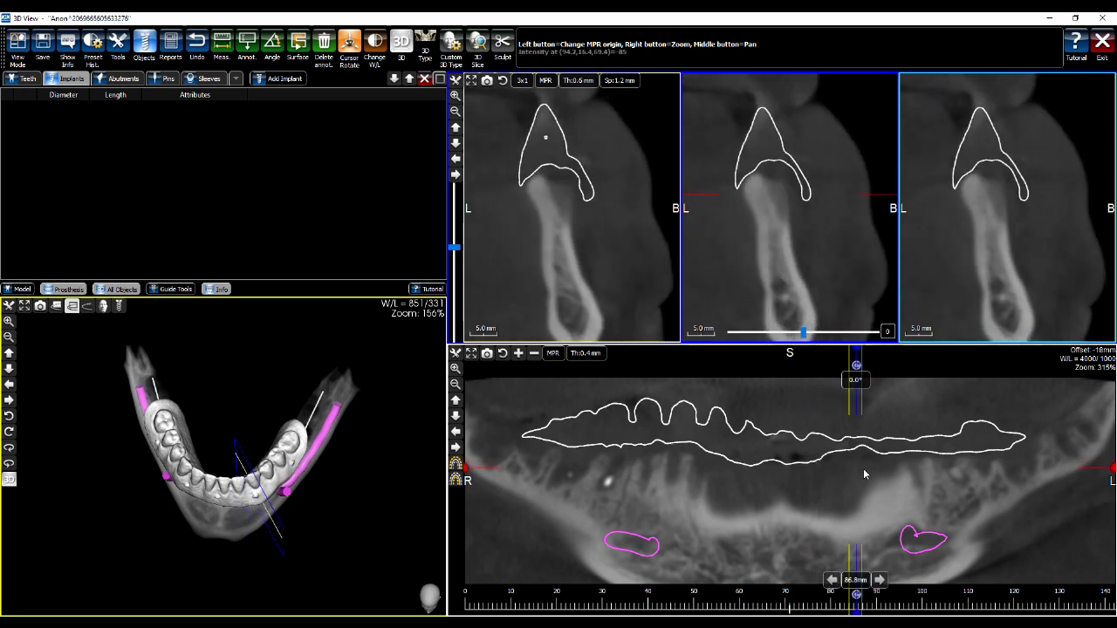
{"action": "scroll", "coordinate": [879, 476], "scroll_direction": "down", "scroll_amount": 14}
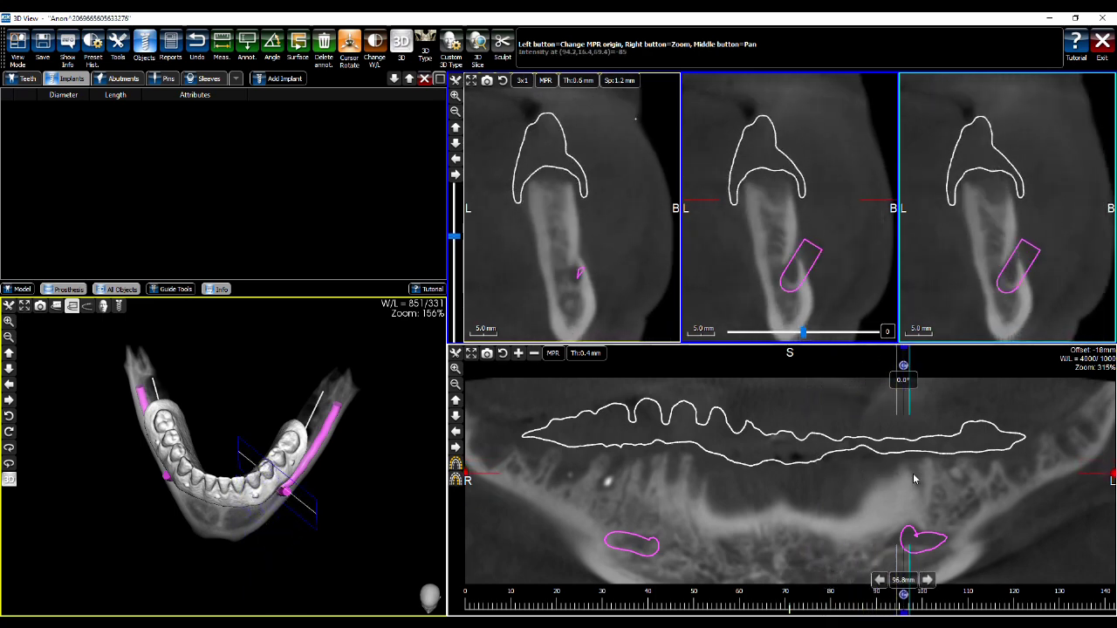
{"action": "scroll", "coordinate": [991, 475], "scroll_direction": "down", "scroll_amount": 1}
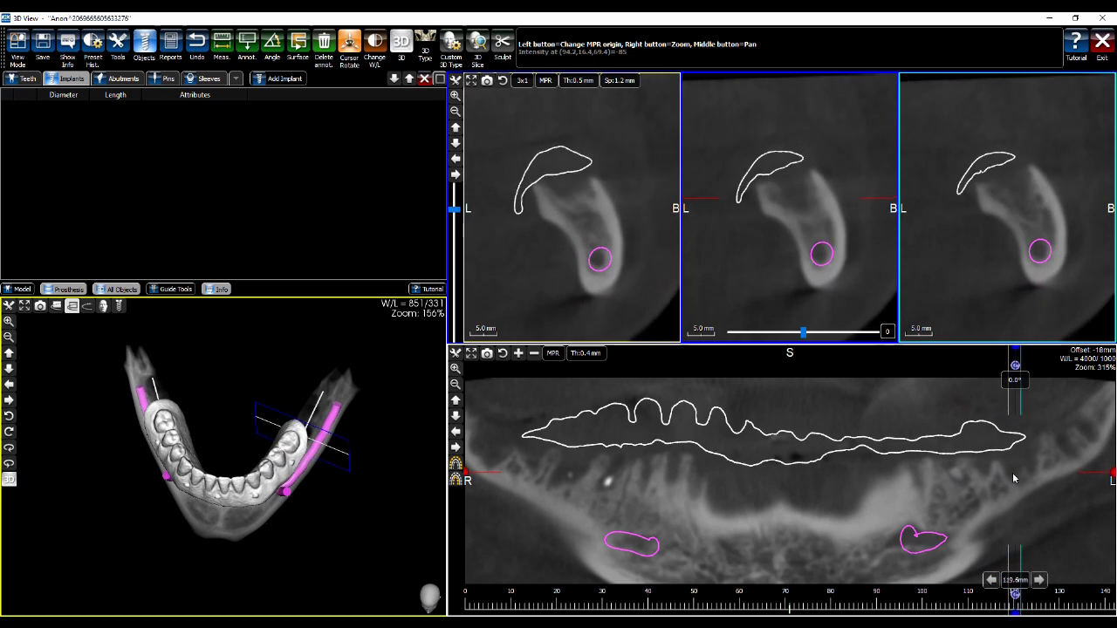
{"action": "mouse_move", "coordinate": [945, 476]}
{"action": "left_mouse_down"}
{"action": "mouse_move", "coordinate": [846, 477]}
{"action": "mouse_move", "coordinate": [879, 480]}
{"action": "left_mouse_up"}
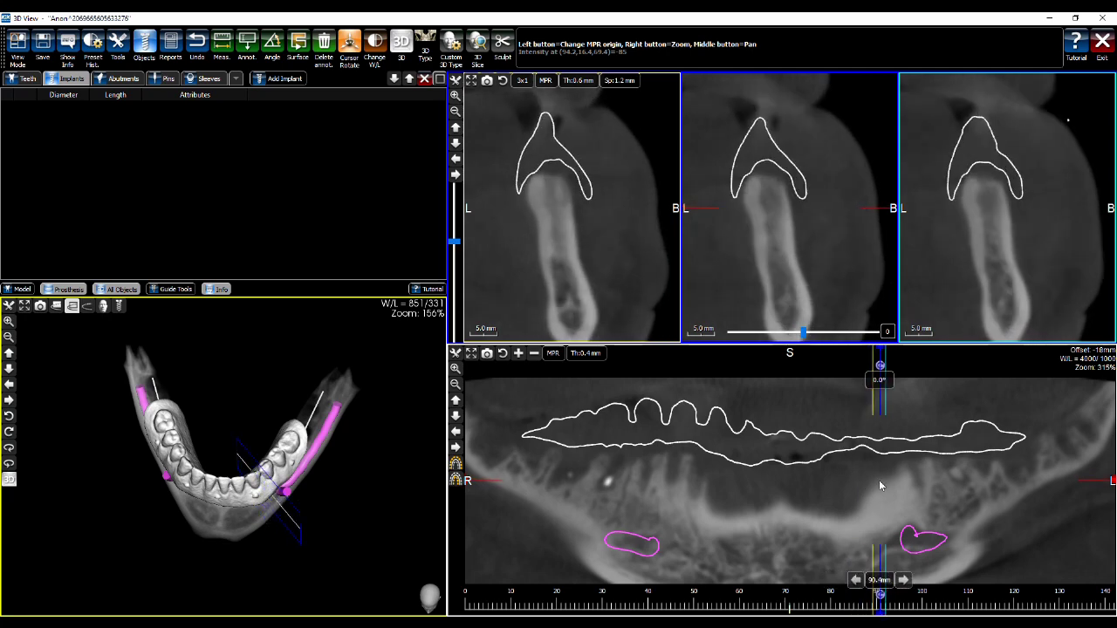
{"action": "left_click_drag", "start_coordinate": [377, 464], "coordinate": [344, 377]}
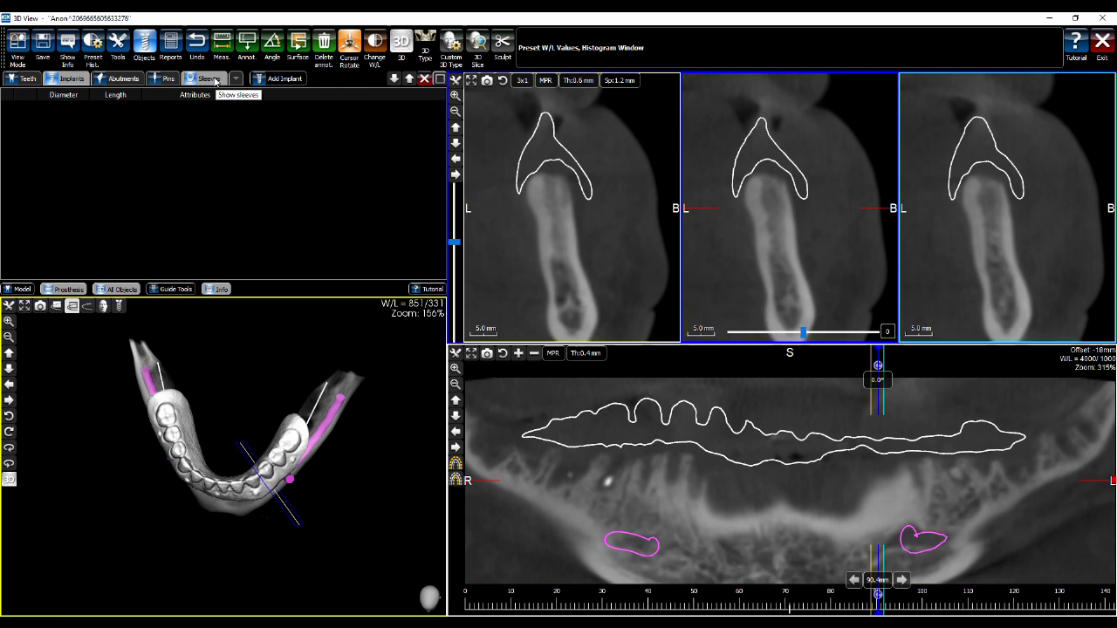
{"action": "left_click", "coordinate": [236, 79]}
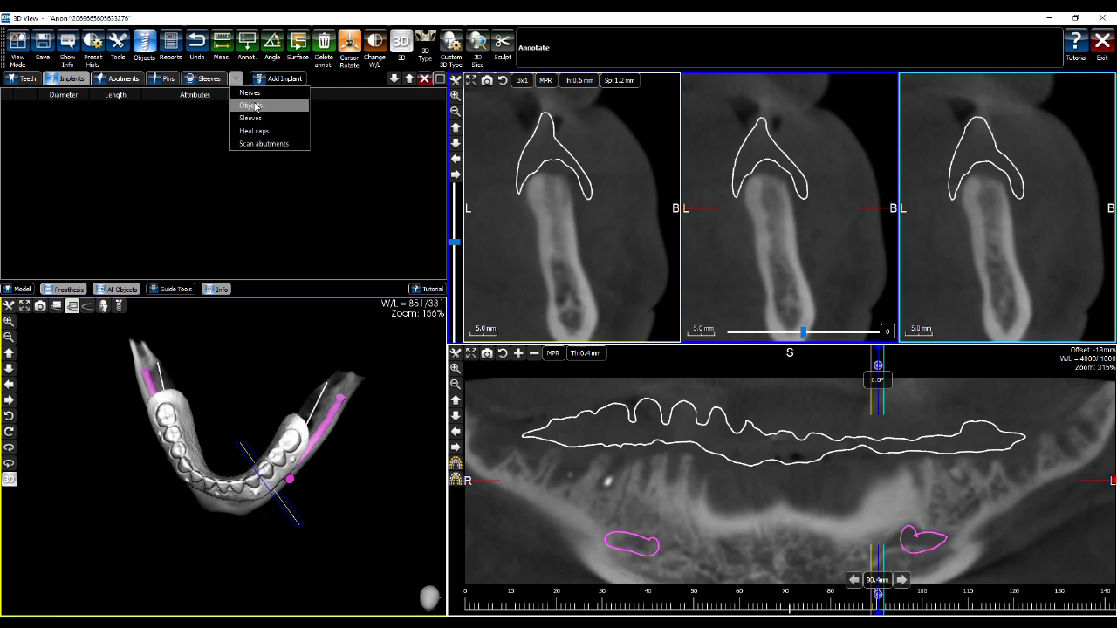
{"action": "left_click", "coordinate": [253, 94]}
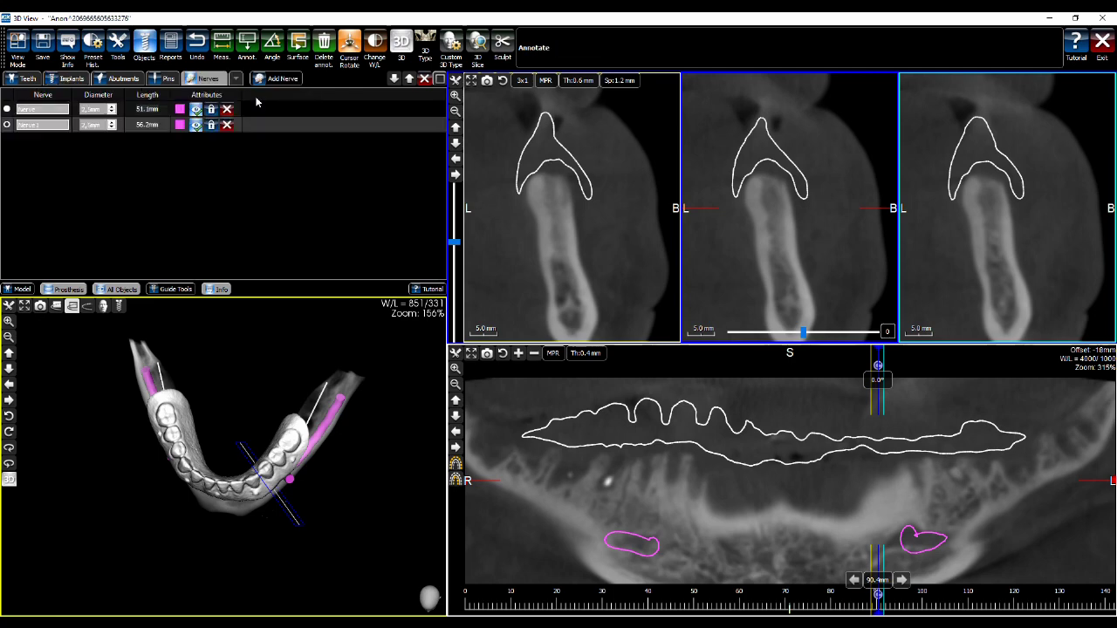
{"action": "left_click", "coordinate": [236, 80]}
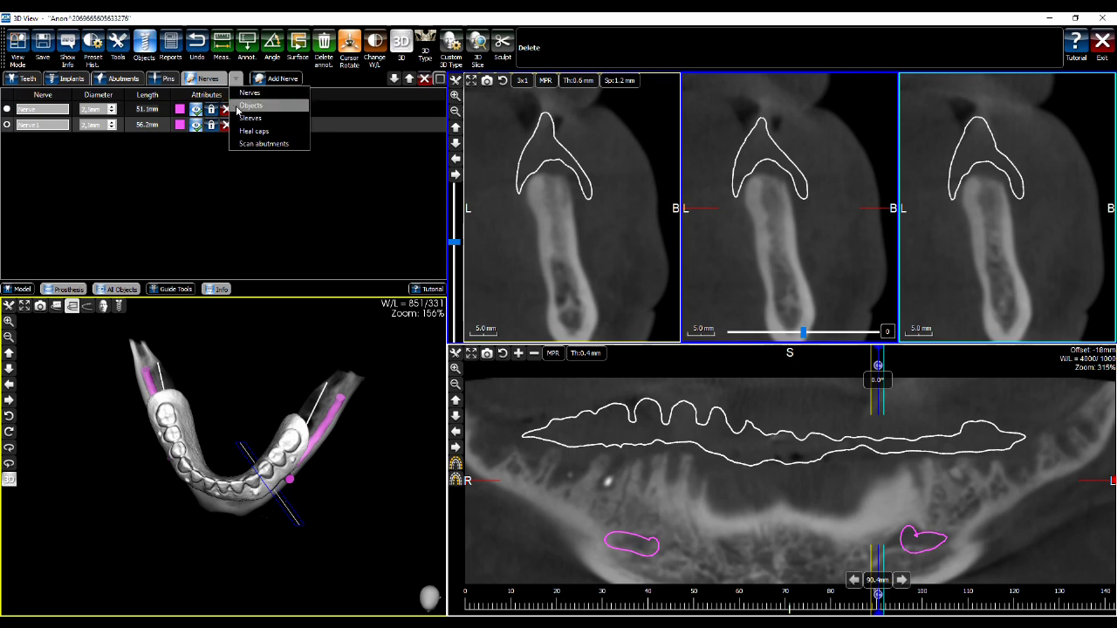
{"action": "left_click", "coordinate": [250, 106]}
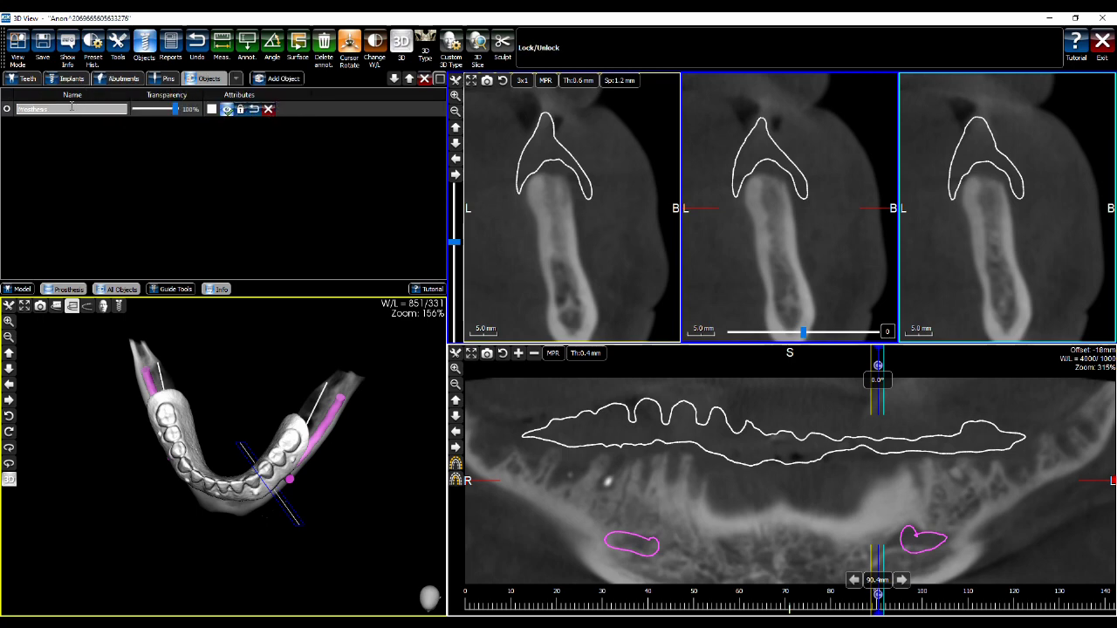
{"action": "left_click", "coordinate": [70, 80]}
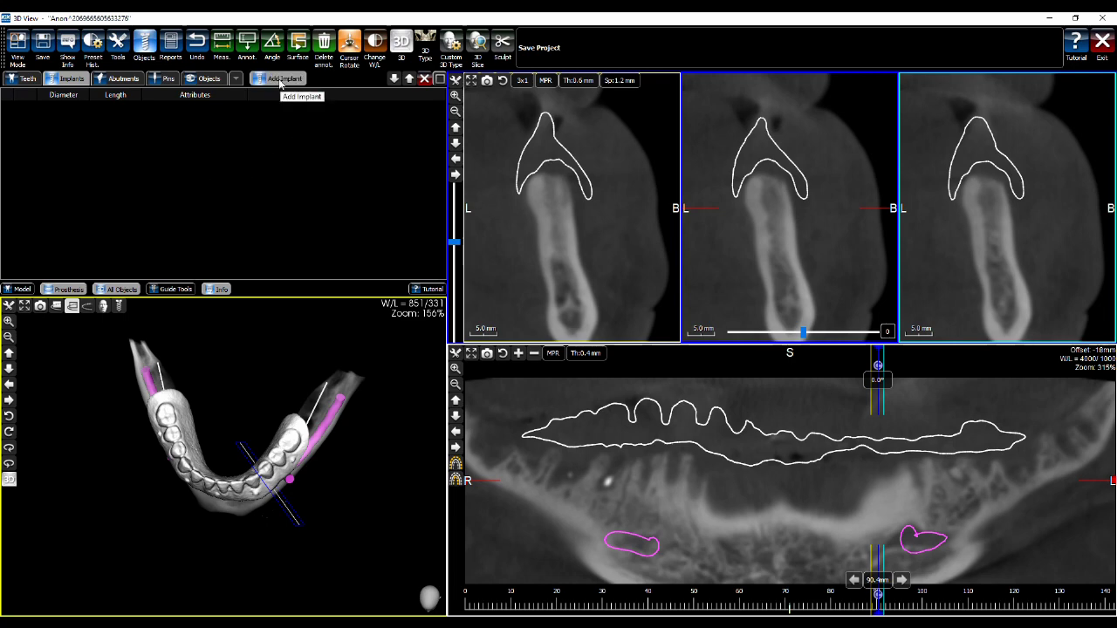
Position the cross-sections at the left premolar implant site using the panoramic and 3D views
{"action": "left_click", "coordinate": [876, 490]}
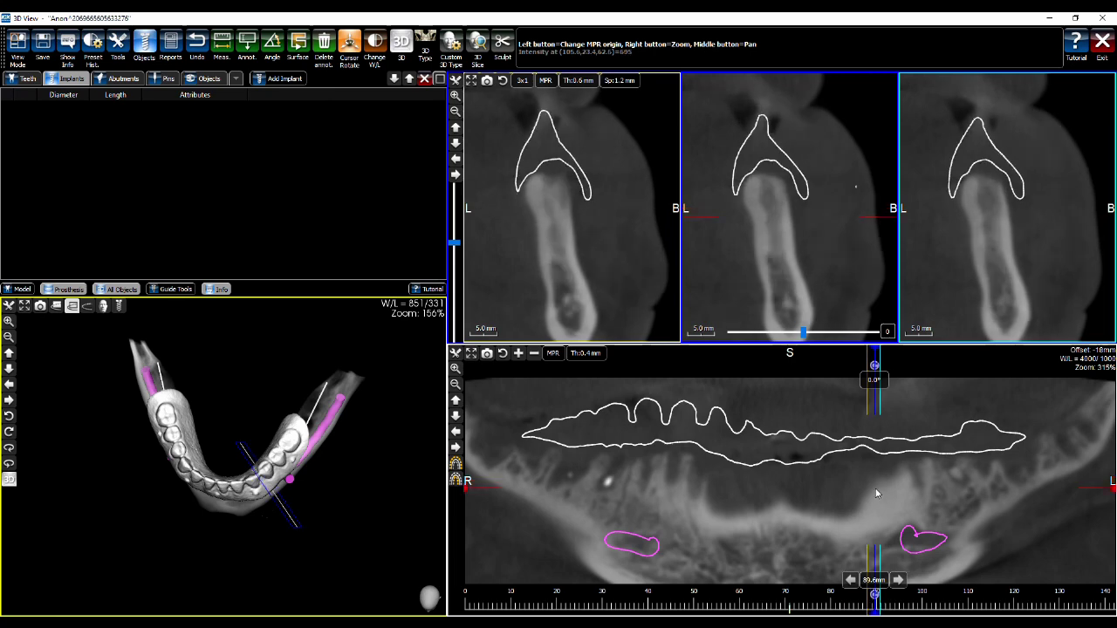
{"action": "left_click_drag", "start_coordinate": [375, 422], "coordinate": [271, 481]}
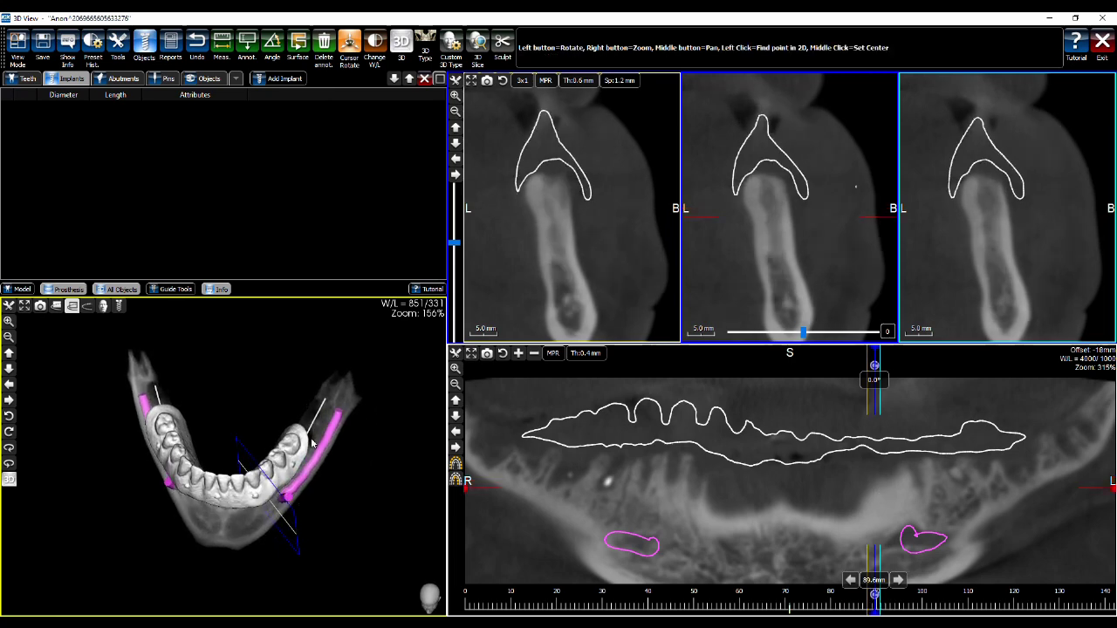
{"action": "left_click", "coordinate": [254, 486]}
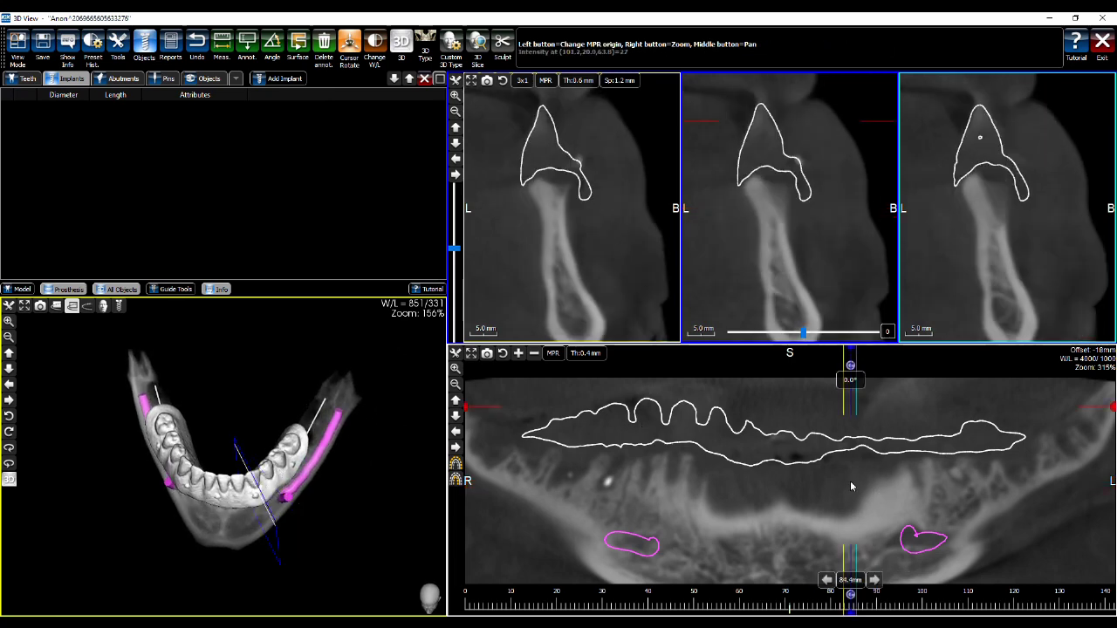
{"action": "left_click_drag", "start_coordinate": [852, 481], "coordinate": [861, 482]}
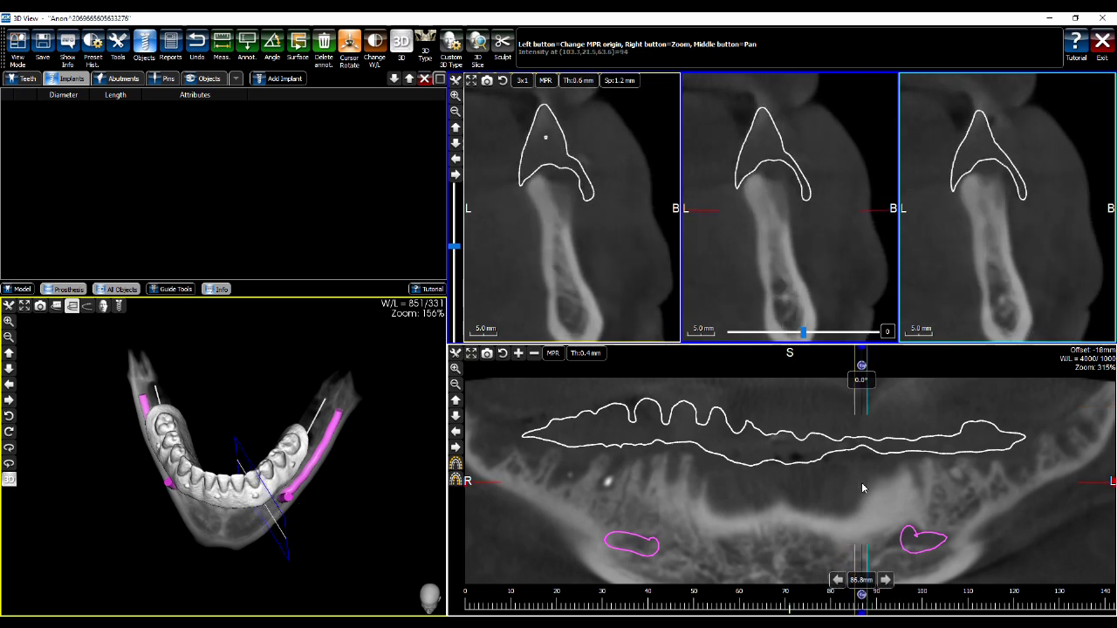
Start a new implant for tooth 34 so the STL Library appears
{"action": "left_click", "coordinate": [285, 83]}
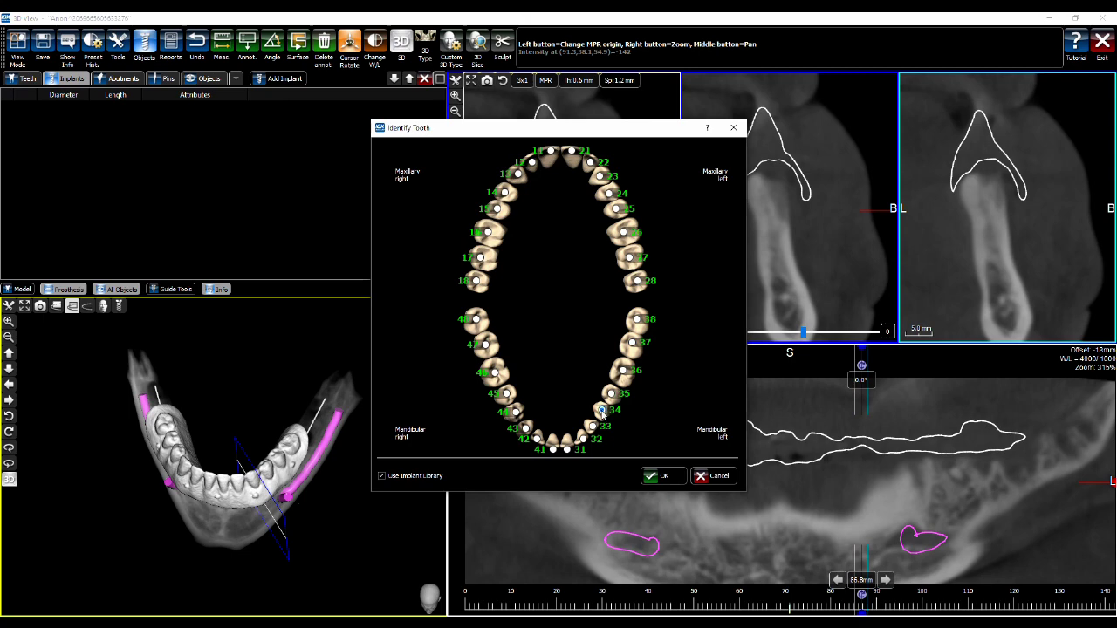
{"action": "left_click", "coordinate": [601, 410]}
{"action": "left_click", "coordinate": [650, 472]}
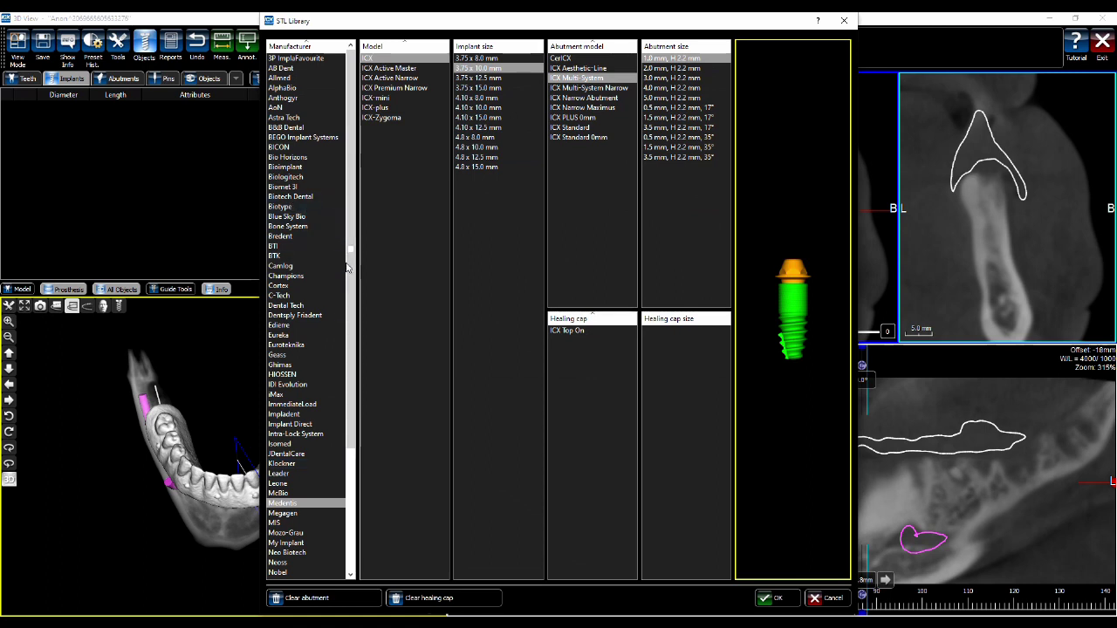
Choose the Medentis ICX implant in size 3.75 x 12.5 mm
{"action": "scroll", "coordinate": [352, 279], "scroll_direction": "down", "scroll_amount": 1}
{"action": "scroll", "coordinate": [352, 278], "scroll_direction": "down", "scroll_amount": 5}
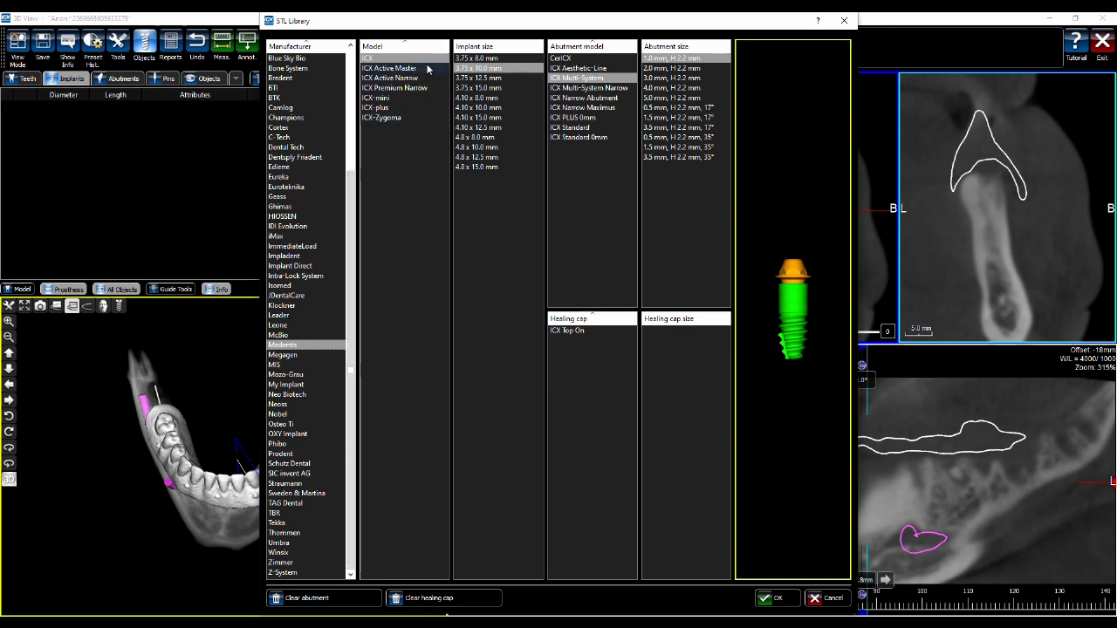
{"action": "left_click", "coordinate": [426, 68]}
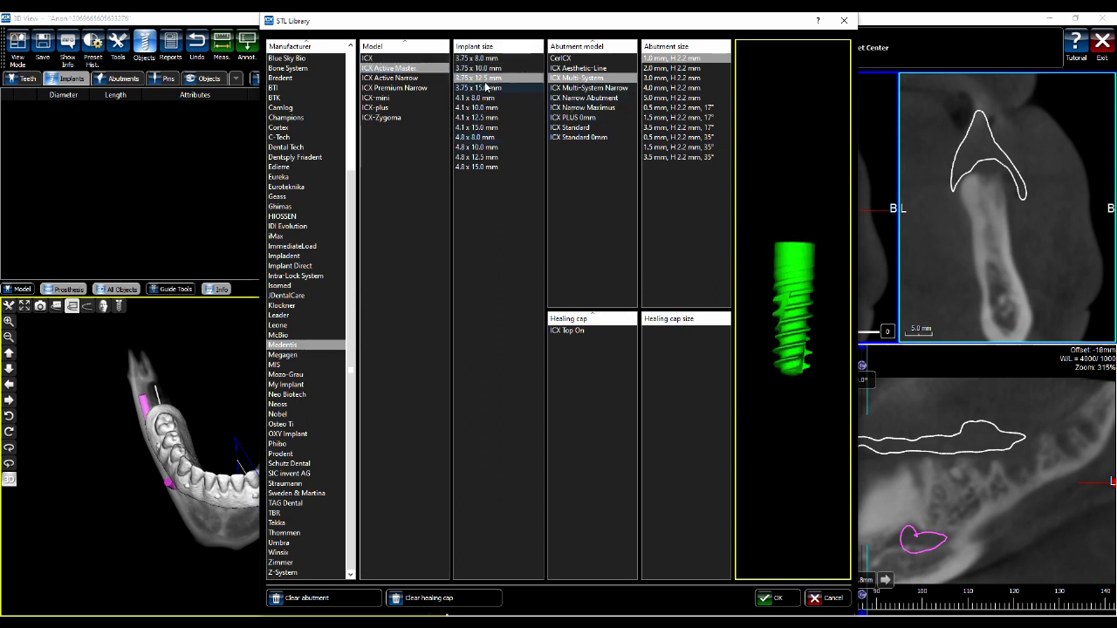
{"action": "left_click", "coordinate": [397, 58]}
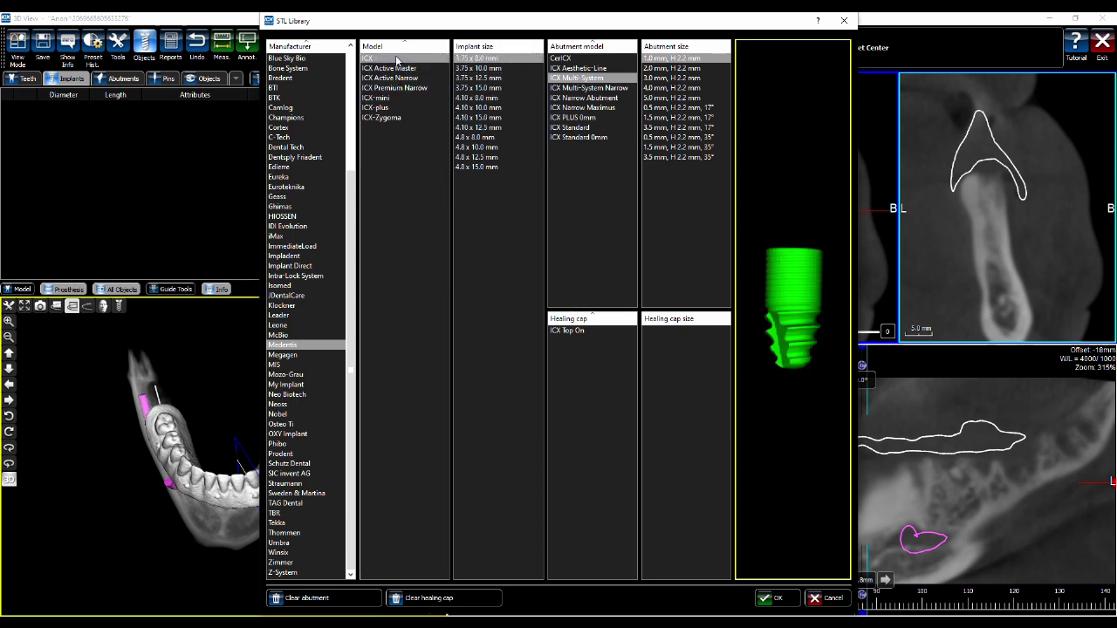
{"action": "left_click", "coordinate": [493, 79]}
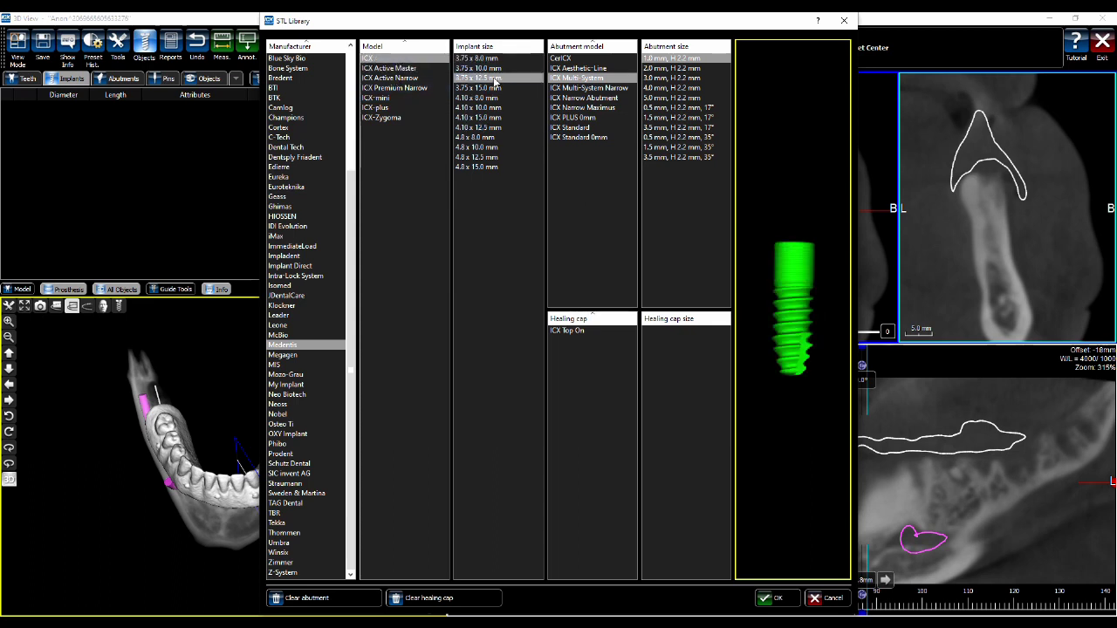
{"action": "left_click_drag", "start_coordinate": [777, 249], "coordinate": [742, 301]}
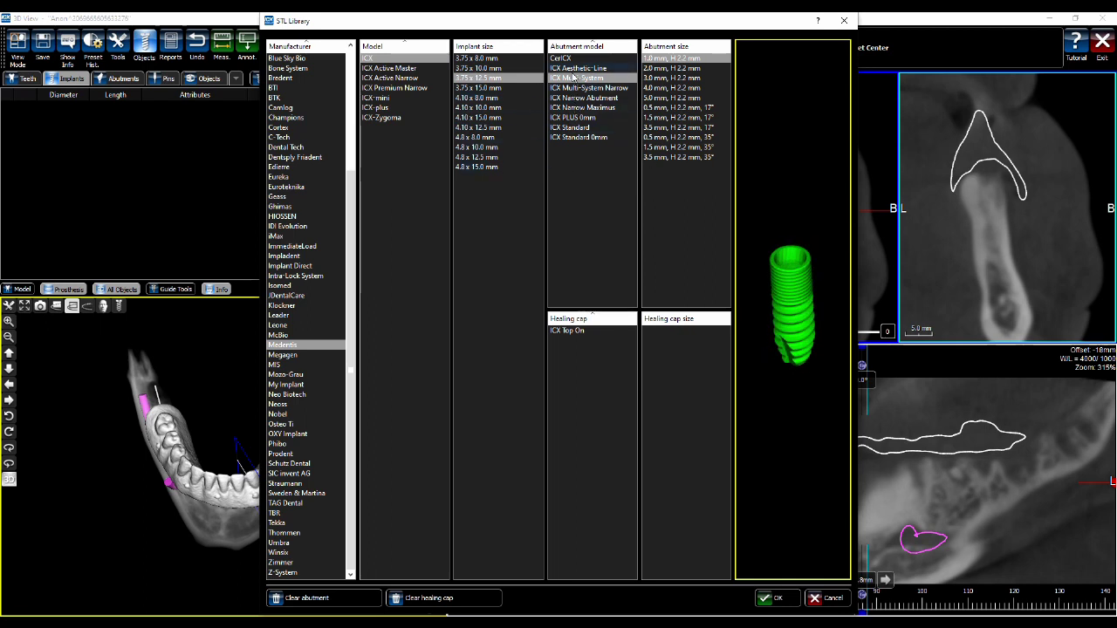
Pick the ICX Standard 5 x 3 mm H - K 4 mm abutment and confirm the selection
{"action": "left_click", "coordinate": [576, 128]}
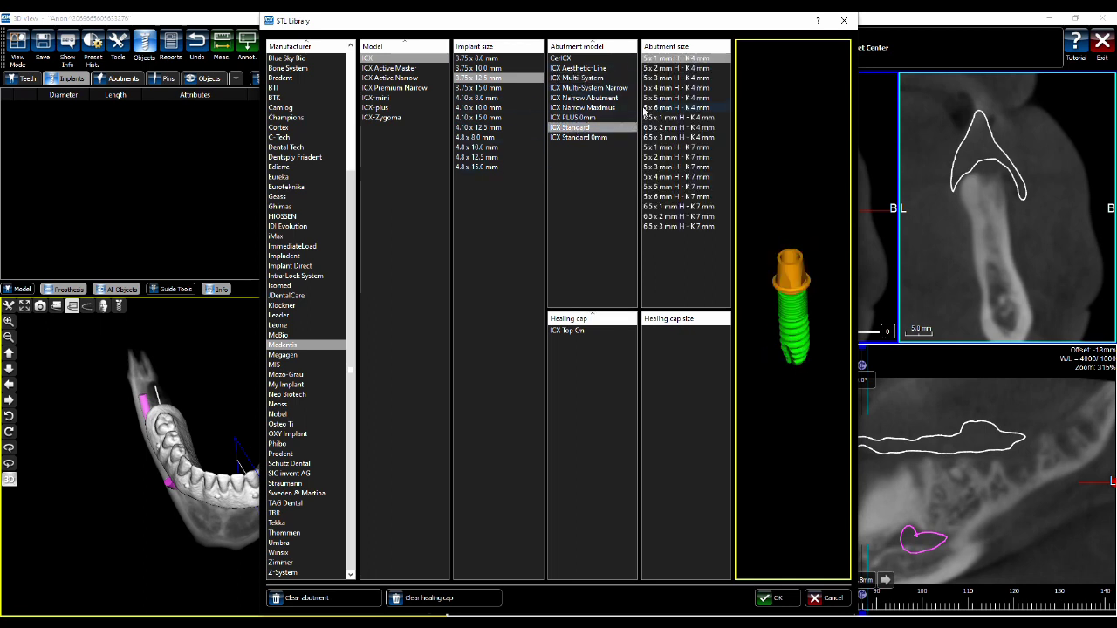
{"action": "left_click", "coordinate": [670, 77]}
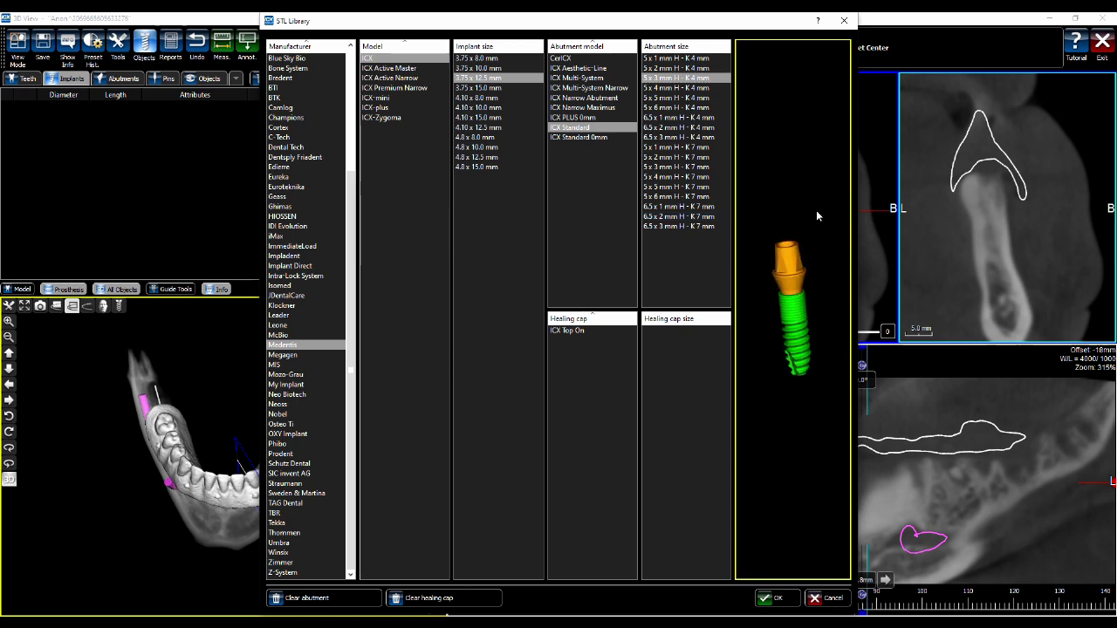
{"action": "left_click", "coordinate": [591, 78]}
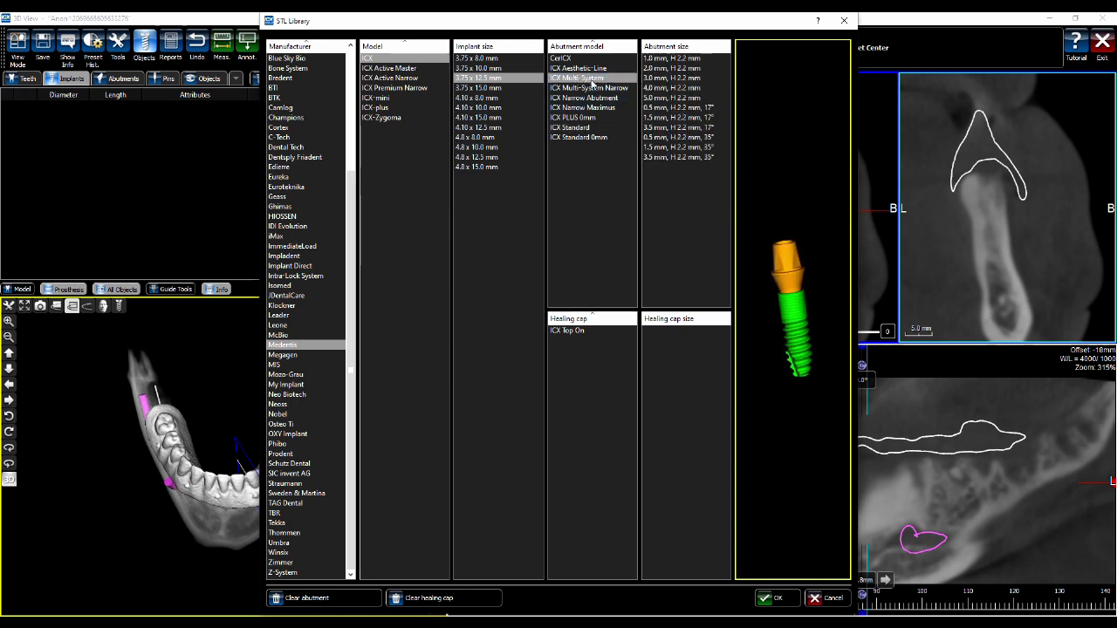
{"action": "left_click", "coordinate": [672, 78]}
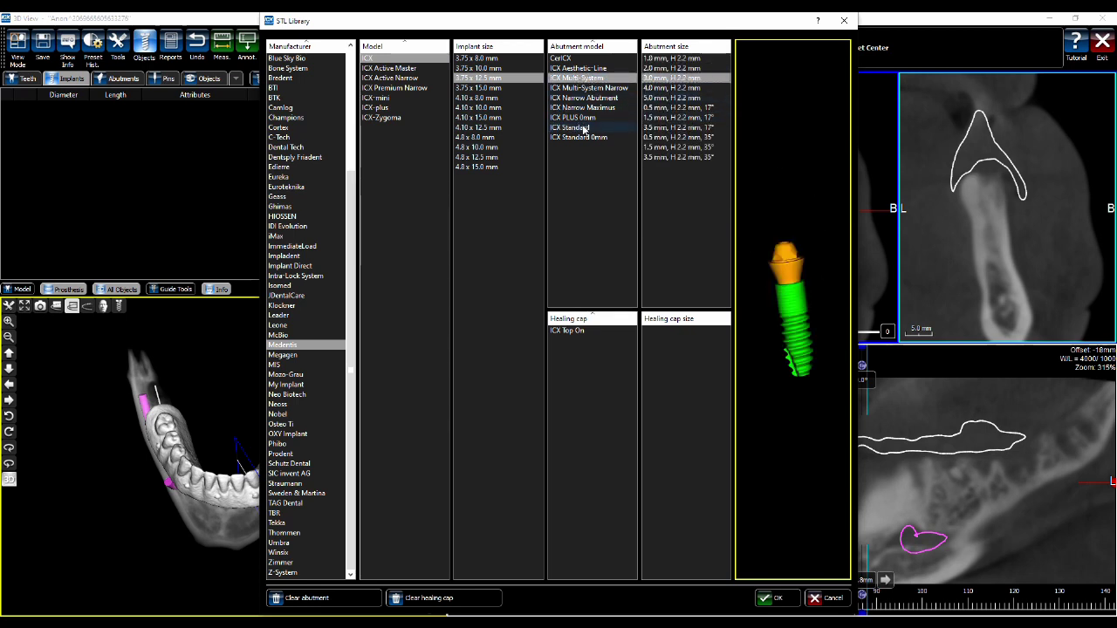
{"action": "left_click", "coordinate": [578, 127]}
{"action": "left_click", "coordinate": [662, 70]}
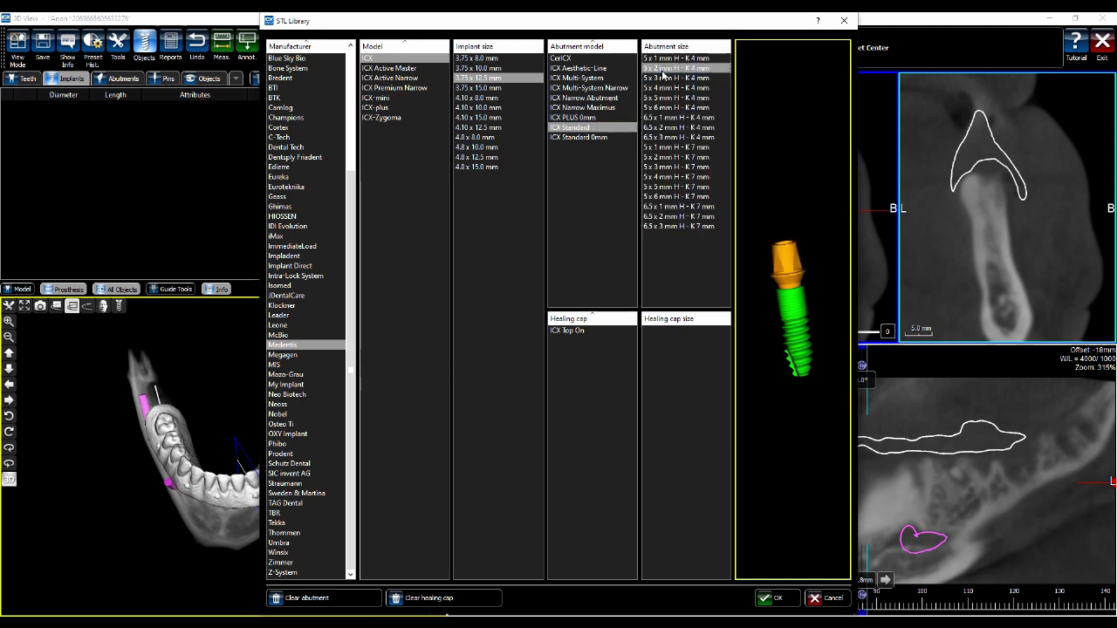
{"action": "left_click", "coordinate": [672, 78]}
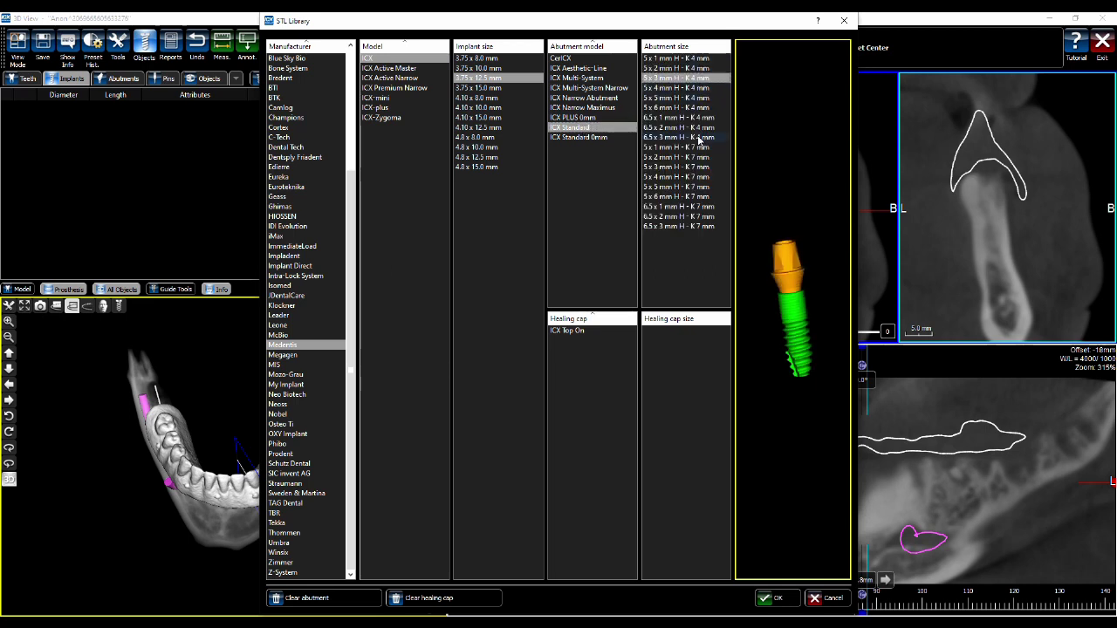
{"action": "left_click", "coordinate": [772, 598]}
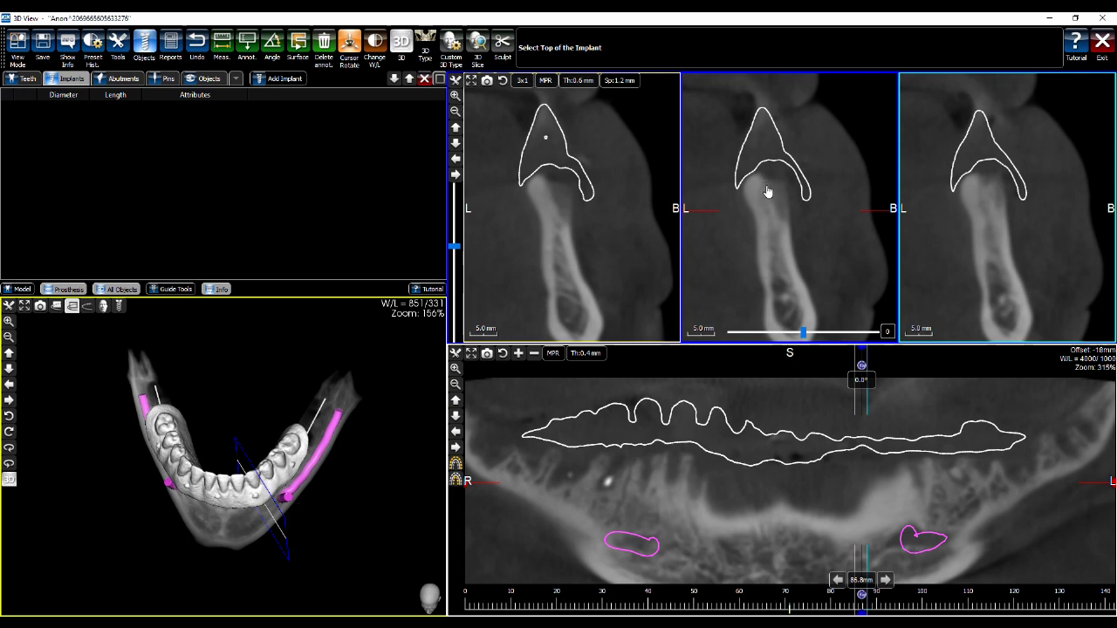
Place the tooth 34 implant by marking its top and bottom points in the cross-sections
{"action": "left_click", "coordinate": [766, 186]}
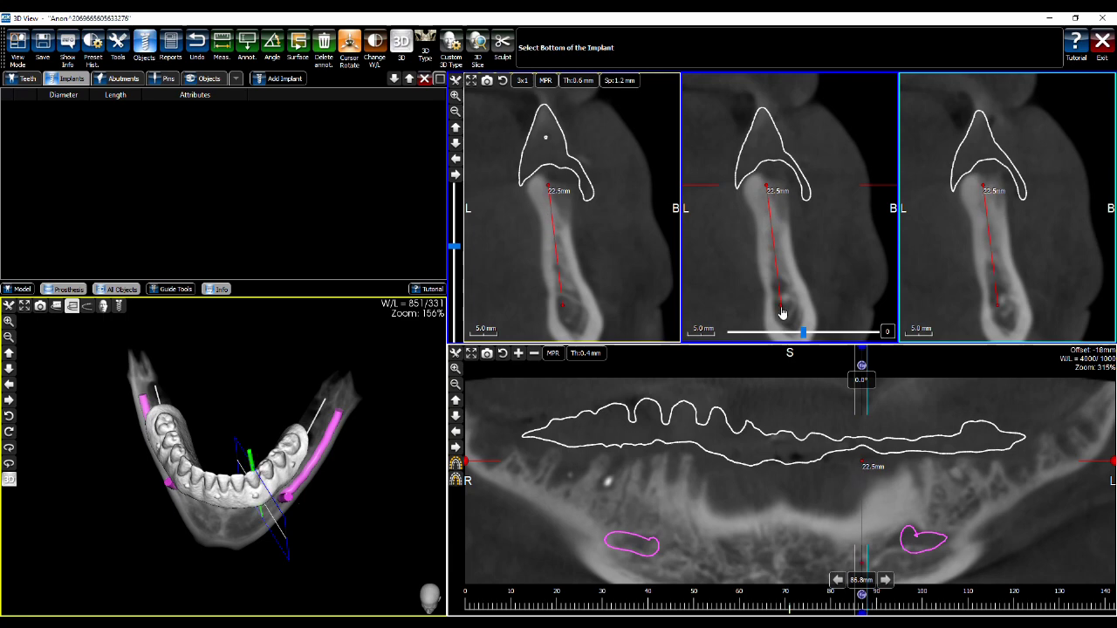
{"action": "left_click", "coordinate": [782, 313]}
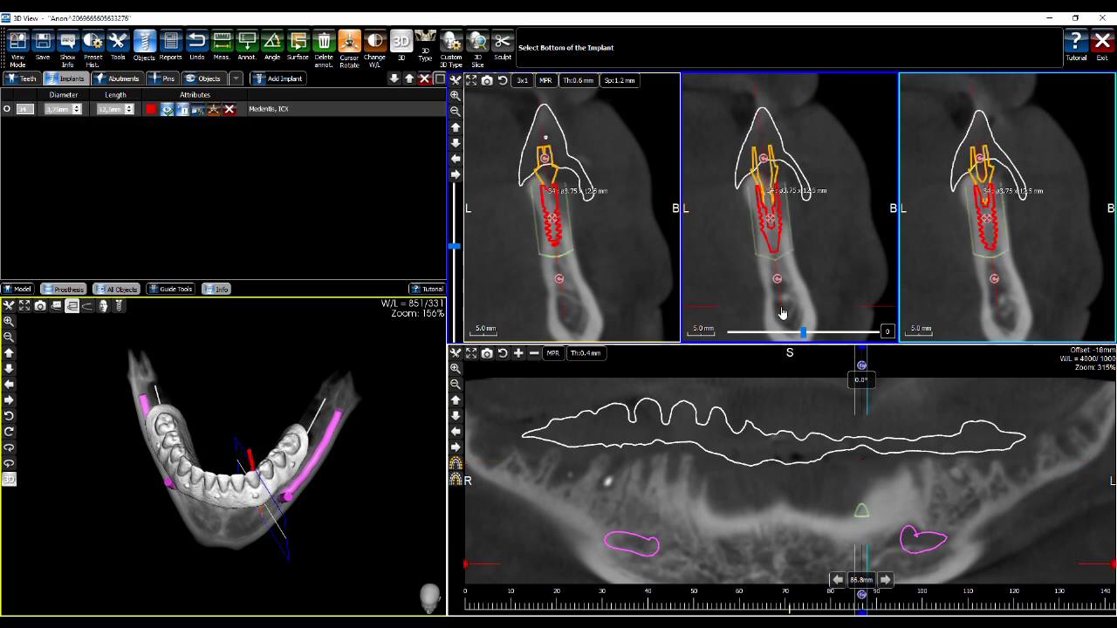
{"action": "left_click", "coordinate": [855, 199]}
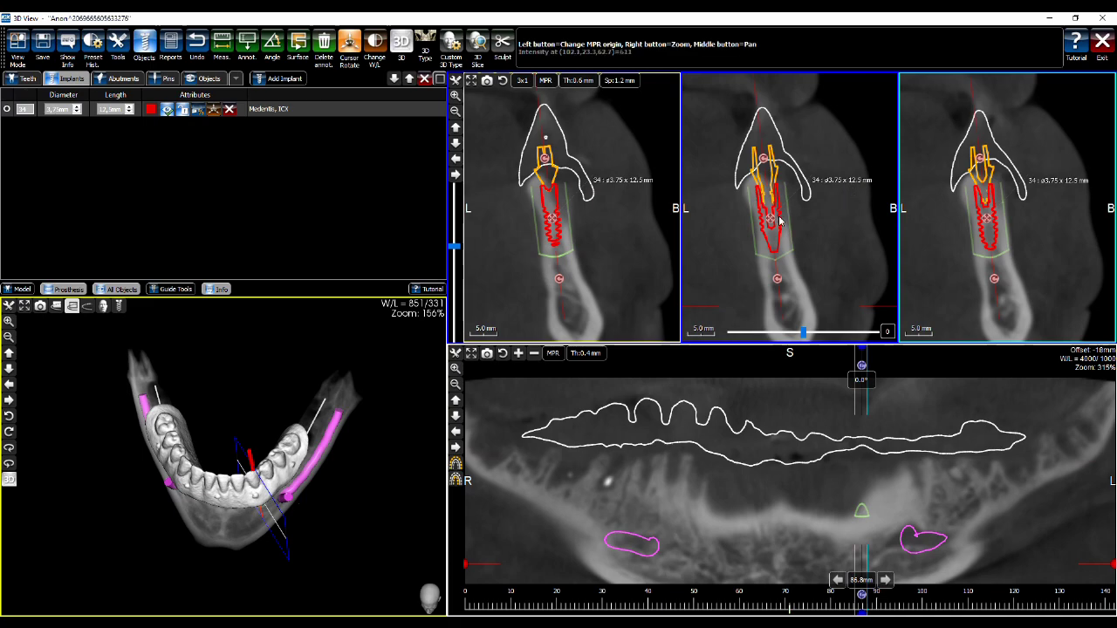
{"action": "mouse_move", "coordinate": [771, 223]}
{"action": "right_click_drag", "start_coordinate": [801, 215], "coordinate": [801, 173]}
{"action": "middle_click_drag", "start_coordinate": [801, 173], "coordinate": [855, 180]}
{"action": "mouse_move", "coordinate": [785, 215]}
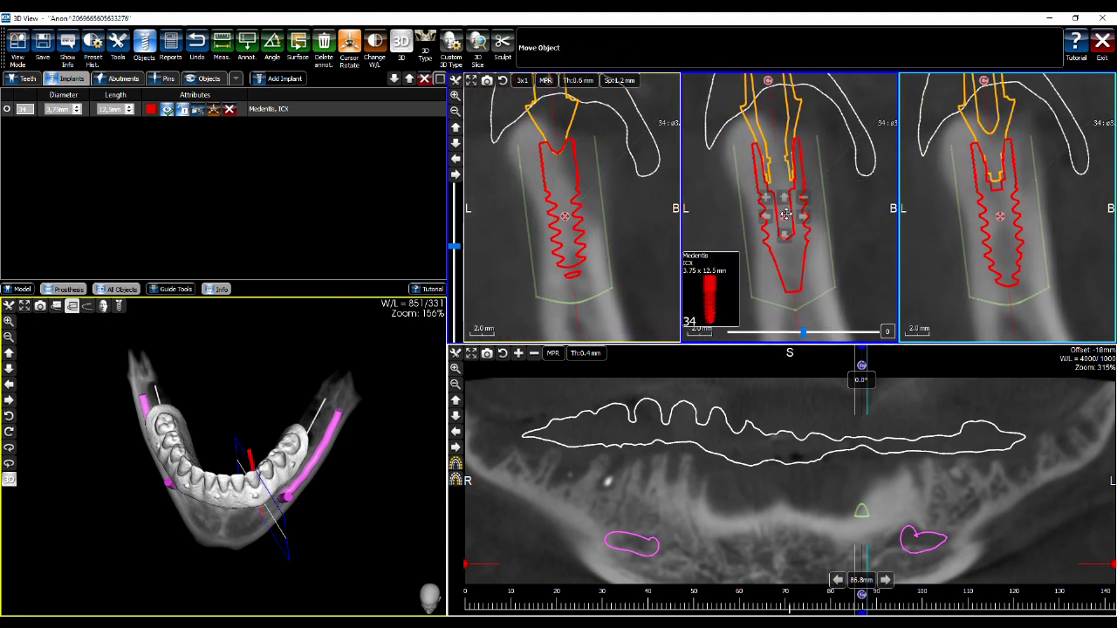
{"action": "left_click_drag", "start_coordinate": [785, 215], "coordinate": [786, 214]}
{"action": "right_click_drag", "start_coordinate": [833, 205], "coordinate": [792, 219]}
{"action": "mouse_move", "coordinate": [760, 219]}
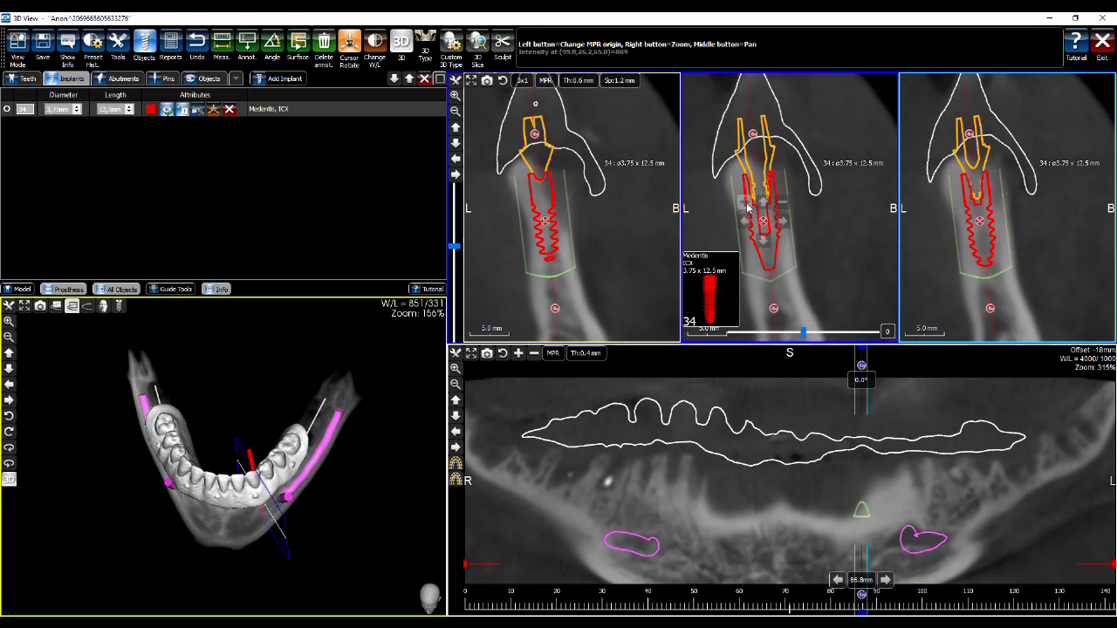
Set the implant length to 12.5 mm after trying 15.0 mm, then show the jaw from the side
{"action": "scroll", "coordinate": [780, 206], "scroll_direction": "down", "scroll_amount": 1}
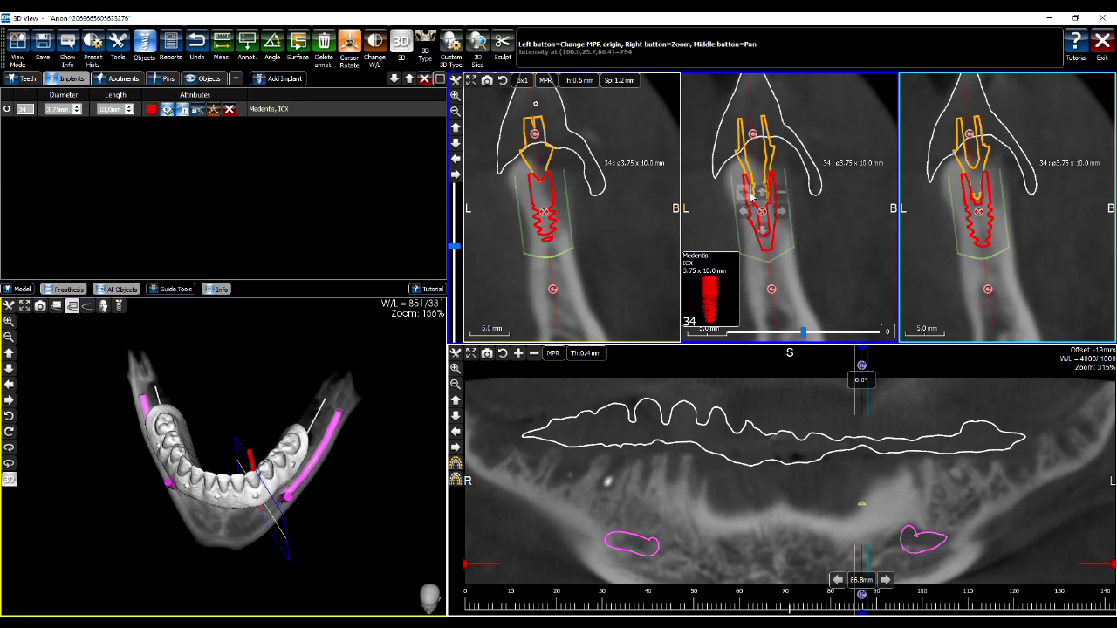
{"action": "scroll", "coordinate": [746, 200], "scroll_direction": "up", "scroll_amount": 1}
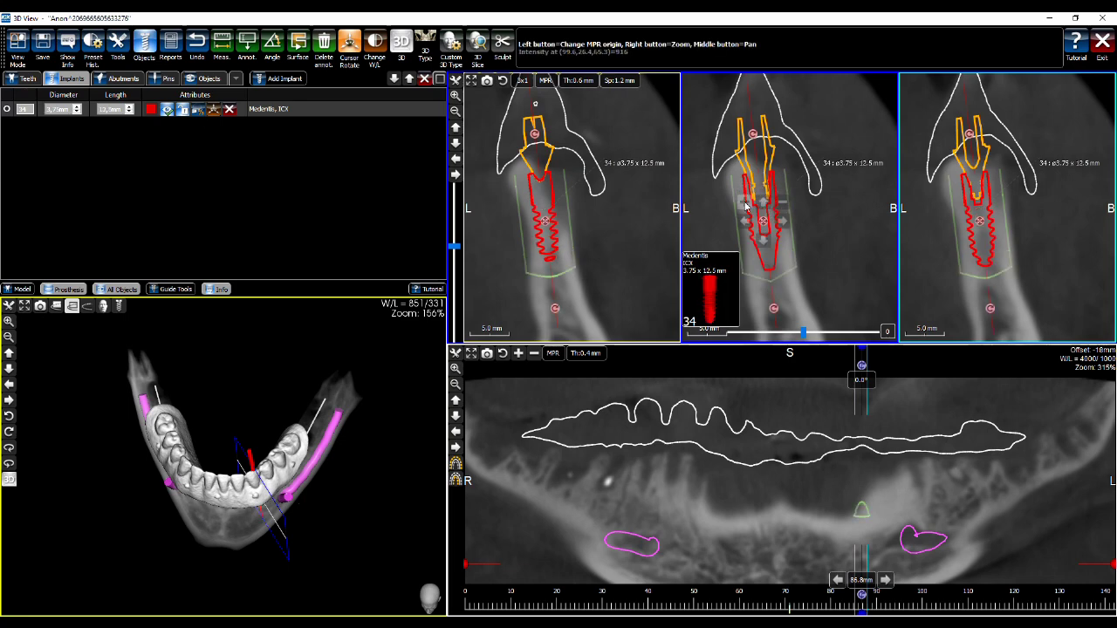
{"action": "scroll", "coordinate": [746, 206], "scroll_direction": "up", "scroll_amount": 1}
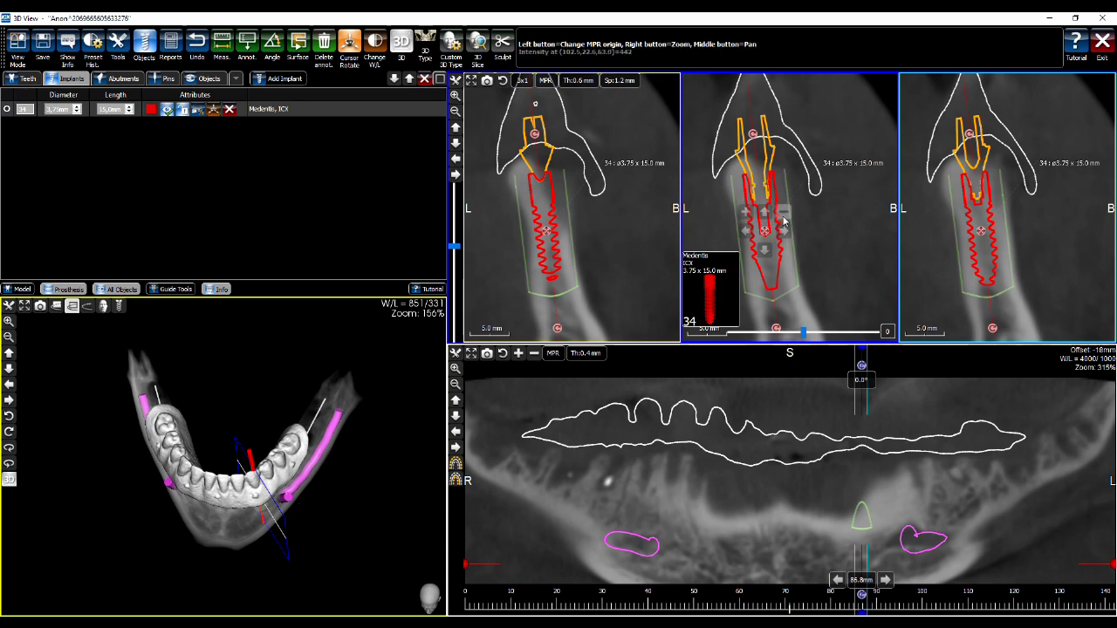
{"action": "scroll", "coordinate": [784, 223], "scroll_direction": "down", "scroll_amount": 1}
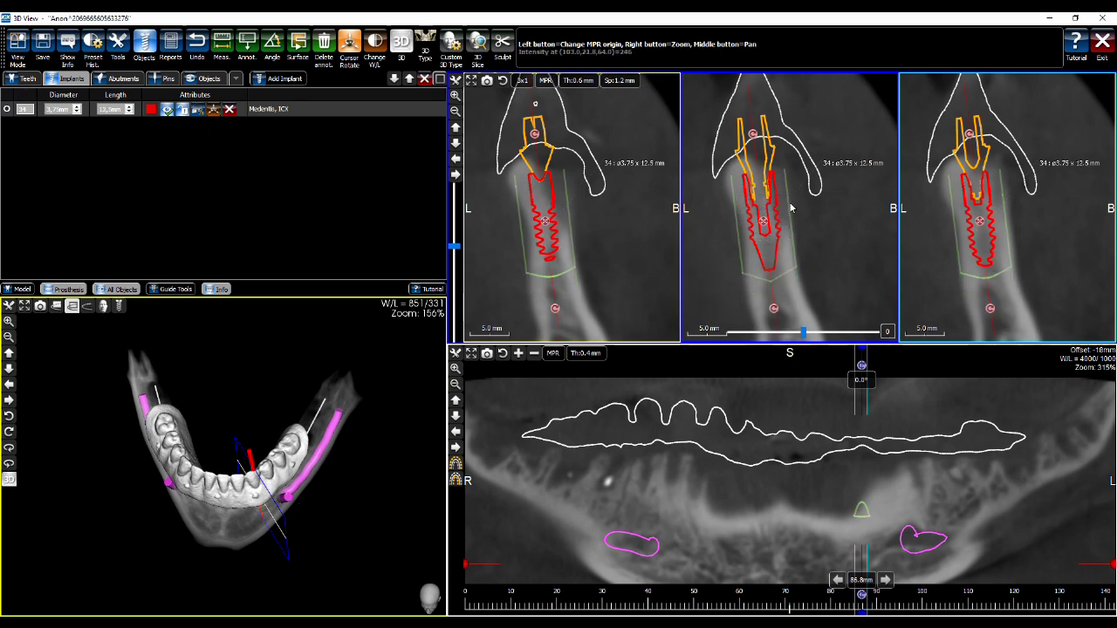
{"action": "left_click_drag", "start_coordinate": [380, 427], "coordinate": [280, 371]}
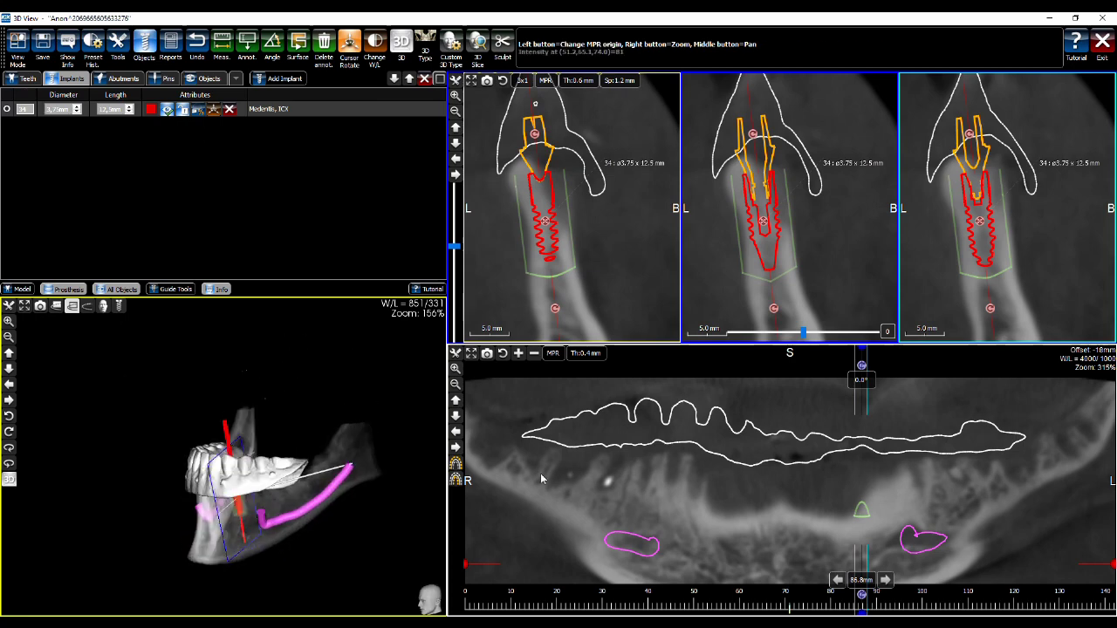
Snap to the tooth 34 implant, then step the cross-sections along the arch to 112.0 mm
{"action": "left_click", "coordinate": [213, 111]}
{"action": "left_click_drag", "start_coordinate": [367, 415], "coordinate": [319, 299]}
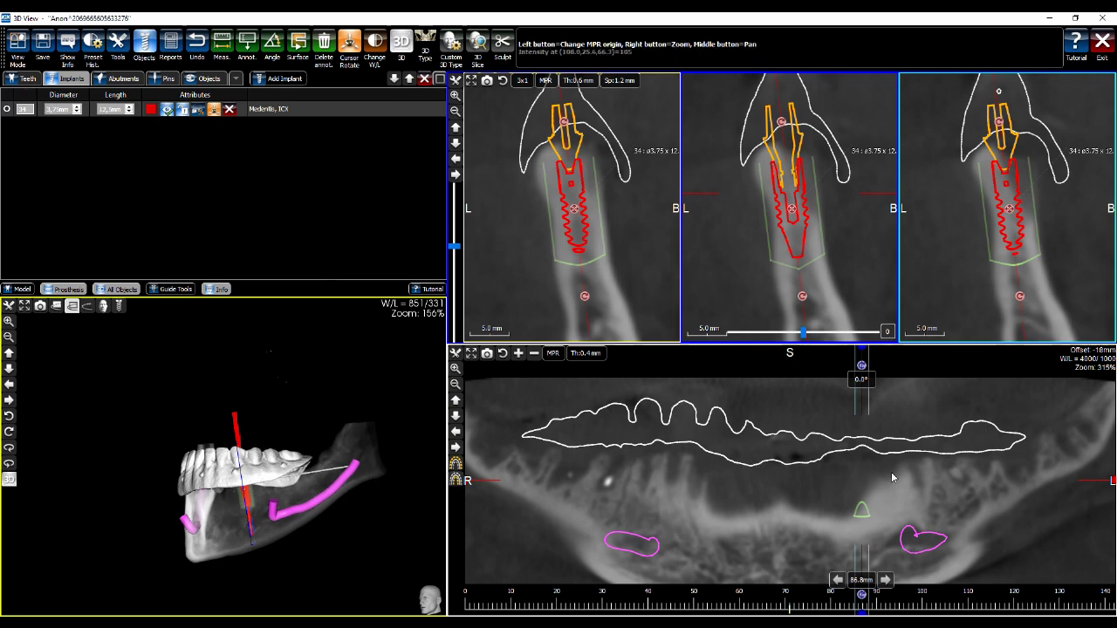
{"action": "left_click", "coordinate": [952, 458]}
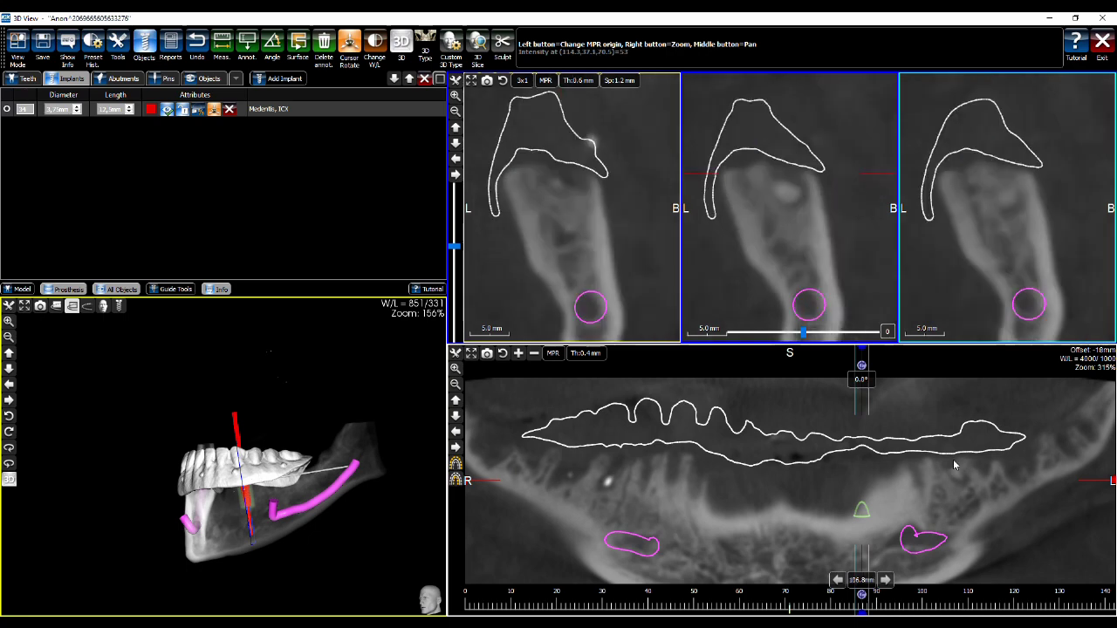
{"action": "left_click_drag", "start_coordinate": [317, 383], "coordinate": [275, 504]}
{"action": "left_click", "coordinate": [283, 497]}
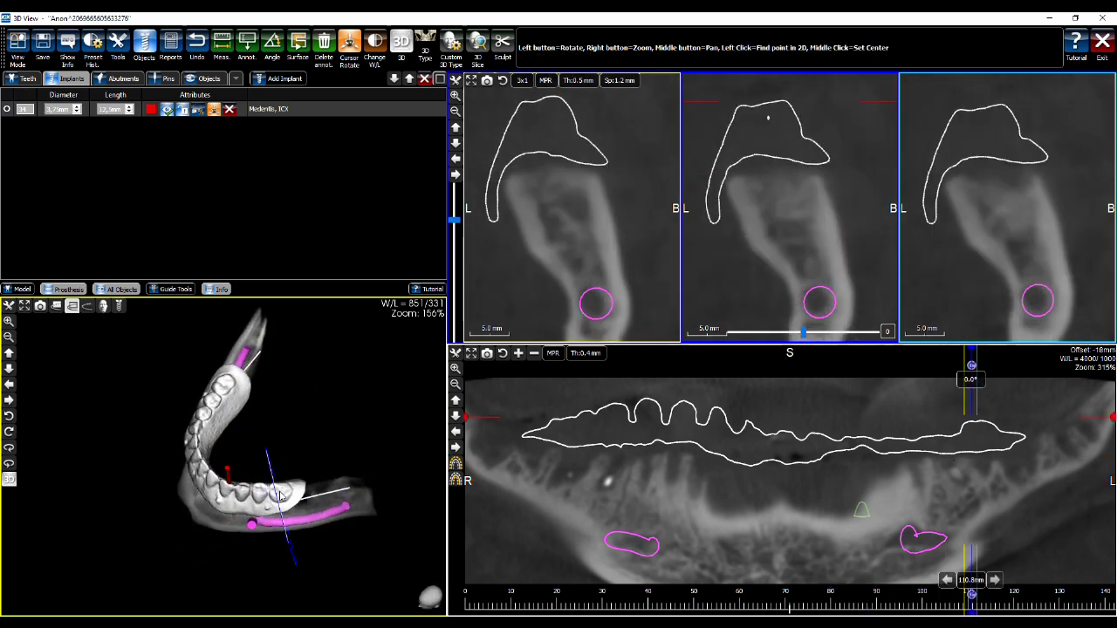
{"action": "left_click", "coordinate": [281, 494]}
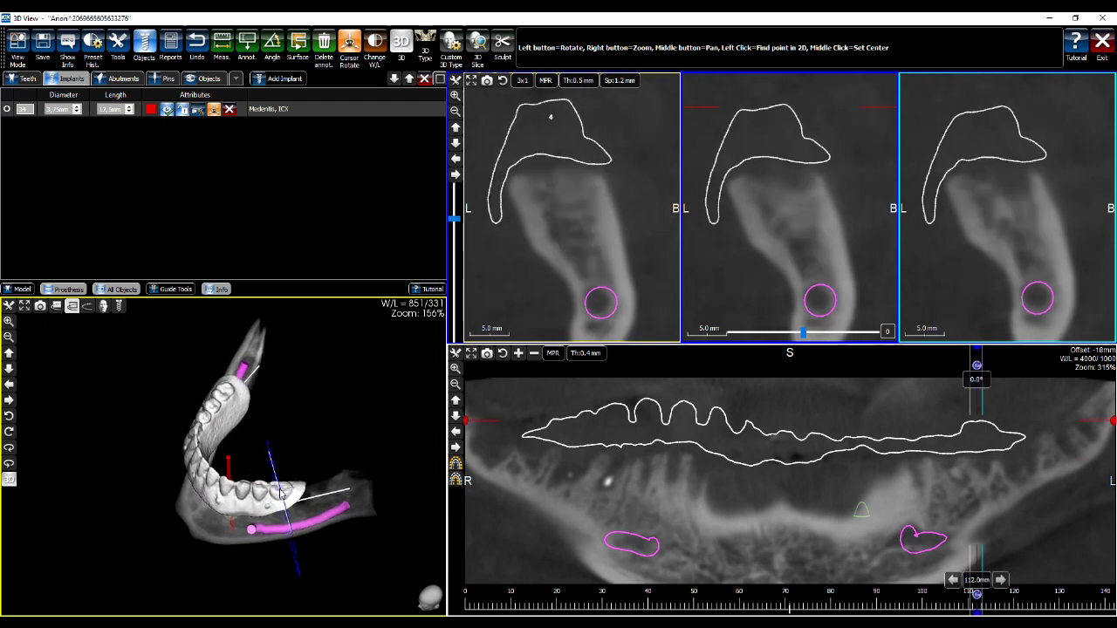
{"action": "left_click_drag", "start_coordinate": [352, 436], "coordinate": [323, 313]}
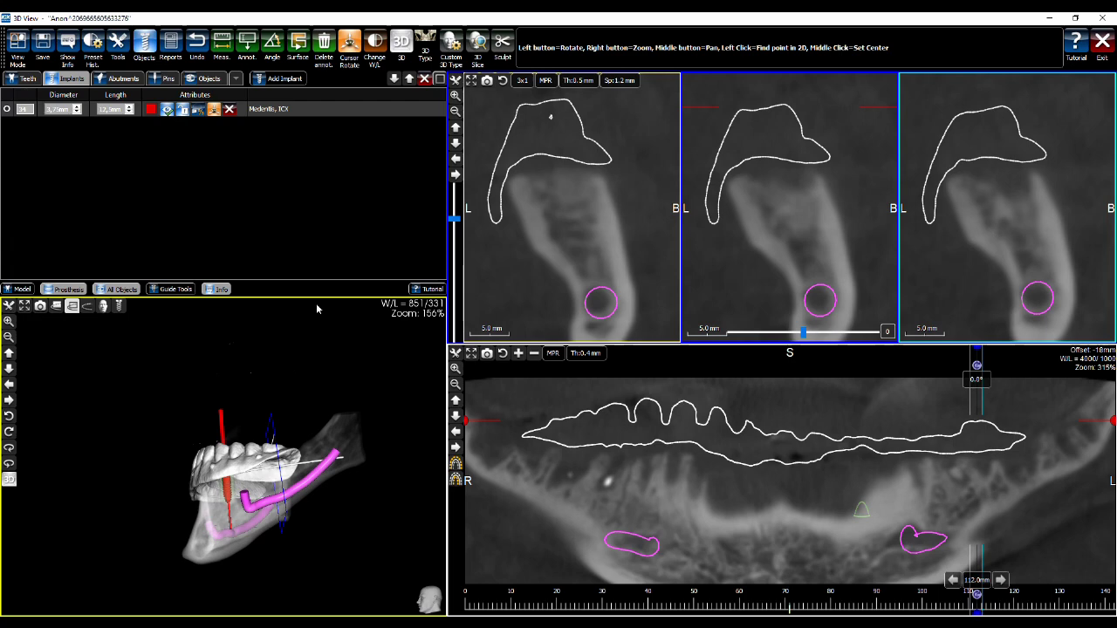
Add implant 36 as ICX 4.10 x 10.0 mm with 5 x 3 mm H - K 4 mm abutment, marking top and bottom points
{"action": "left_click", "coordinate": [277, 81]}
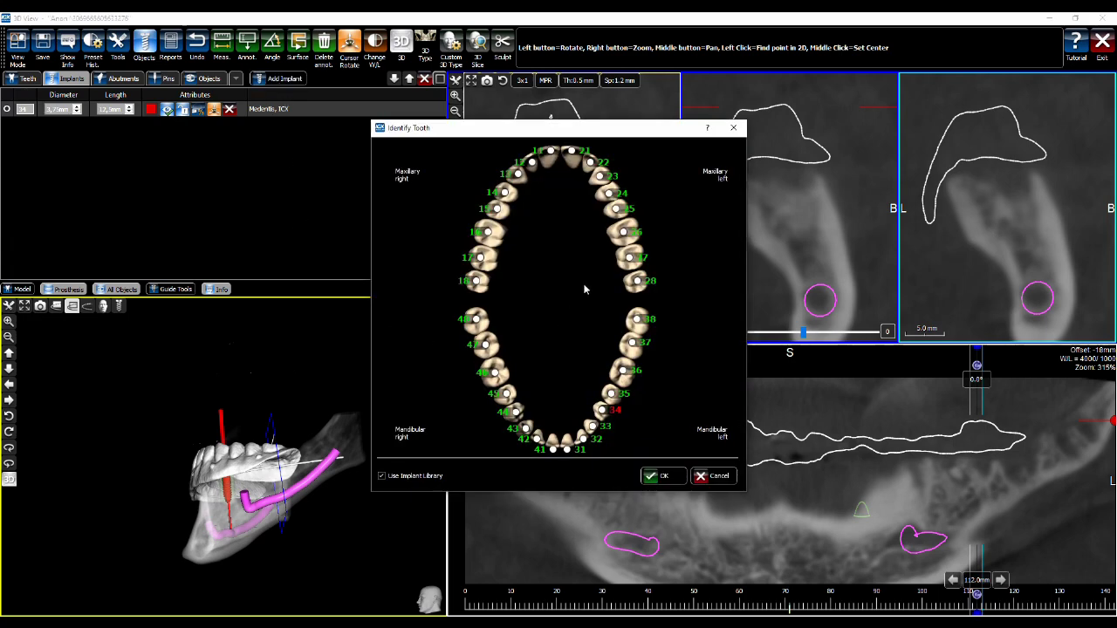
{"action": "left_click", "coordinate": [623, 374]}
{"action": "left_click", "coordinate": [656, 475]}
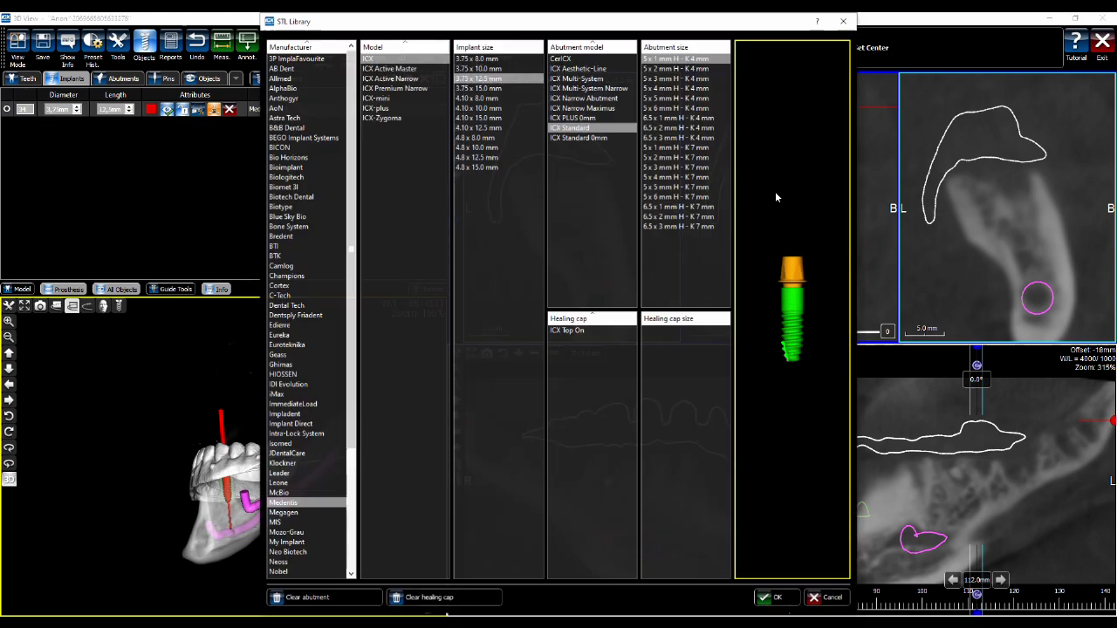
{"action": "left_click", "coordinate": [502, 108]}
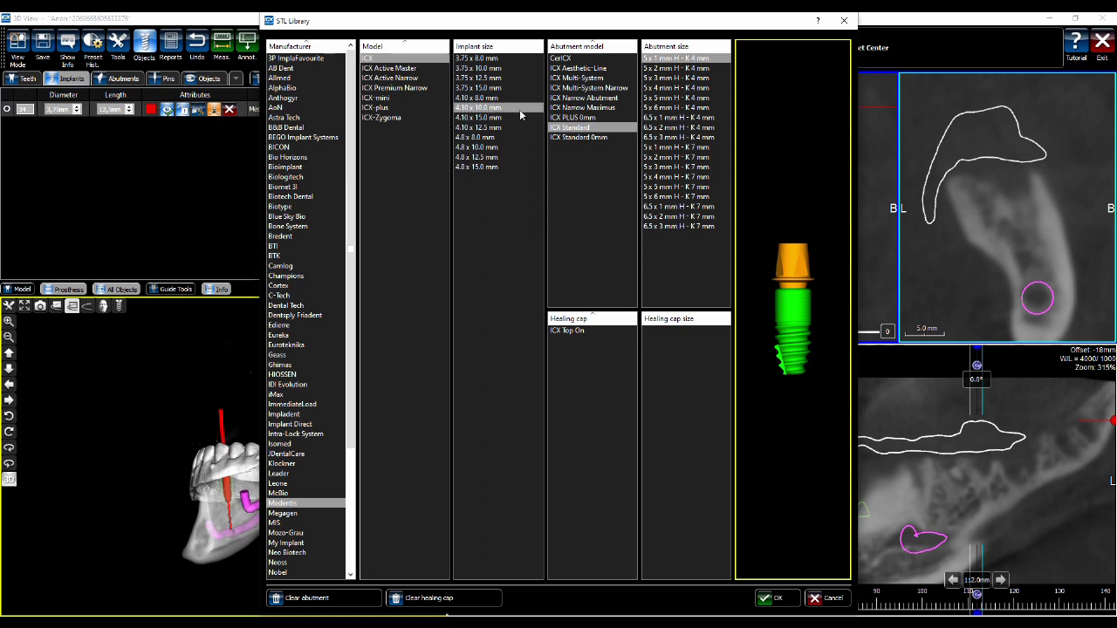
{"action": "left_click", "coordinate": [688, 79]}
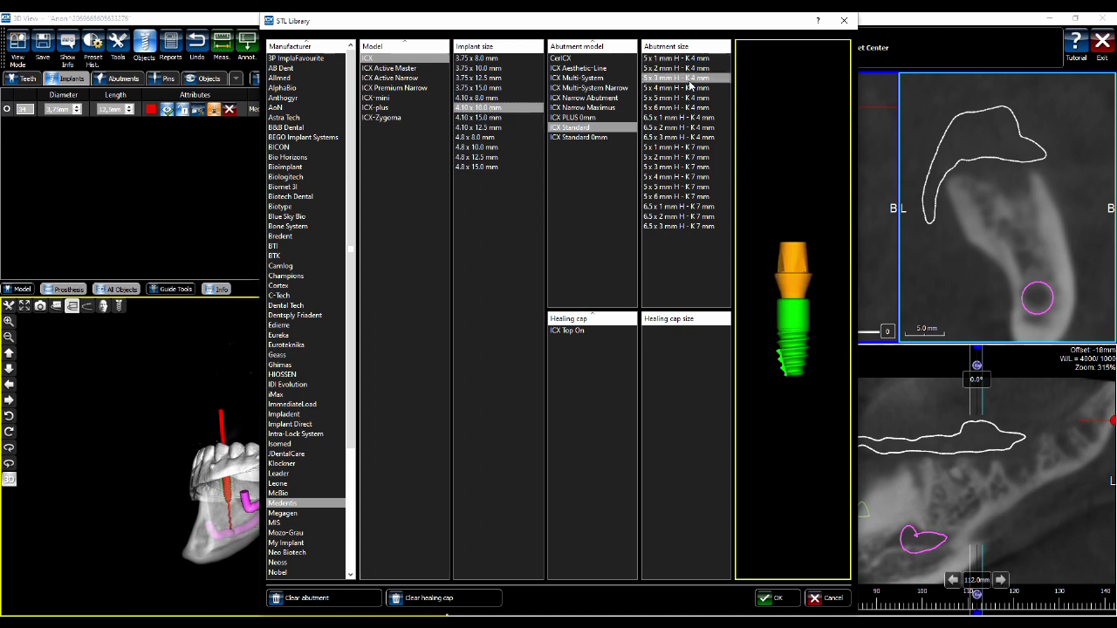
{"action": "left_click", "coordinate": [772, 600]}
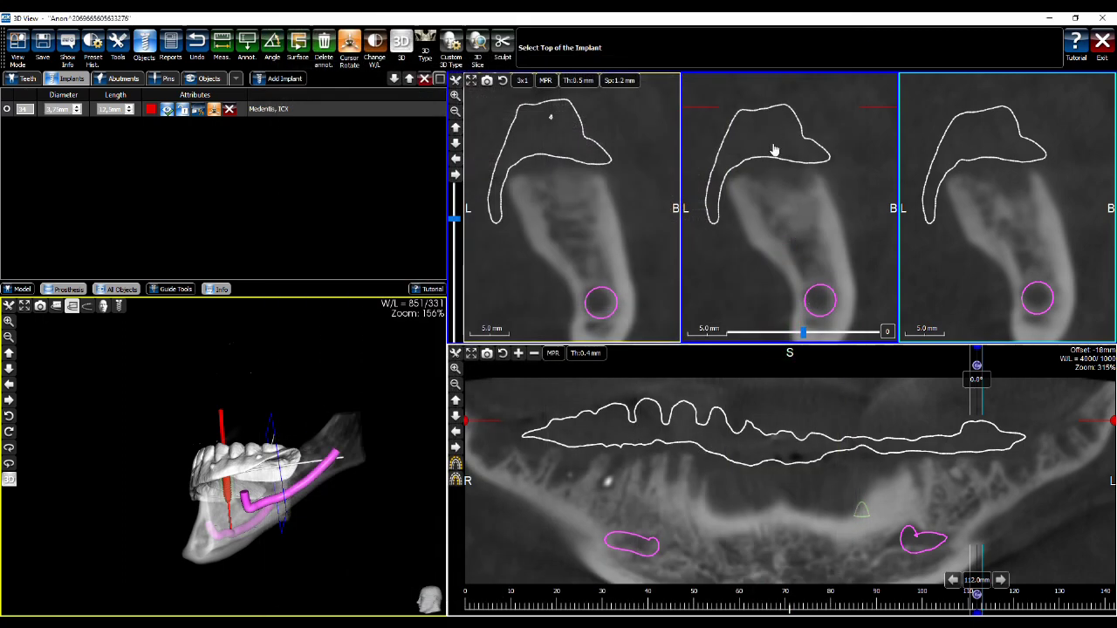
{"action": "left_click", "coordinate": [779, 186]}
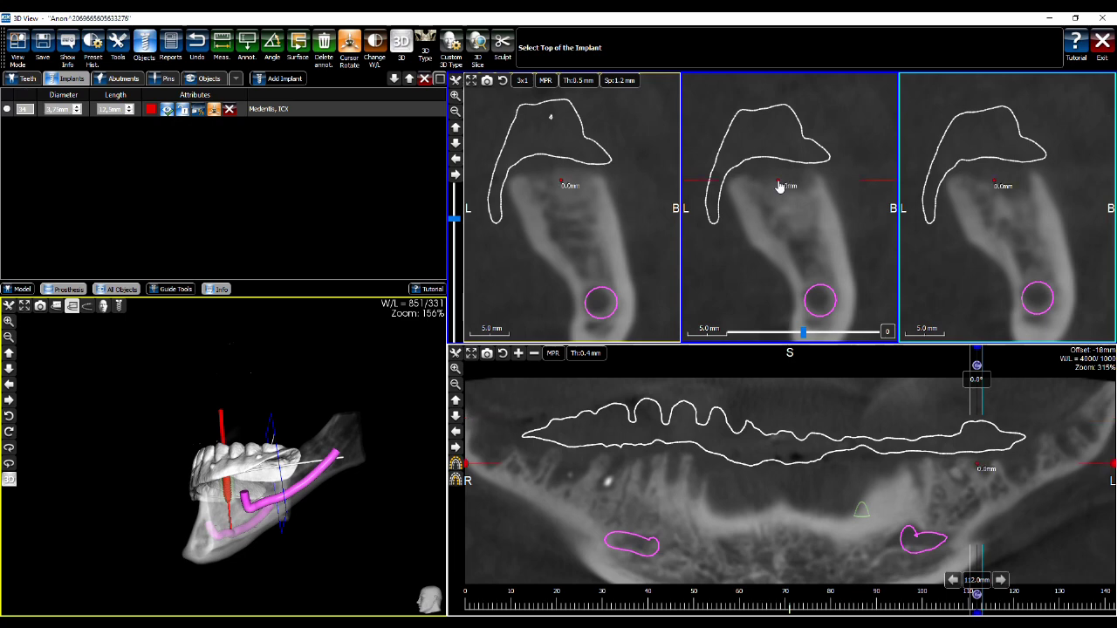
{"action": "left_click", "coordinate": [786, 301]}
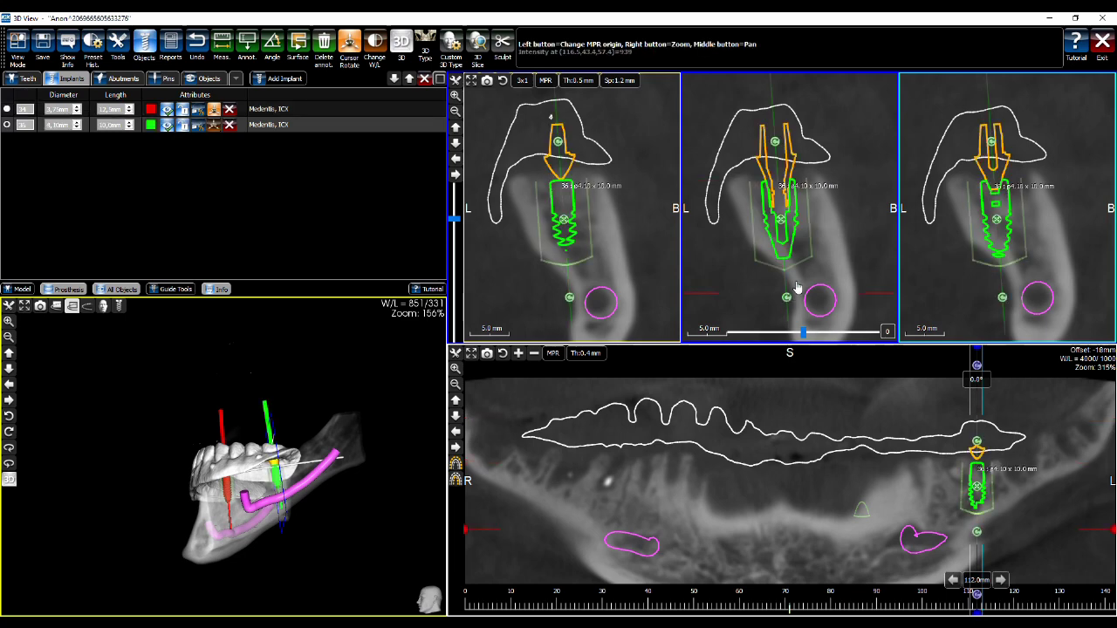
Tilt implant 36 in the cross-sections, then shift the cross-sections to 23.6 mm near tooth 46
{"action": "left_click_drag", "start_coordinate": [349, 419], "coordinate": [539, 369]}
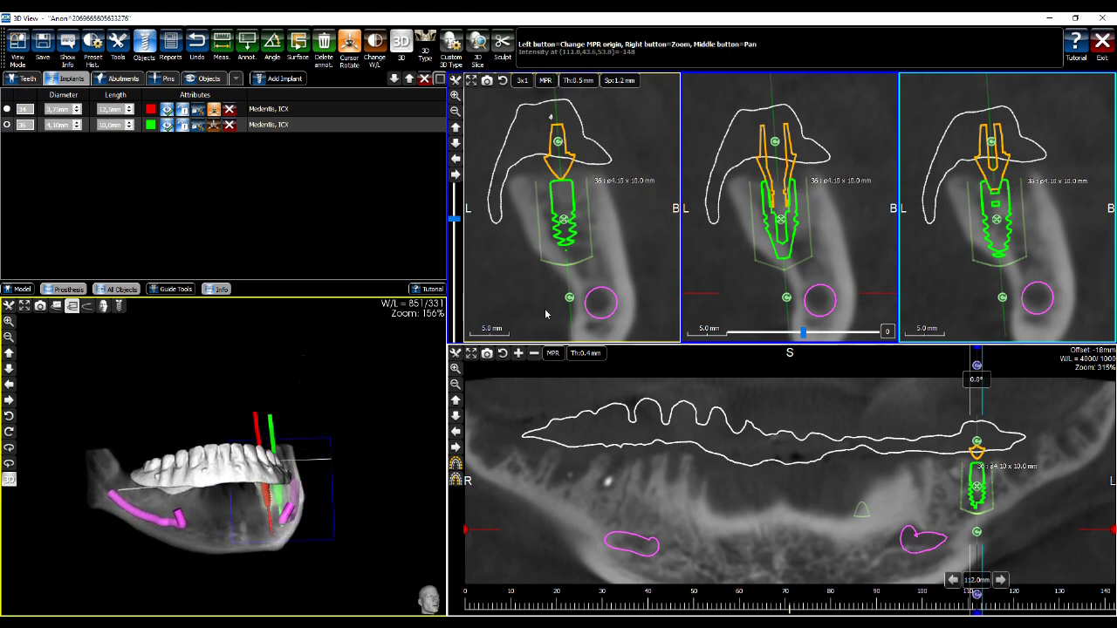
{"action": "left_click_drag", "start_coordinate": [375, 354], "coordinate": [401, 413]}
{"action": "left_click_drag", "start_coordinate": [778, 180], "coordinate": [768, 182]}
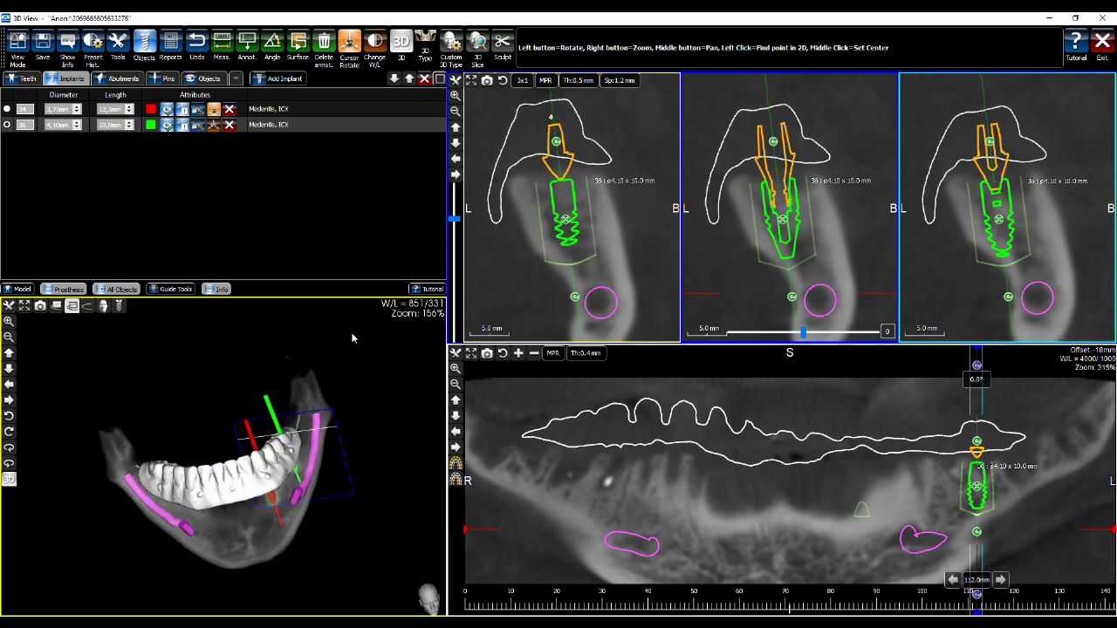
{"action": "left_click", "coordinate": [575, 460]}
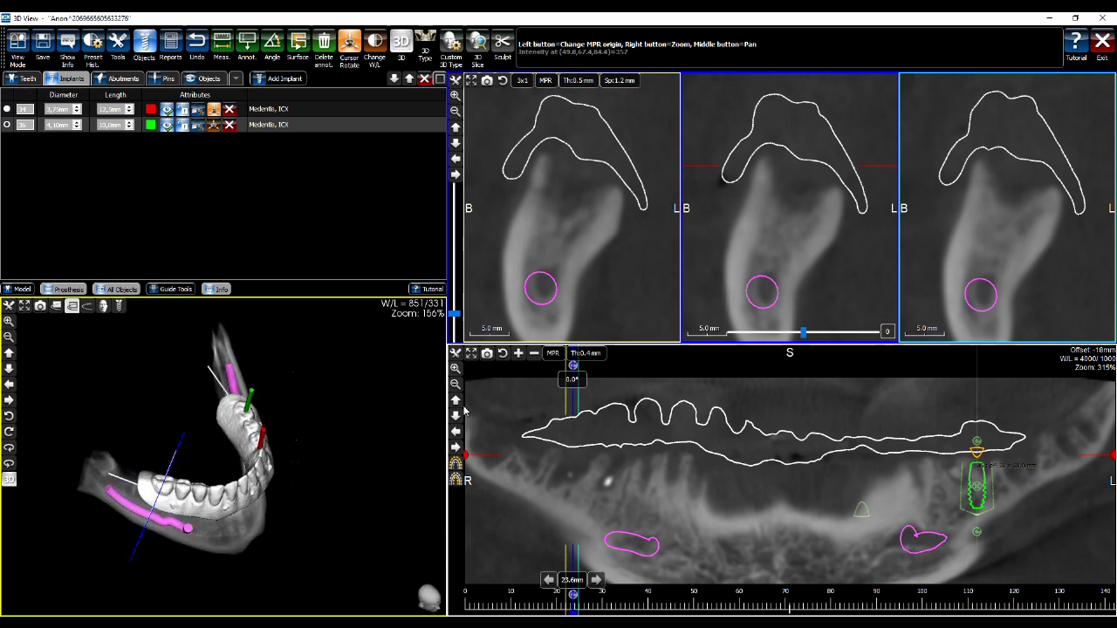
Add implant 46 as ICX 4.10 x 10.0 mm, mark top and bottom points, and accept the nerve warning
{"action": "left_click", "coordinate": [288, 78]}
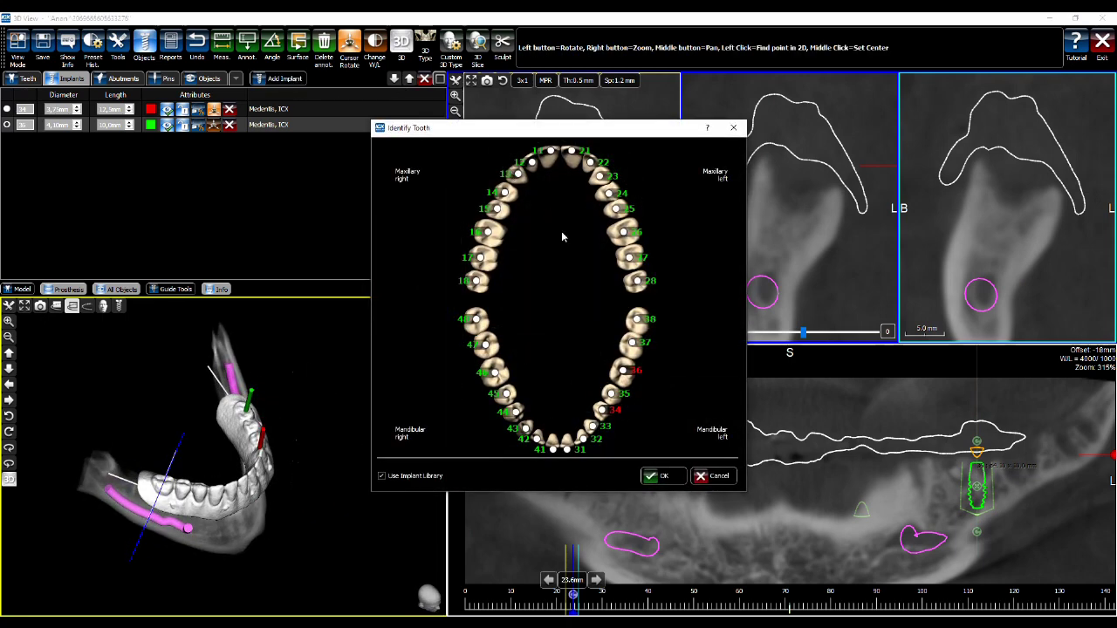
{"action": "left_click", "coordinate": [660, 475]}
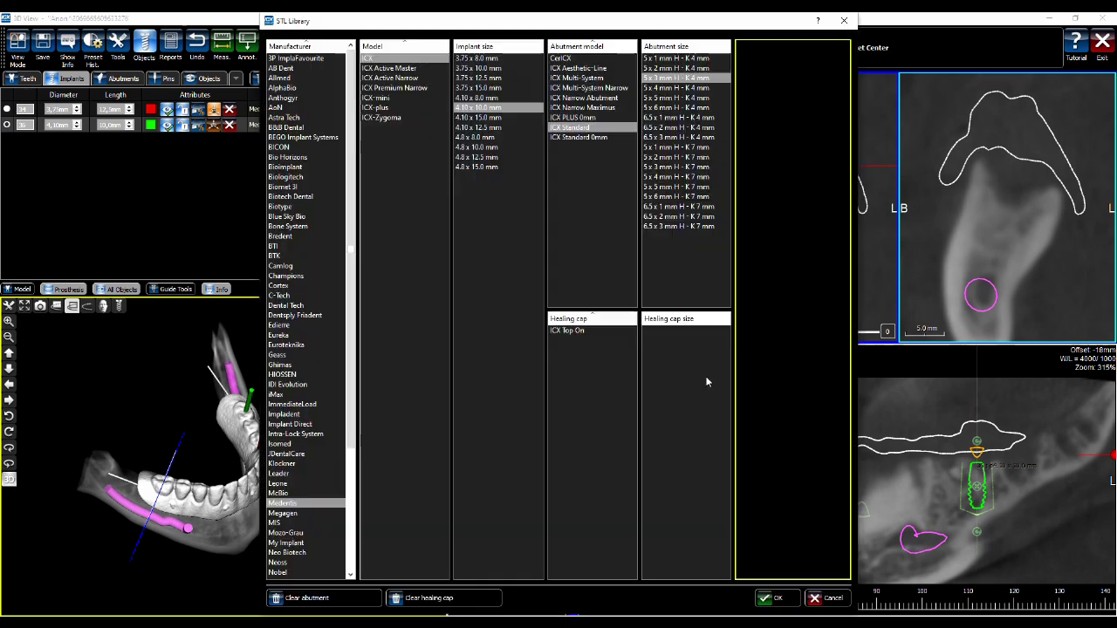
{"action": "left_click", "coordinate": [478, 108]}
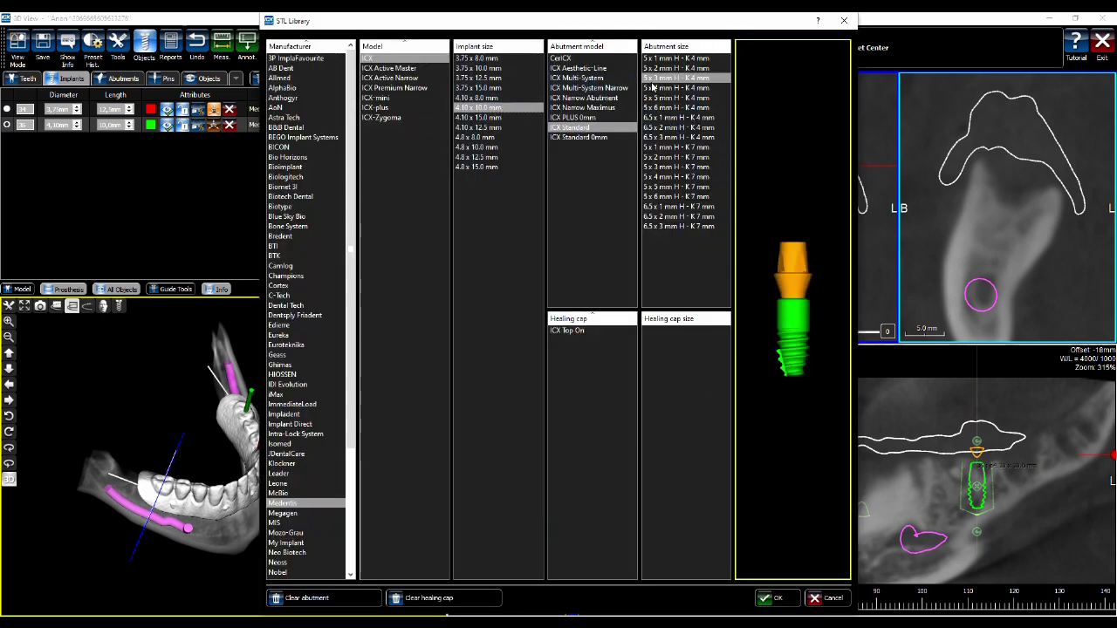
{"action": "left_click", "coordinate": [771, 598]}
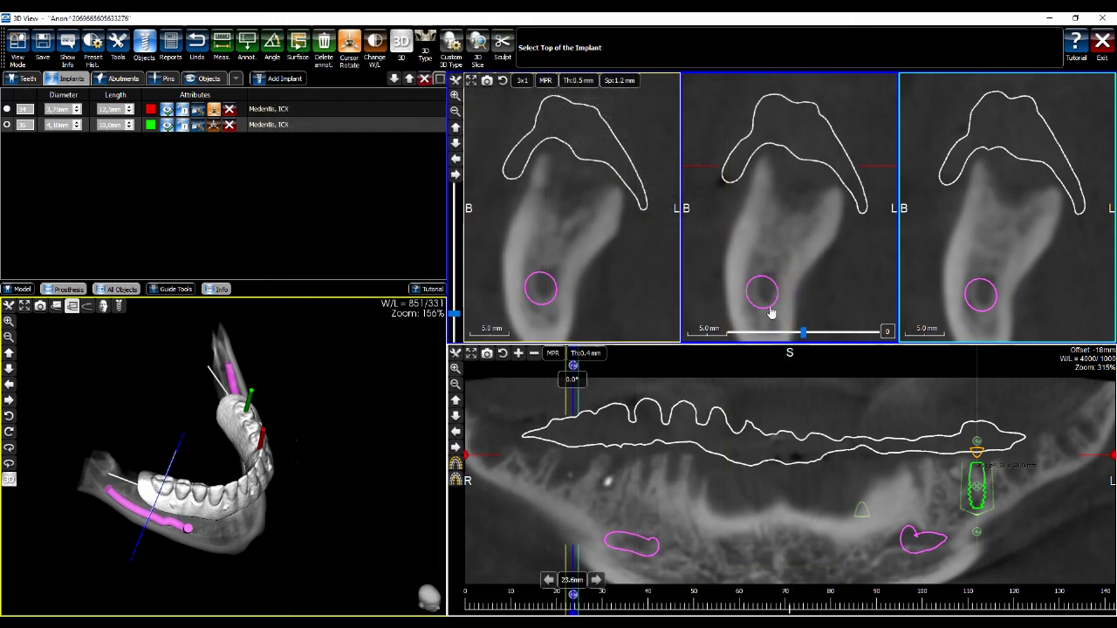
{"action": "left_click", "coordinate": [794, 195]}
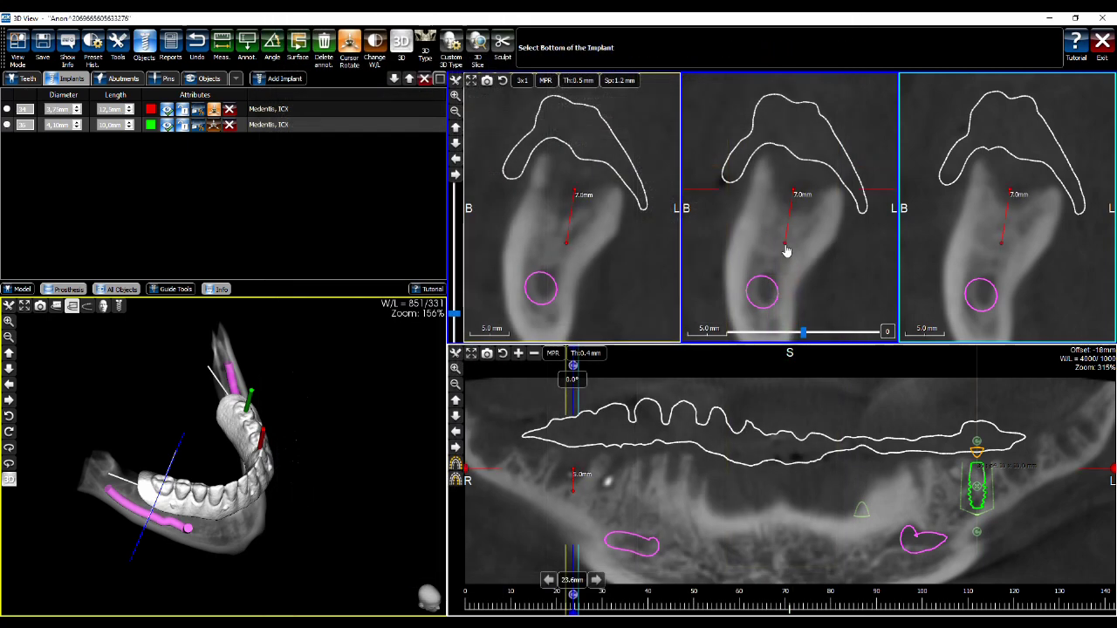
{"action": "left_click", "coordinate": [779, 316]}
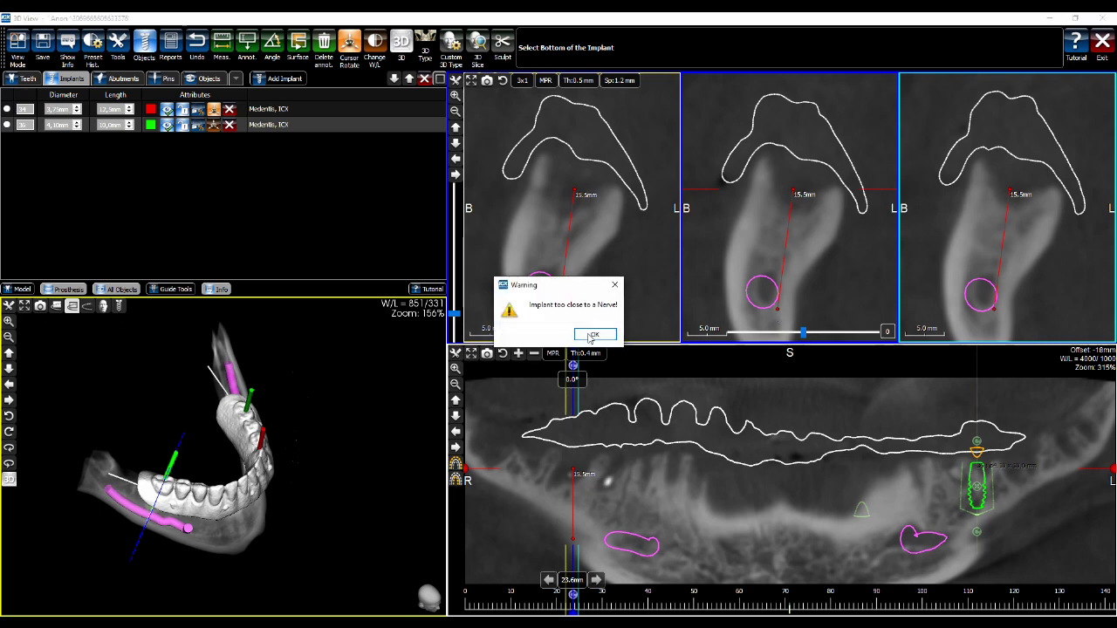
{"action": "left_click", "coordinate": [593, 335]}
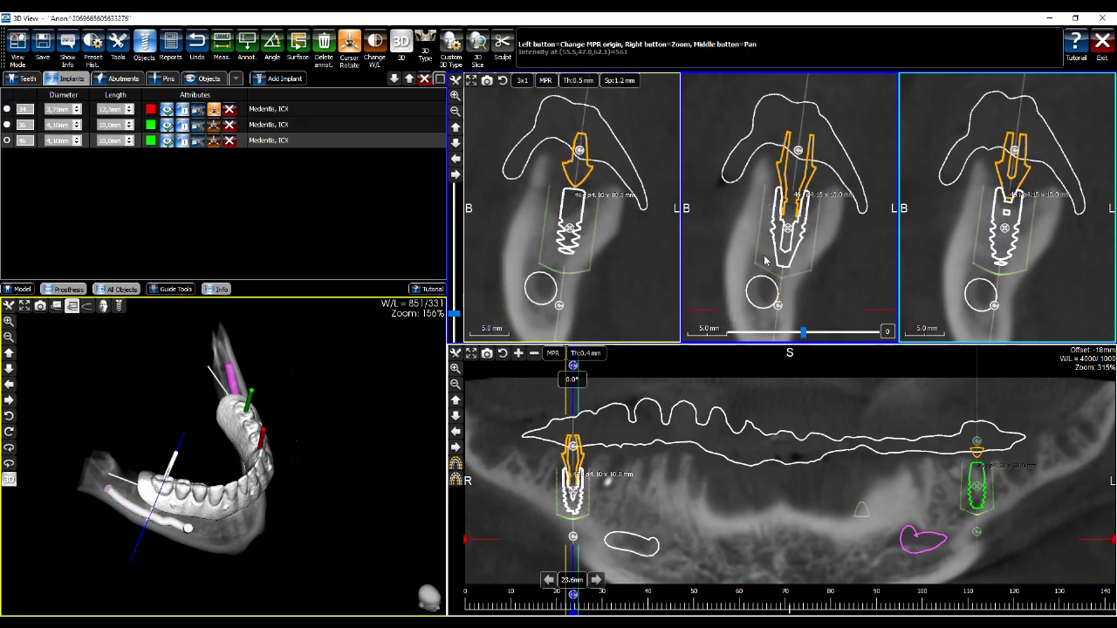
Reposition the tooth 46 implant and make it more upright in the cross-sections
{"action": "middle_click_drag", "start_coordinate": [850, 232], "coordinate": [850, 206]}
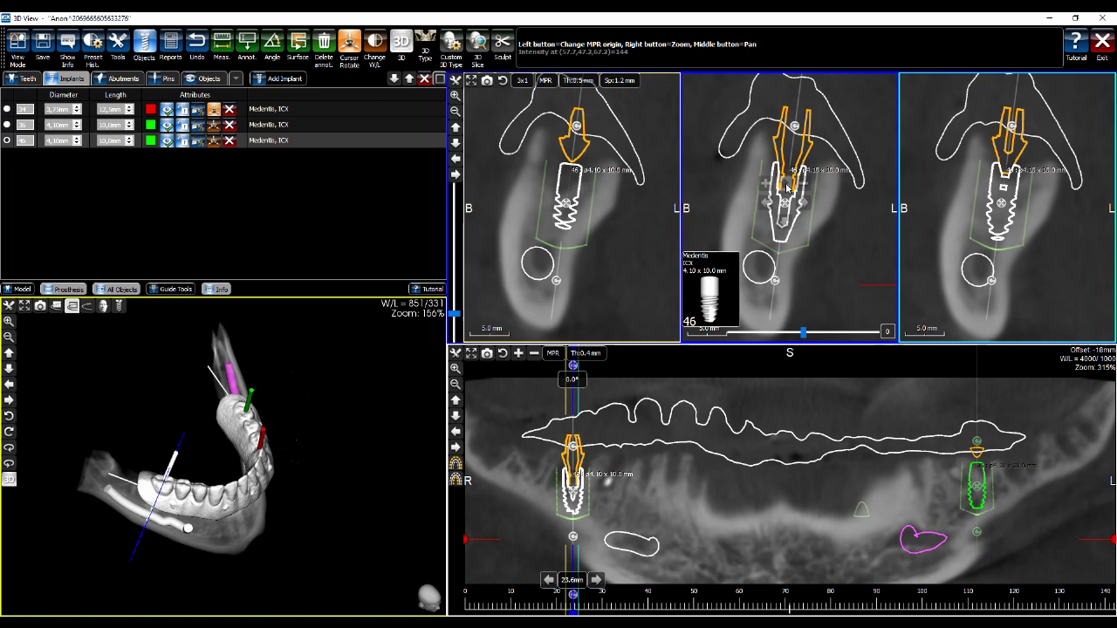
{"action": "left_click", "coordinate": [785, 185]}
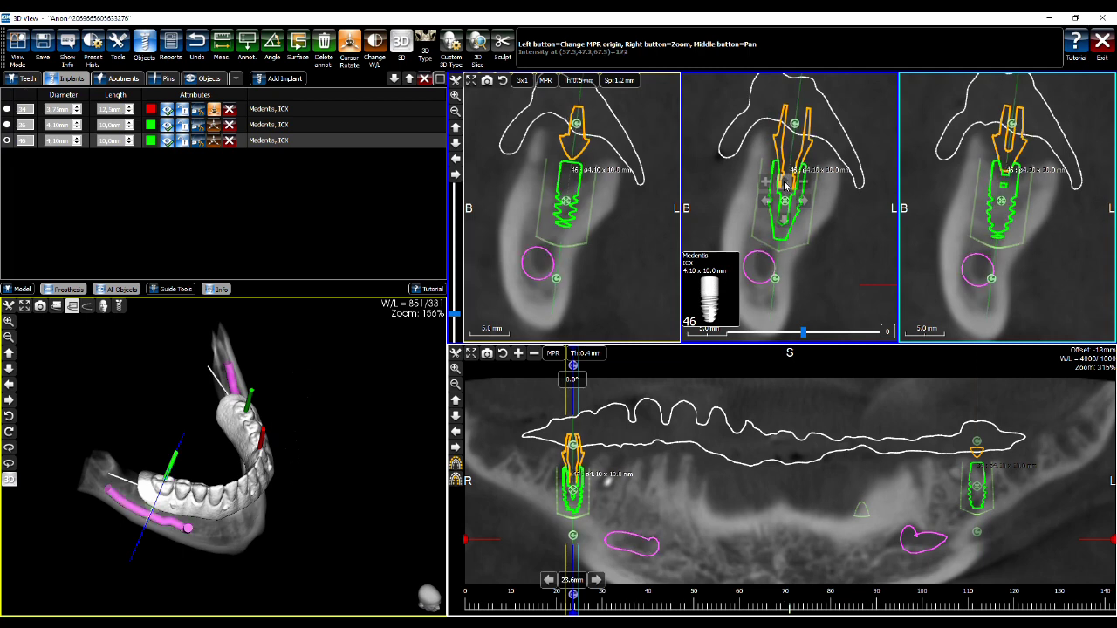
{"action": "left_click_drag", "start_coordinate": [785, 185], "coordinate": [807, 201]}
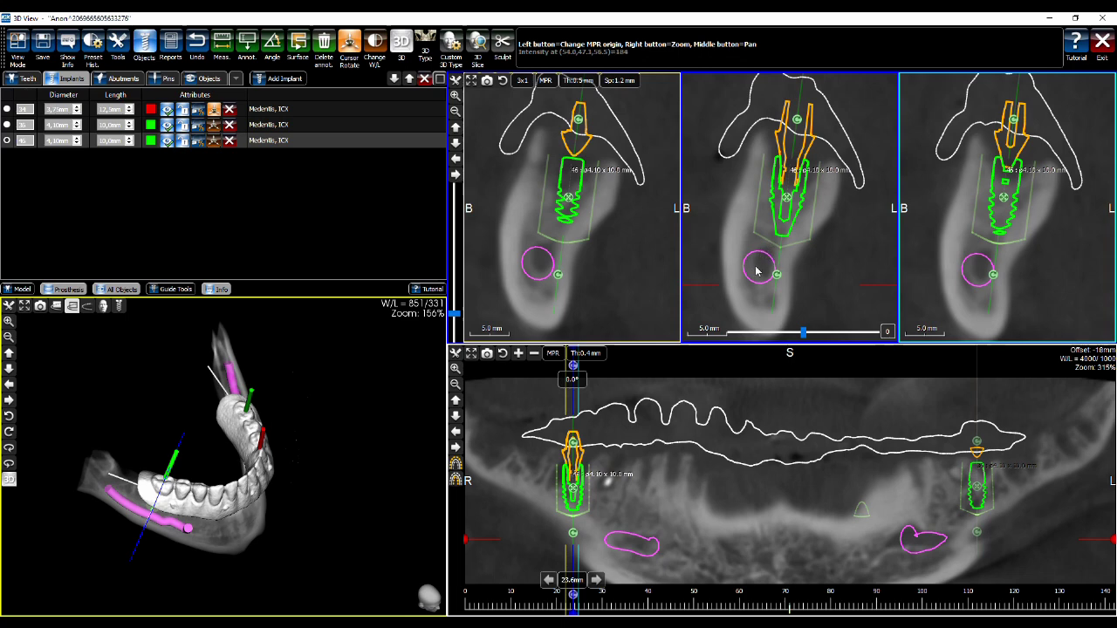
{"action": "mouse_move", "coordinate": [786, 199]}
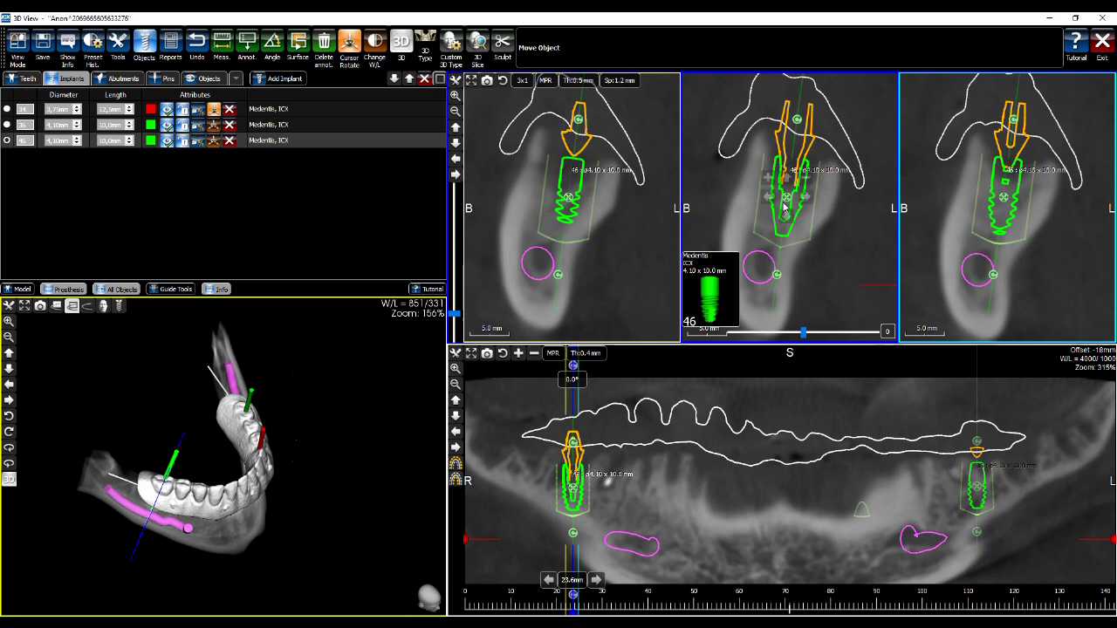
{"action": "left_click_drag", "start_coordinate": [787, 199], "coordinate": [789, 198]}
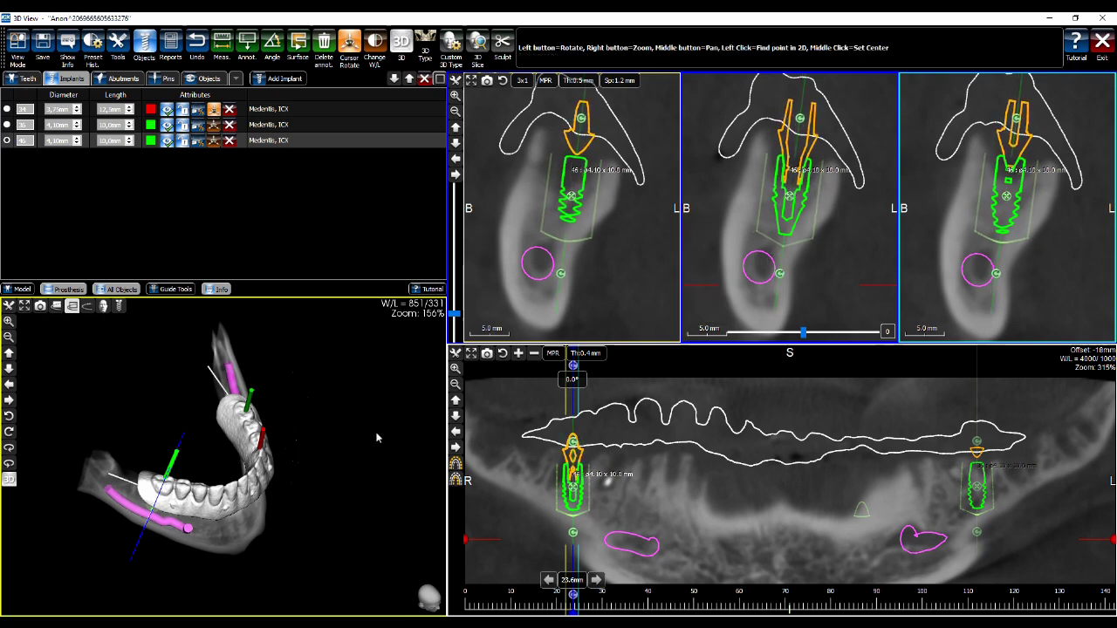
{"action": "left_click_drag", "start_coordinate": [380, 436], "coordinate": [308, 342]}
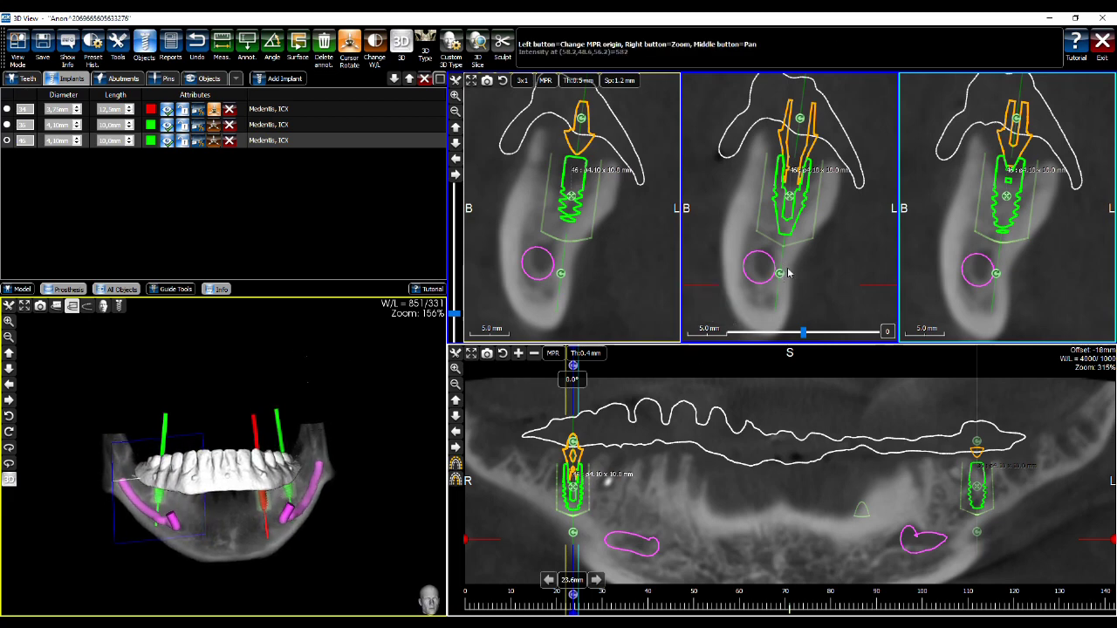
{"action": "left_click_drag", "start_coordinate": [787, 157], "coordinate": [794, 156]}
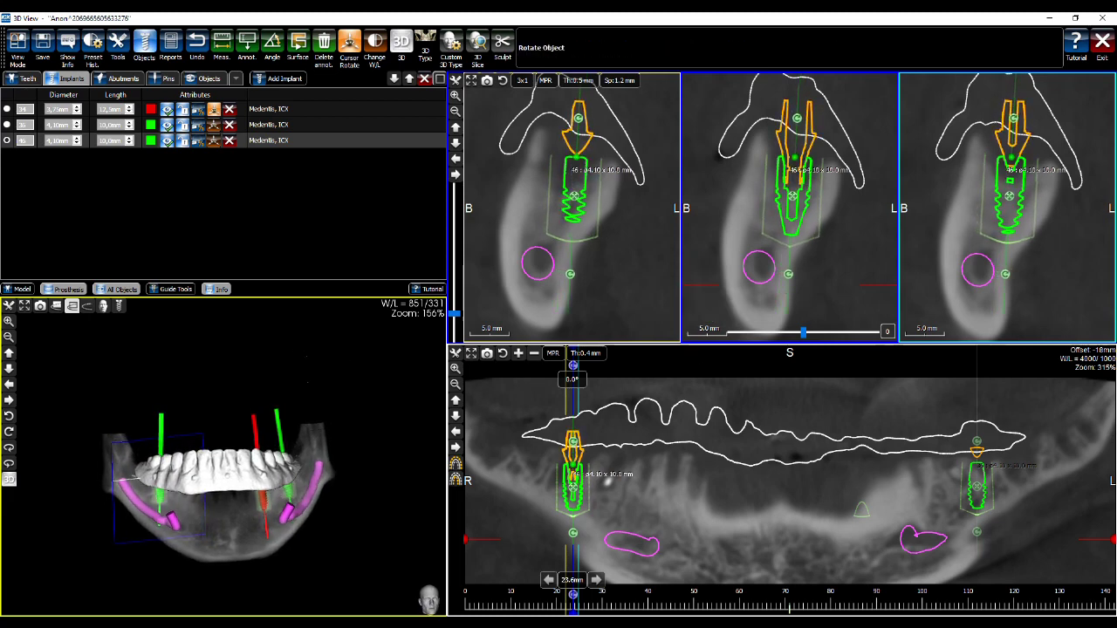
Tilt implant 36 slightly and move the cross-sections to 46.0 mm over the empty mid-jaw bone
{"action": "left_click_drag", "start_coordinate": [325, 377], "coordinate": [332, 380]}
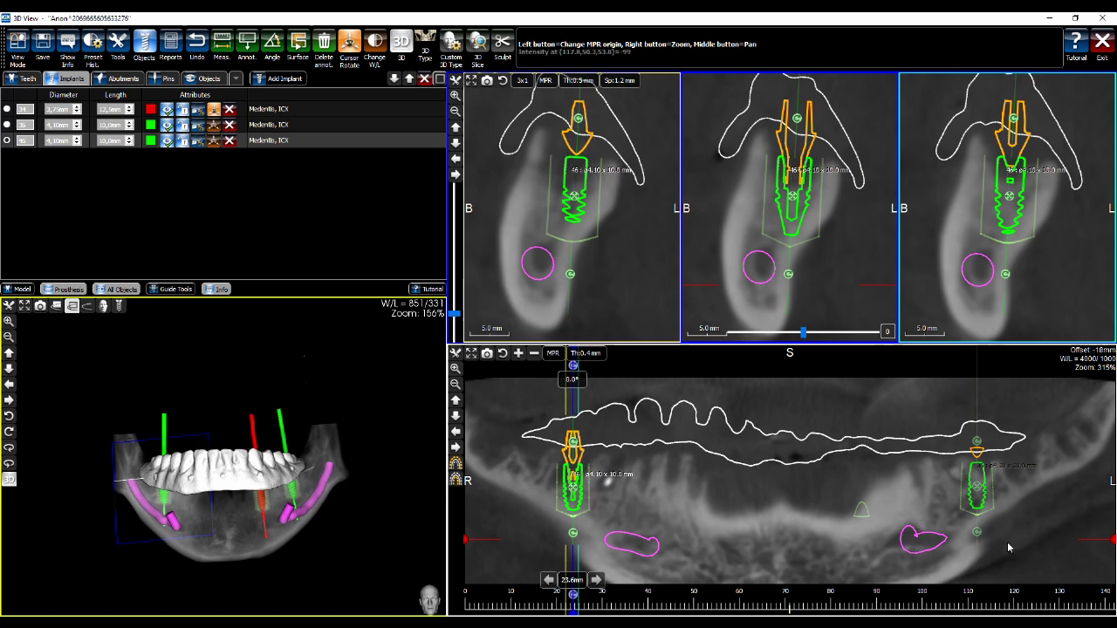
{"action": "left_click_drag", "start_coordinate": [978, 533], "coordinate": [969, 530]}
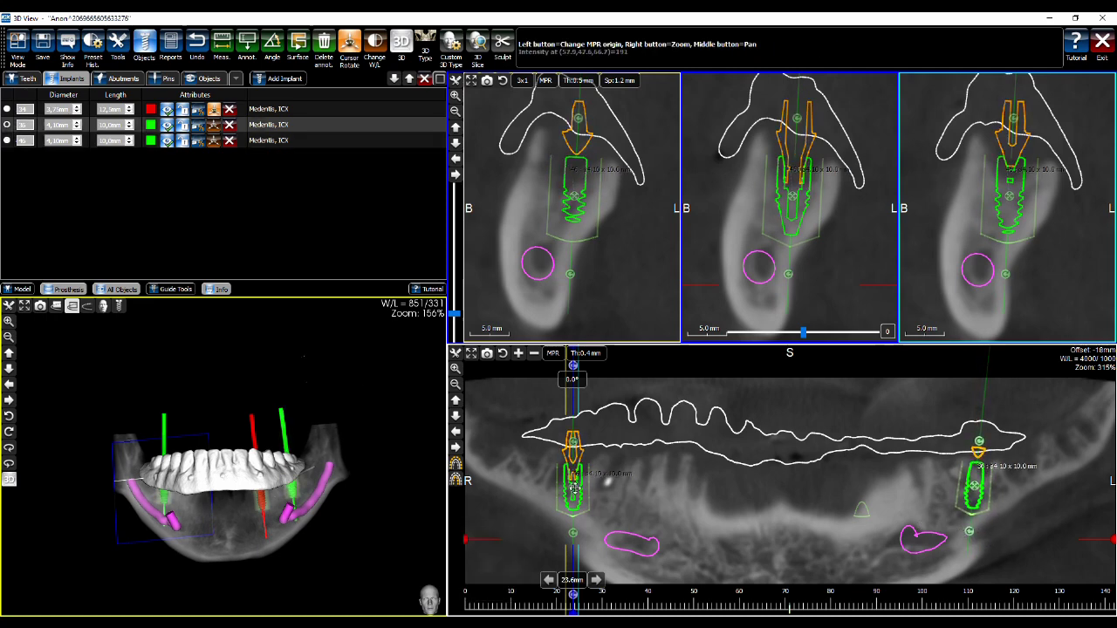
{"action": "left_click", "coordinate": [574, 489]}
{"action": "left_click", "coordinate": [675, 479]}
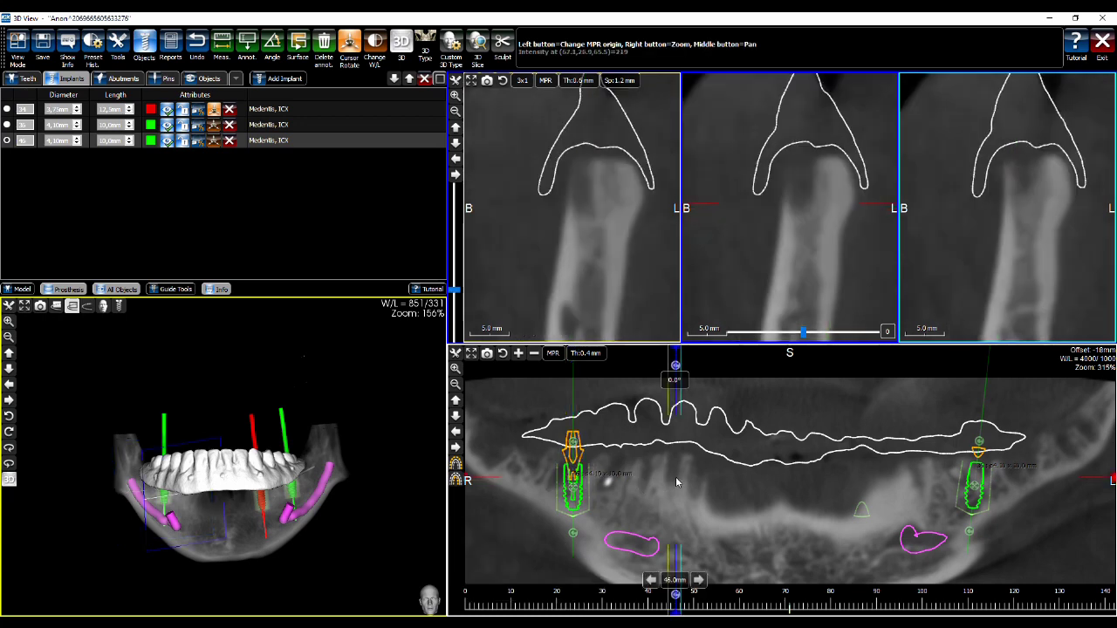
Add implant 43 as ICX 3.75 x 12.5 mm with abutment near 48.0 mm, marking top and bottom points
{"action": "left_click_drag", "start_coordinate": [675, 476], "coordinate": [684, 490]}
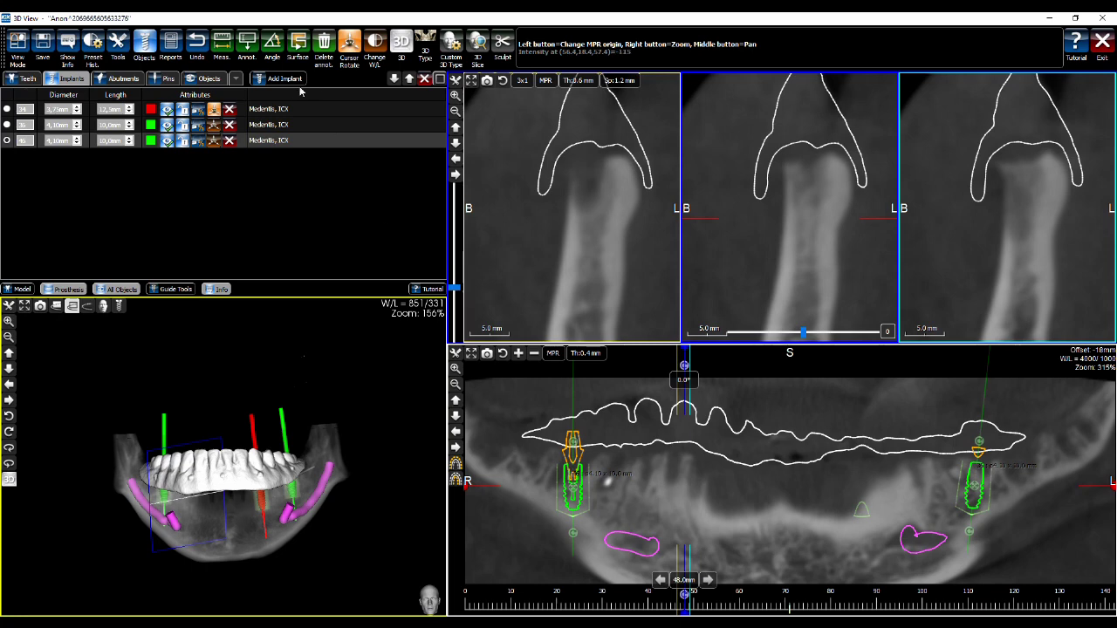
{"action": "left_click_drag", "start_coordinate": [278, 348], "coordinate": [341, 193]}
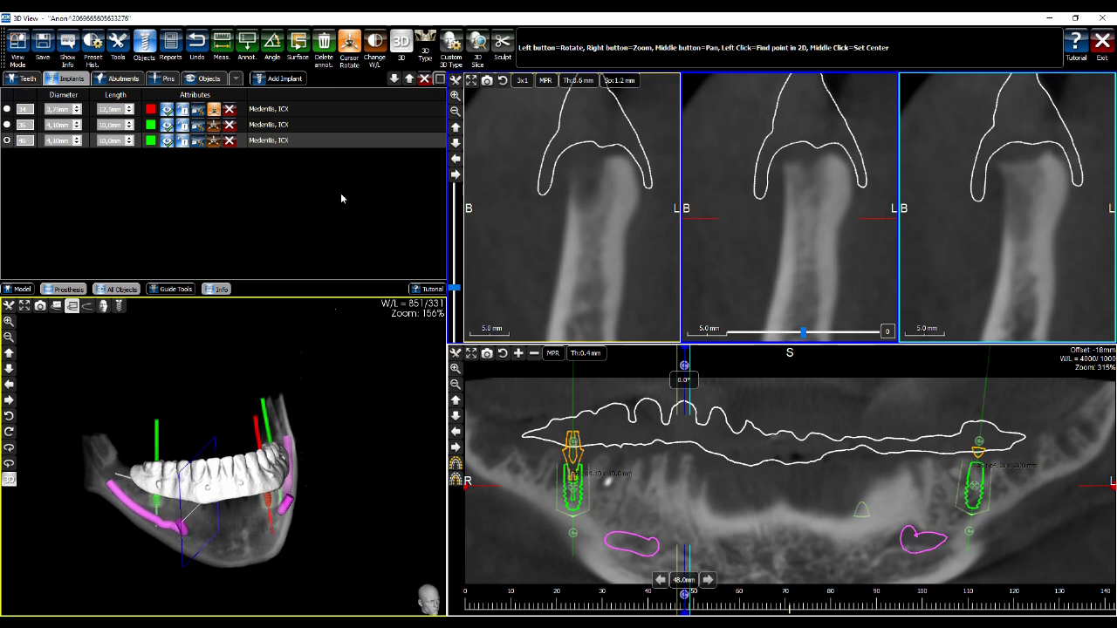
{"action": "left_click", "coordinate": [286, 80]}
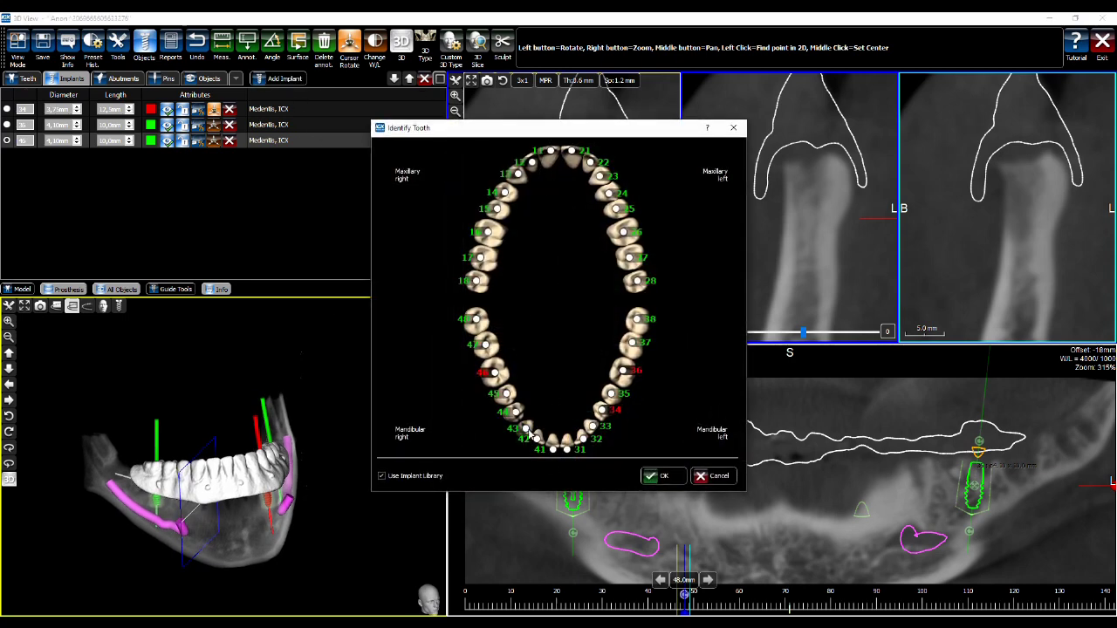
{"action": "left_click", "coordinate": [657, 476]}
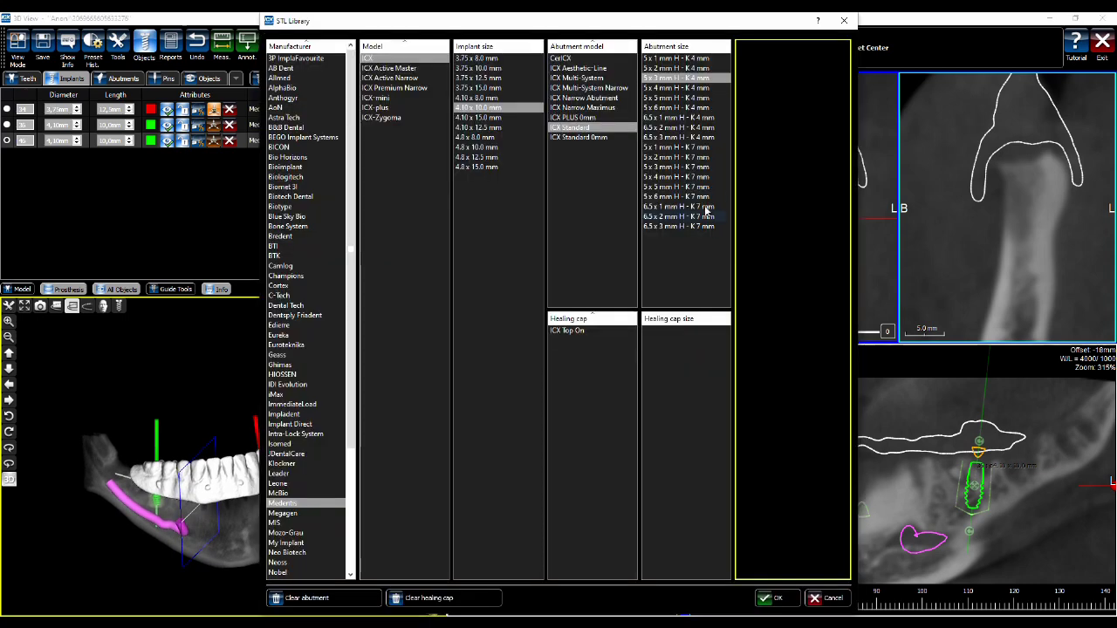
{"action": "left_click", "coordinate": [665, 79]}
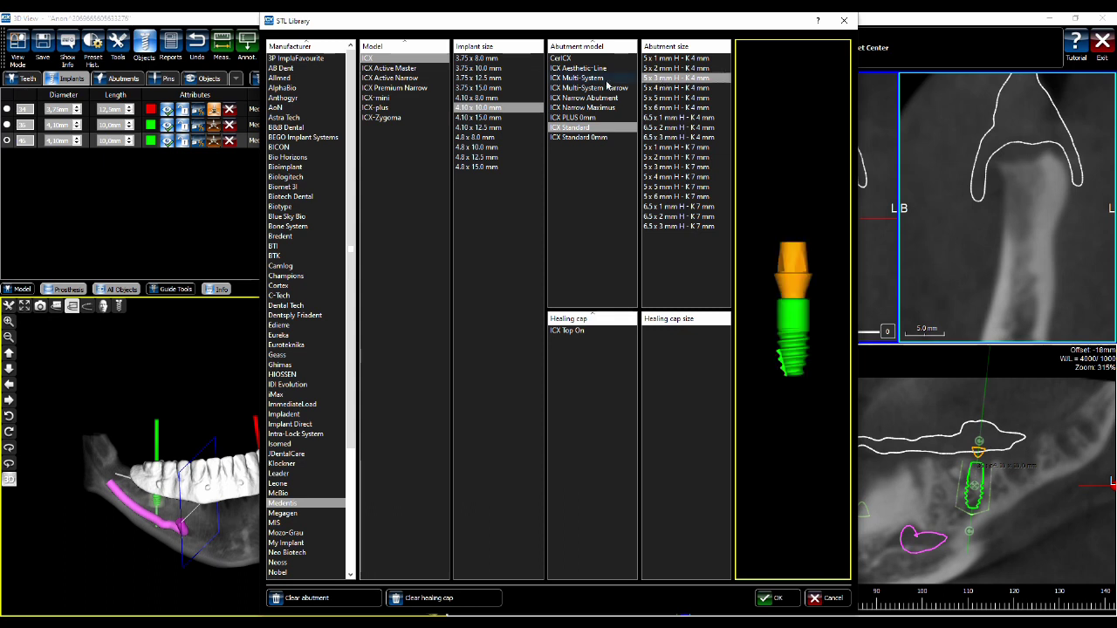
{"action": "left_click", "coordinate": [493, 79]}
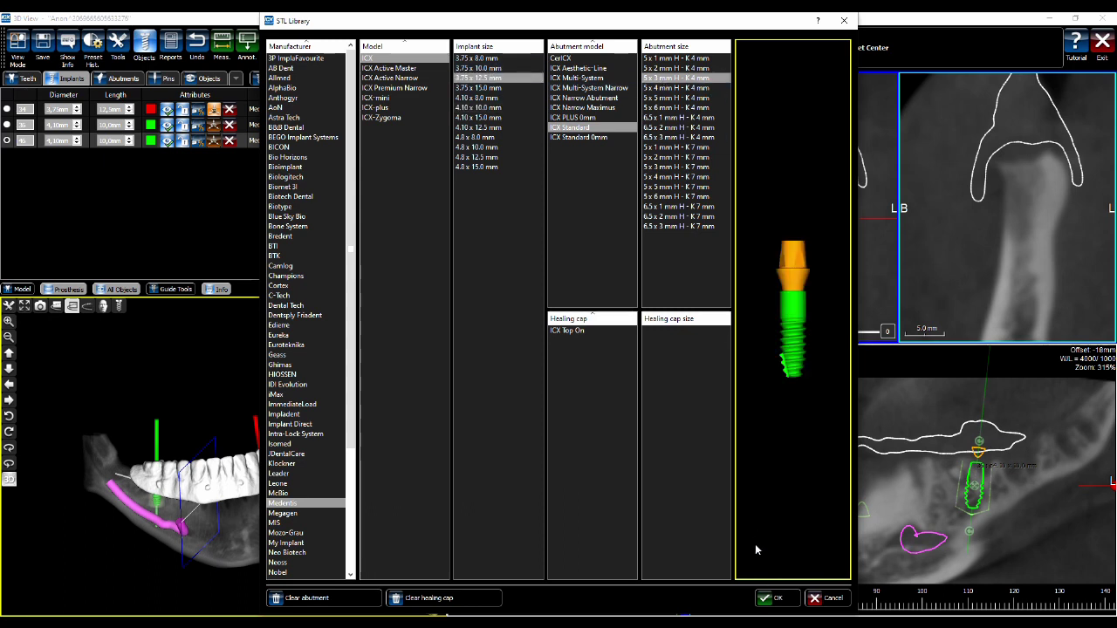
{"action": "left_click", "coordinate": [772, 598]}
{"action": "left_click", "coordinate": [813, 177]}
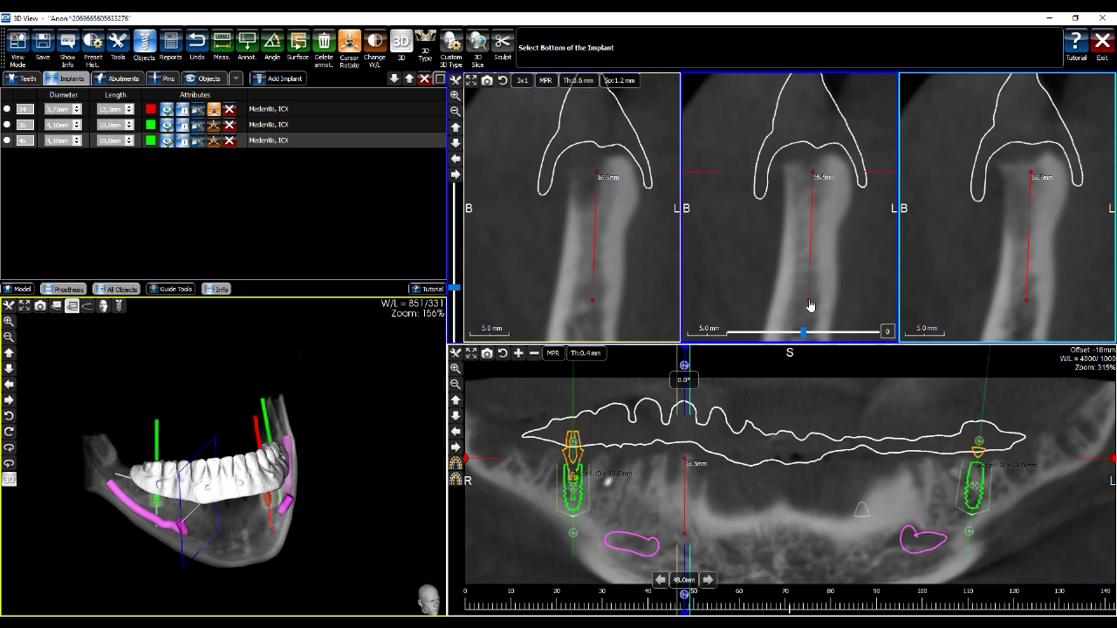
{"action": "left_click", "coordinate": [810, 305]}
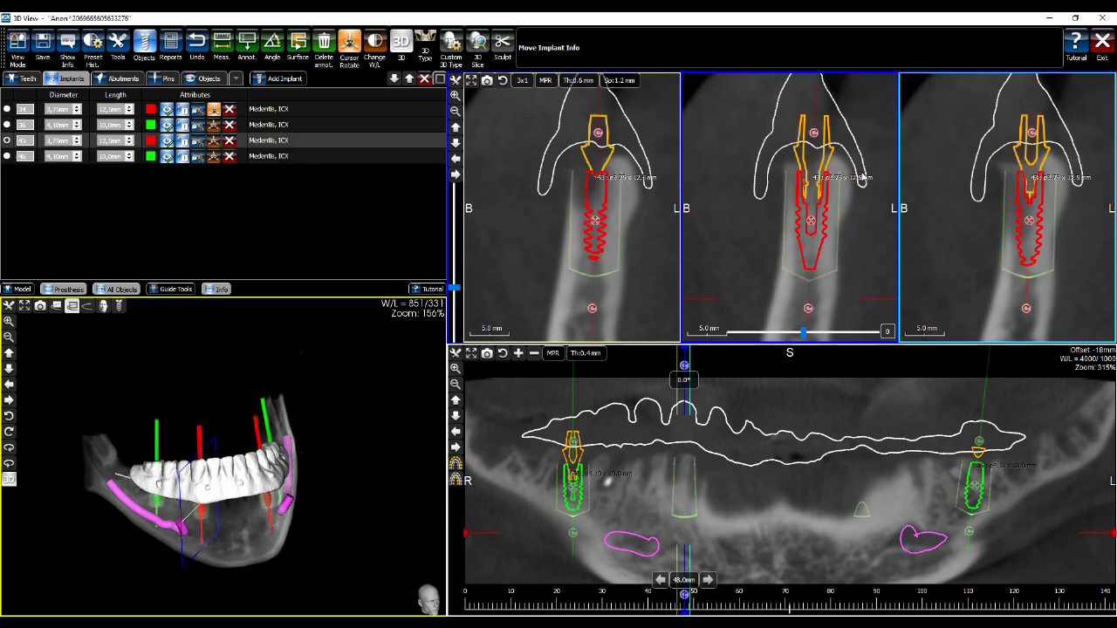
Tilt implant 43 in the panoramic view, then angle implant 34 by about 2.8°
{"action": "left_click_drag", "start_coordinate": [357, 376], "coordinate": [337, 416]}
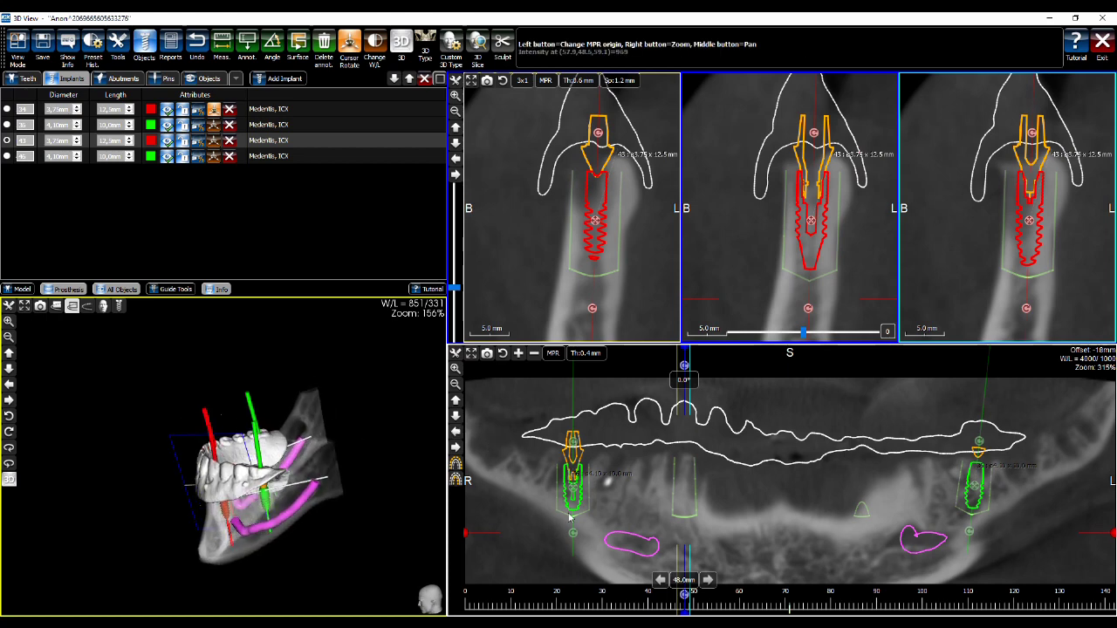
{"action": "scroll", "coordinate": [698, 510], "scroll_direction": "down", "scroll_amount": 4}
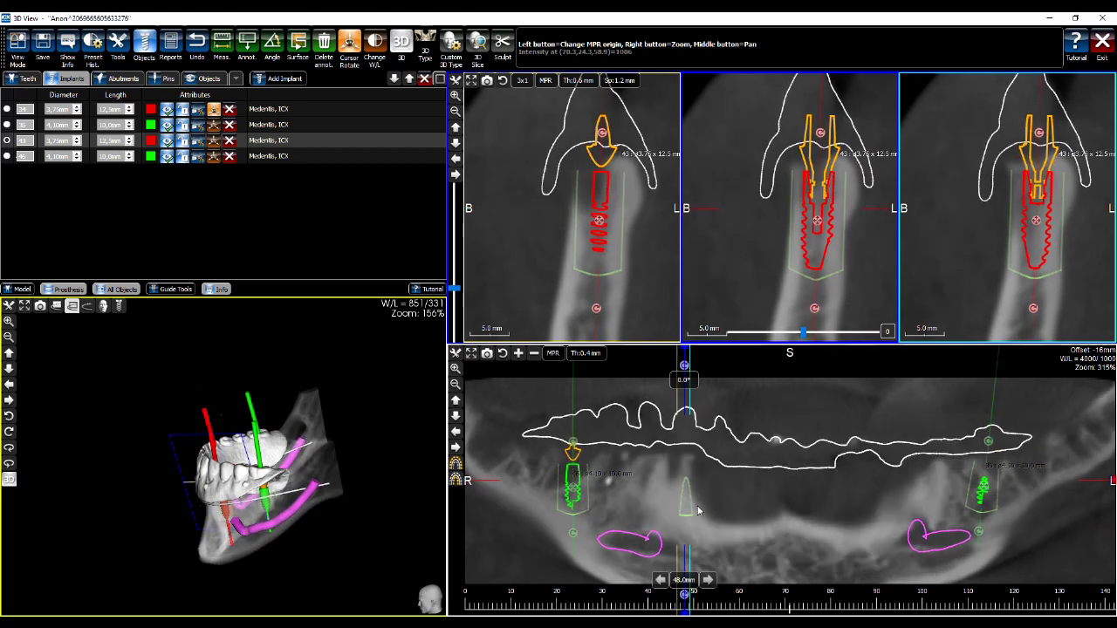
{"action": "scroll", "coordinate": [698, 510], "scroll_direction": "down", "scroll_amount": 2}
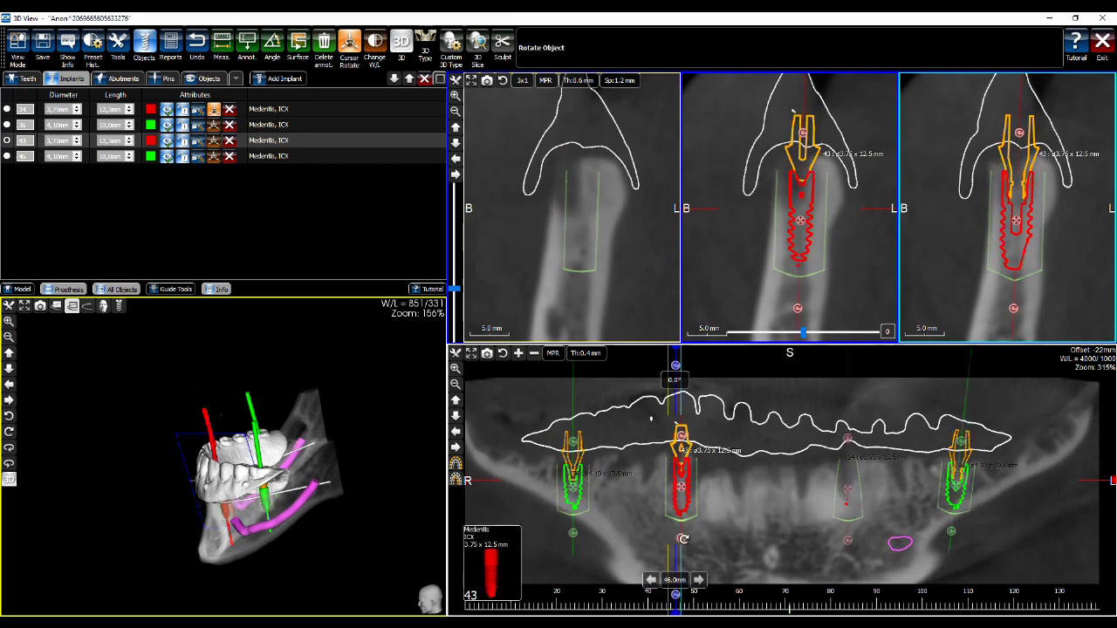
{"action": "left_click_drag", "start_coordinate": [680, 540], "coordinate": [685, 540]}
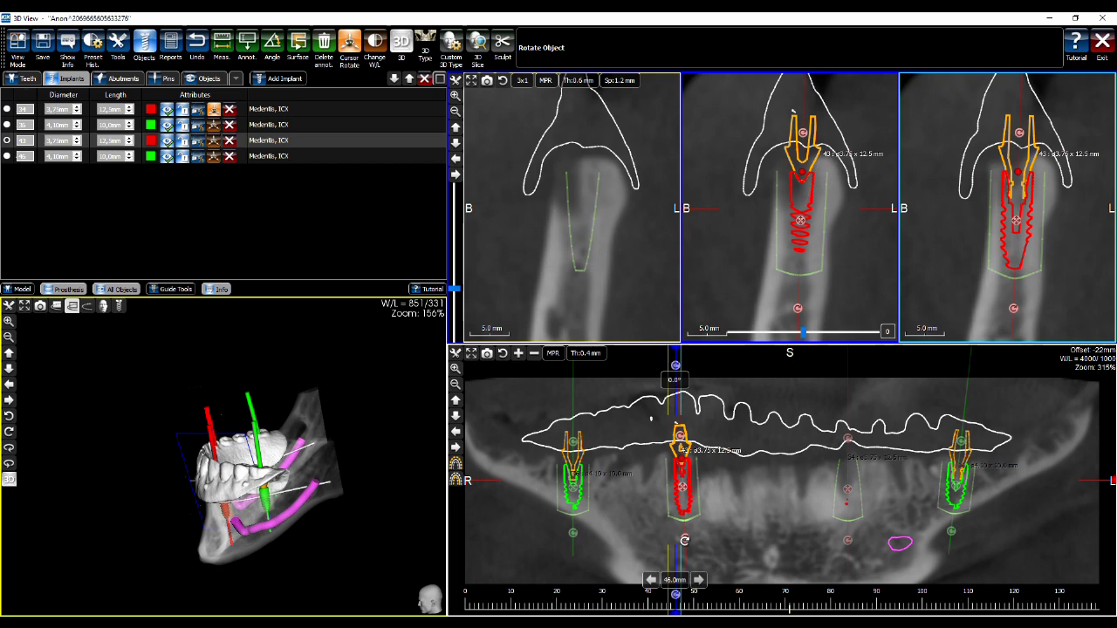
{"action": "left_click", "coordinate": [847, 541]}
{"action": "left_click_drag", "start_coordinate": [847, 541], "coordinate": [852, 541]}
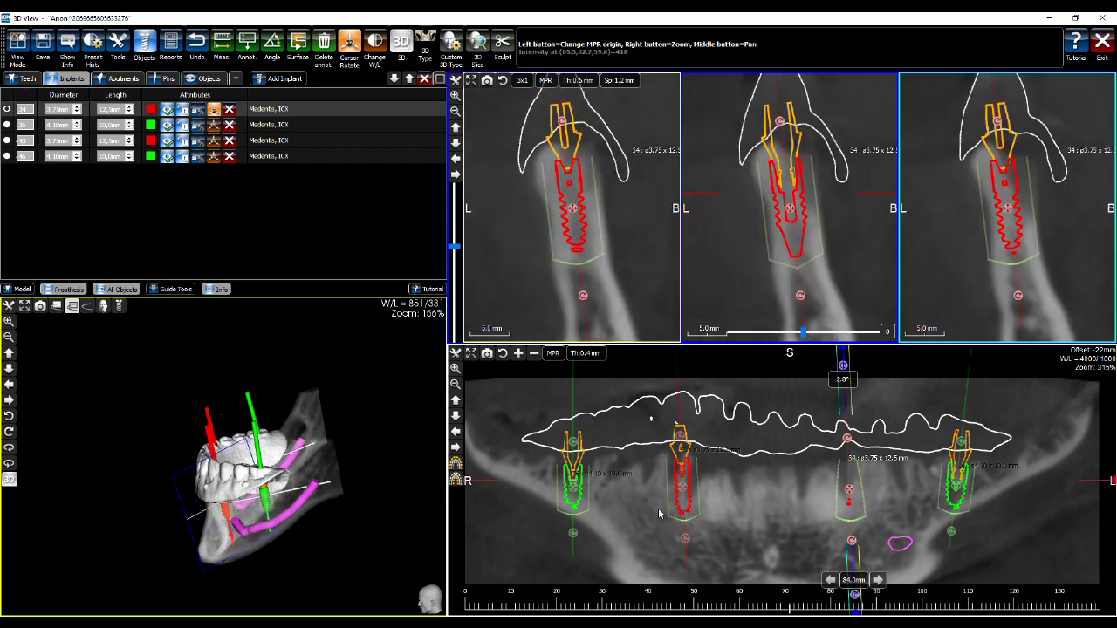
Tilt implants 46 and 36 slightly and check them in a frontal 3D view of the jaw
{"action": "left_click", "coordinate": [574, 530]}
{"action": "left_click_drag", "start_coordinate": [574, 530], "coordinate": [580, 537]}
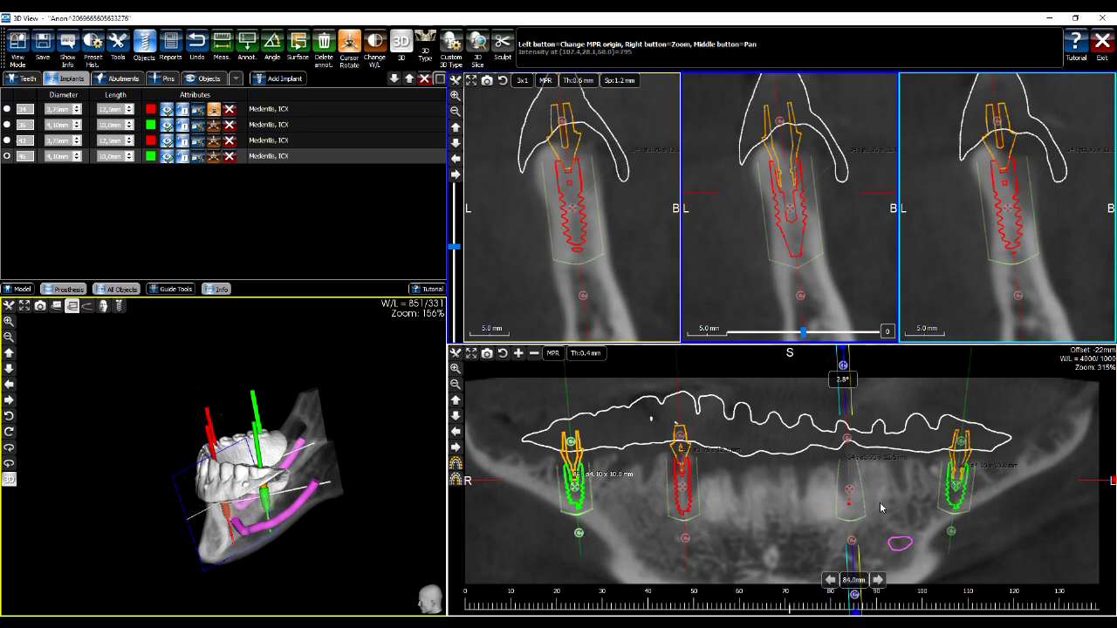
{"action": "left_click", "coordinate": [957, 531]}
{"action": "left_click_drag", "start_coordinate": [958, 530], "coordinate": [956, 531]}
{"action": "left_click_drag", "start_coordinate": [364, 386], "coordinate": [538, 370]}
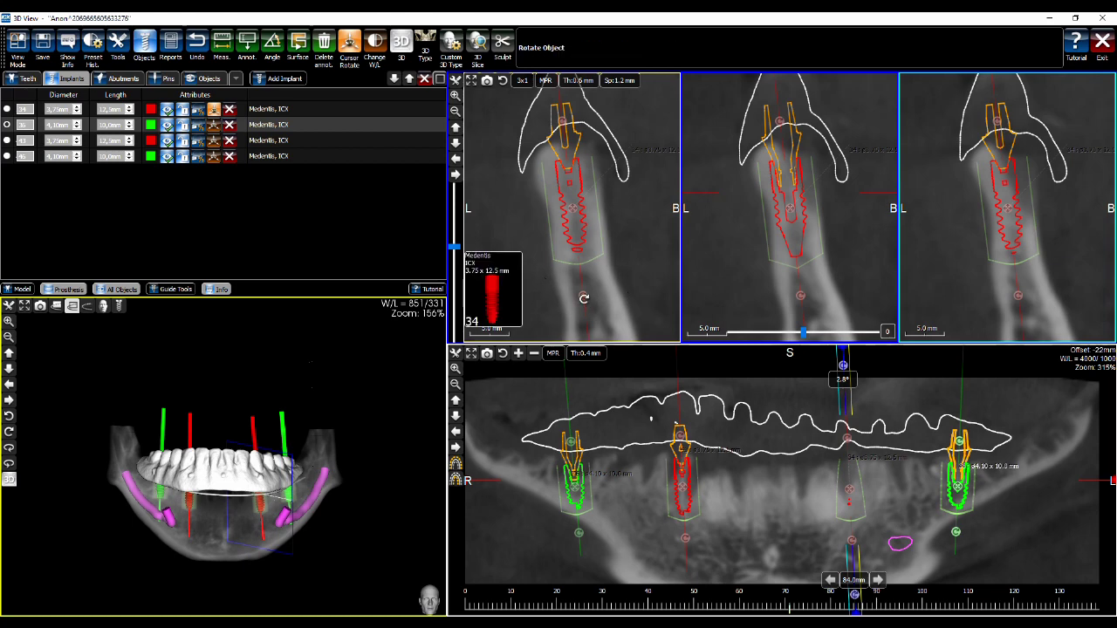
Re-angle implant 34 at the 84.0 mm cross-section and check the implants from above
{"action": "left_click", "coordinate": [788, 206]}
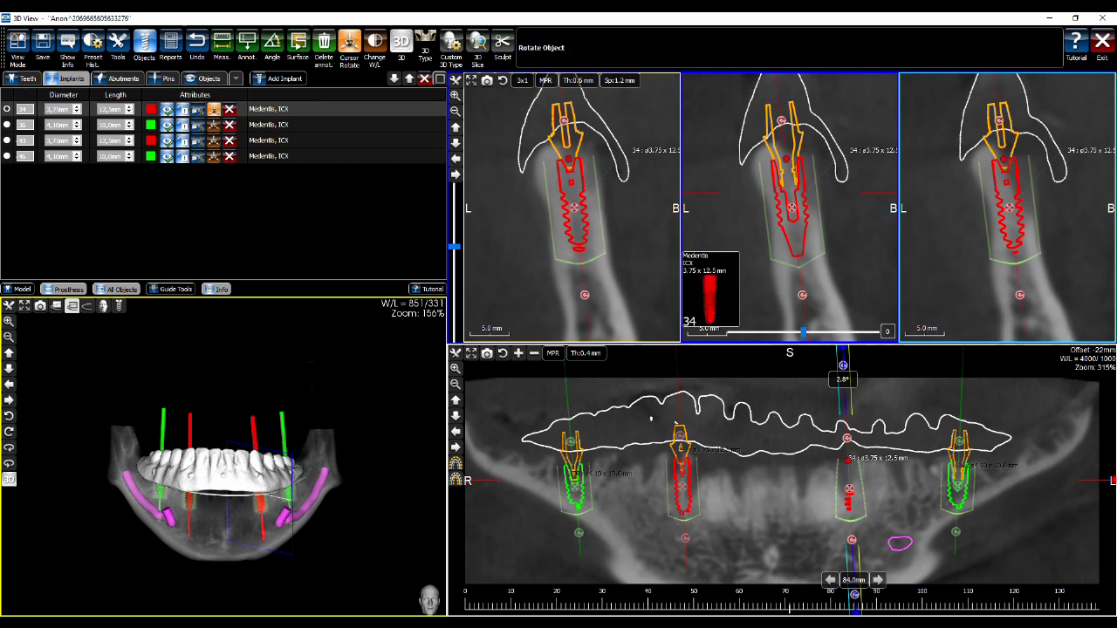
{"action": "left_click_drag", "start_coordinate": [796, 255], "coordinate": [792, 255]}
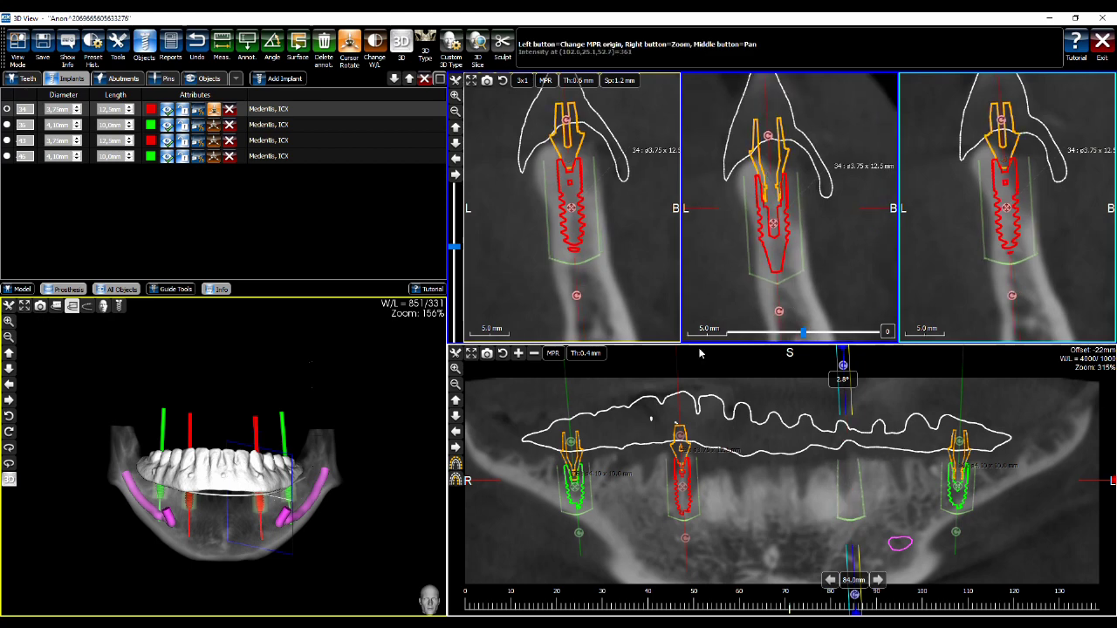
{"action": "left_click_drag", "start_coordinate": [360, 384], "coordinate": [392, 434]}
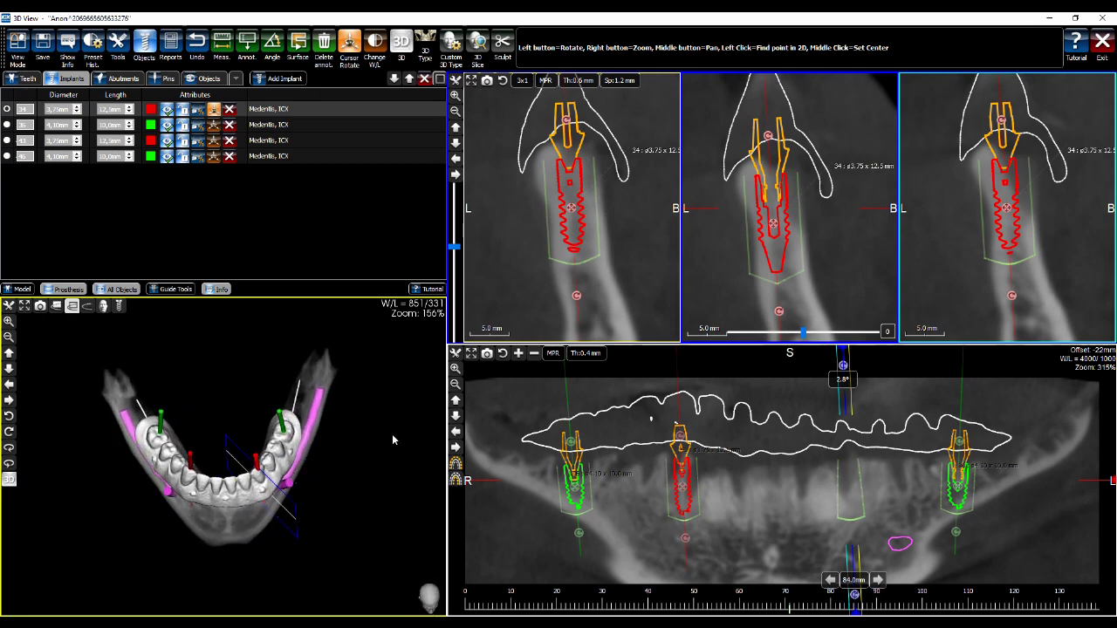
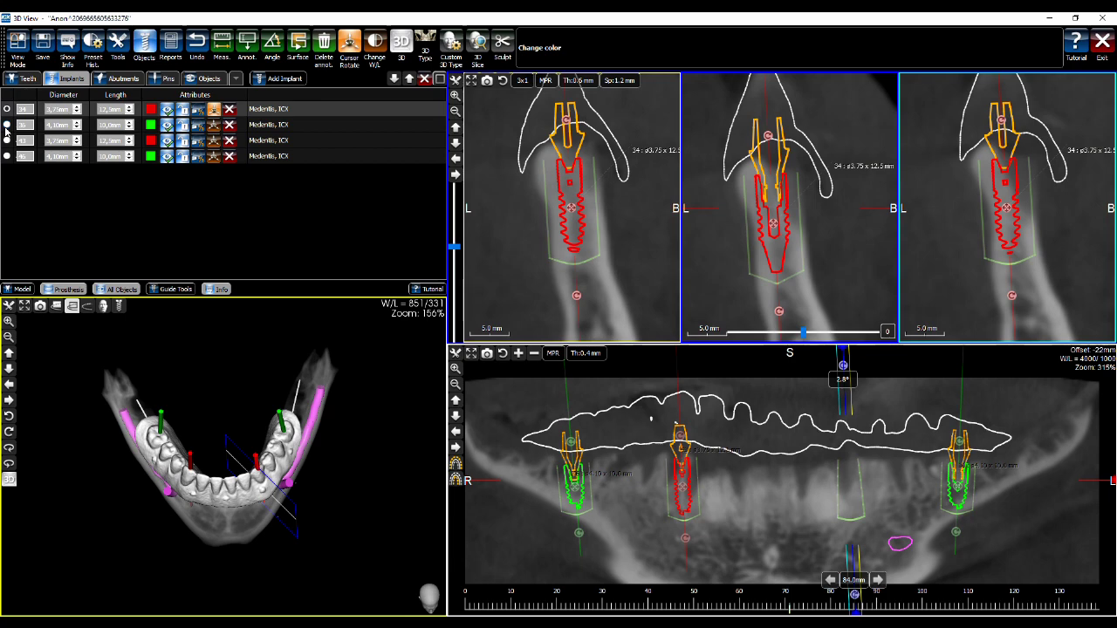
Step the cross-sections through implants 36, 43, 46, back to 36, then 34
{"action": "left_click", "coordinate": [7, 125]}
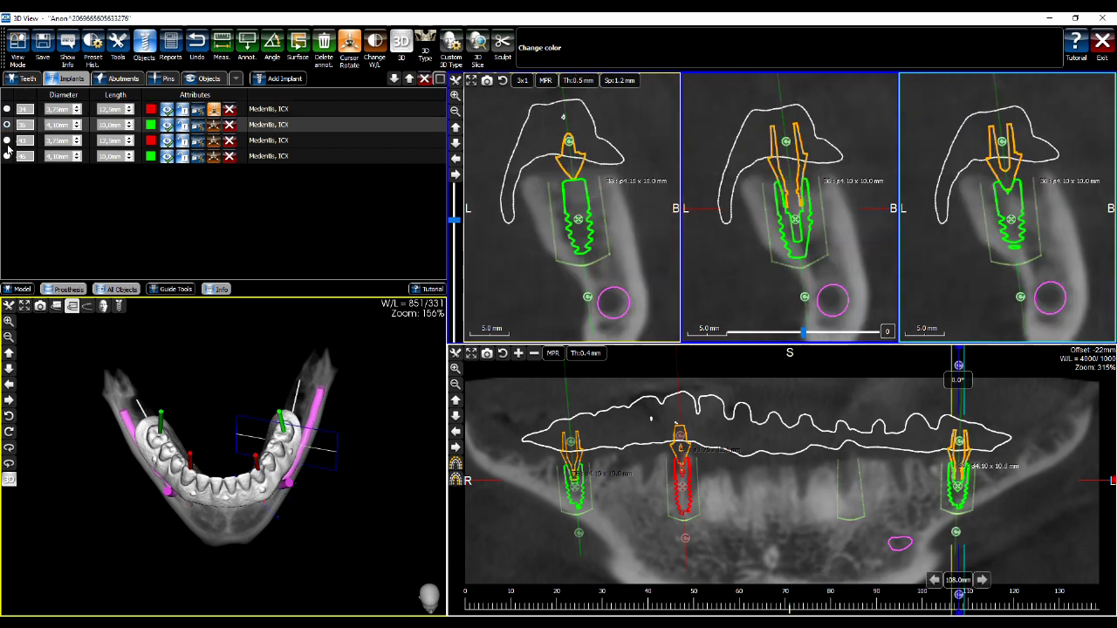
{"action": "left_click", "coordinate": [7, 140]}
{"action": "left_click", "coordinate": [7, 156]}
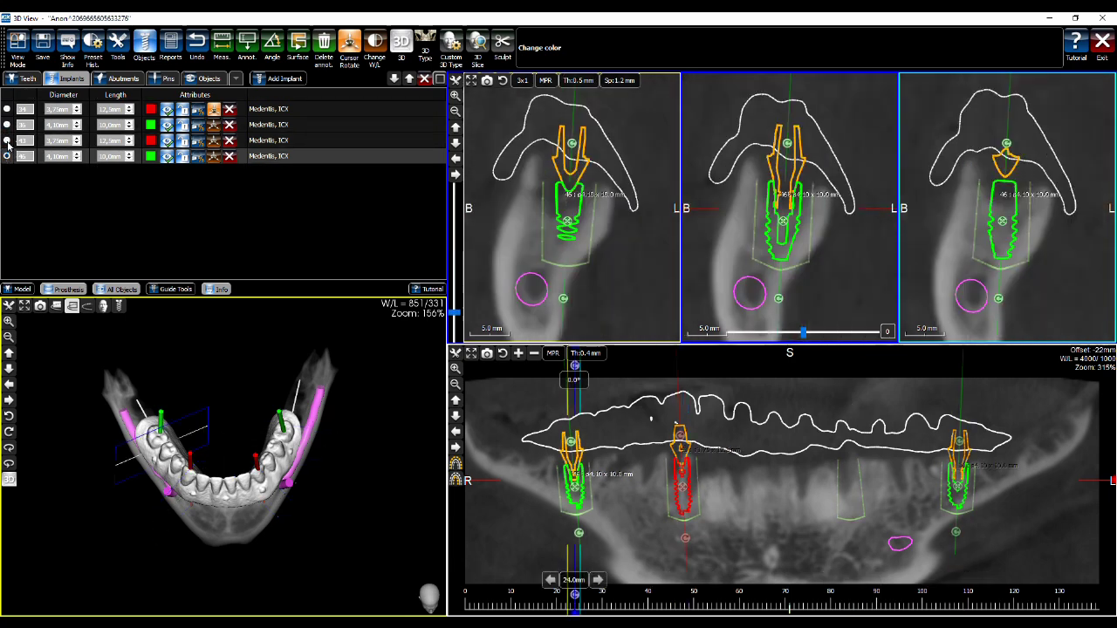
{"action": "left_click", "coordinate": [7, 142]}
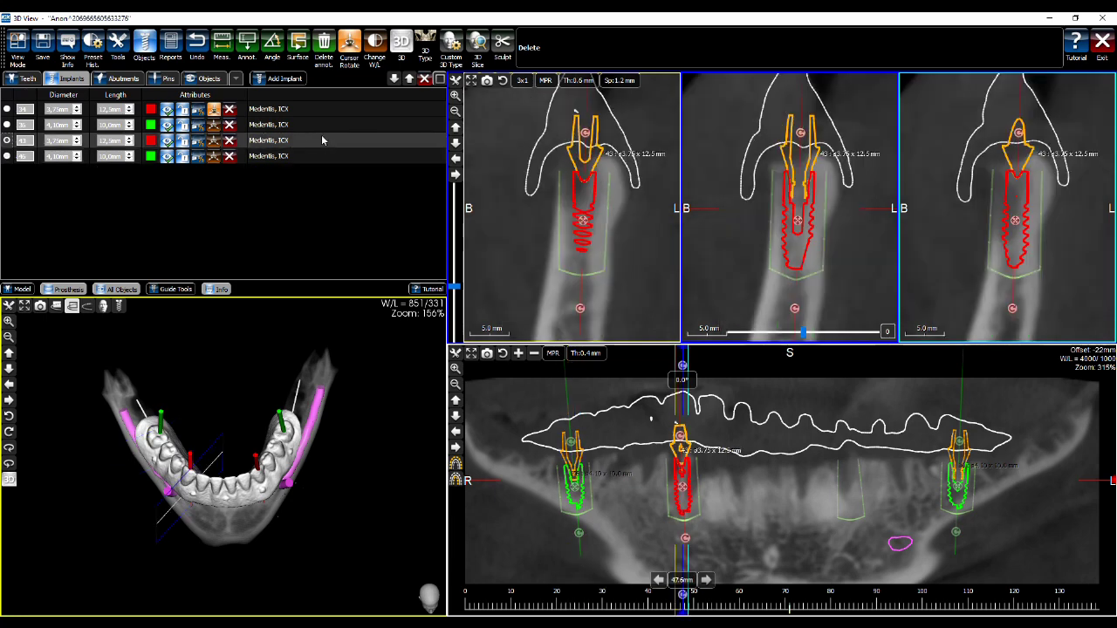
{"action": "left_click", "coordinate": [324, 124]}
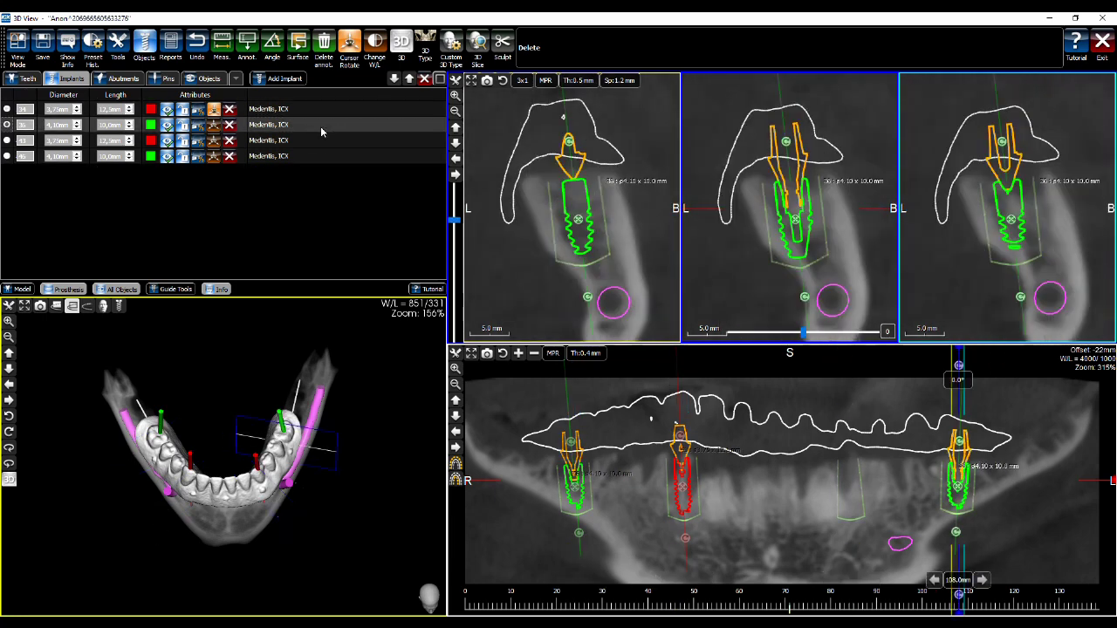
{"action": "left_click", "coordinate": [10, 110]}
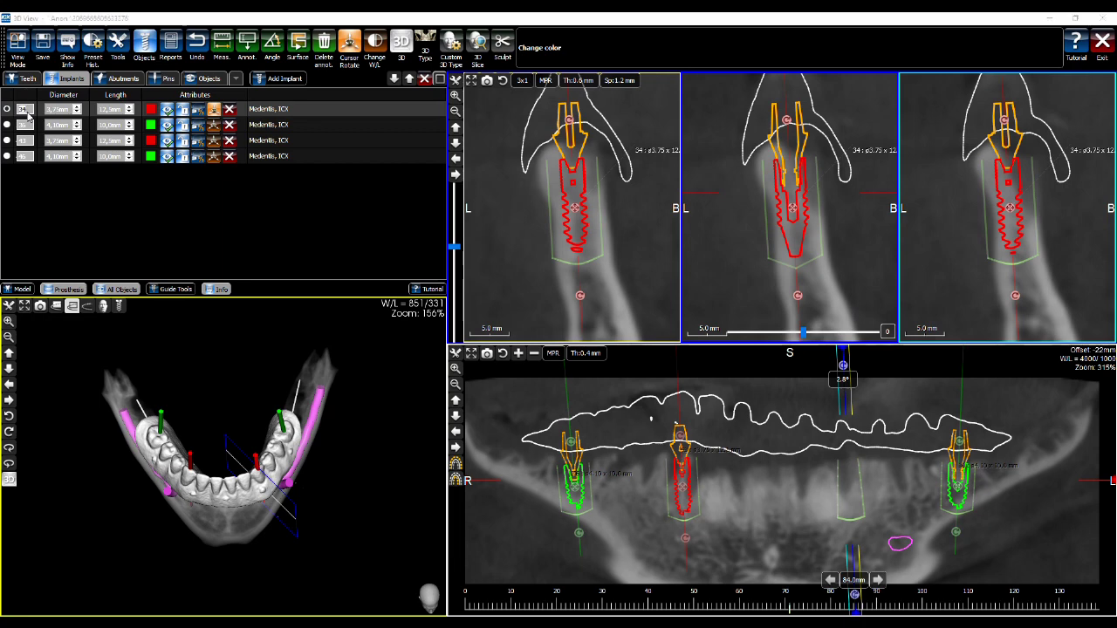
Renumber the implant at position 34 to tooth 33, leaving its diameter unchanged
{"action": "left_click", "coordinate": [25, 110]}
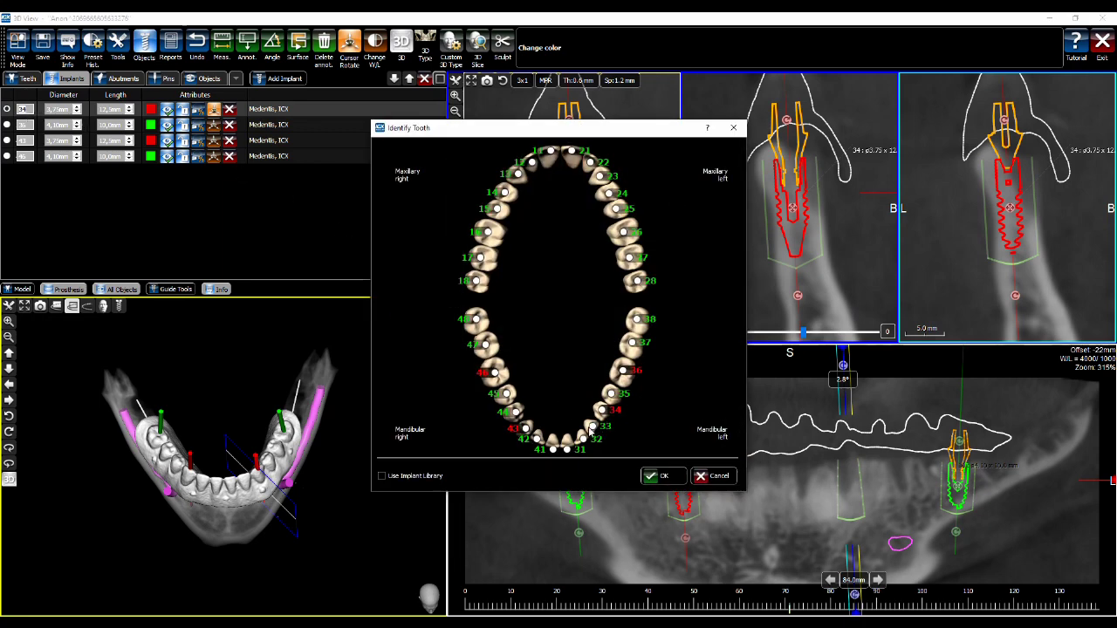
{"action": "left_click", "coordinate": [650, 475]}
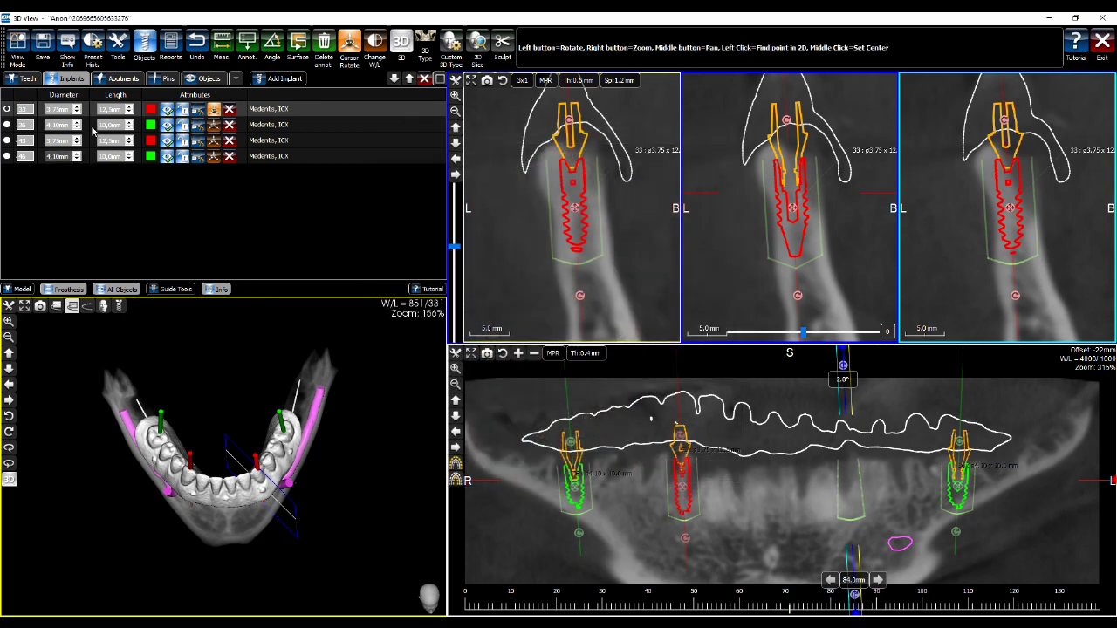
{"action": "left_click", "coordinate": [61, 109]}
{"action": "key", "text": "BackSpace"}
{"action": "left_click", "coordinate": [109, 109]}
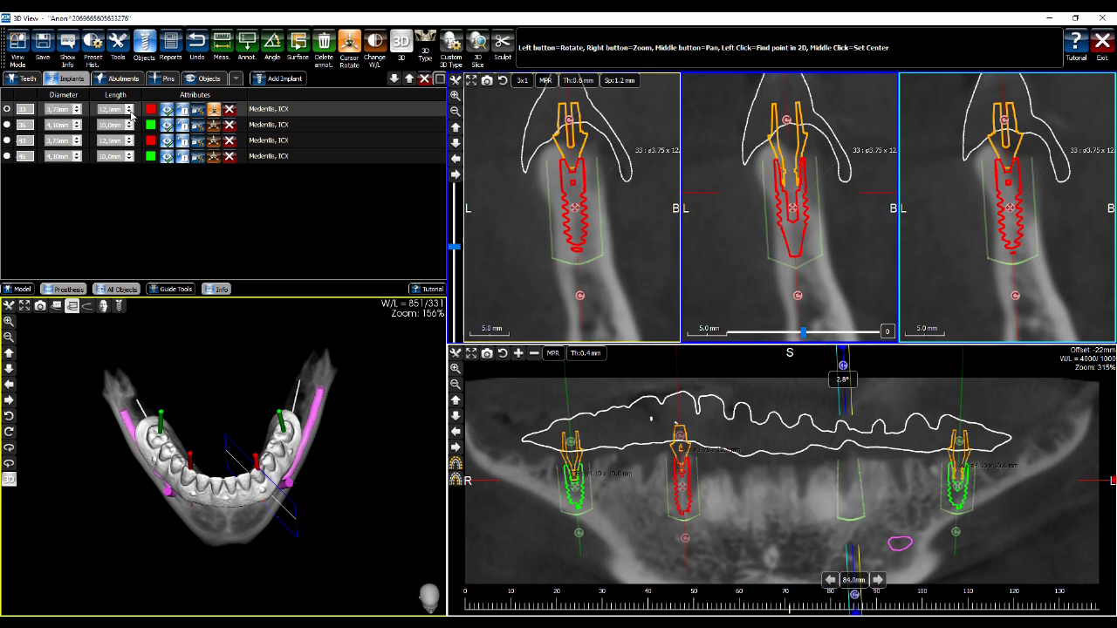
Preview other implant and abutment sizes in the STL Library, then cancel, keeping 3.75 x 12.5 mm
{"action": "double_click", "coordinate": [130, 110]}
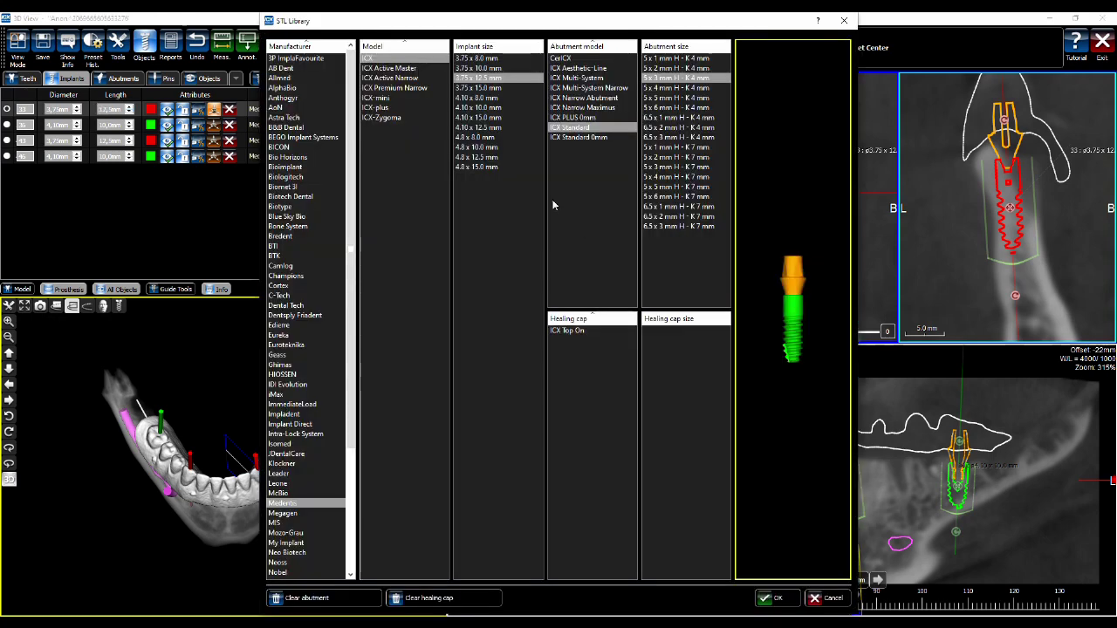
{"action": "left_click", "coordinate": [484, 98]}
{"action": "left_click", "coordinate": [484, 107]}
{"action": "left_click", "coordinate": [676, 98]}
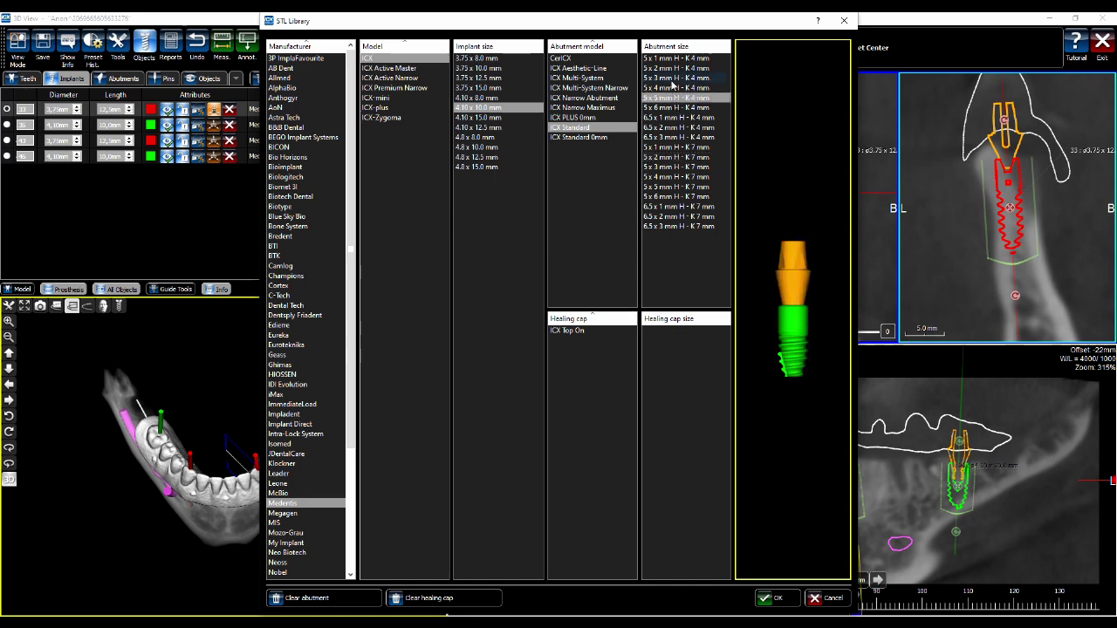
{"action": "left_click", "coordinate": [672, 129]}
{"action": "left_click", "coordinate": [675, 197]}
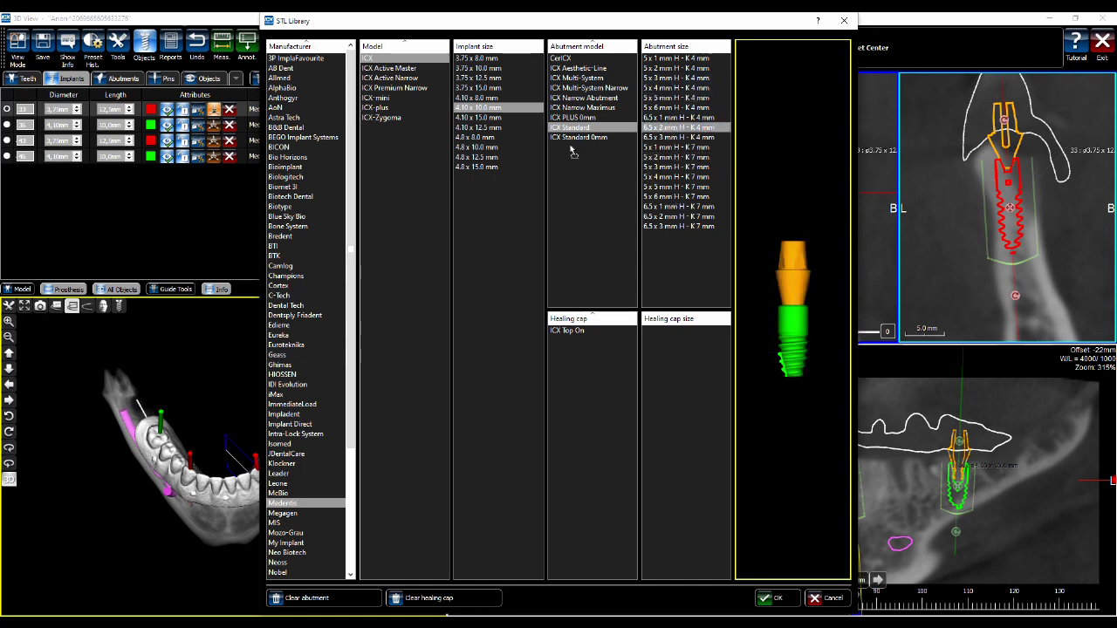
{"action": "left_click", "coordinate": [487, 78]}
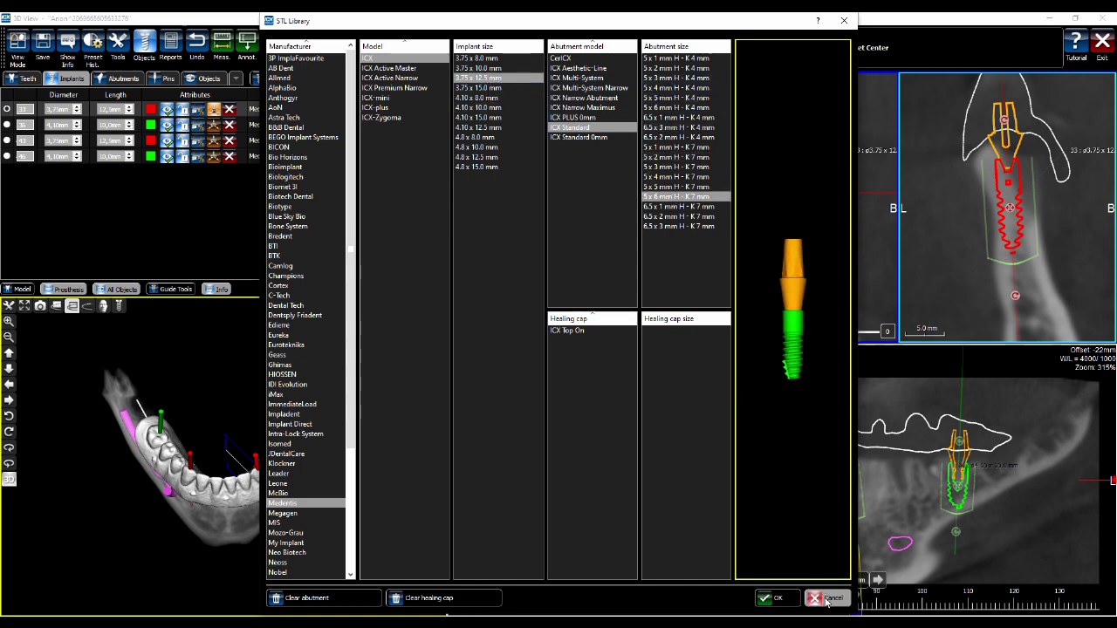
{"action": "left_click", "coordinate": [827, 600]}
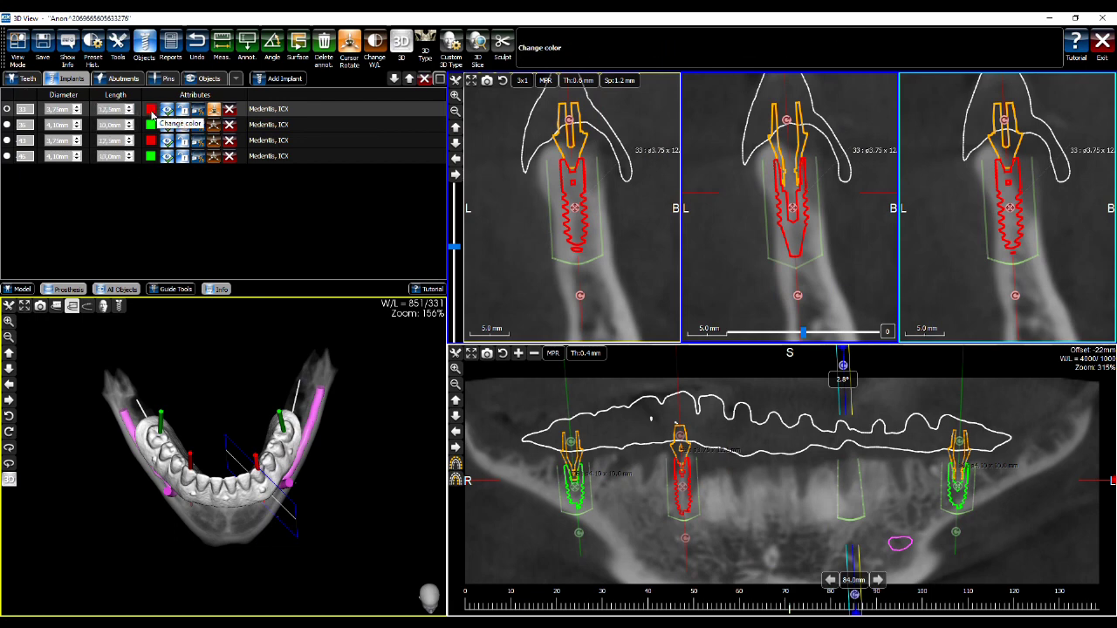
Try implant 33's colour, visibility and lock toggles, then show its bone density (avg 708.2, SD 323.9)
{"action": "left_click", "coordinate": [151, 111]}
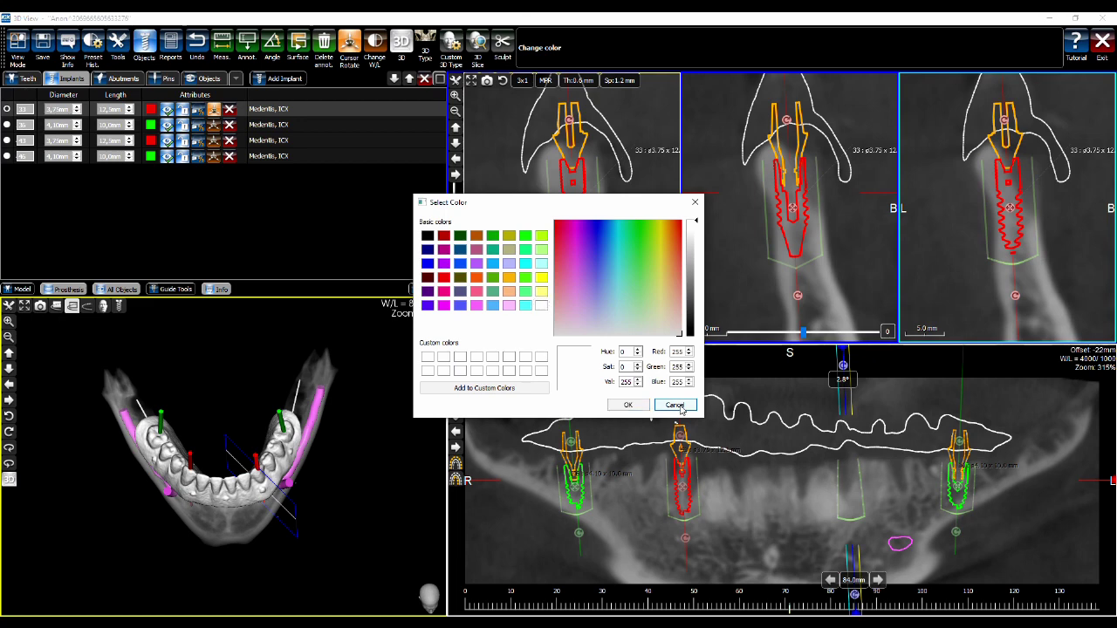
{"action": "left_click", "coordinate": [675, 406]}
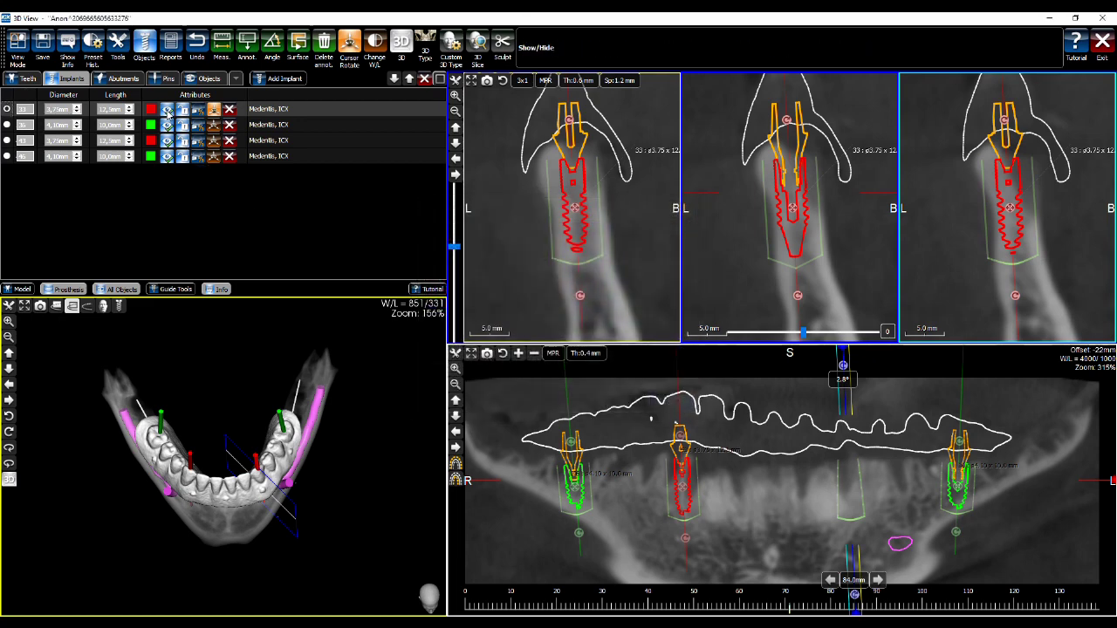
{"action": "left_click", "coordinate": [167, 112]}
{"action": "left_click", "coordinate": [168, 112]}
{"action": "left_click", "coordinate": [182, 111]}
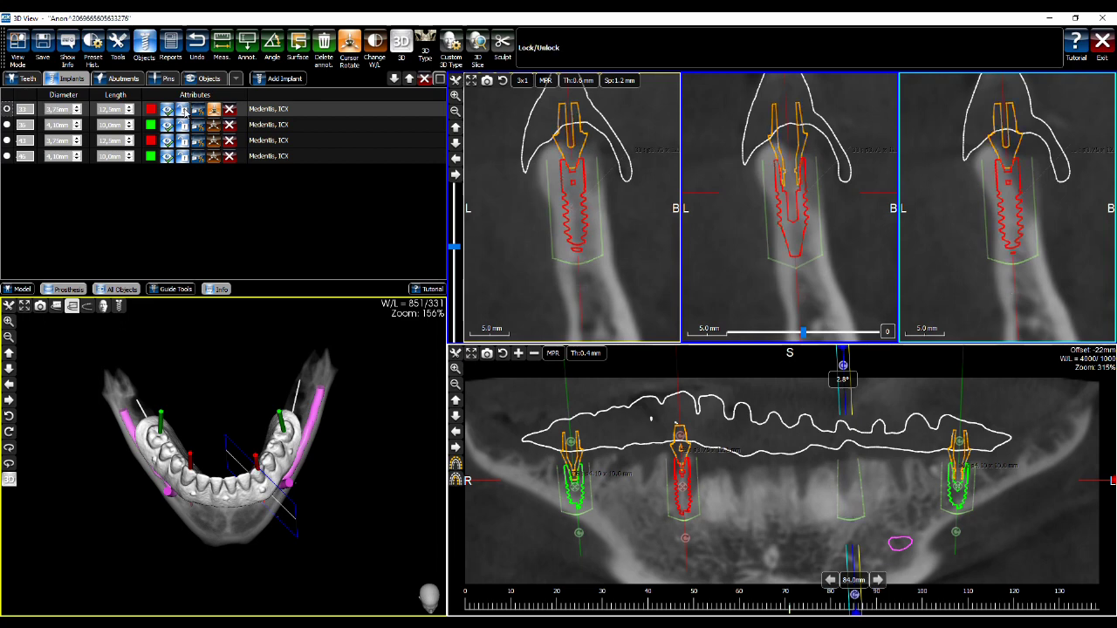
{"action": "left_click", "coordinate": [792, 208]}
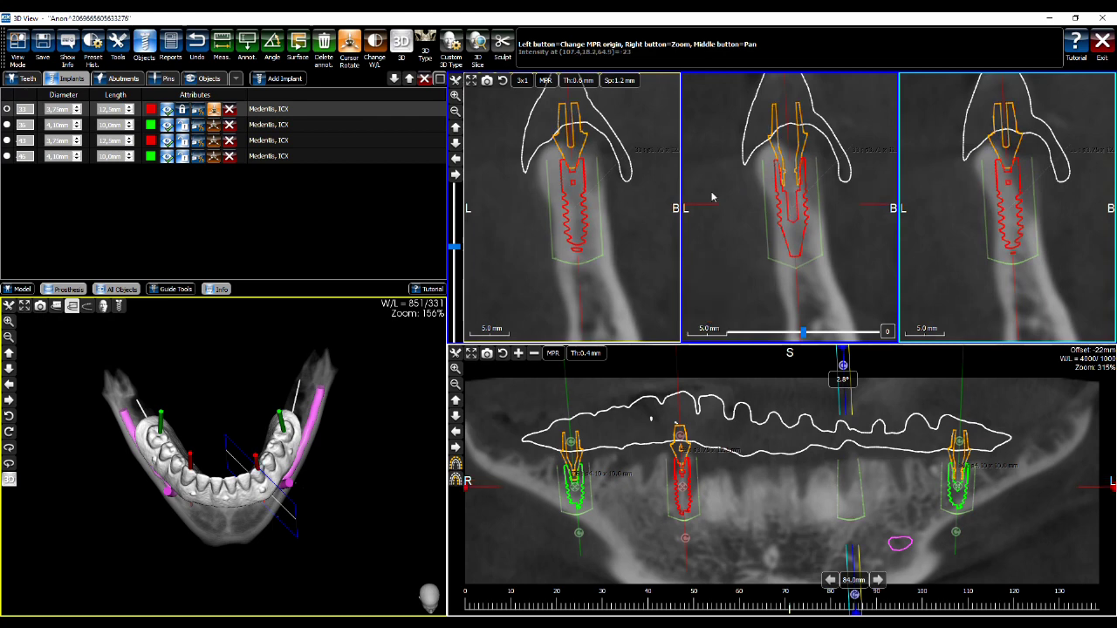
{"action": "left_click", "coordinate": [182, 111]}
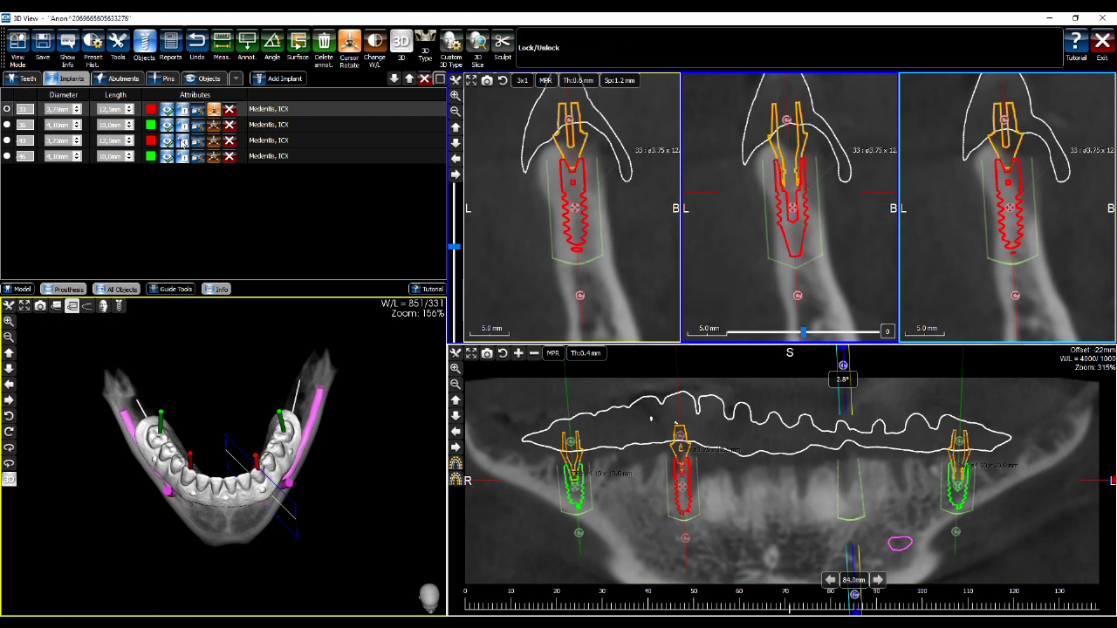
{"action": "left_click", "coordinate": [199, 111]}
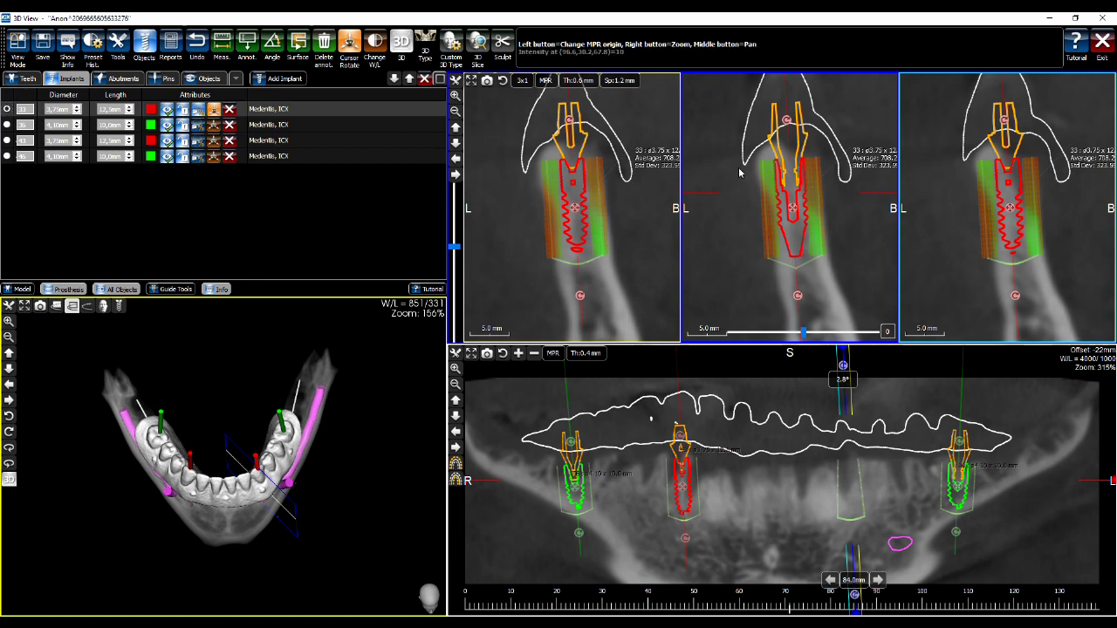
Zoom and pan the cross-sections, then snap them back onto implant 33
{"action": "mouse_move", "coordinate": [813, 222]}
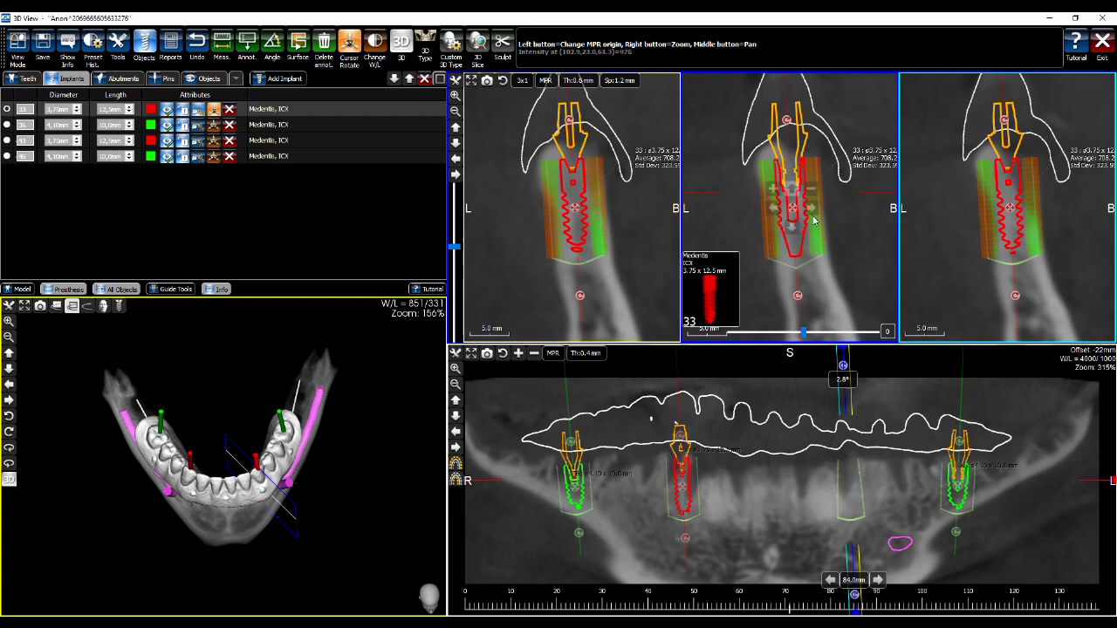
{"action": "right_click_drag", "start_coordinate": [834, 234], "coordinate": [834, 197]}
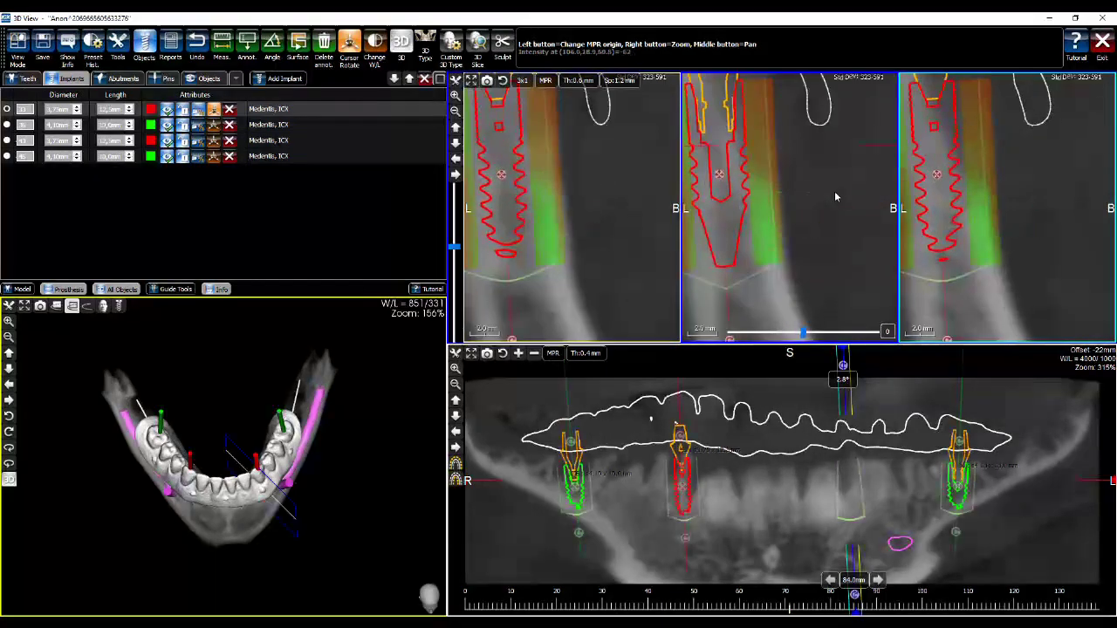
{"action": "middle_click_drag", "start_coordinate": [824, 175], "coordinate": [785, 232]}
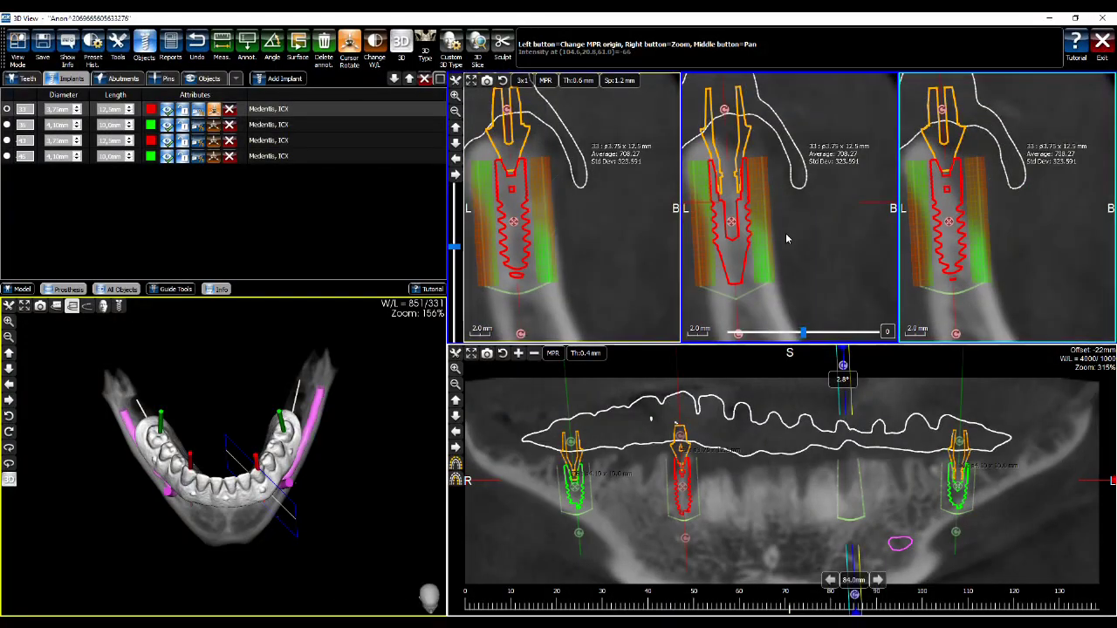
{"action": "left_click", "coordinate": [213, 112]}
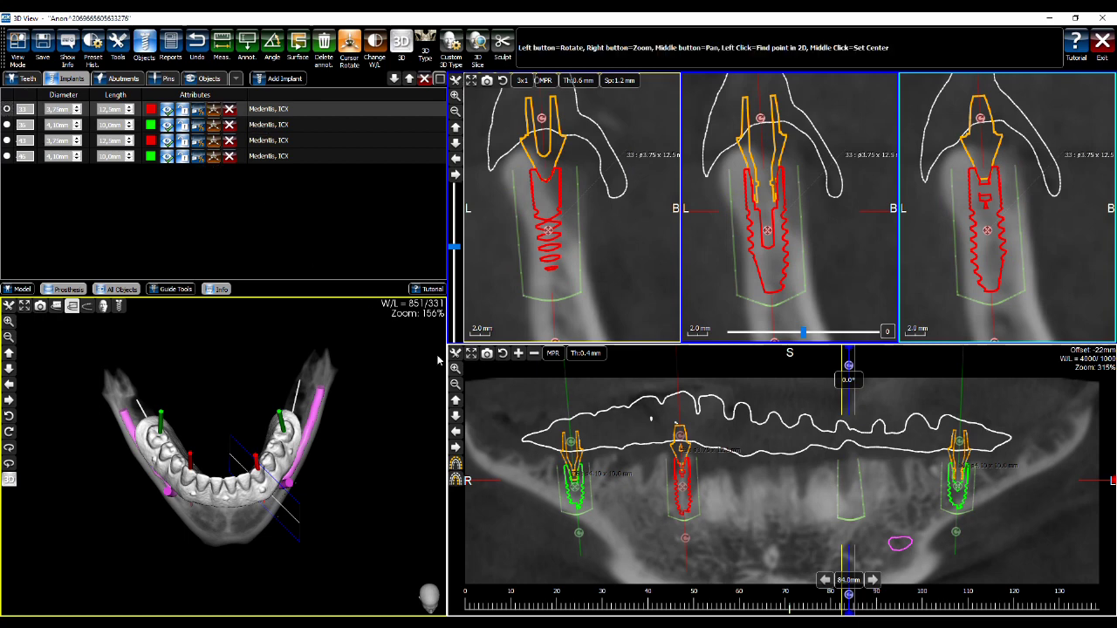
Snap the cross-sections to implants 33, 36, 43 and 46 in turn, finishing on implant 36
{"action": "left_click", "coordinate": [590, 411]}
{"action": "left_click_drag", "start_coordinate": [592, 411], "coordinate": [579, 410]}
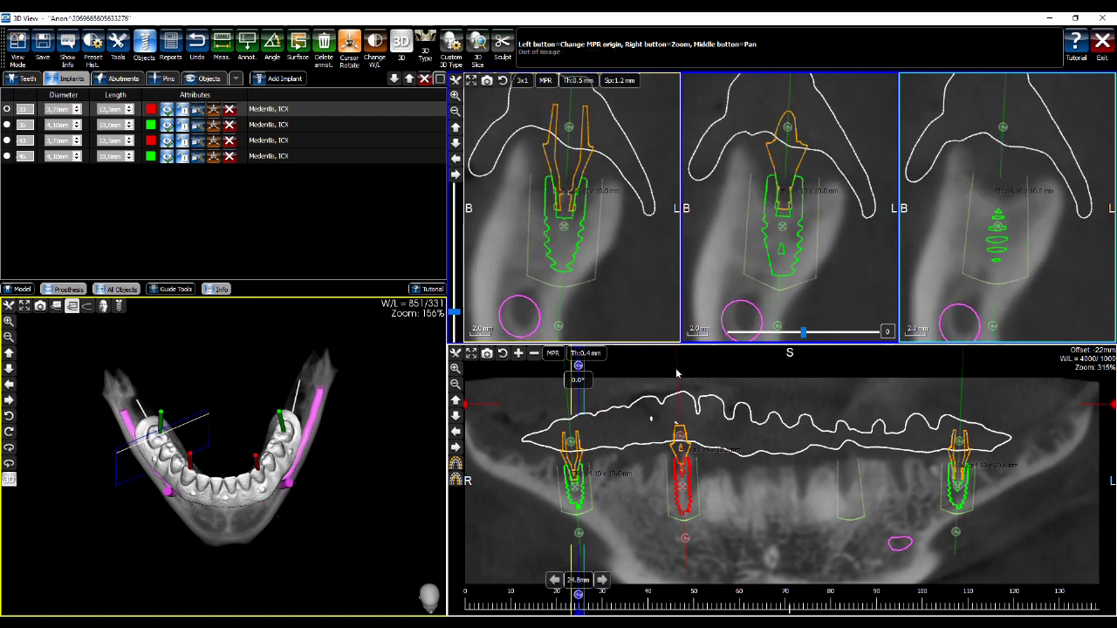
{"action": "left_click", "coordinate": [214, 110]}
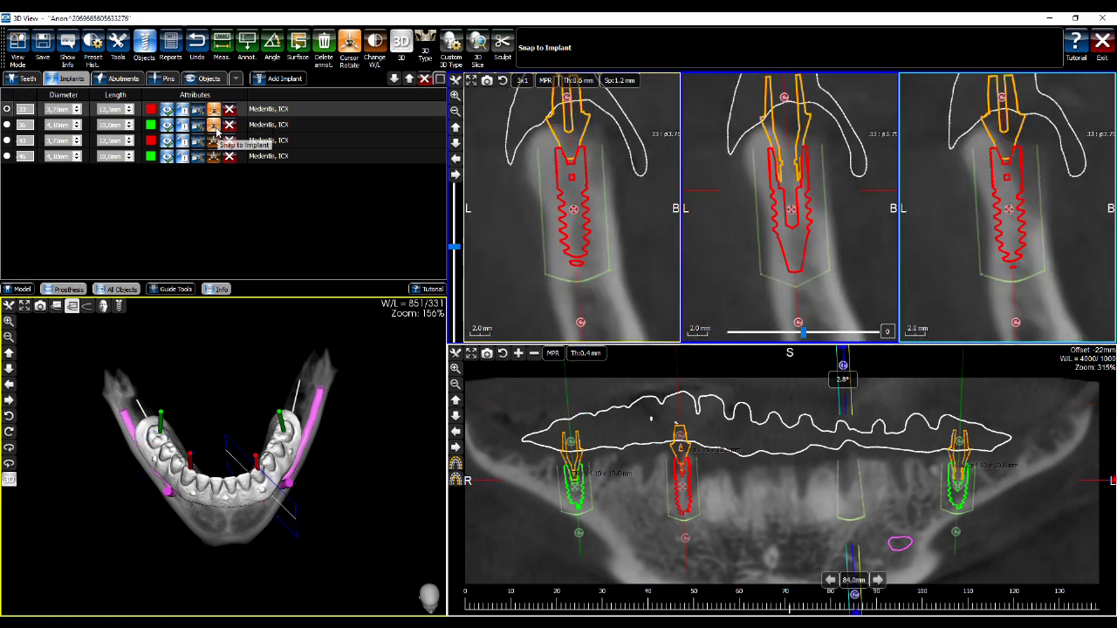
{"action": "left_click", "coordinate": [214, 126]}
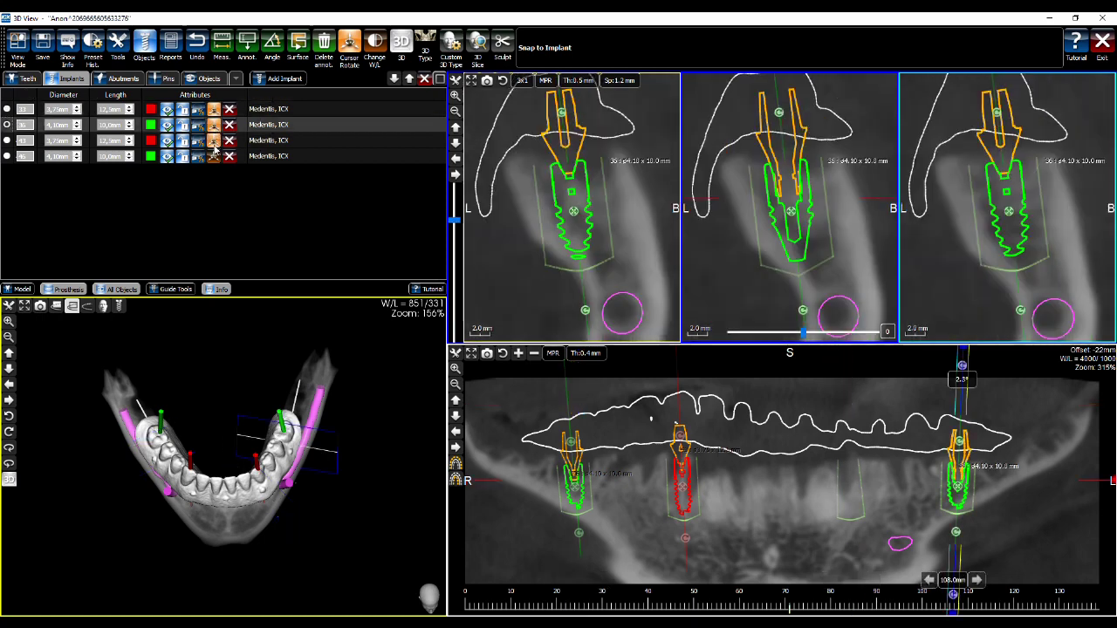
{"action": "left_click", "coordinate": [214, 142]}
{"action": "left_click", "coordinate": [214, 157]}
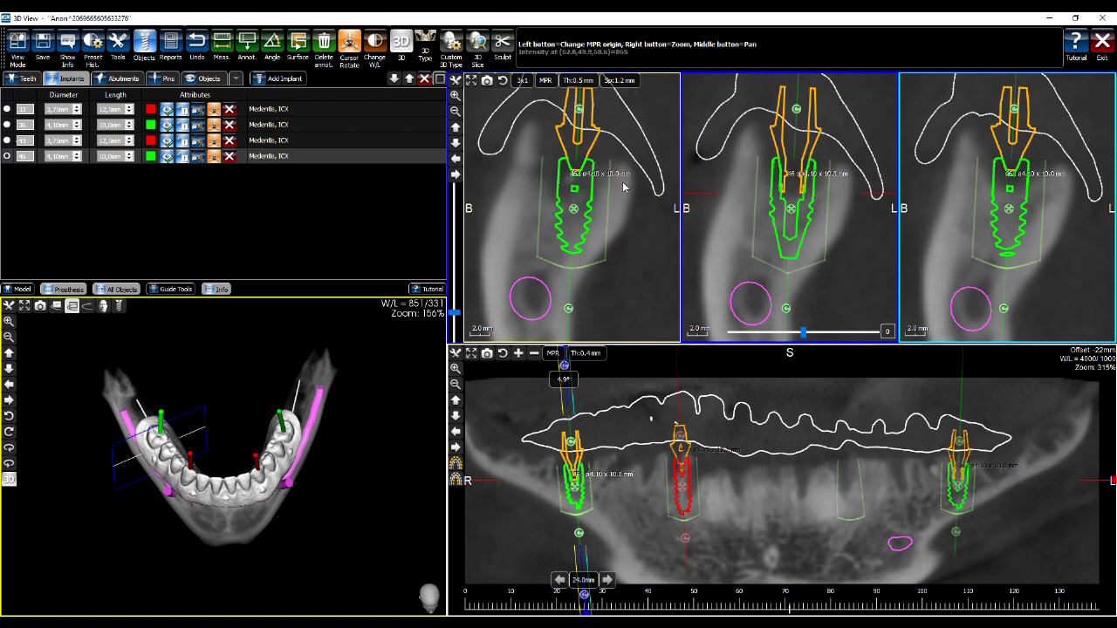
{"action": "left_click", "coordinate": [214, 139]}
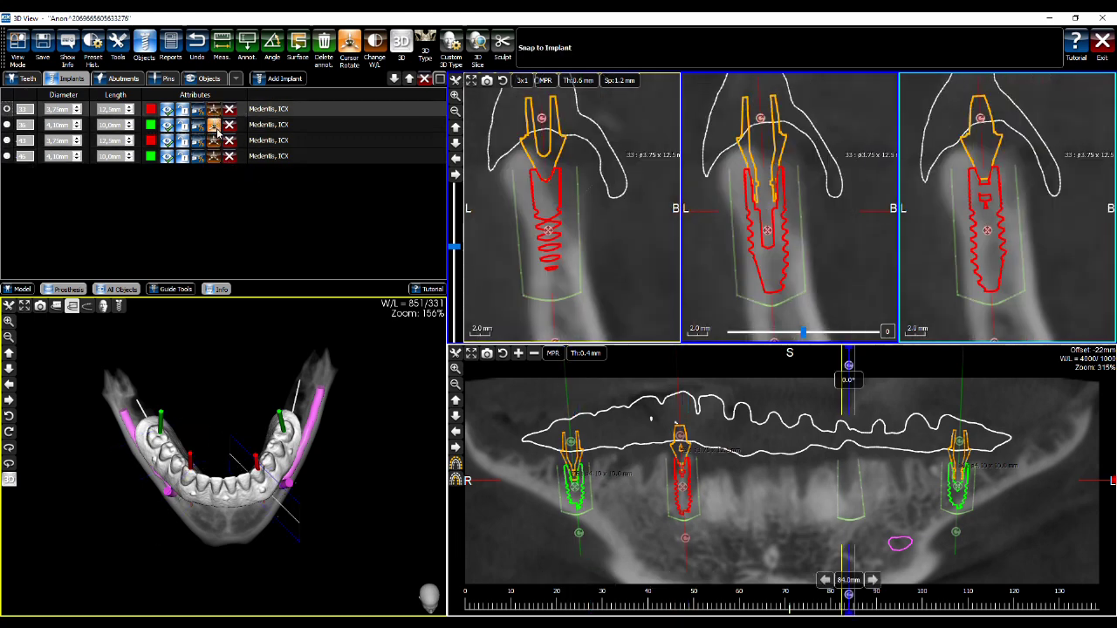
{"action": "left_click", "coordinate": [213, 124]}
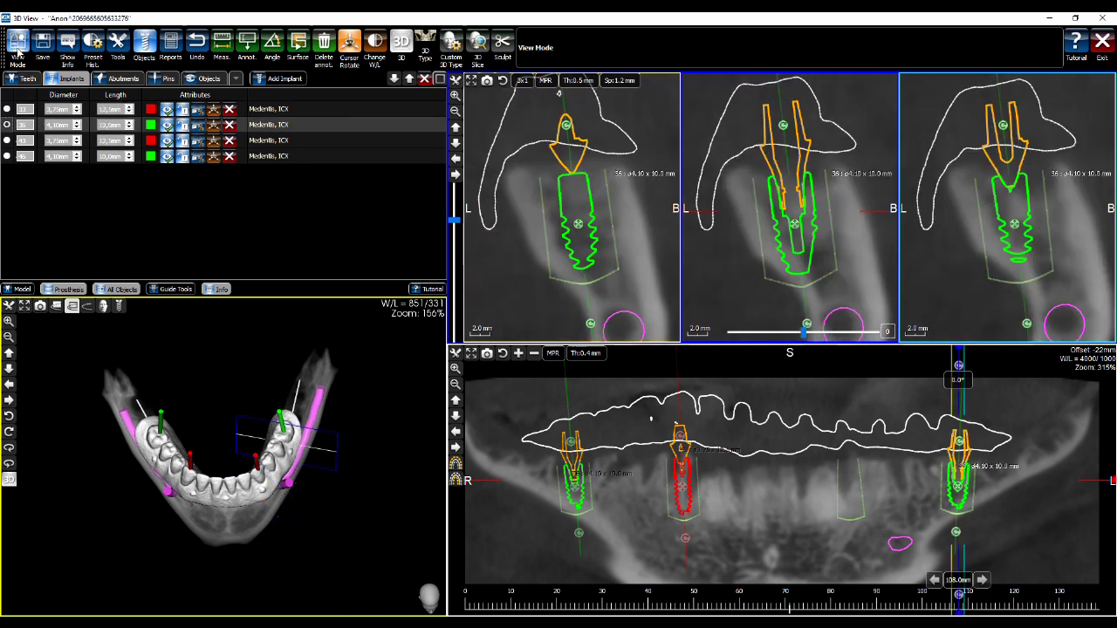
{"action": "left_click", "coordinate": [18, 44]}
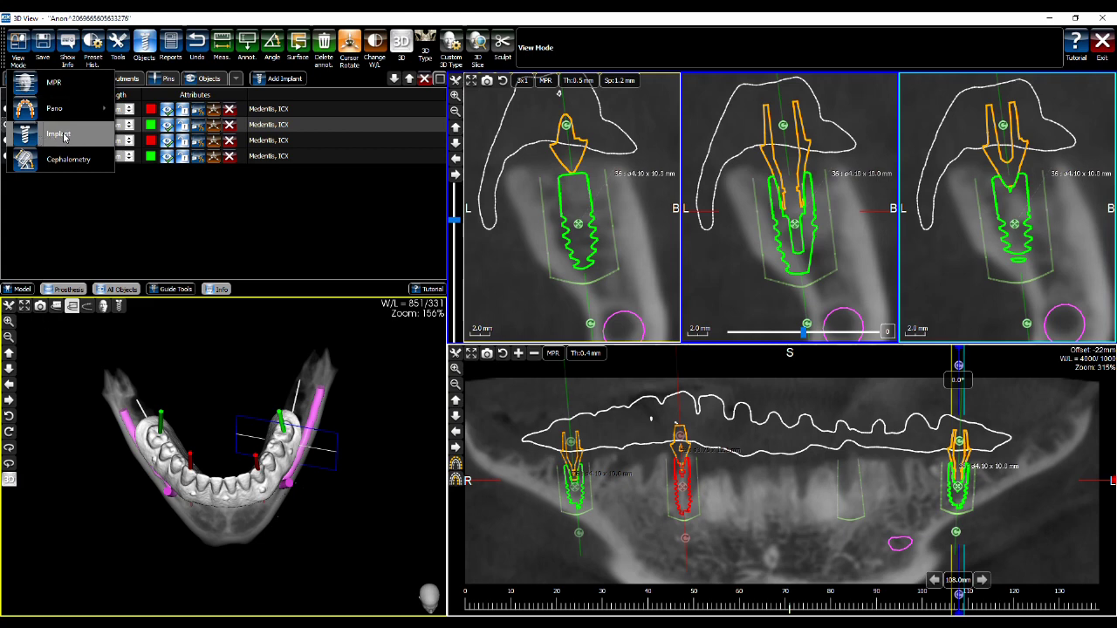
Switch to the three-plane slice layout, reposition the axial origin, and show the coronal Th:0.4mm choices
{"action": "left_click", "coordinate": [54, 83]}
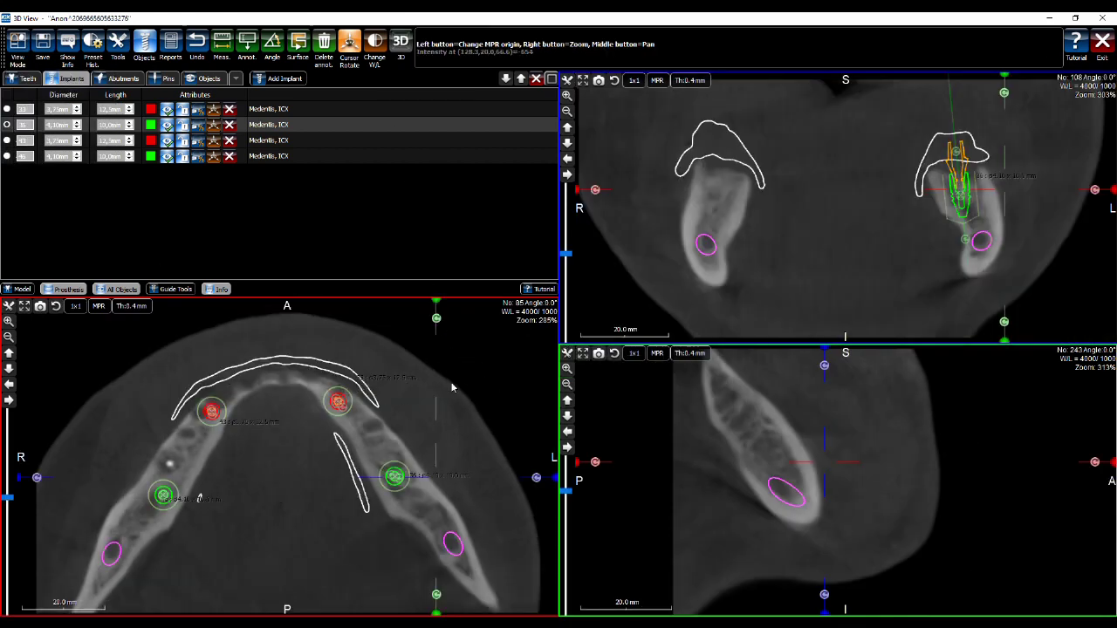
{"action": "middle_click_drag", "start_coordinate": [452, 387], "coordinate": [469, 369]}
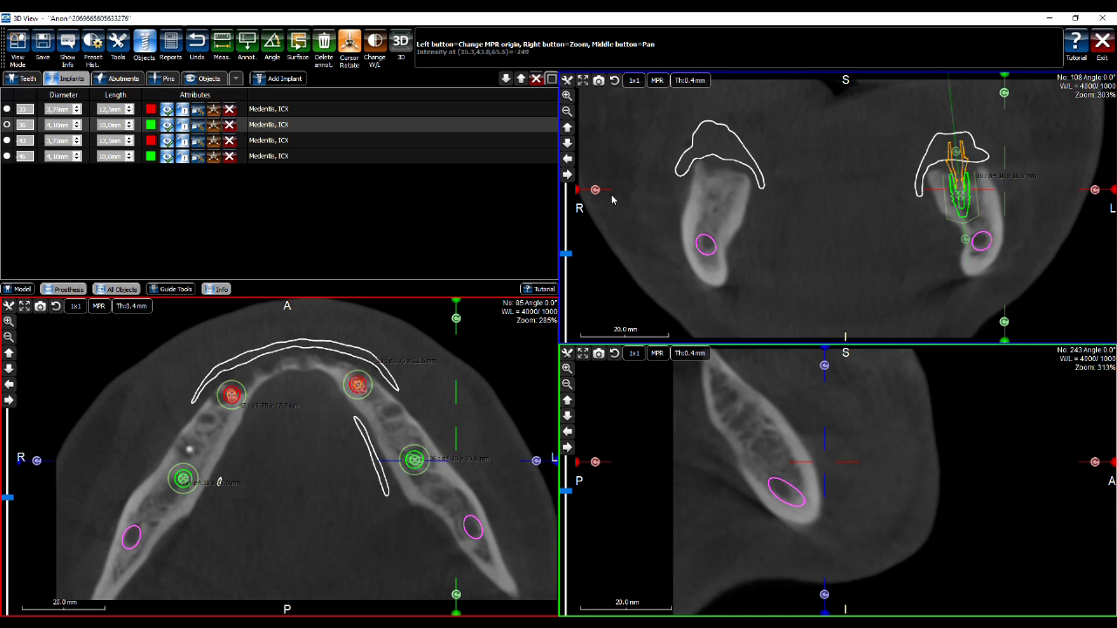
{"action": "left_click", "coordinate": [299, 421]}
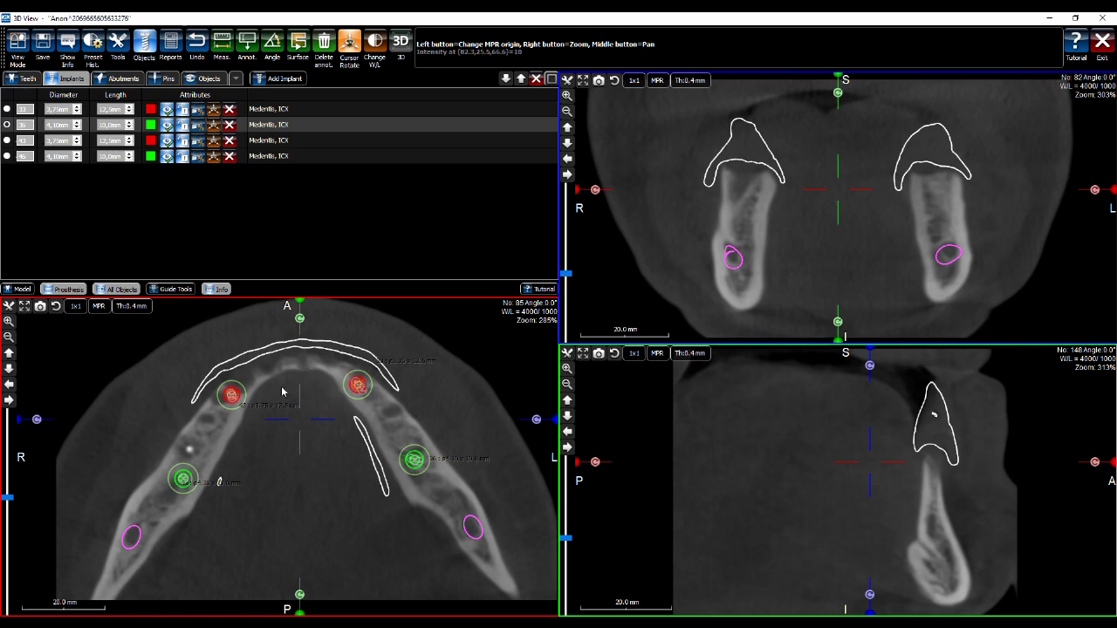
{"action": "left_click", "coordinate": [300, 433]}
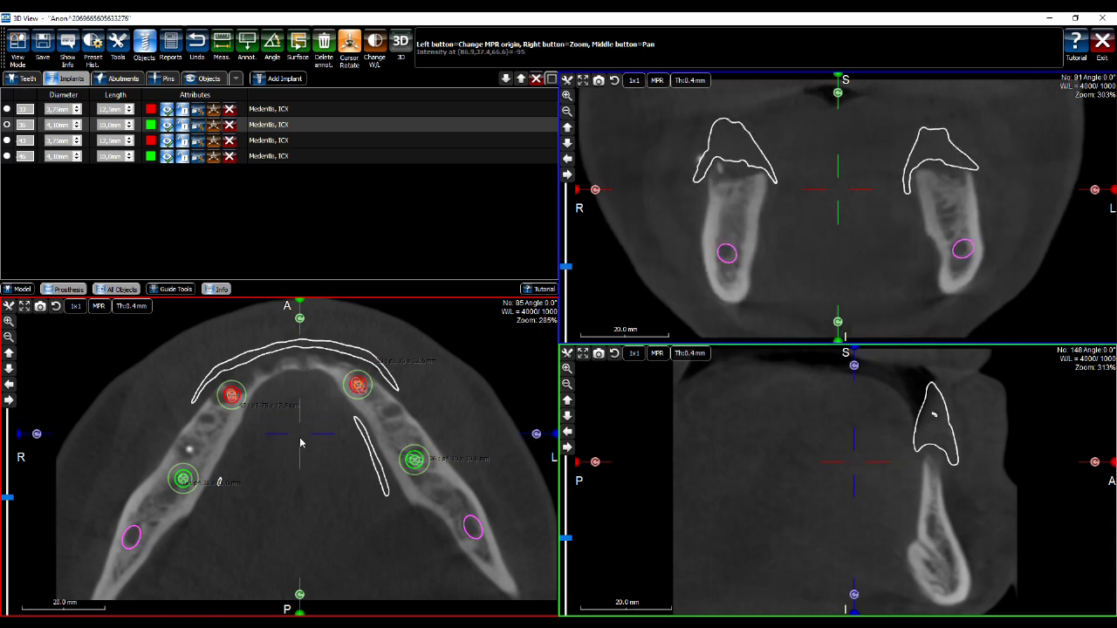
{"action": "left_click", "coordinate": [297, 439]}
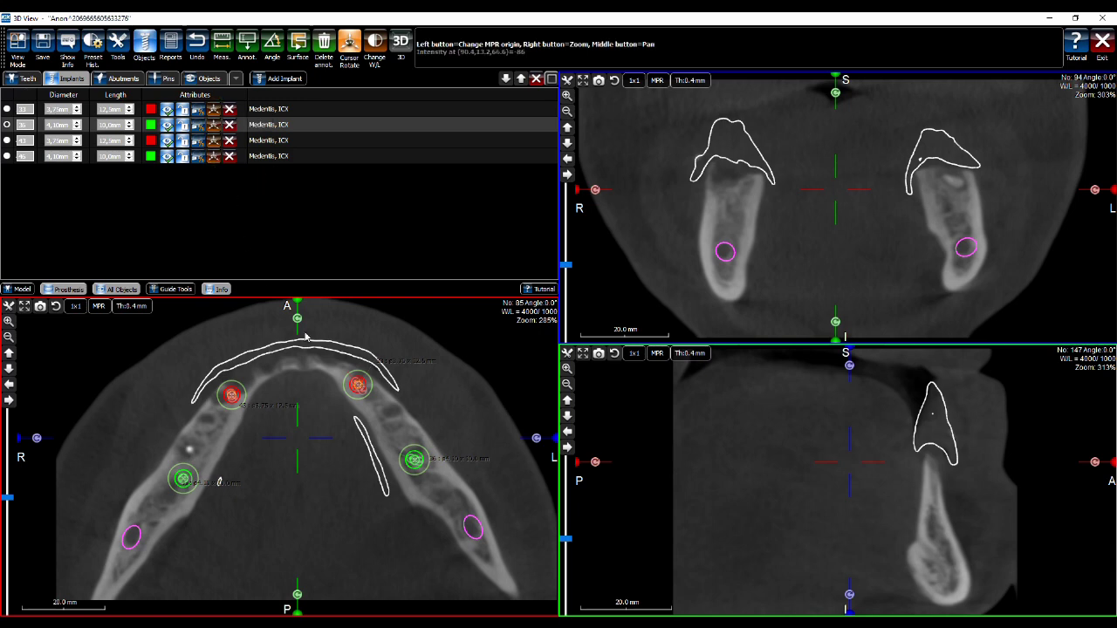
{"action": "left_click", "coordinate": [300, 437]}
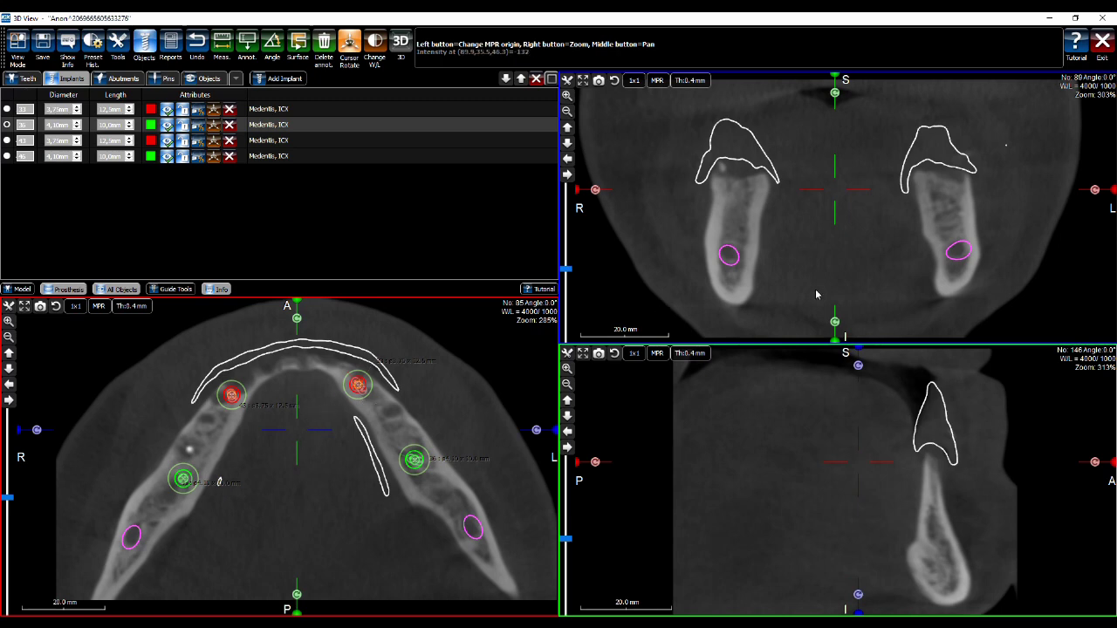
{"action": "left_click", "coordinate": [690, 80]}
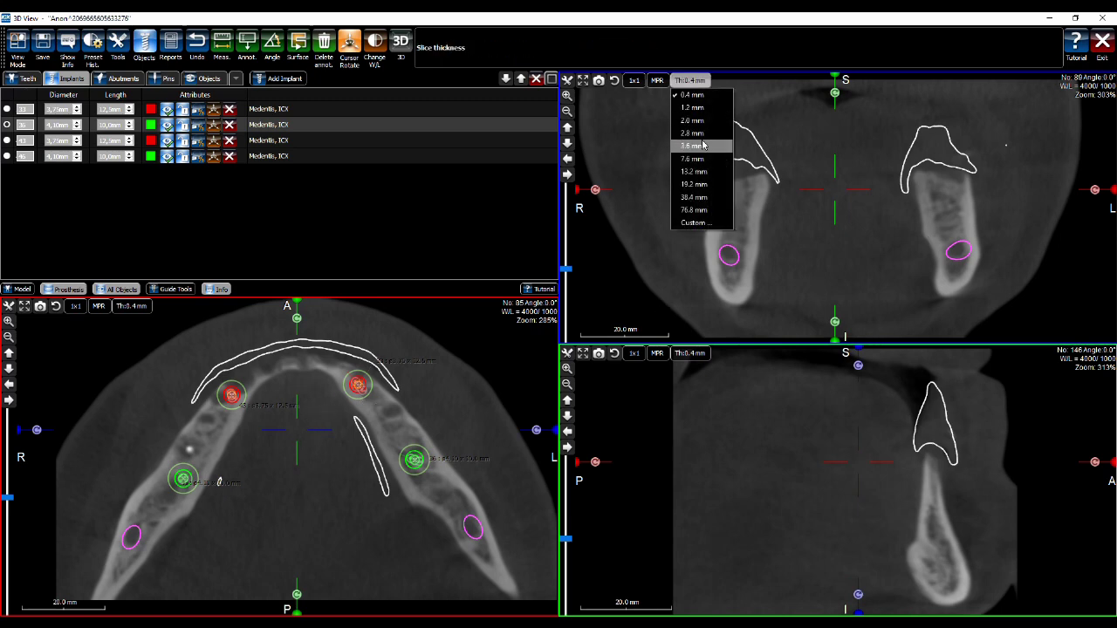
{"action": "left_click", "coordinate": [710, 186]}
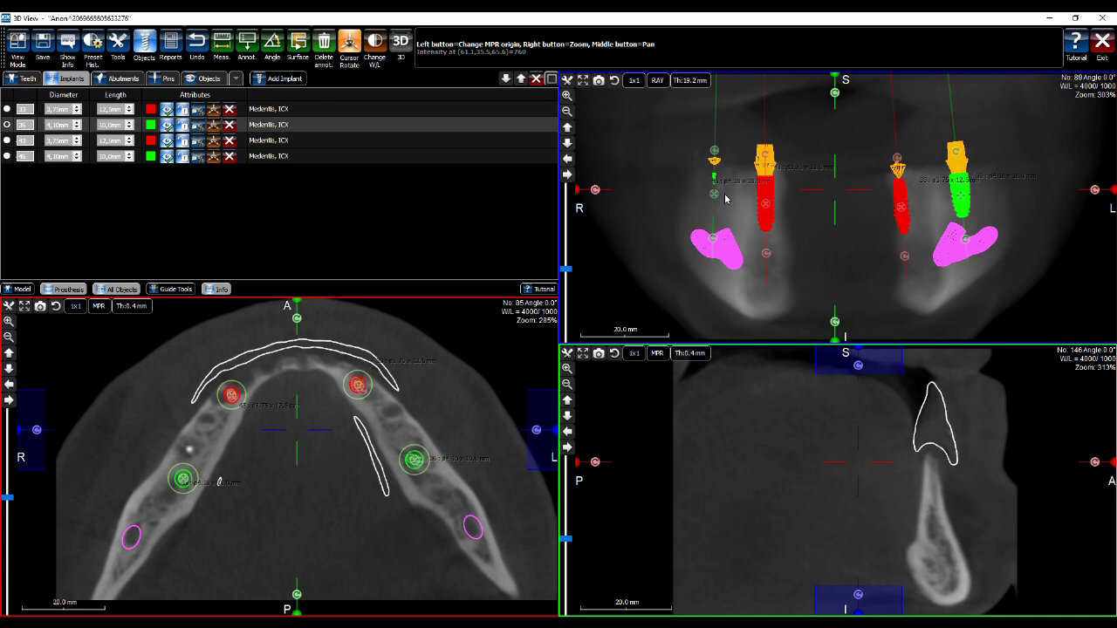
{"action": "left_click", "coordinate": [298, 428]}
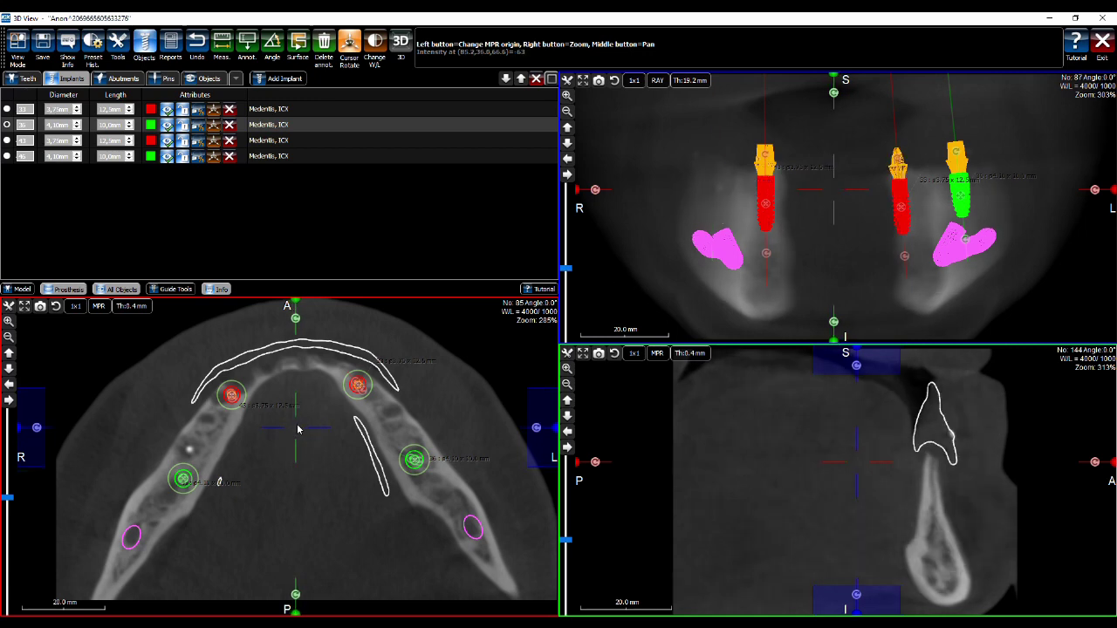
{"action": "left_click_drag", "start_coordinate": [297, 429], "coordinate": [298, 437]}
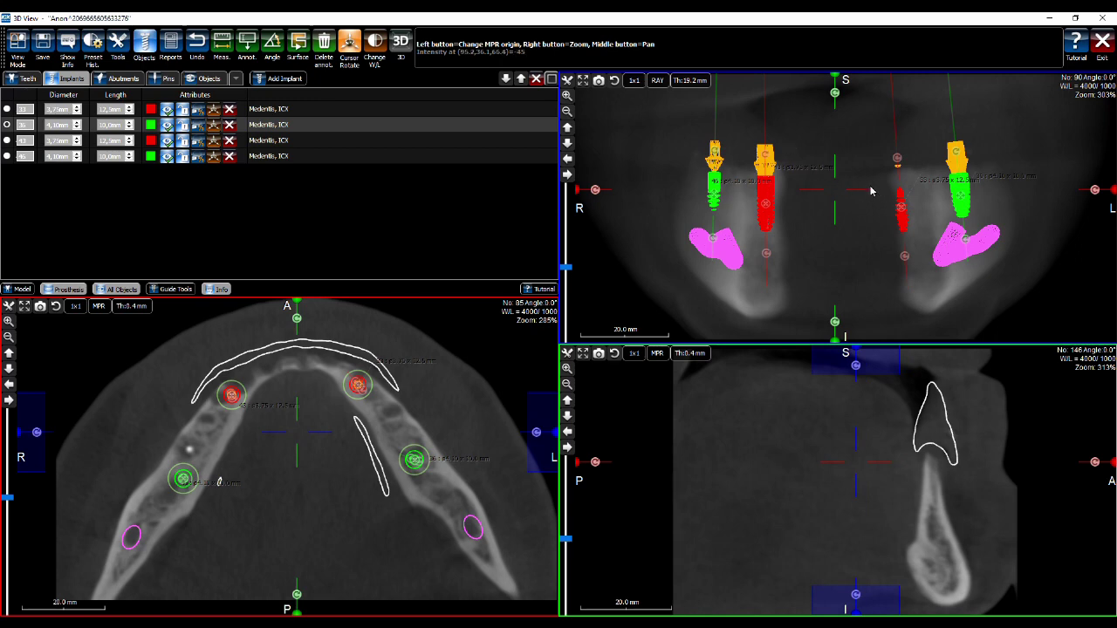
{"action": "left_click", "coordinate": [904, 255]}
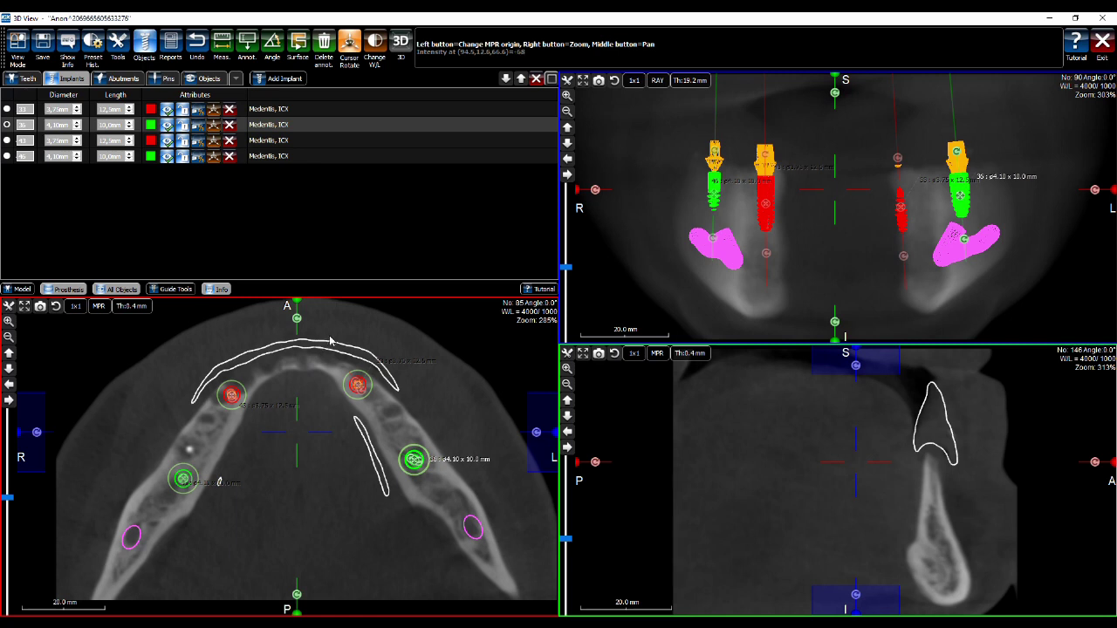
{"action": "left_click", "coordinate": [703, 354]}
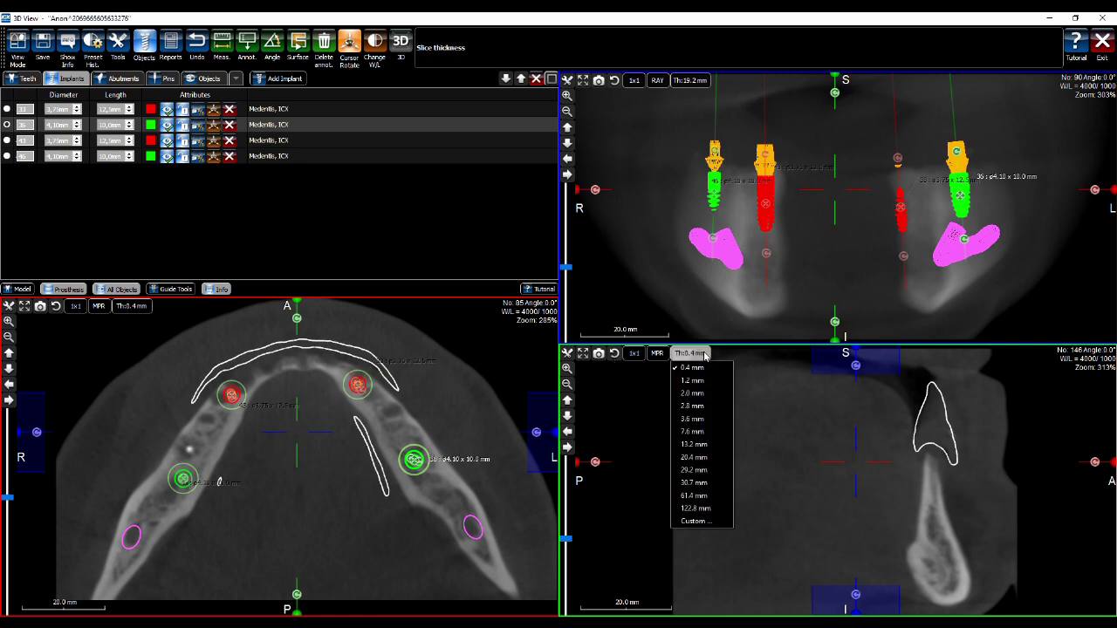
{"action": "left_click", "coordinate": [708, 484]}
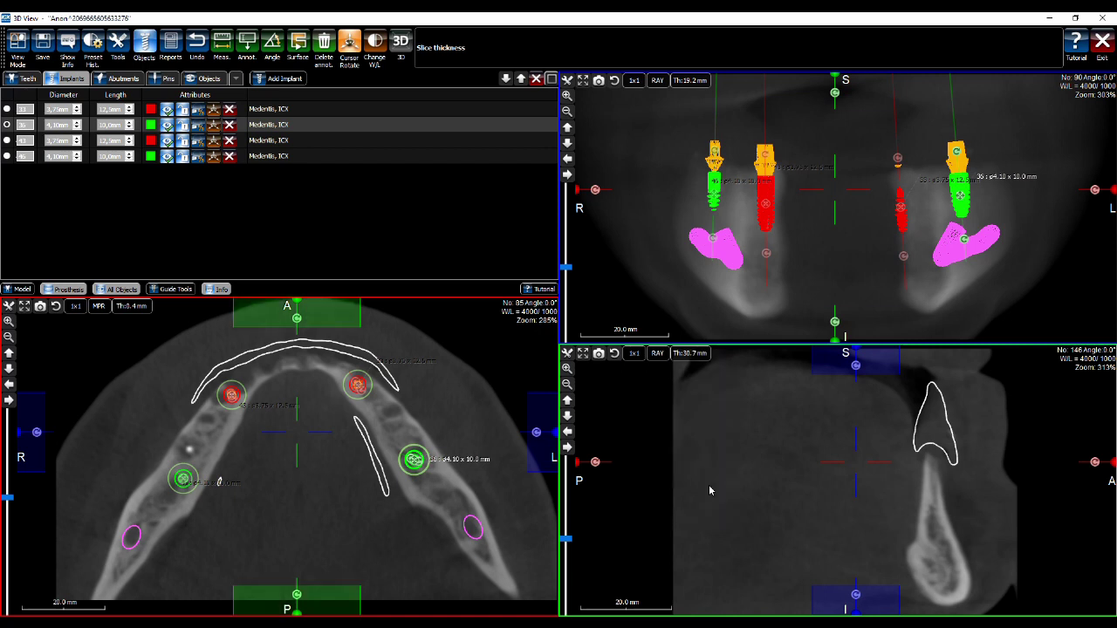
{"action": "left_click", "coordinate": [691, 355]}
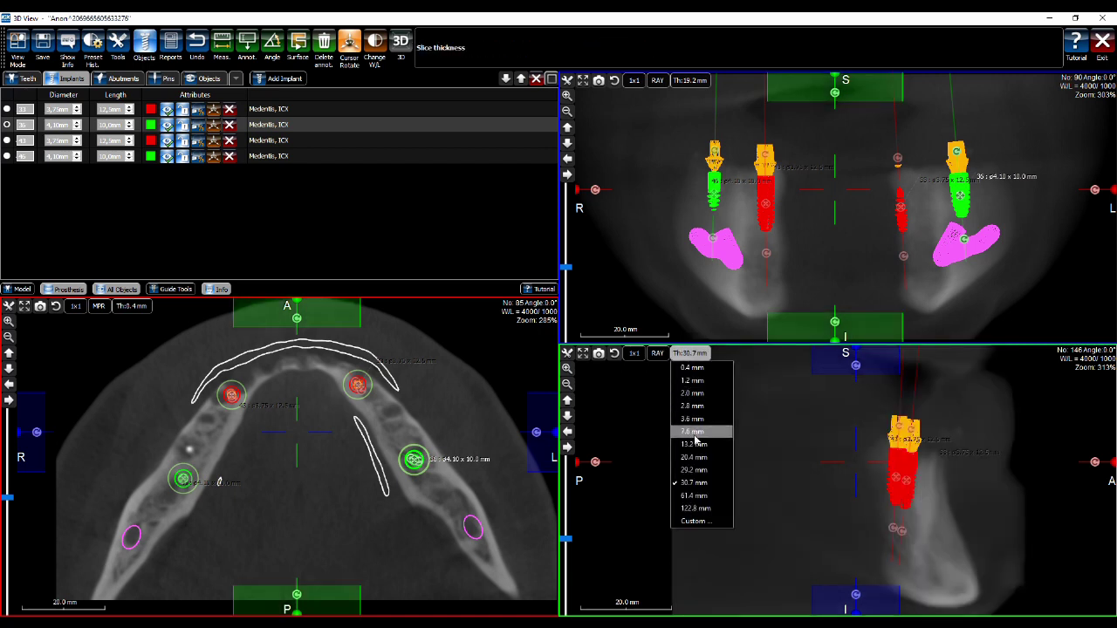
{"action": "left_click", "coordinate": [694, 495]}
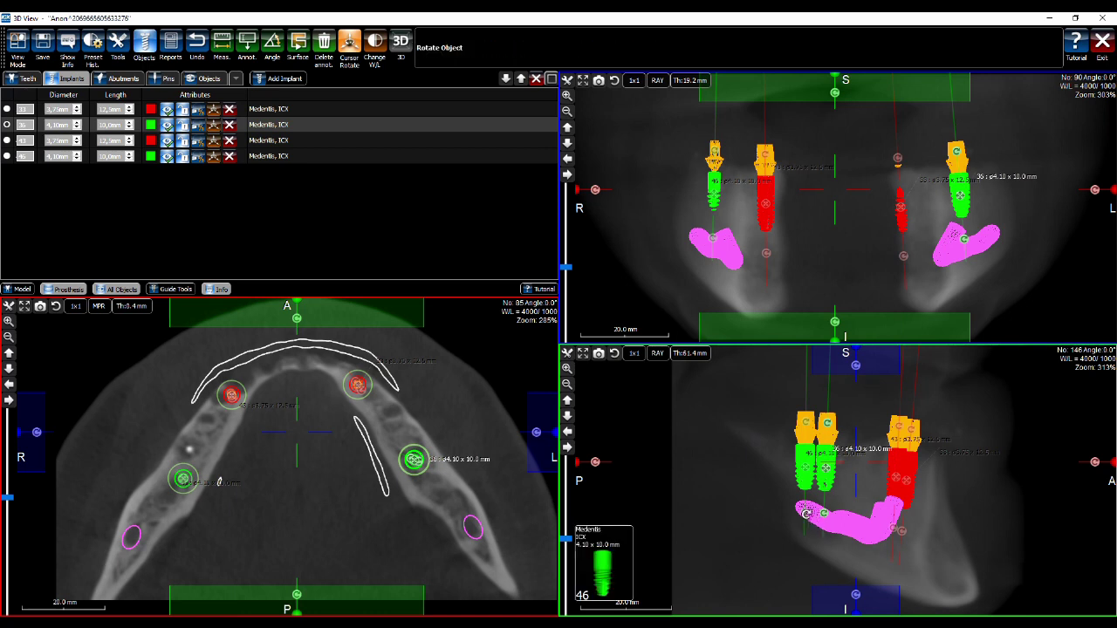
{"action": "left_click", "coordinate": [806, 515]}
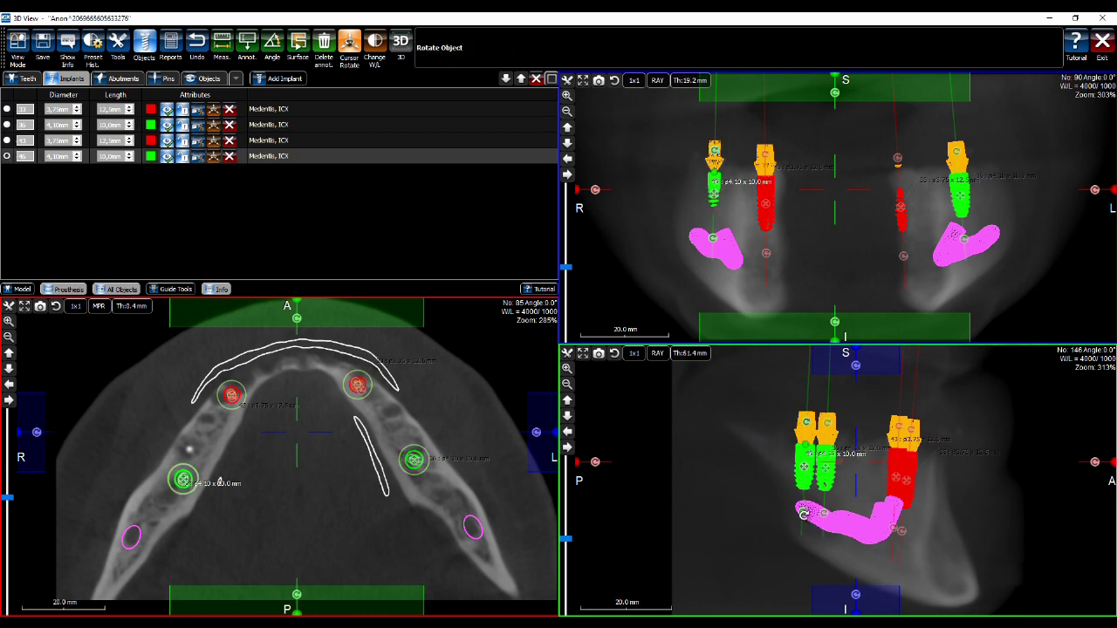
{"action": "left_click", "coordinate": [821, 511]}
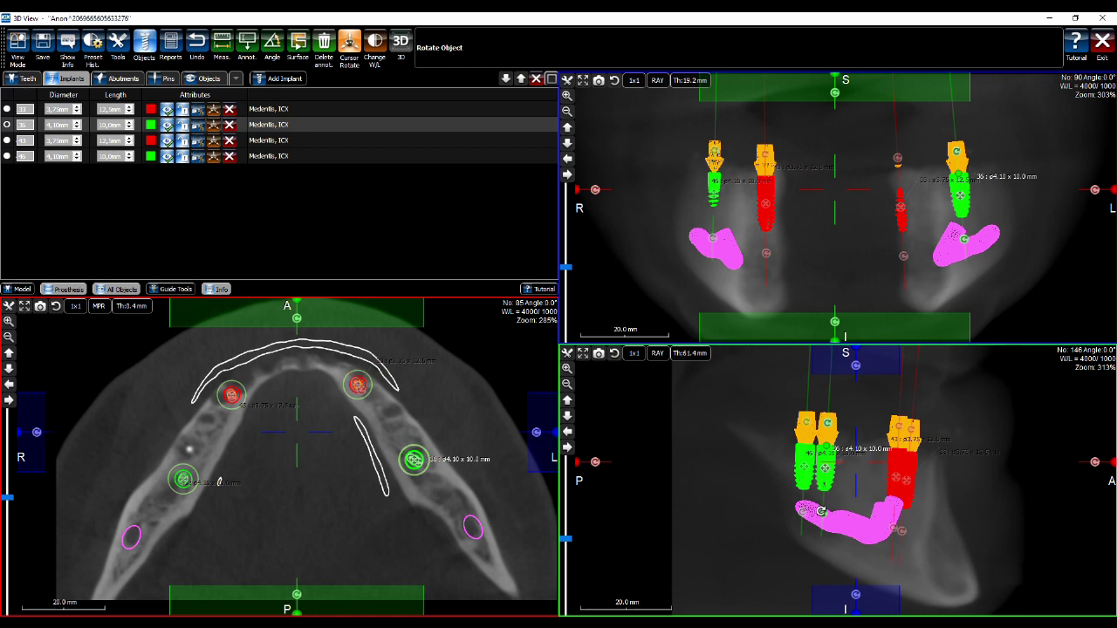
{"action": "left_click", "coordinate": [906, 530]}
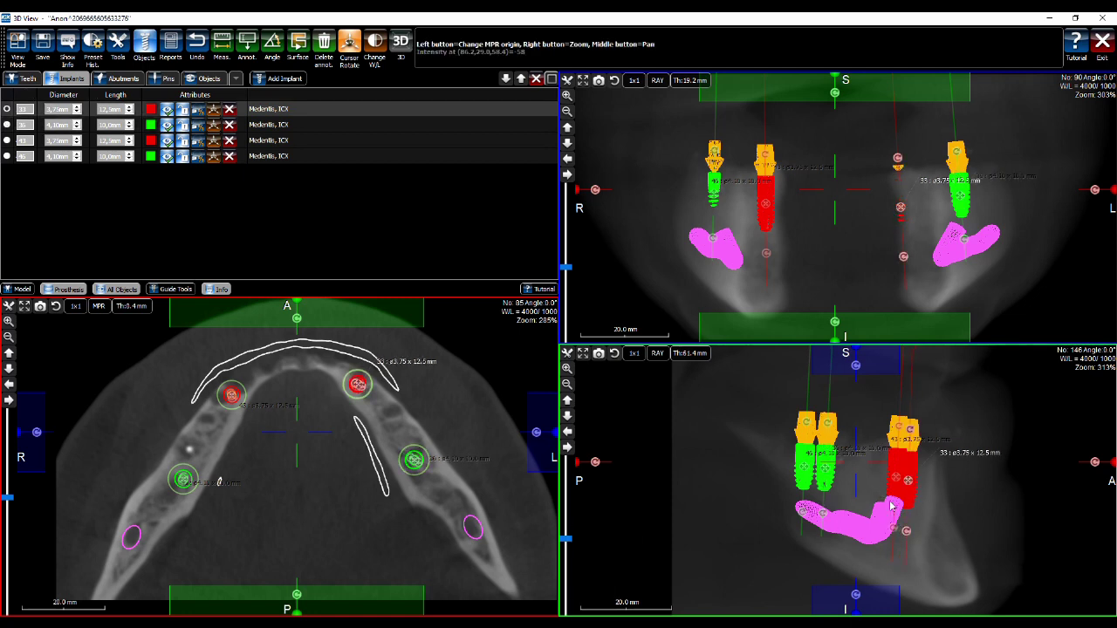
{"action": "left_click", "coordinate": [963, 244]}
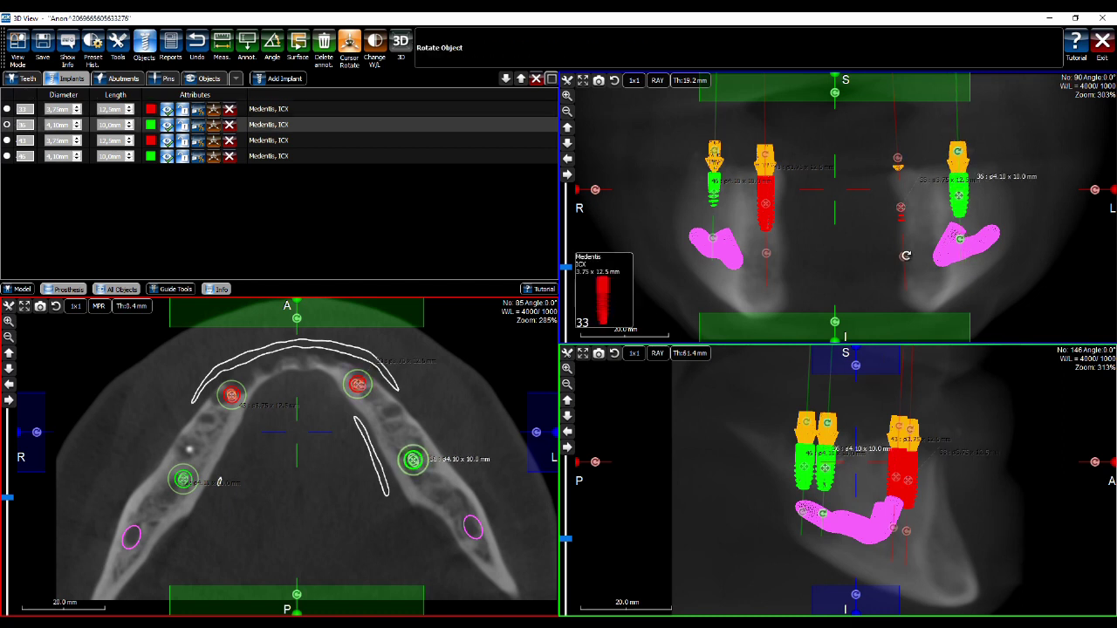
{"action": "left_click", "coordinate": [902, 256]}
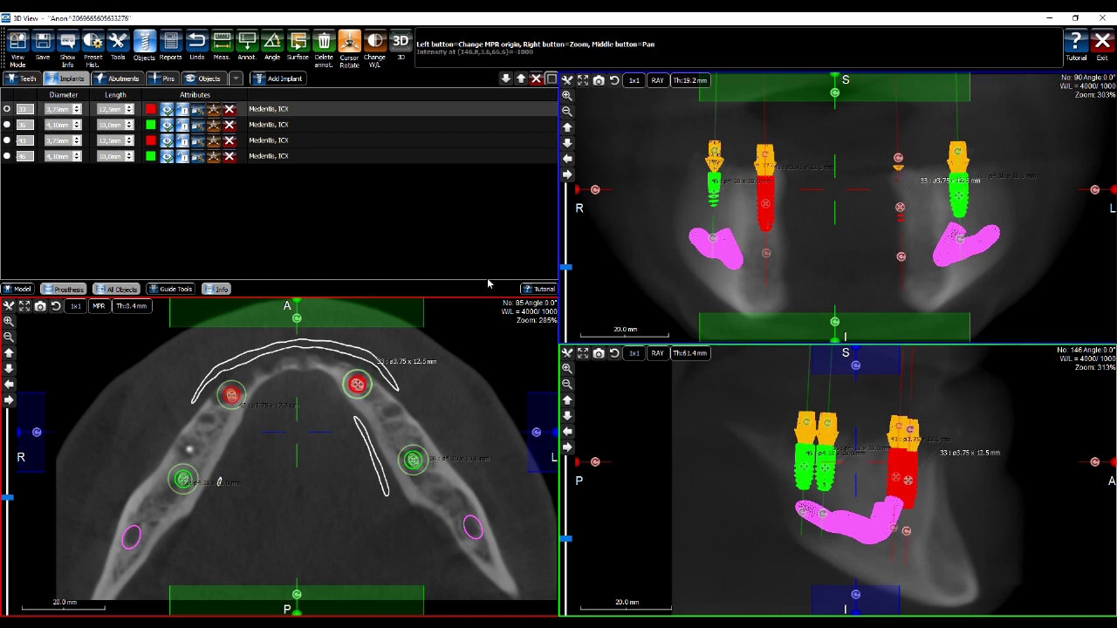
{"action": "left_click", "coordinate": [687, 81]}
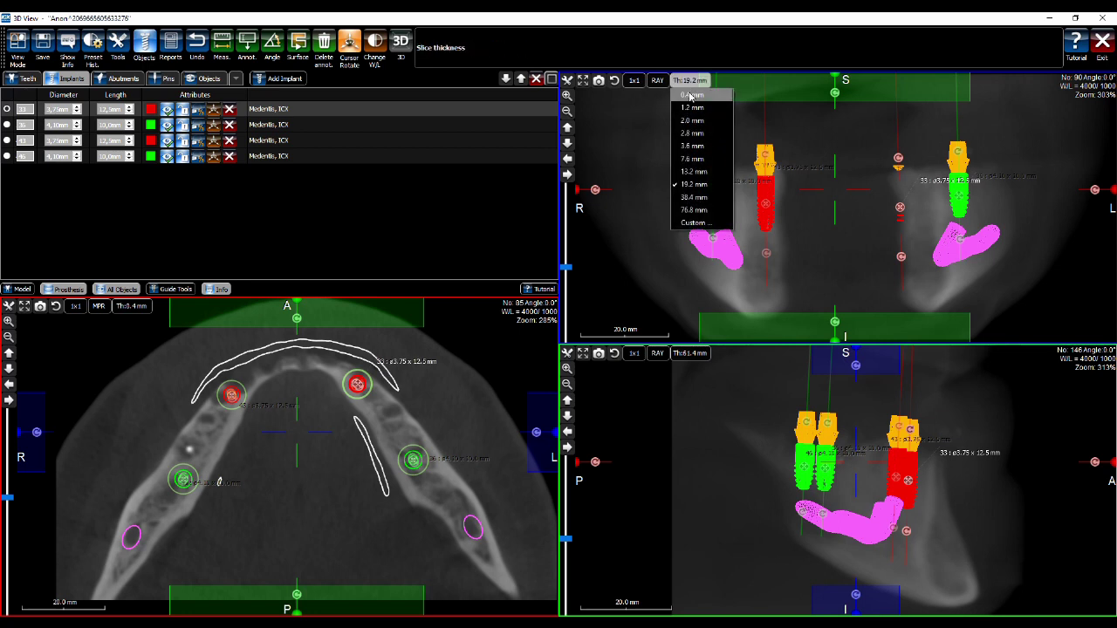
{"action": "left_click", "coordinate": [691, 96]}
{"action": "left_click", "coordinate": [690, 353]}
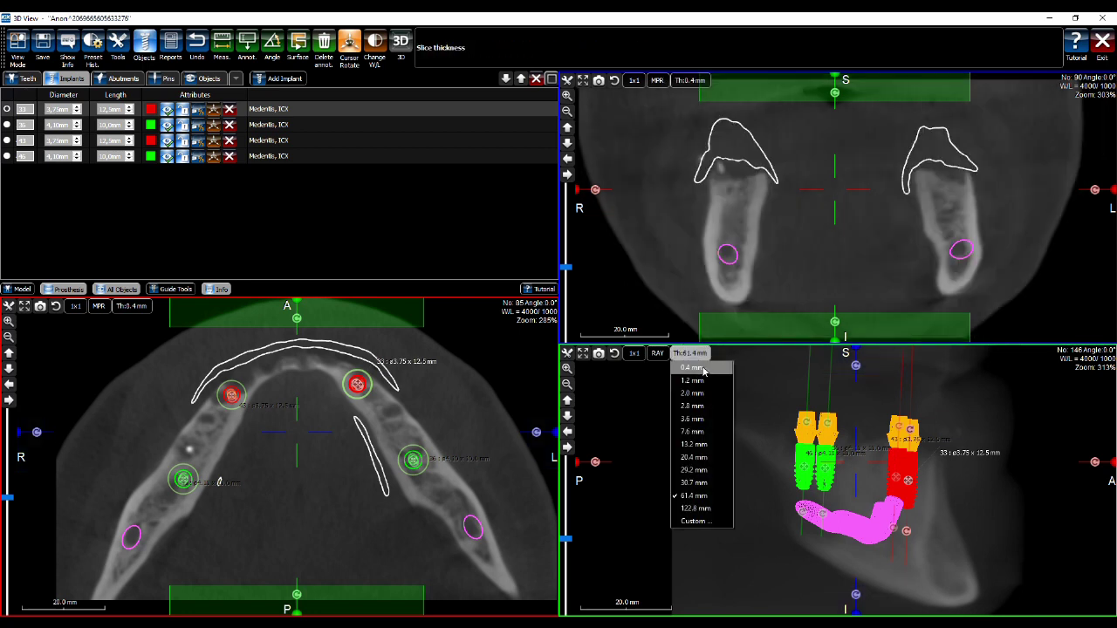
{"action": "left_click", "coordinate": [692, 367]}
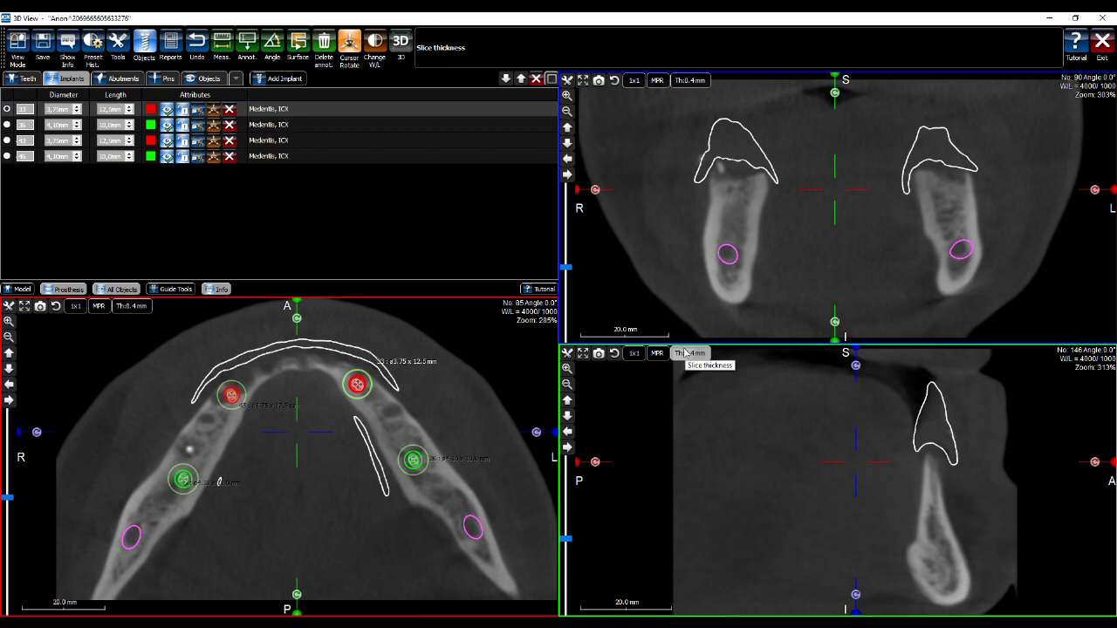
{"action": "left_click", "coordinate": [300, 438]}
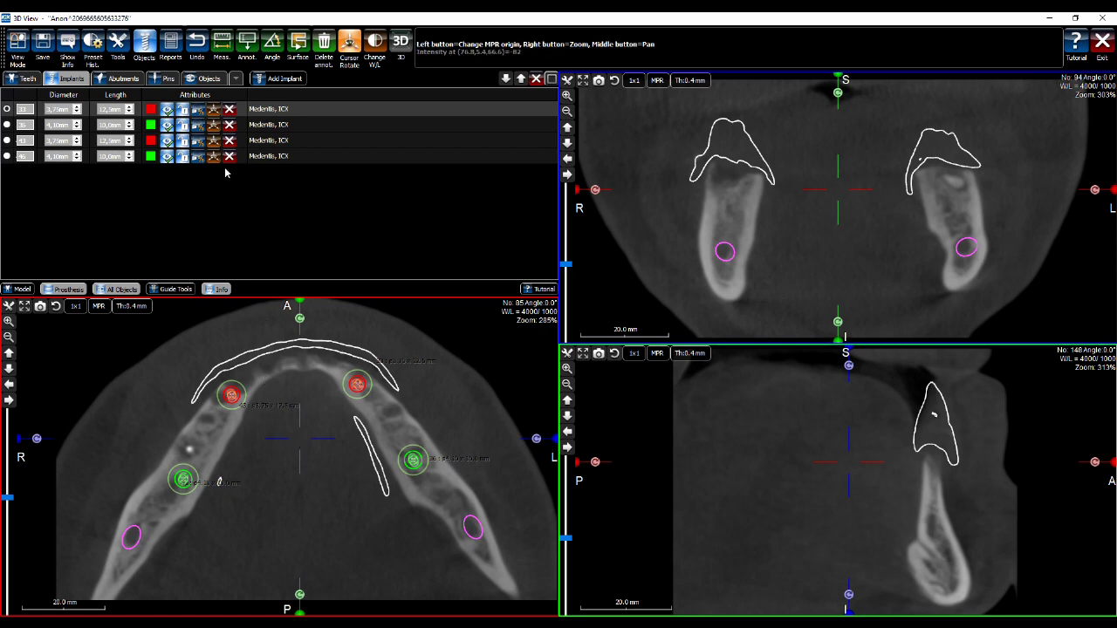
{"action": "left_click", "coordinate": [30, 62]}
{"action": "left_click", "coordinate": [23, 138]}
{"action": "left_click_drag", "start_coordinate": [381, 431], "coordinate": [366, 432]}
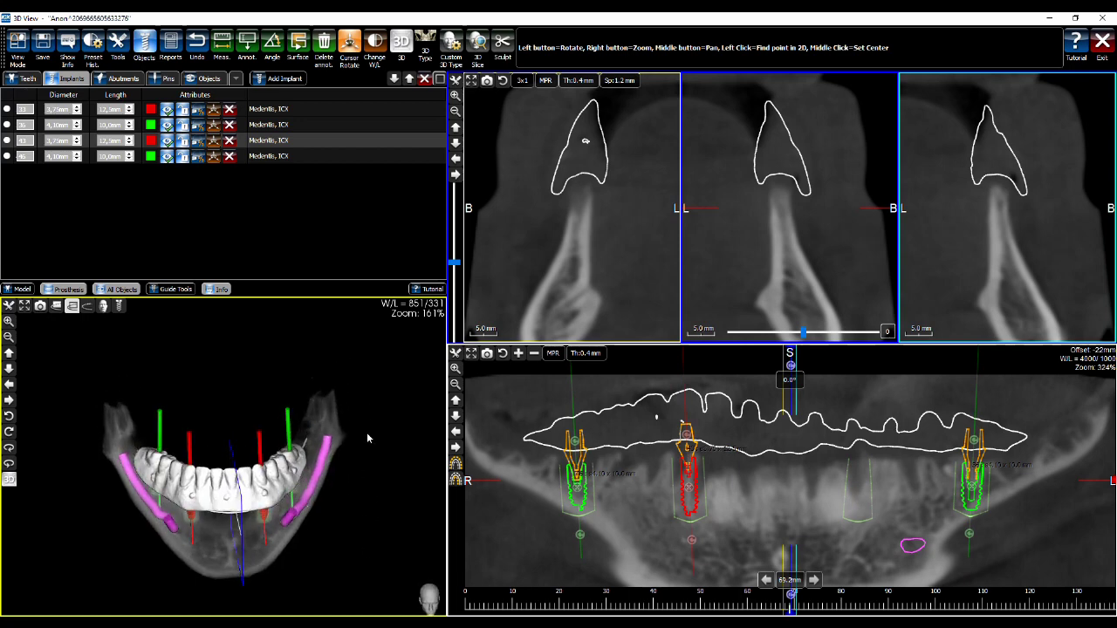
{"action": "scroll", "coordinate": [366, 431], "scroll_direction": "up", "scroll_amount": 5}
{"action": "left_click", "coordinate": [18, 46]}
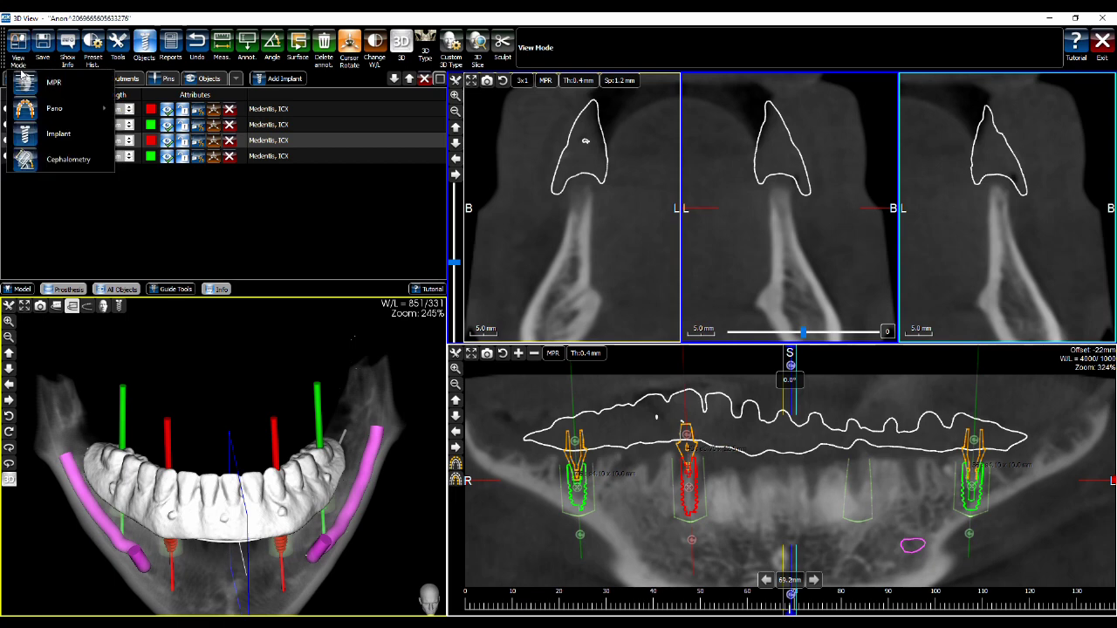
{"action": "left_click", "coordinate": [26, 82]}
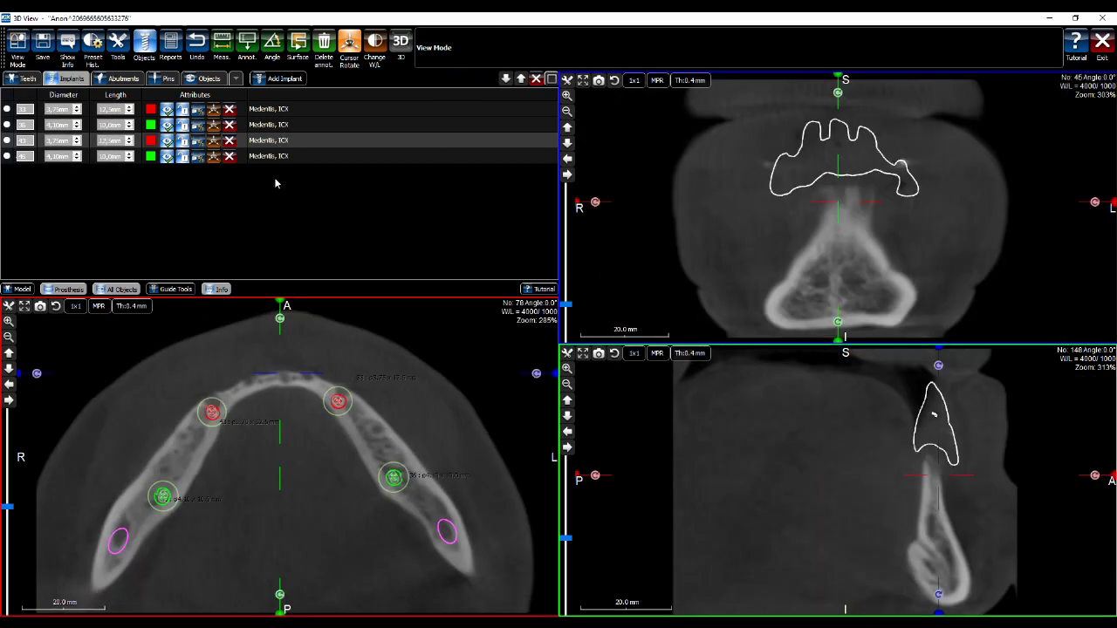
Centre all slice views on implant 33 and zoom in on it in the top-right view
{"action": "left_click", "coordinate": [214, 110]}
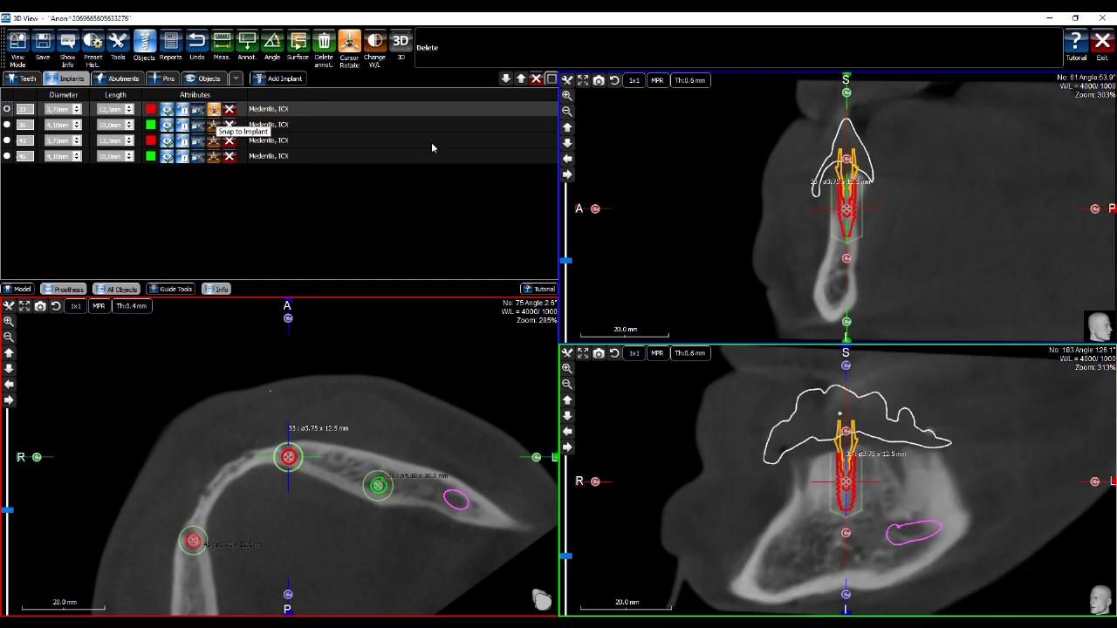
{"action": "right_click_drag", "start_coordinate": [909, 192], "coordinate": [1009, 161]}
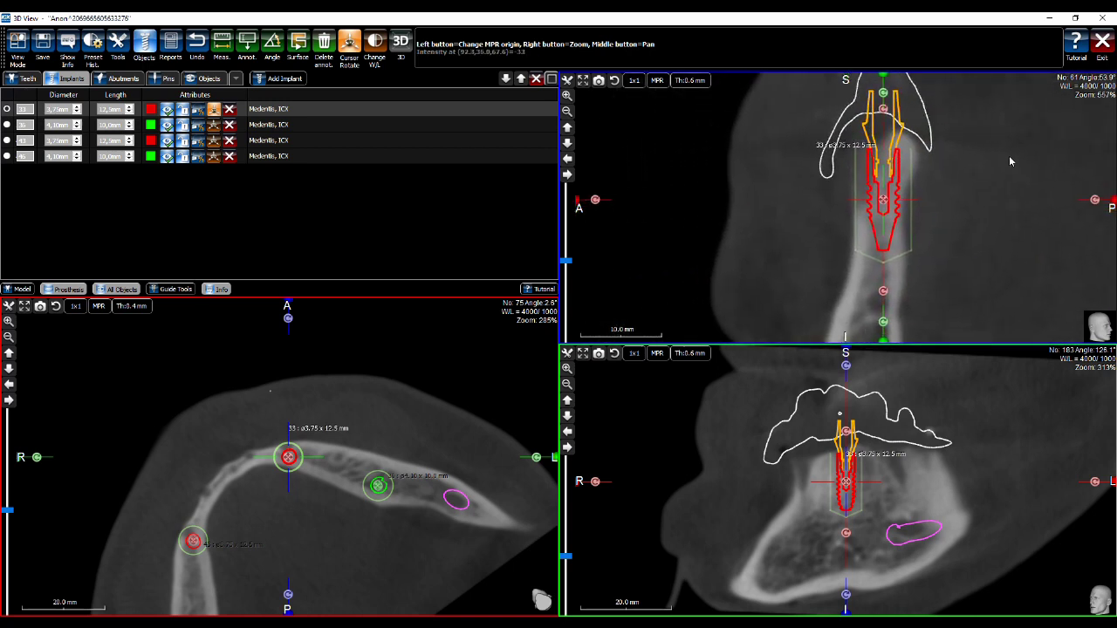
{"action": "middle_click_drag", "start_coordinate": [962, 189], "coordinate": [910, 196]}
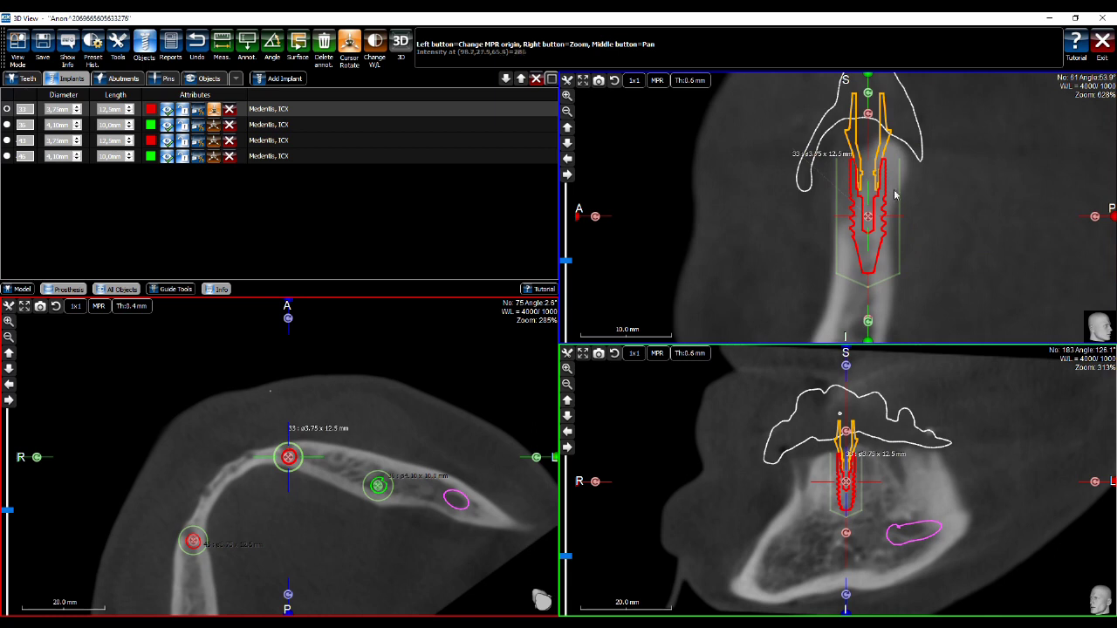
{"action": "left_click", "coordinate": [854, 221]}
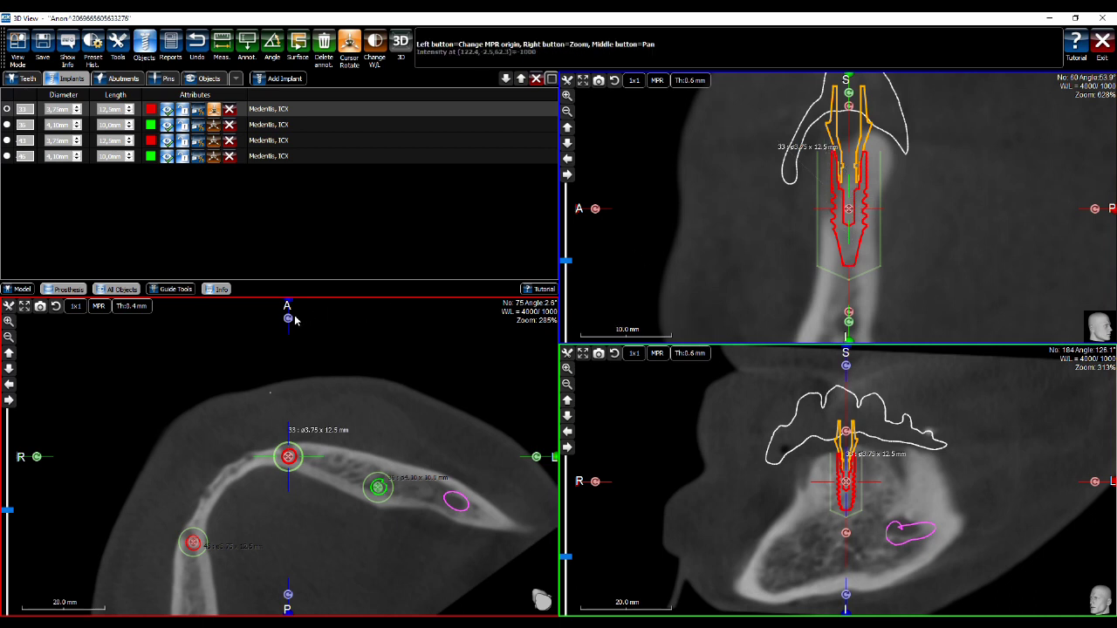
Rotate the slice planes to follow implant 33's axis, then centre the views on implant 36
{"action": "left_click_drag", "start_coordinate": [288, 319], "coordinate": [366, 541]}
{"action": "left_click", "coordinate": [288, 457]}
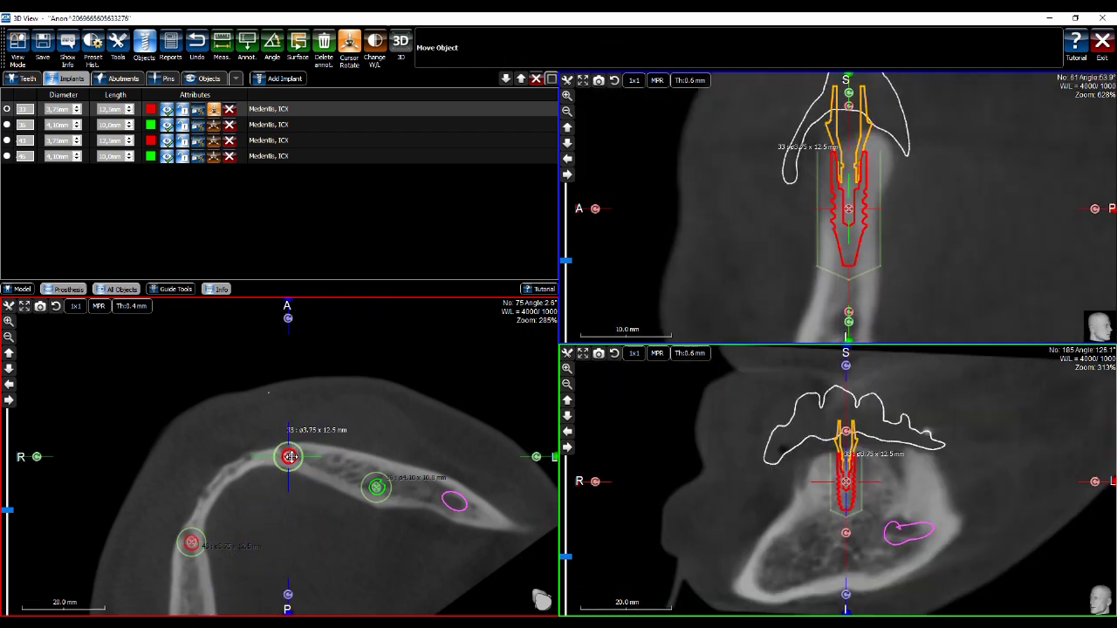
{"action": "left_click_drag", "start_coordinate": [291, 456], "coordinate": [297, 460]}
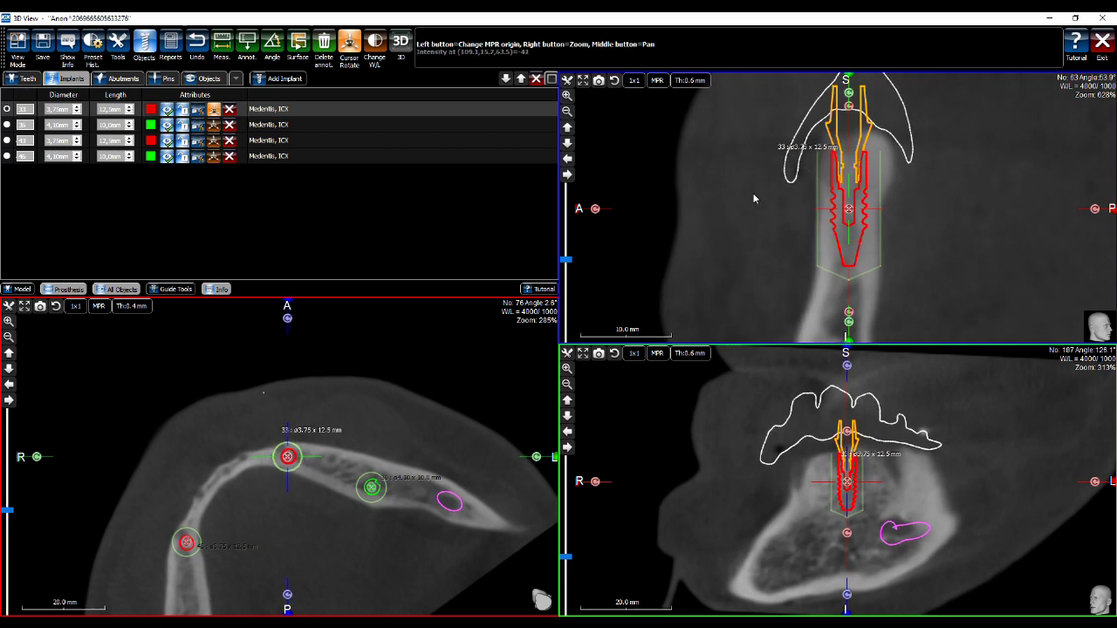
{"action": "left_click_drag", "start_coordinate": [287, 319], "coordinate": [106, 382]}
{"action": "left_click", "coordinate": [213, 124]}
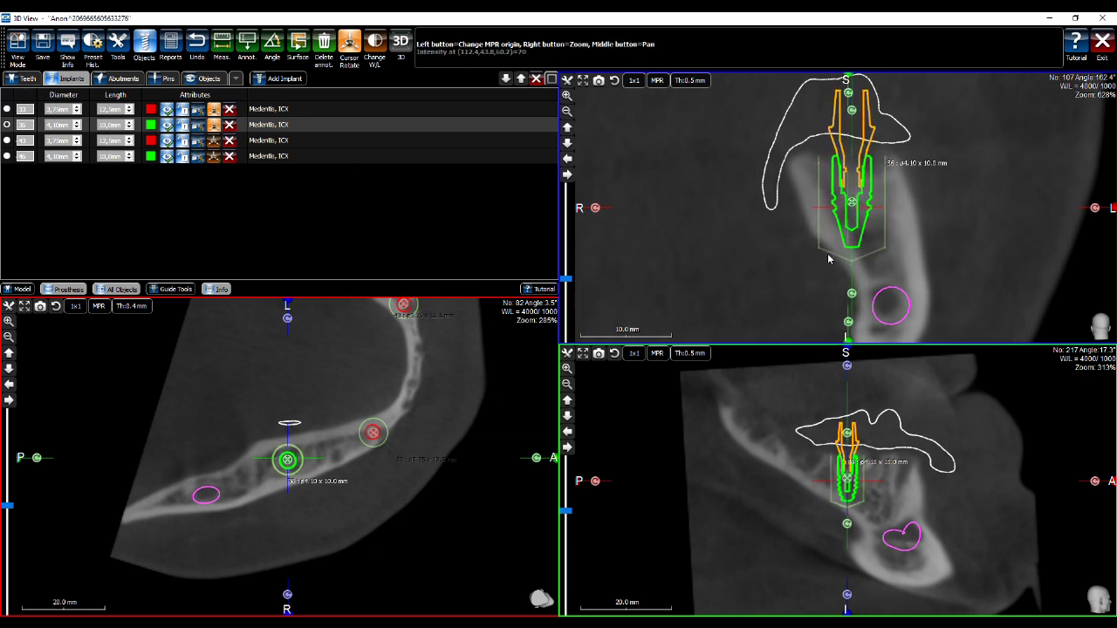
Select implant 43, re-angle the slice planes through it, and nudge it slightly
{"action": "left_click_drag", "start_coordinate": [288, 318], "coordinate": [262, 576]}
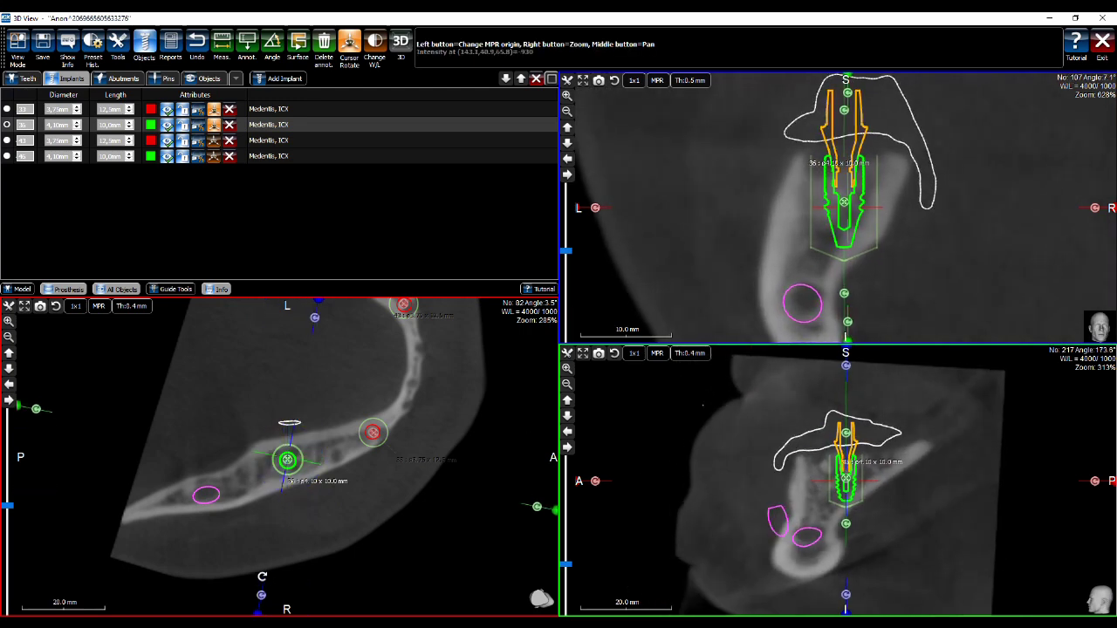
{"action": "left_click", "coordinate": [218, 139]}
{"action": "left_click_drag", "start_coordinate": [289, 316], "coordinate": [117, 511]}
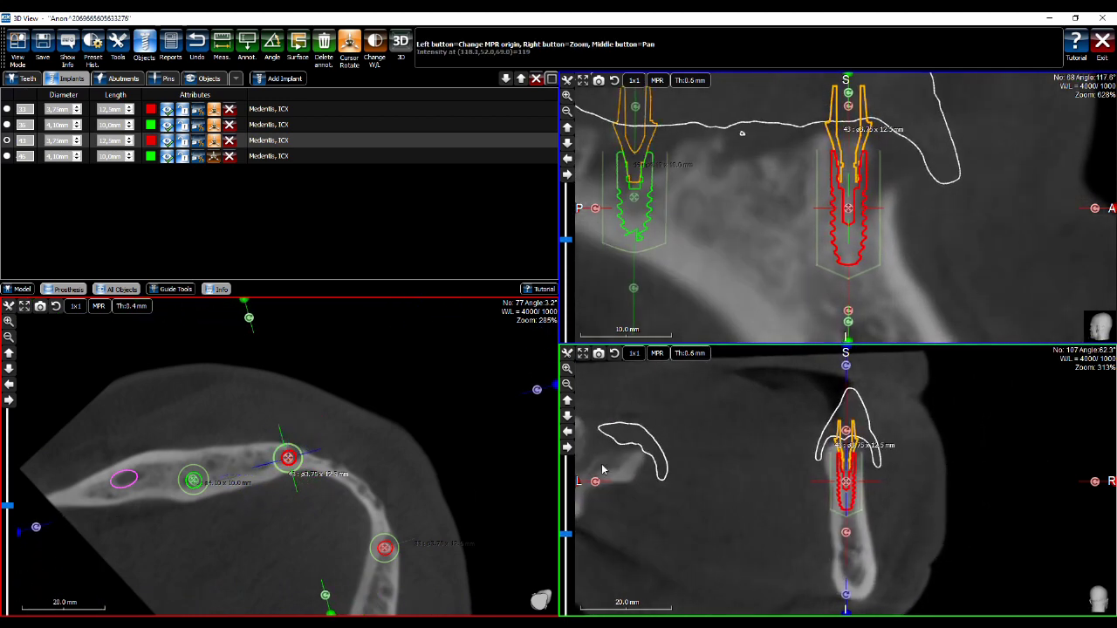
{"action": "mouse_move", "coordinate": [847, 208]}
{"action": "left_click_drag", "start_coordinate": [846, 209], "coordinate": [840, 208]}
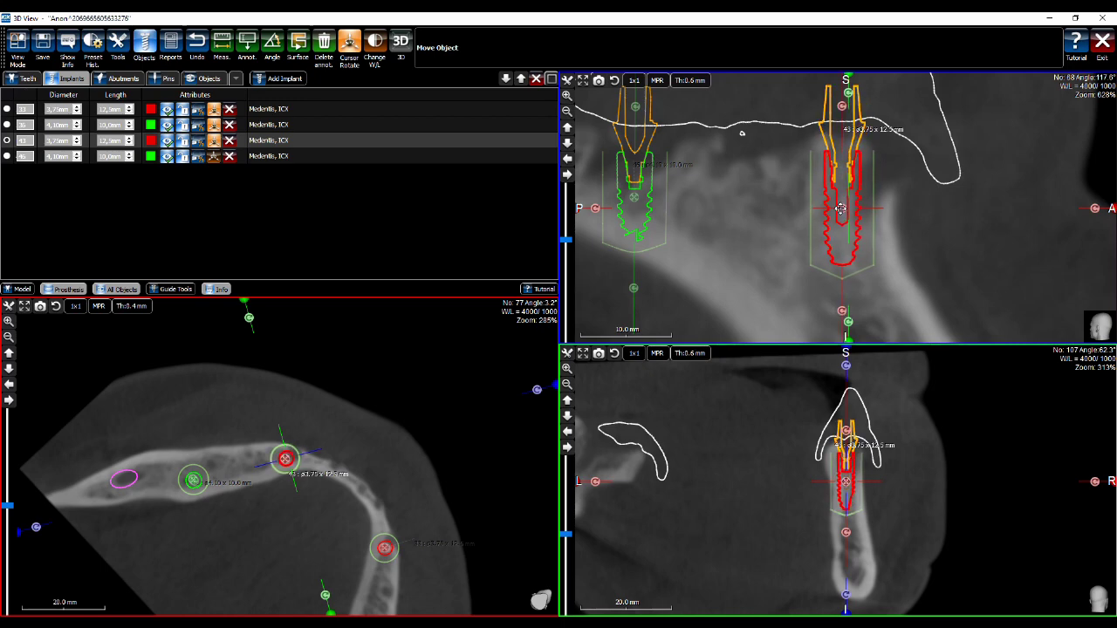
Select implant 46 and re-angle the slice planes through it
{"action": "left_click_drag", "start_coordinate": [250, 319], "coordinate": [475, 435]}
{"action": "left_click", "coordinate": [214, 158]}
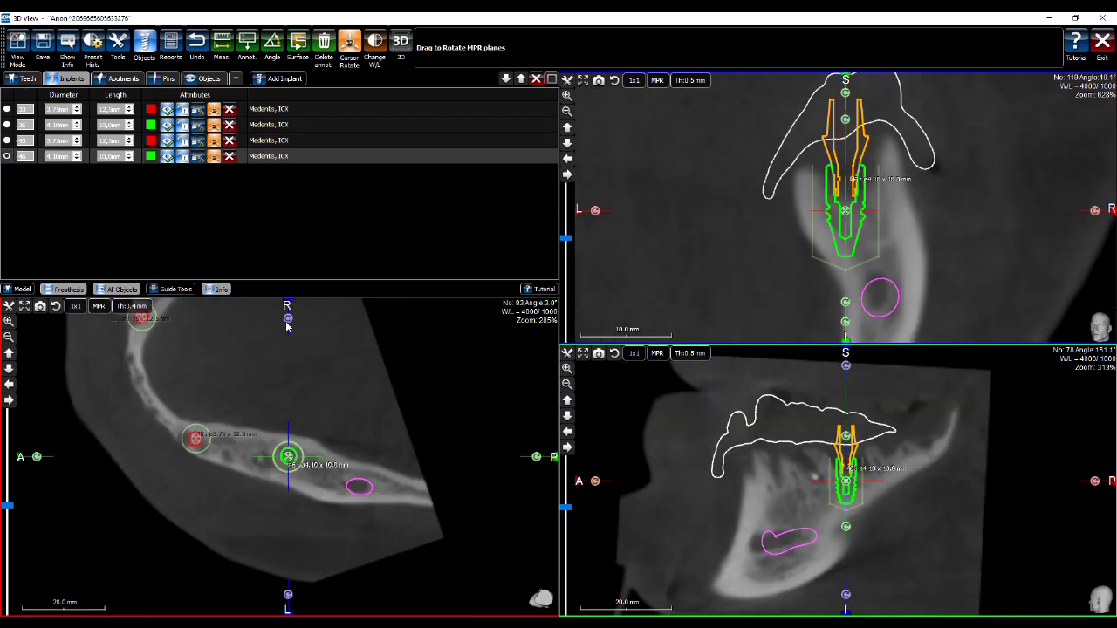
{"action": "left_click_drag", "start_coordinate": [287, 319], "coordinate": [256, 609]}
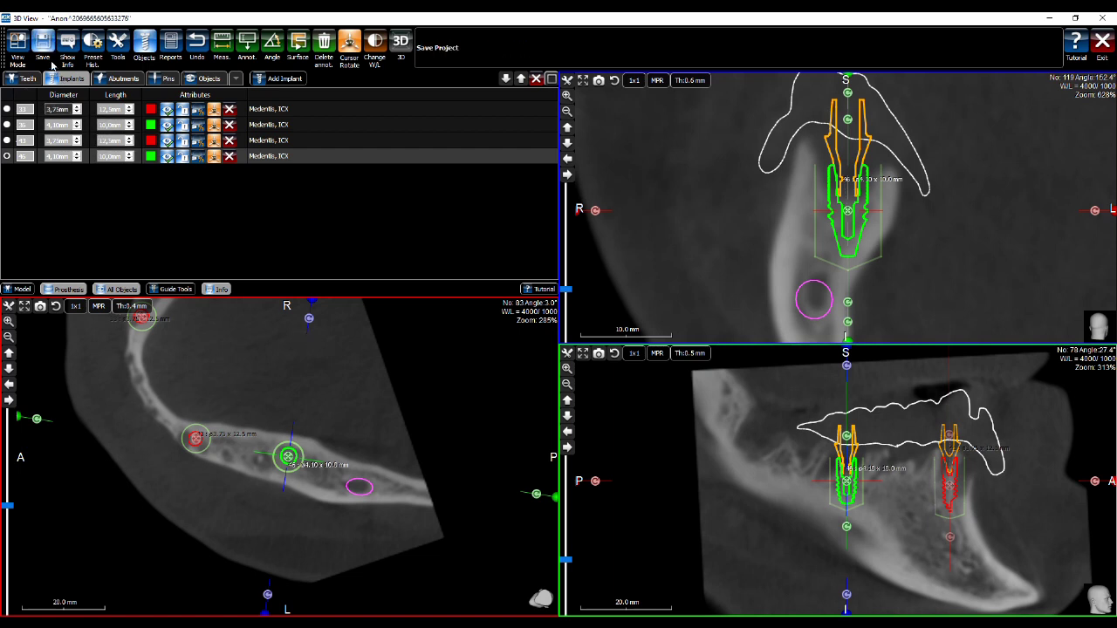
Switch to the Implant layout, sweep the cross-sections to 30.8 mm, turn the jaw frontal, and show Pins
{"action": "left_click", "coordinate": [20, 41]}
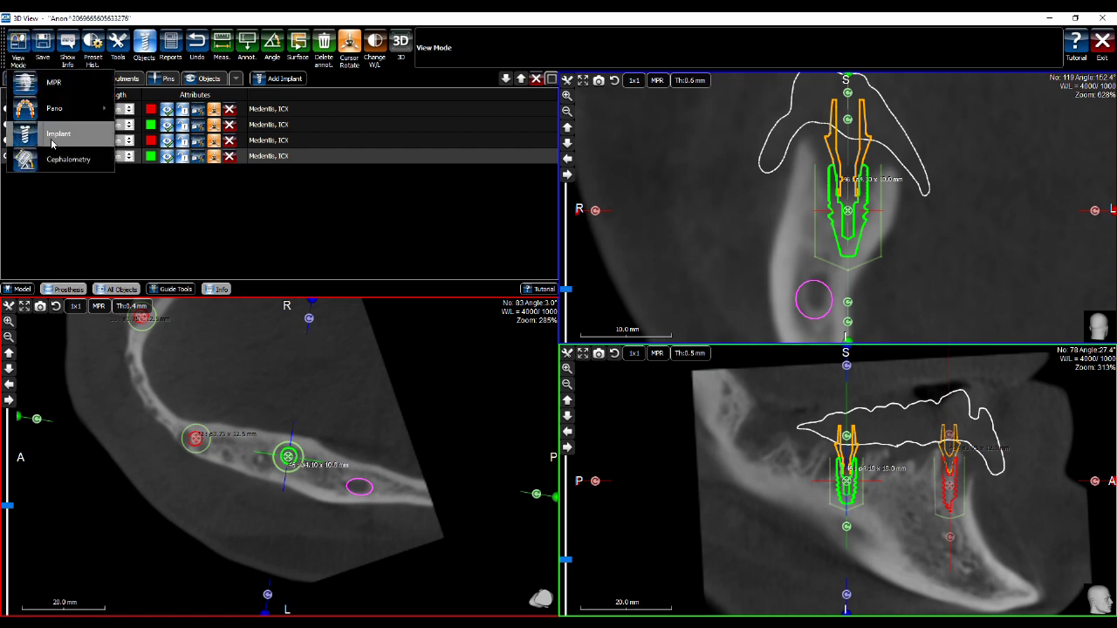
{"action": "left_click", "coordinate": [52, 142]}
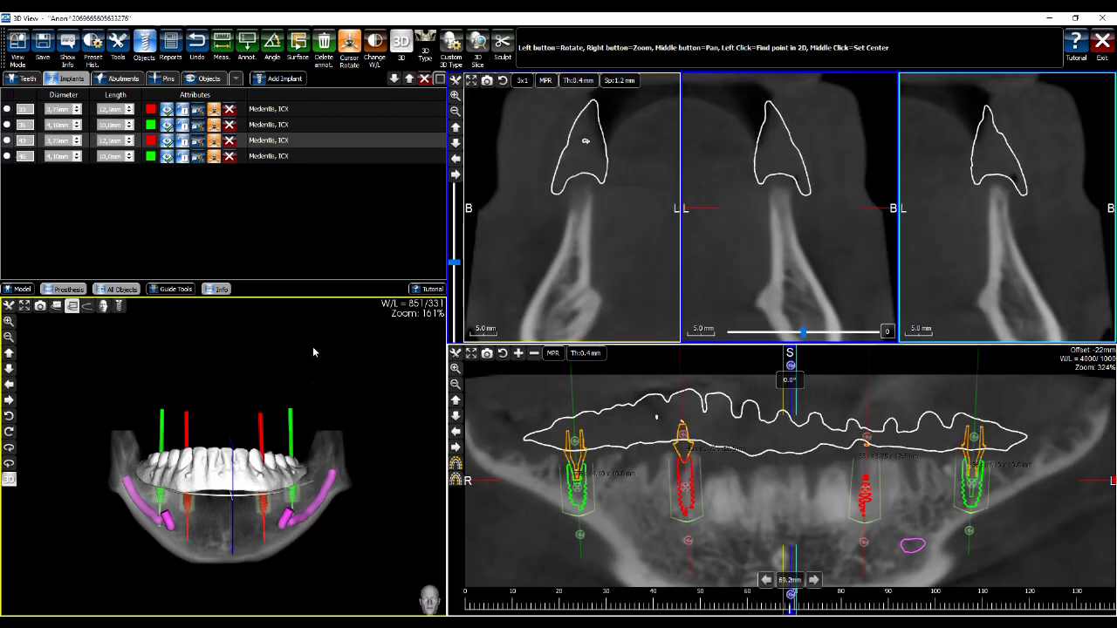
{"action": "left_click", "coordinate": [610, 467]}
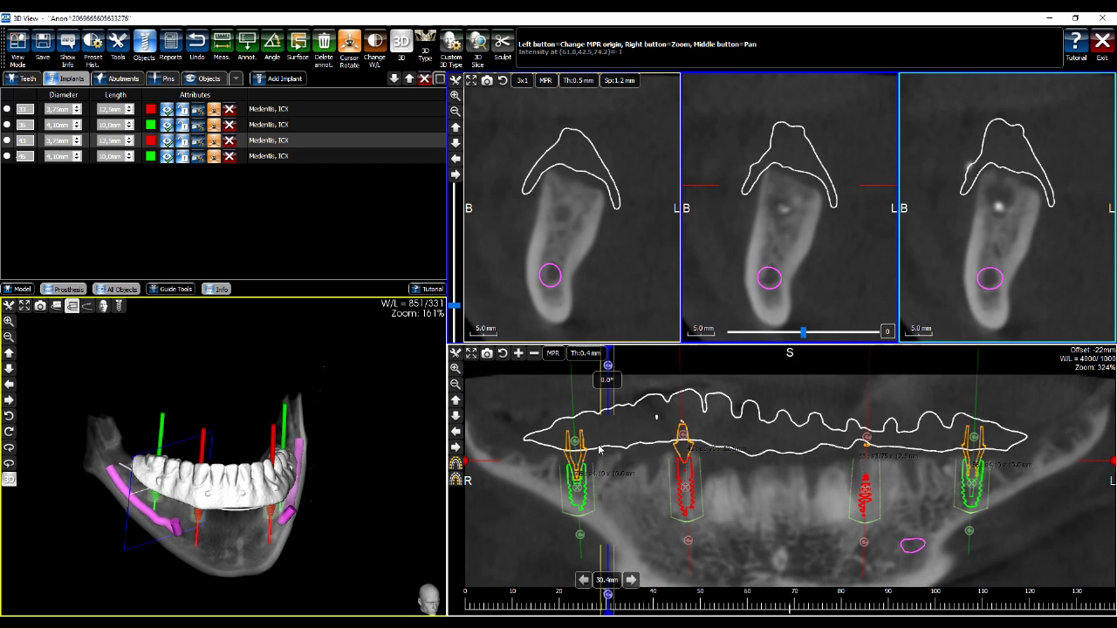
{"action": "mouse_move", "coordinate": [735, 470]}
{"action": "left_mouse_down"}
{"action": "mouse_move", "coordinate": [827, 473]}
{"action": "mouse_move", "coordinate": [786, 486]}
{"action": "mouse_move", "coordinate": [729, 480]}
{"action": "left_mouse_up"}
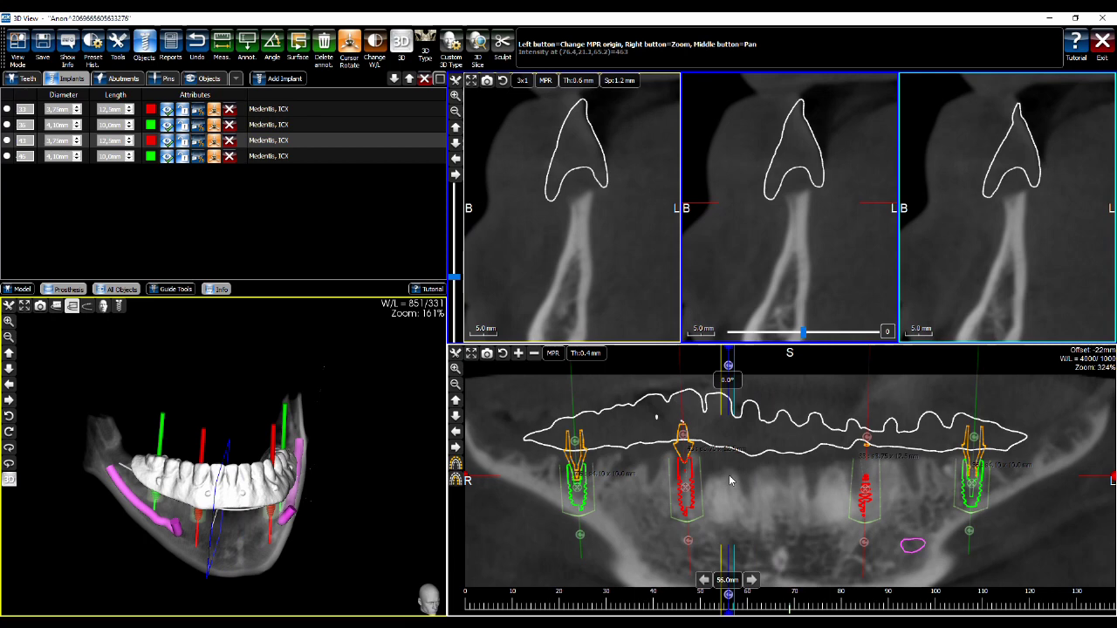
{"action": "left_click", "coordinate": [791, 482]}
{"action": "mouse_move", "coordinate": [798, 481]}
{"action": "left_mouse_down"}
{"action": "mouse_move", "coordinate": [830, 493]}
{"action": "mouse_move", "coordinate": [756, 479]}
{"action": "mouse_move", "coordinate": [640, 485]}
{"action": "left_mouse_up"}
{"action": "left_click", "coordinate": [609, 477]}
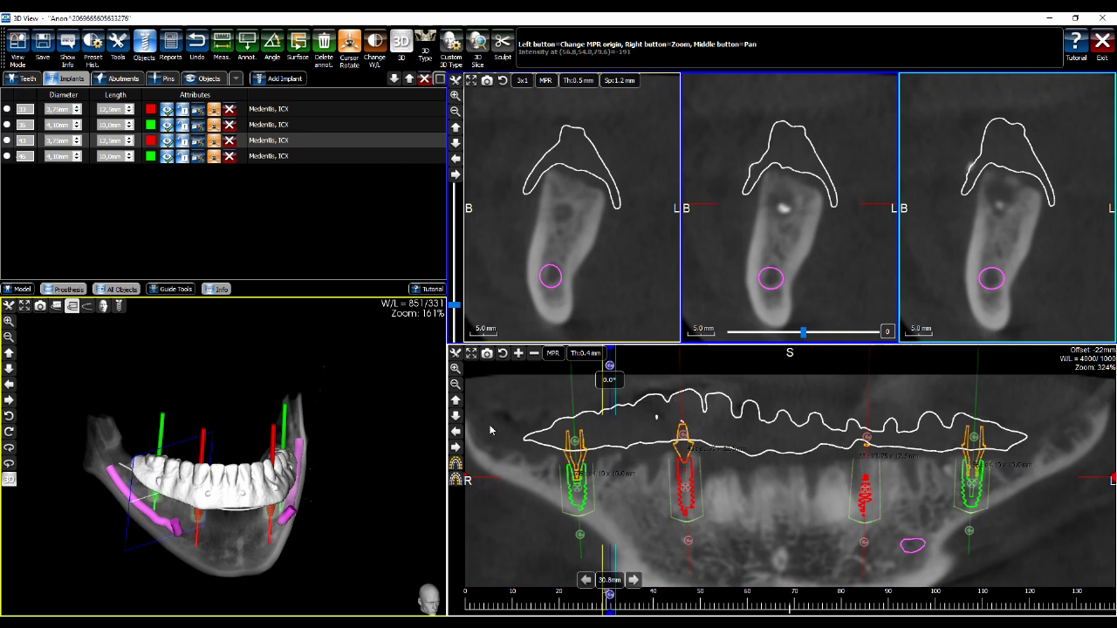
{"action": "left_click_drag", "start_coordinate": [382, 389], "coordinate": [514, 349]}
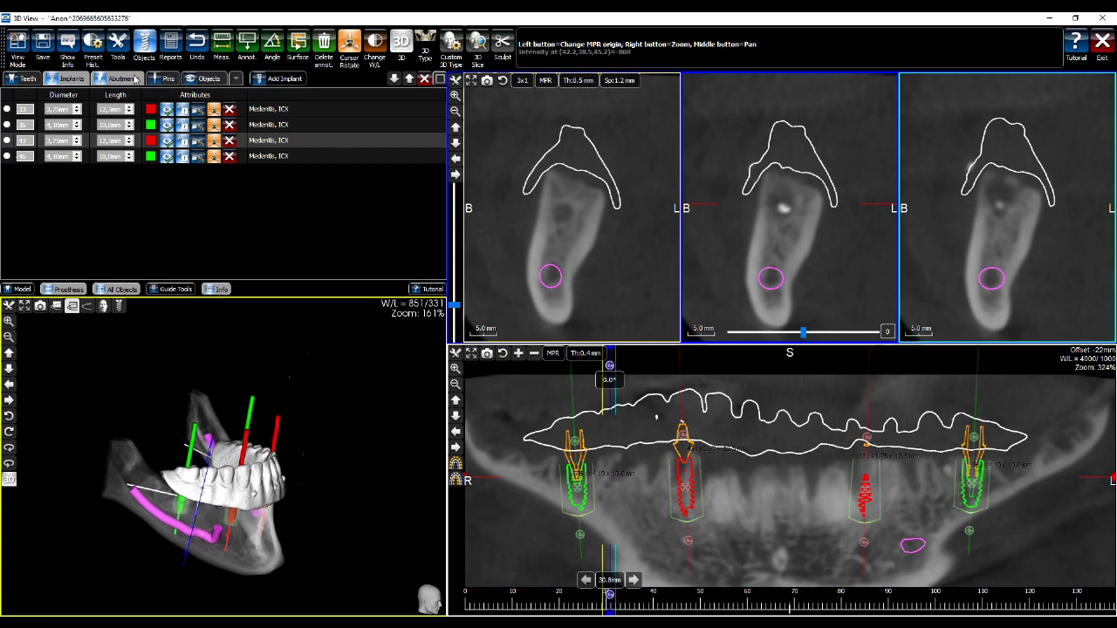
{"action": "left_click", "coordinate": [159, 79]}
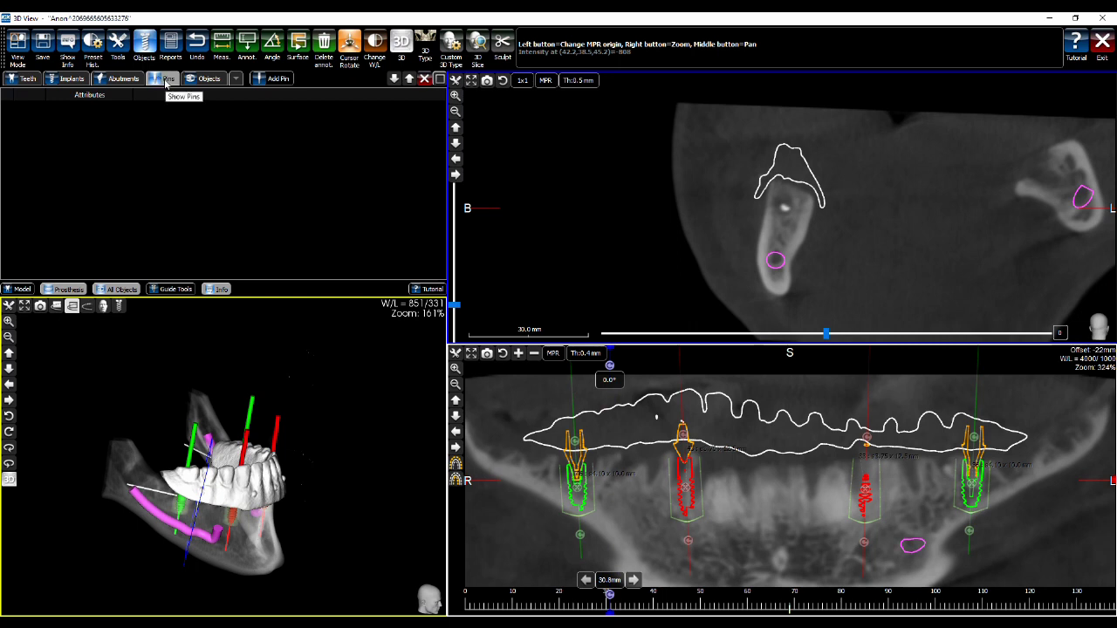
Add a first fixation pin at the bone crest in the slice and tilt it outward
{"action": "left_click", "coordinate": [280, 79]}
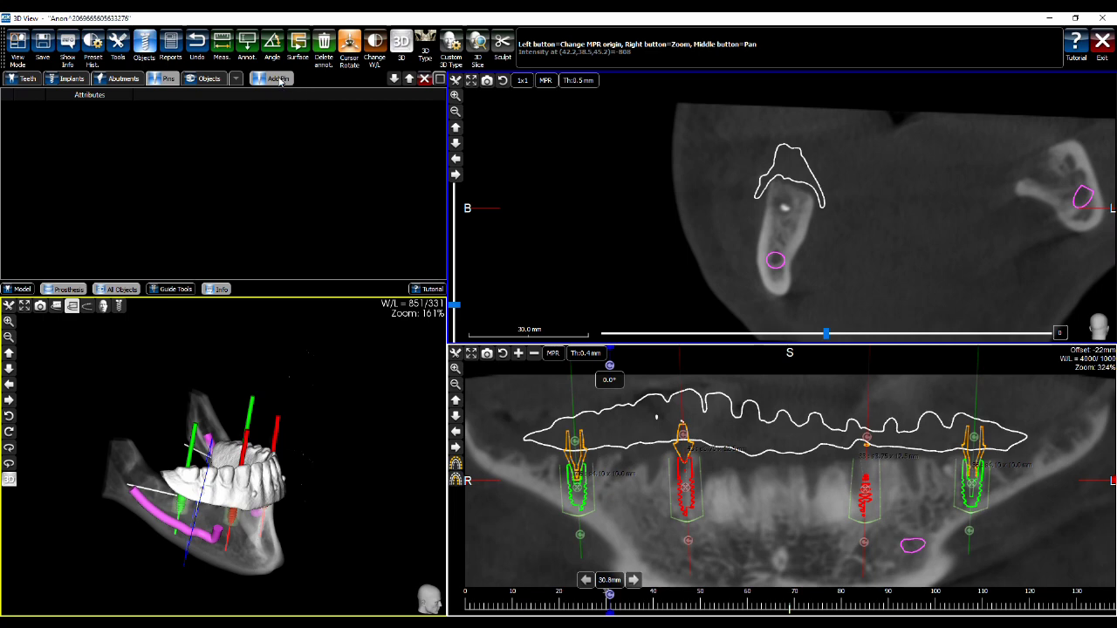
{"action": "left_click", "coordinate": [803, 214]}
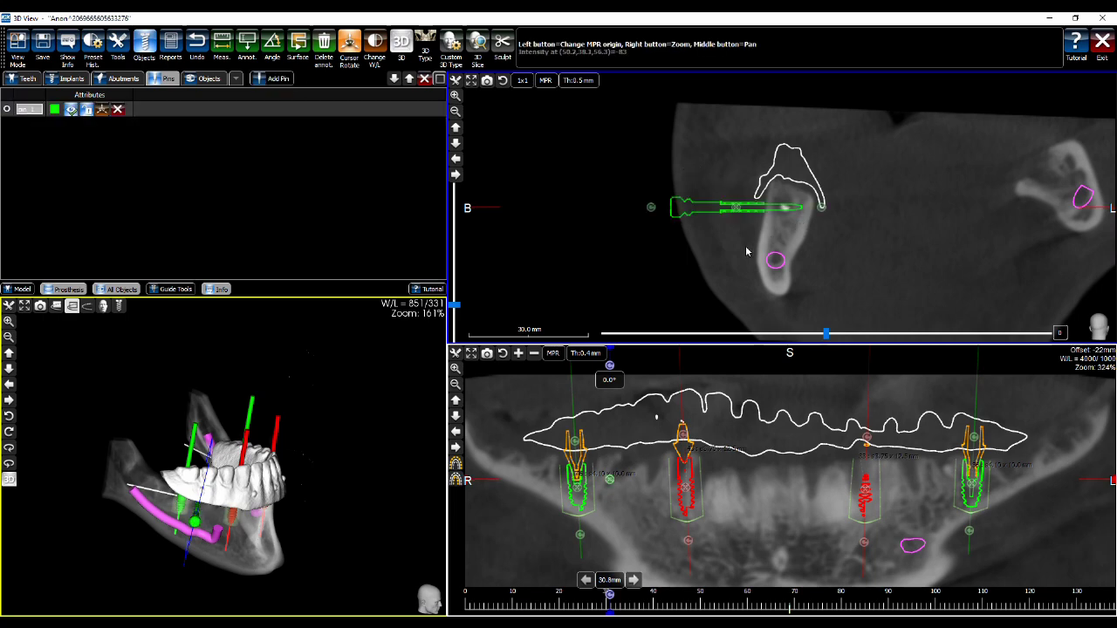
{"action": "left_click_drag", "start_coordinate": [652, 207], "coordinate": [679, 118]}
{"action": "left_click_drag", "start_coordinate": [747, 171], "coordinate": [740, 166]}
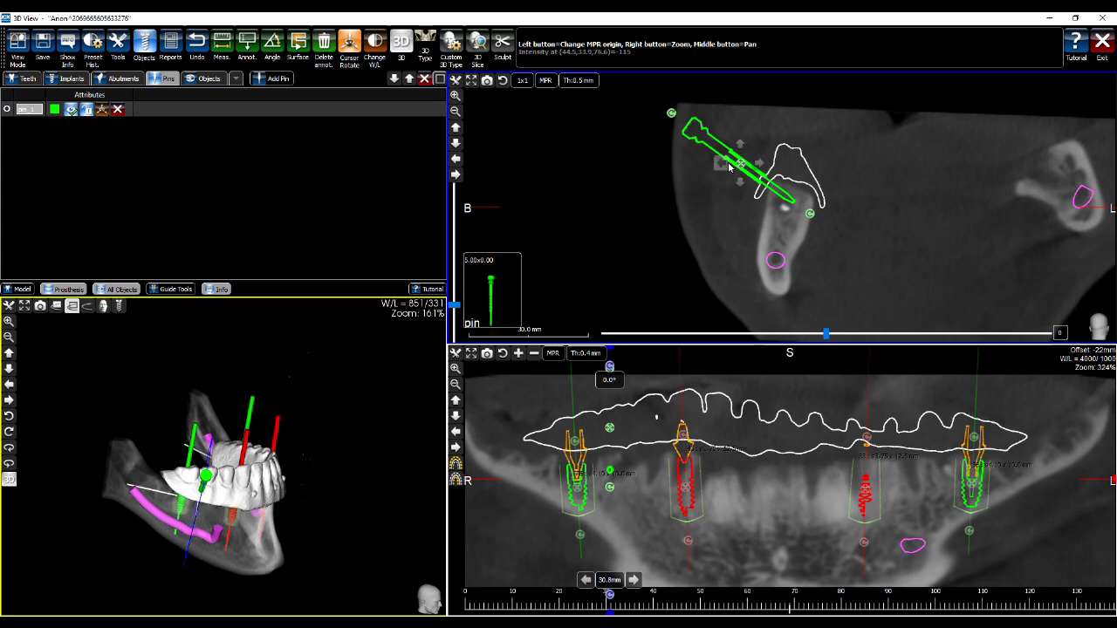
{"action": "left_click_drag", "start_coordinate": [369, 379], "coordinate": [321, 372]}
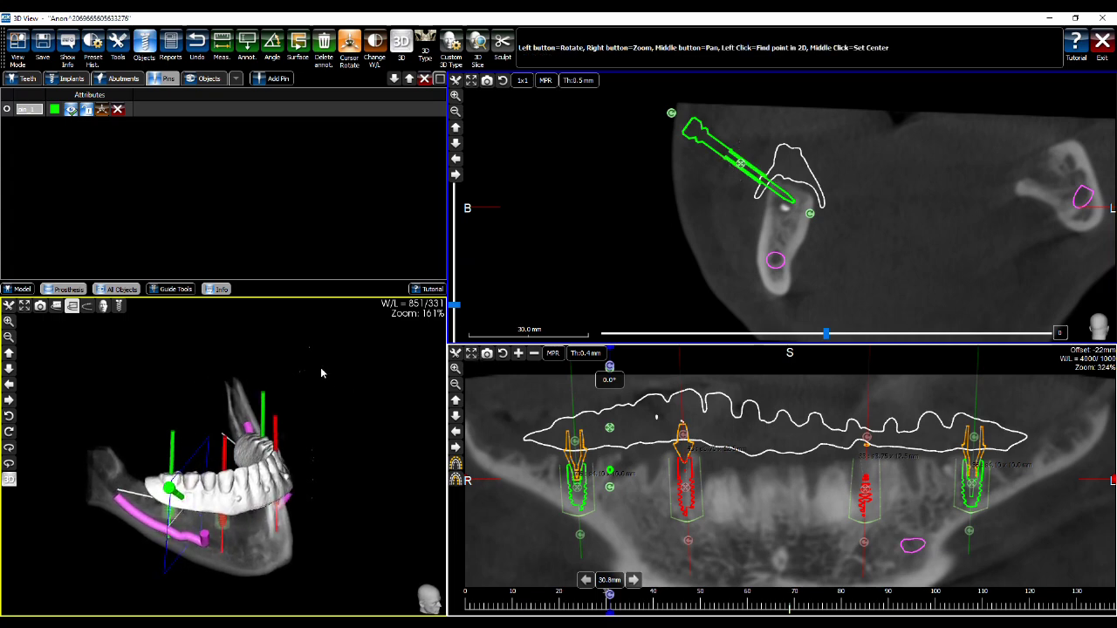
{"action": "left_click_drag", "start_coordinate": [194, 382], "coordinate": [164, 354]}
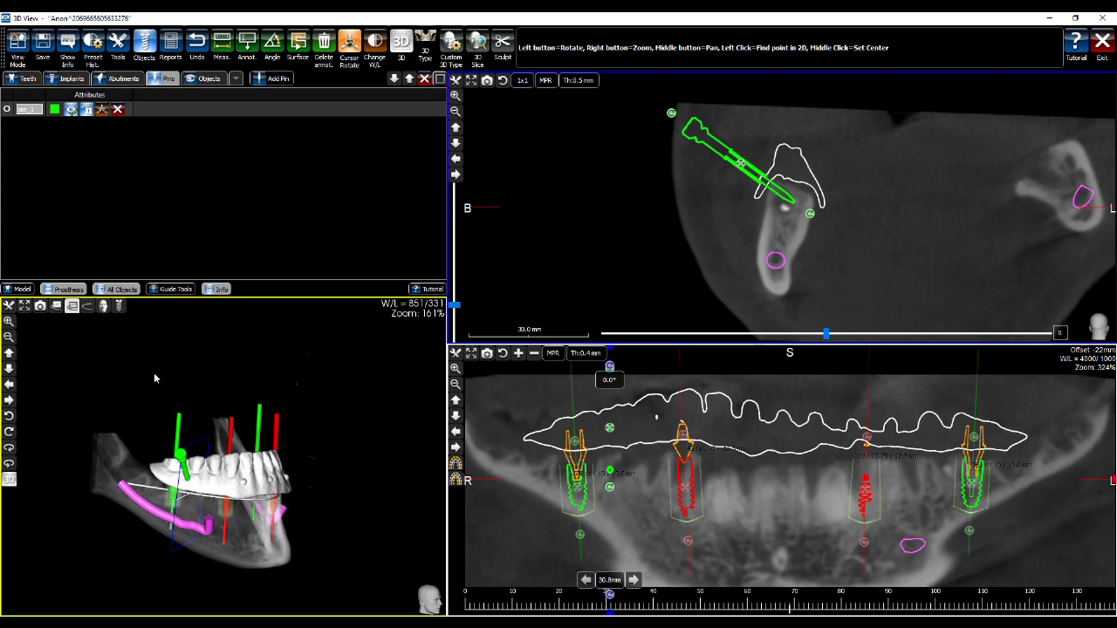
Fine-tune the pin in 3D with Manipulate 3D Objects, then move the cross-section to 102.0 mm
{"action": "left_click", "coordinate": [119, 307]}
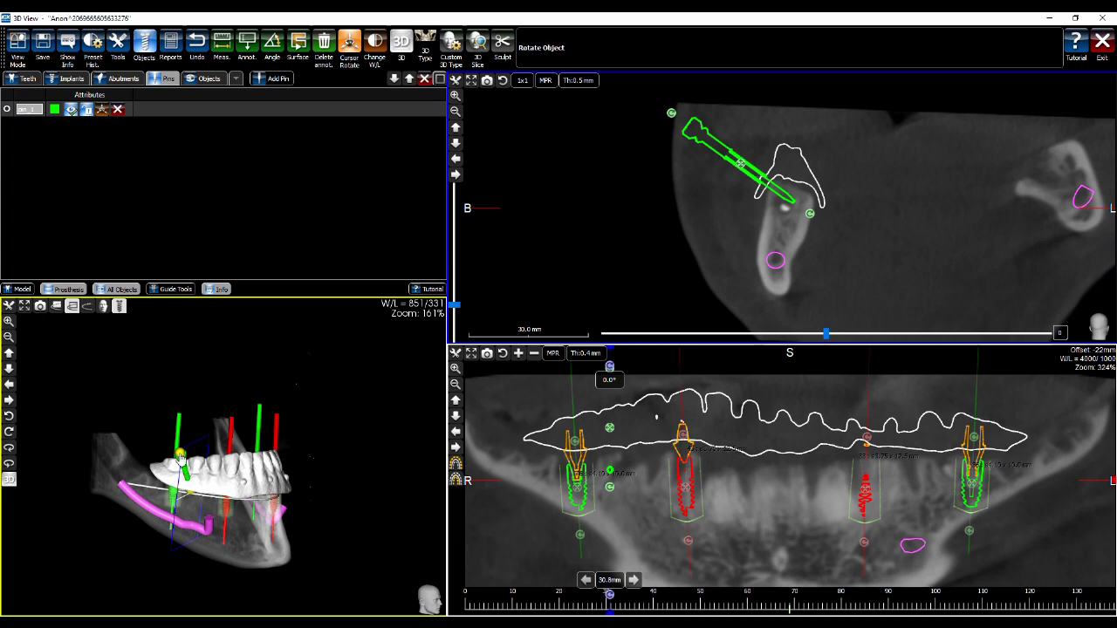
{"action": "left_click_drag", "start_coordinate": [181, 456], "coordinate": [239, 465]}
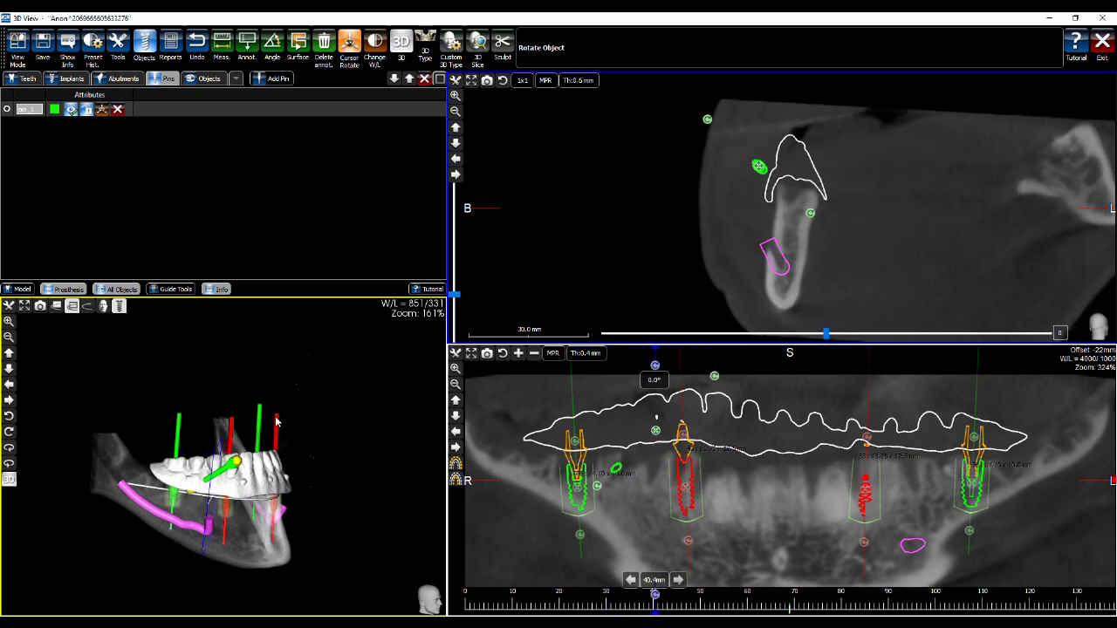
{"action": "left_click_drag", "start_coordinate": [346, 415], "coordinate": [282, 325]}
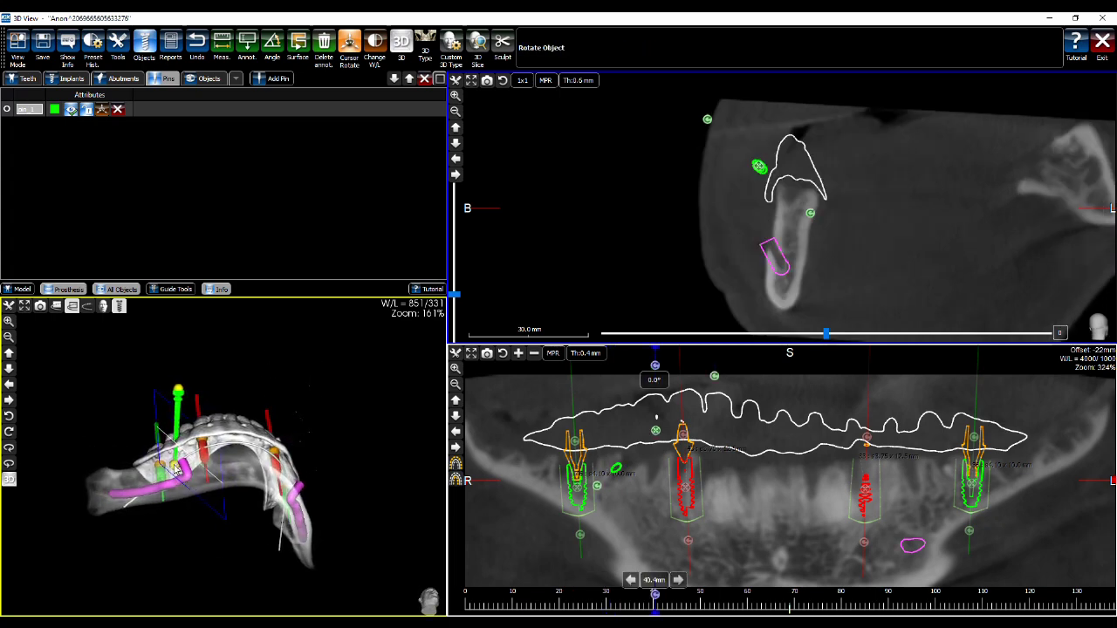
{"action": "left_click_drag", "start_coordinate": [242, 367], "coordinate": [231, 505]}
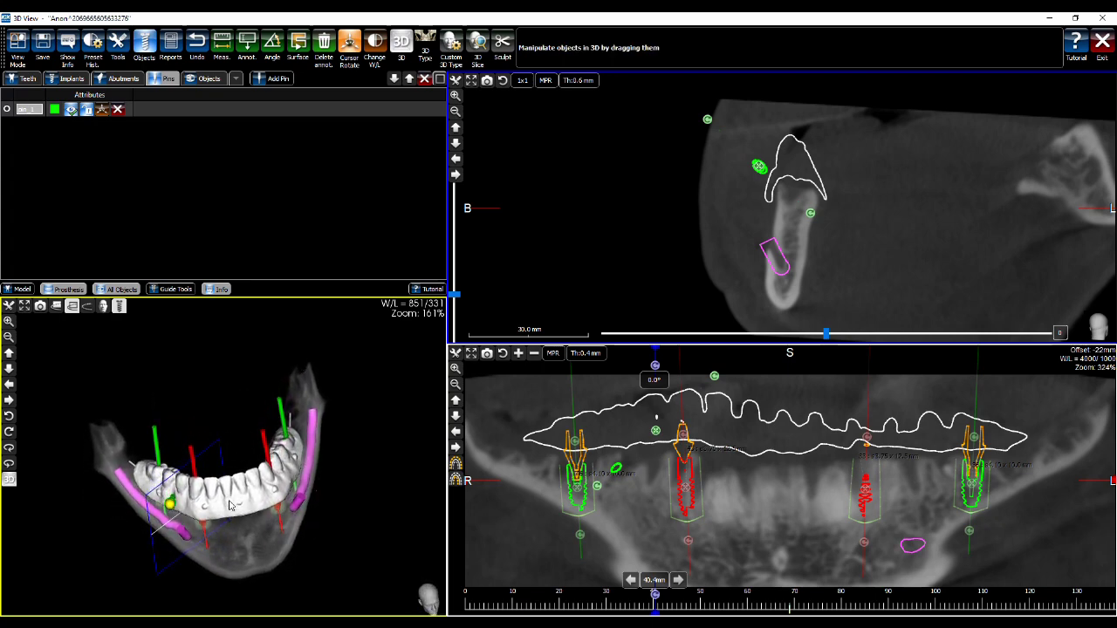
{"action": "left_click", "coordinate": [102, 109]}
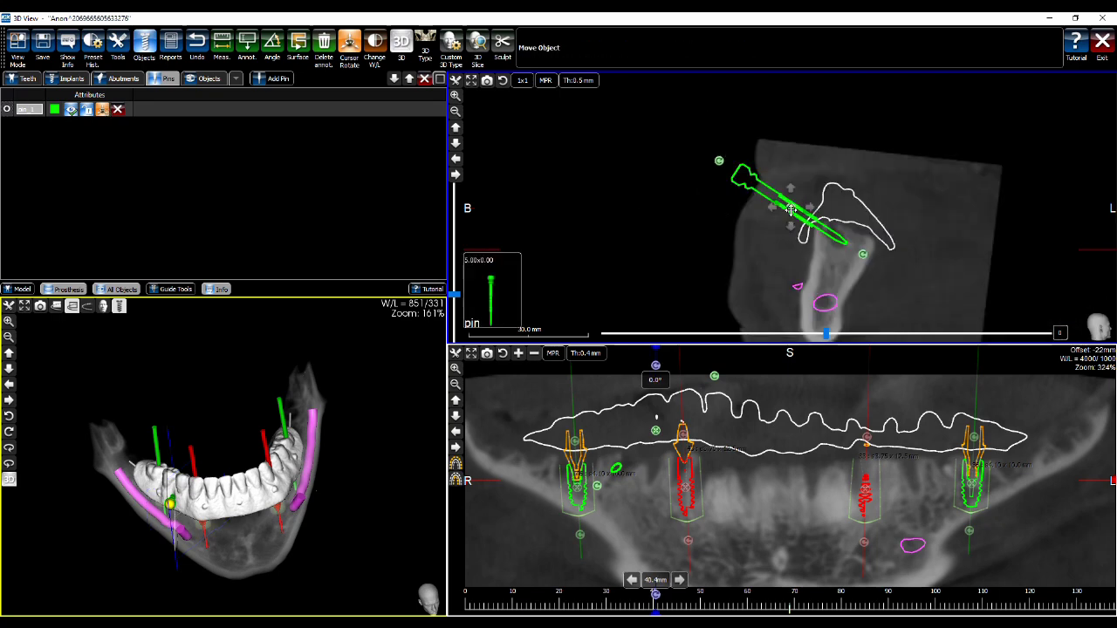
{"action": "left_click_drag", "start_coordinate": [790, 208], "coordinate": [787, 210]}
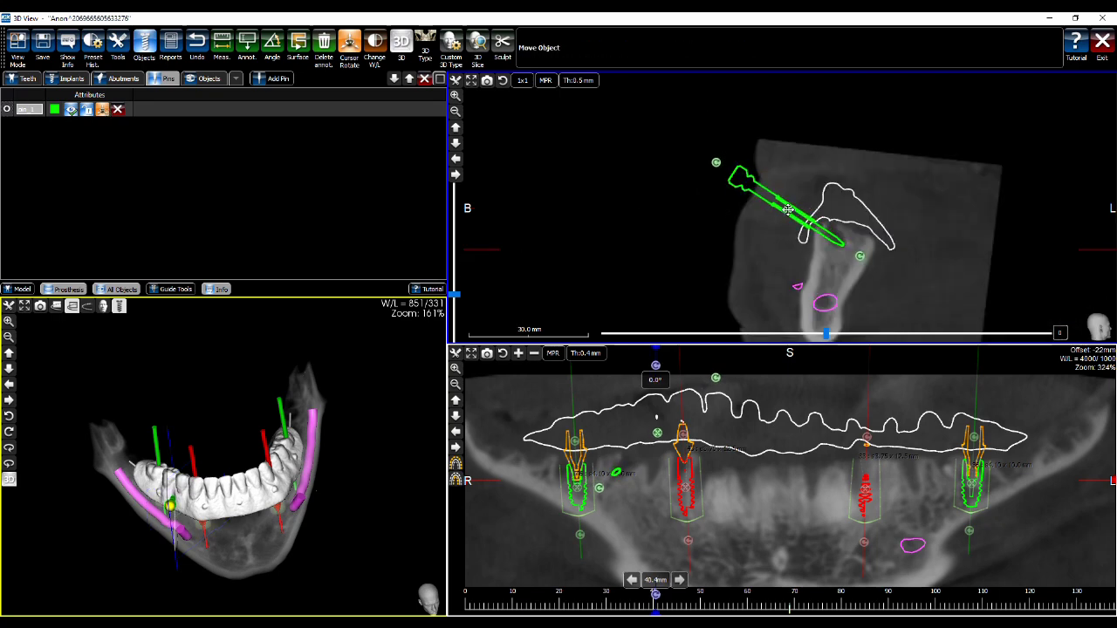
{"action": "left_click_drag", "start_coordinate": [416, 390], "coordinate": [419, 427]}
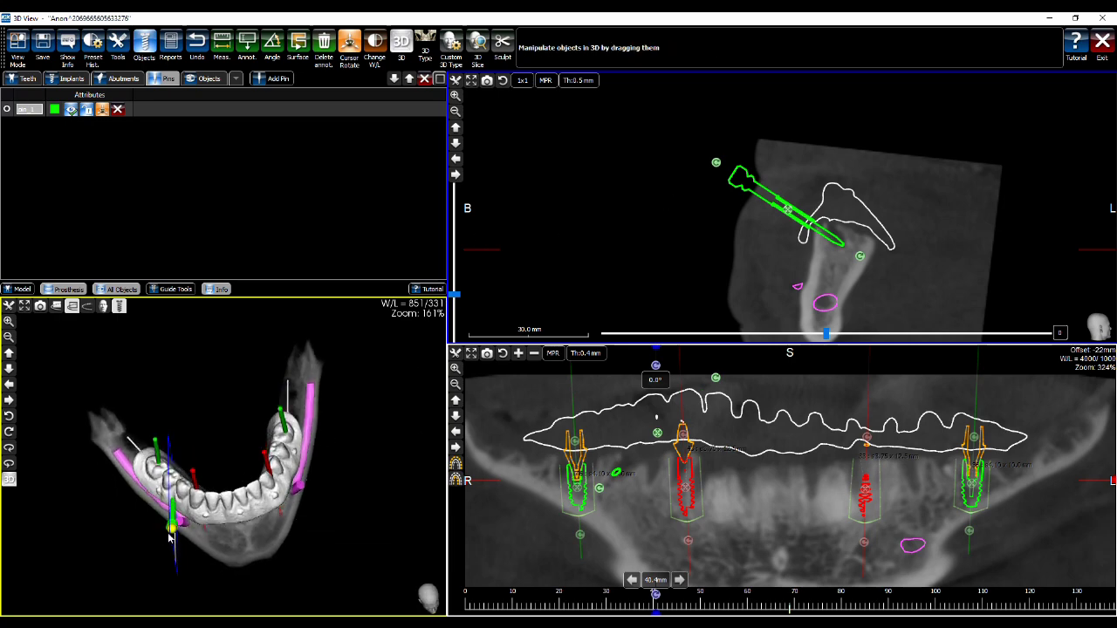
{"action": "left_click_drag", "start_coordinate": [176, 531], "coordinate": [180, 526]}
{"action": "left_click_drag", "start_coordinate": [369, 505], "coordinate": [244, 219]}
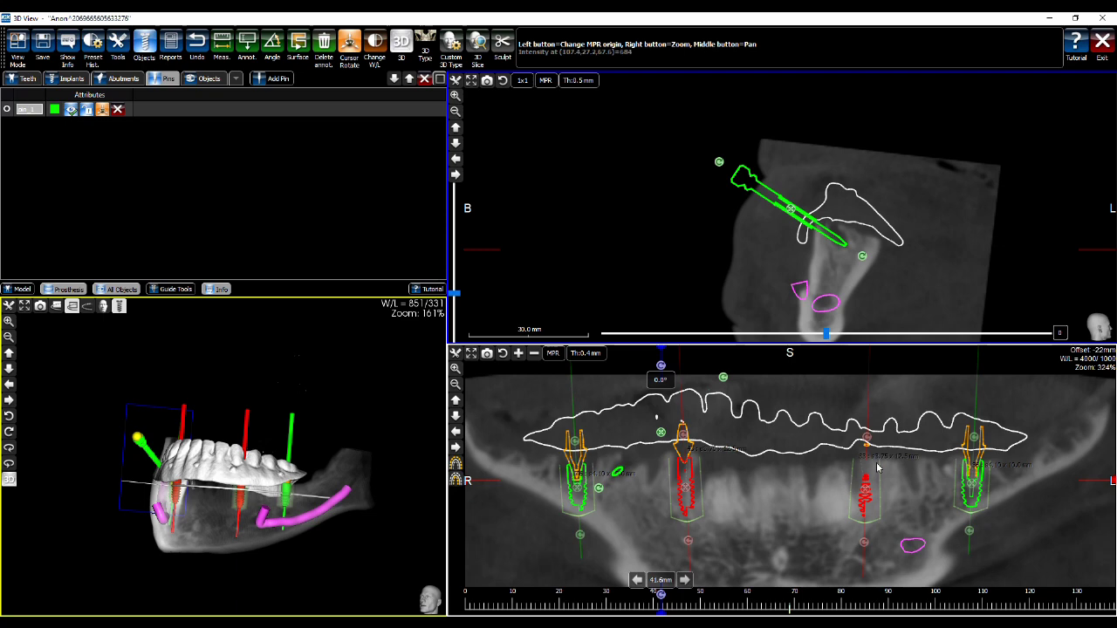
{"action": "left_click", "coordinate": [943, 475]}
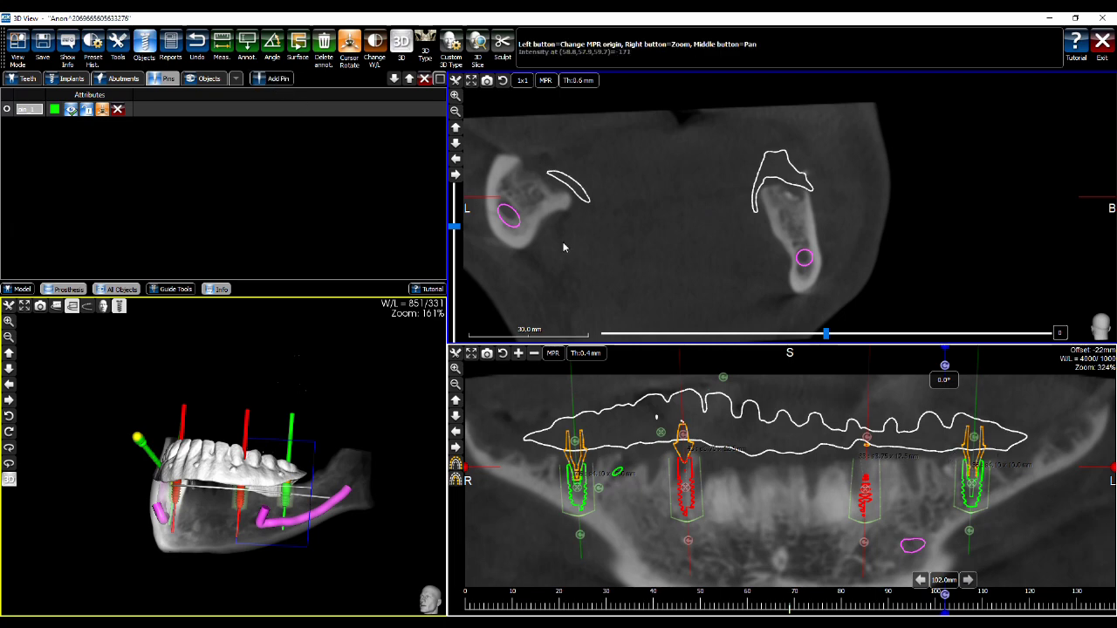
Place a second fixation pin at the implant top and tilt it outward and upward
{"action": "left_click", "coordinate": [273, 78]}
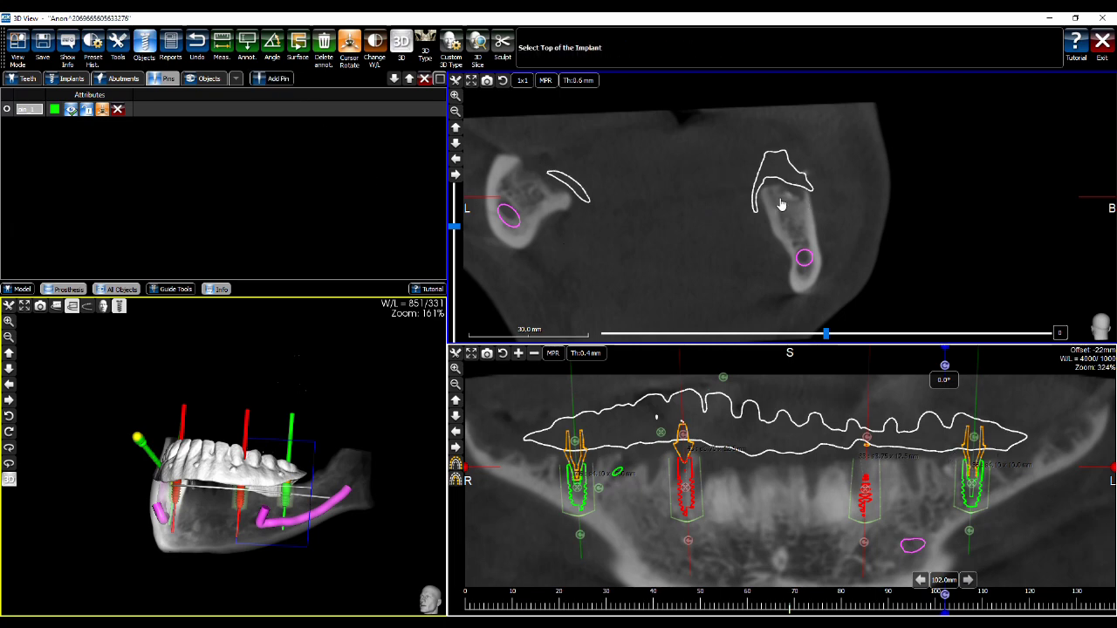
{"action": "left_click", "coordinate": [777, 208]}
{"action": "left_click_drag", "start_coordinate": [919, 161], "coordinate": [885, 103]}
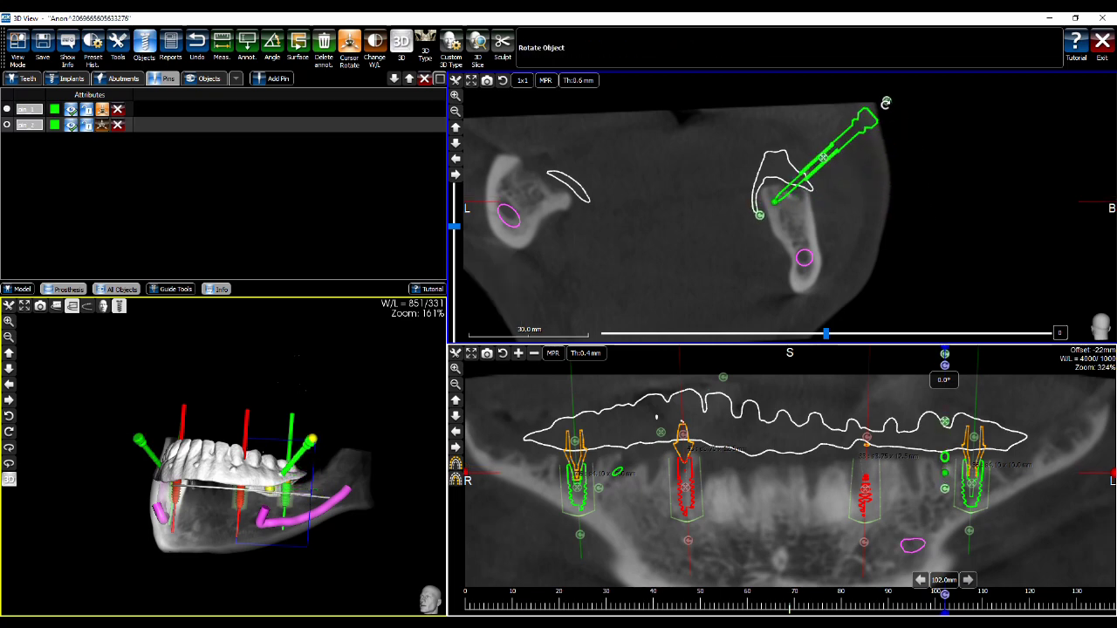
{"action": "mouse_move", "coordinate": [825, 164]}
{"action": "left_click_drag", "start_coordinate": [826, 164], "coordinate": [825, 168]}
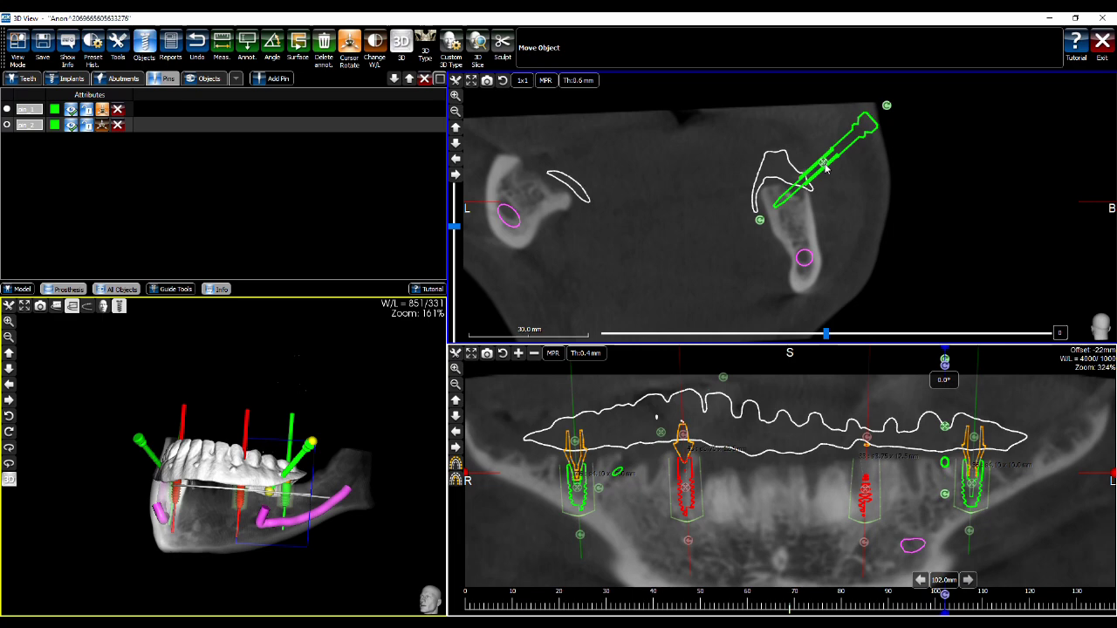
Tilt pin 2 in the 3D view and align the slice view with it
{"action": "left_click_drag", "start_coordinate": [329, 384], "coordinate": [318, 462]}
{"action": "left_click_drag", "start_coordinate": [292, 499], "coordinate": [234, 508]}
{"action": "left_click_drag", "start_coordinate": [339, 423], "coordinate": [417, 309]}
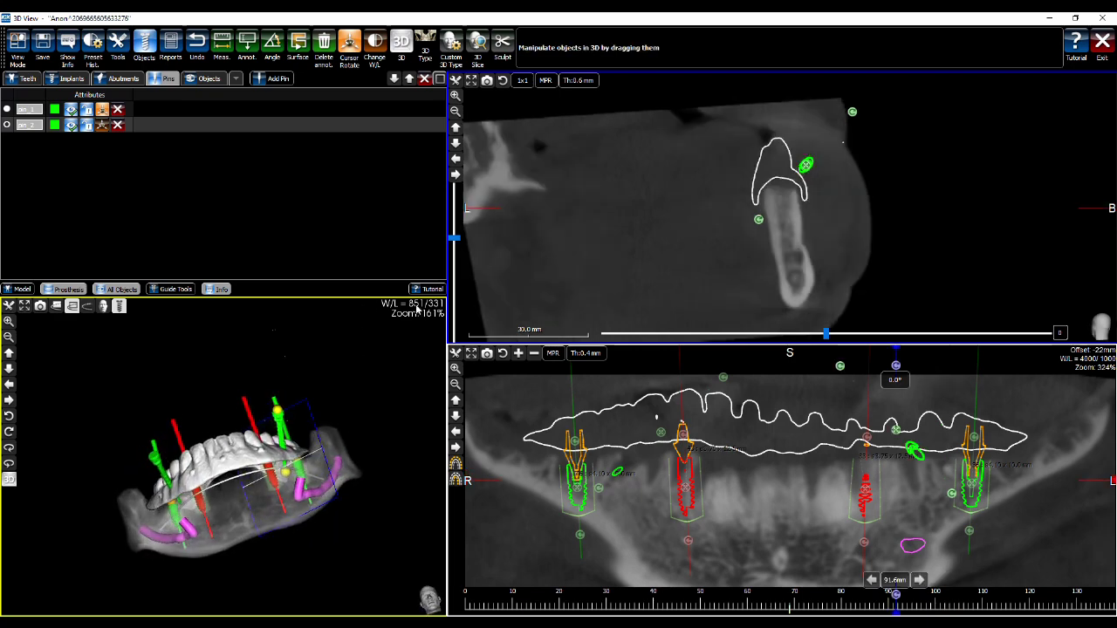
{"action": "left_click", "coordinate": [101, 126]}
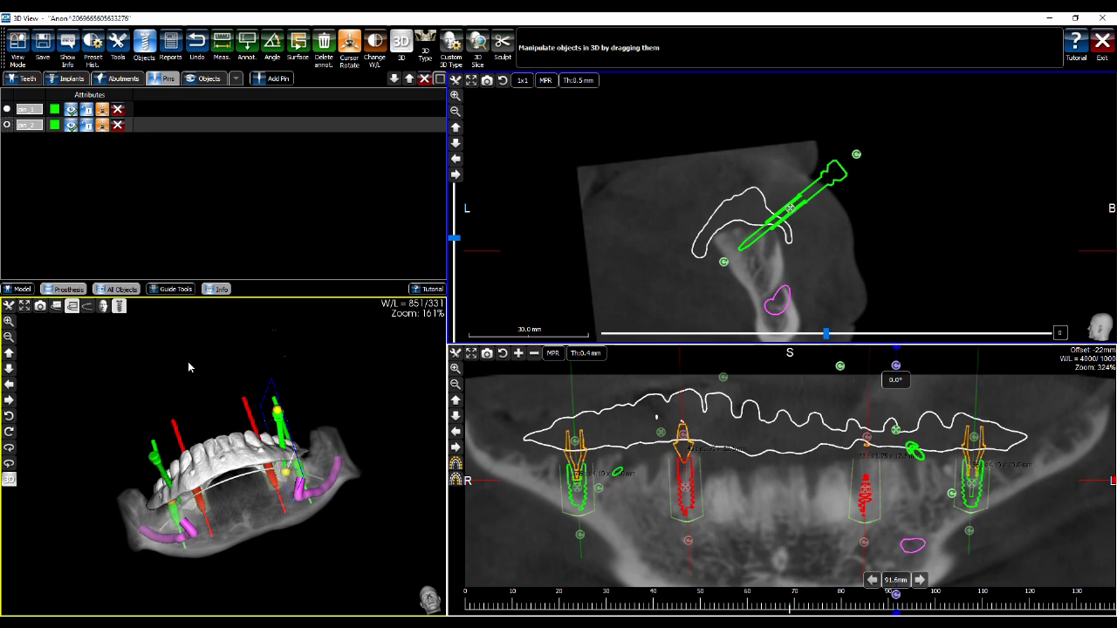
{"action": "left_click_drag", "start_coordinate": [375, 413], "coordinate": [288, 419]}
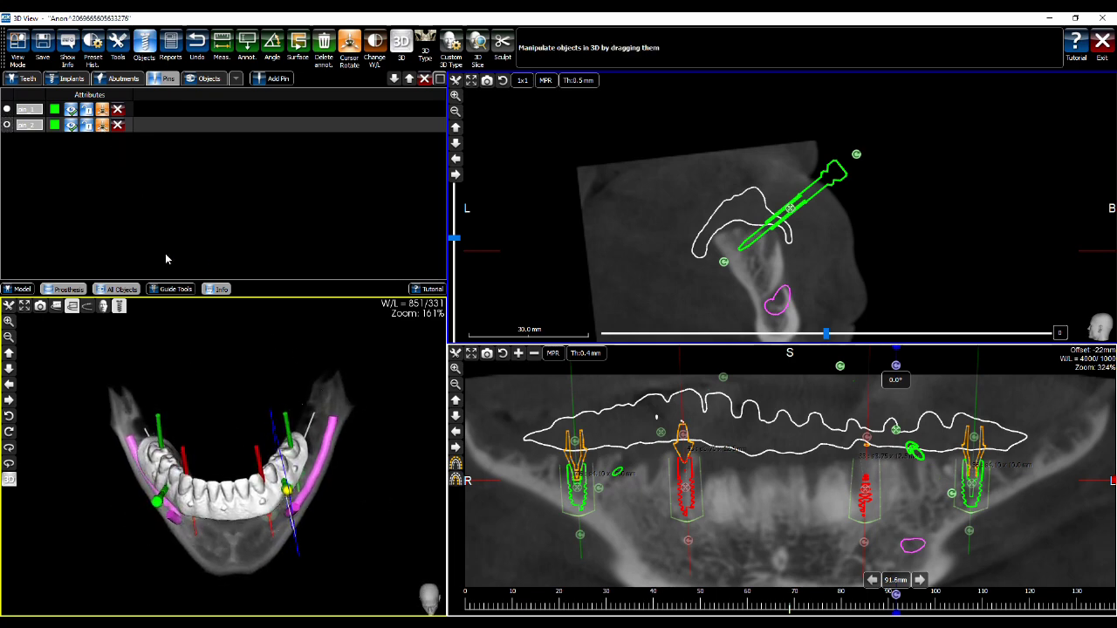
{"action": "left_click_drag", "start_coordinate": [365, 430], "coordinate": [389, 365]}
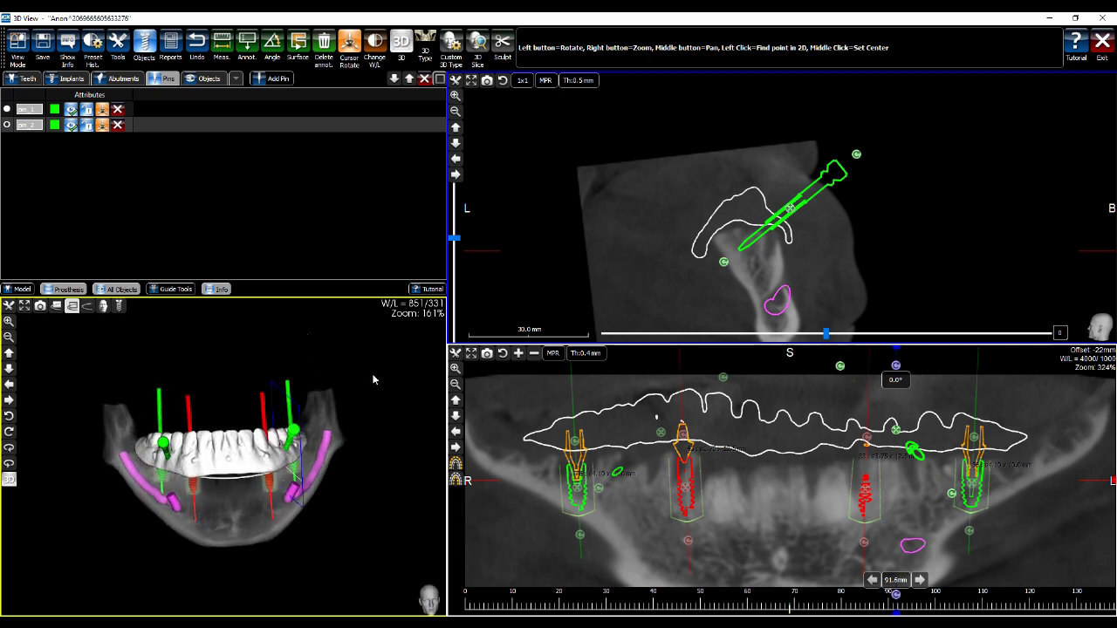
Save the plan under the default project name project1
{"action": "left_click", "coordinate": [43, 50]}
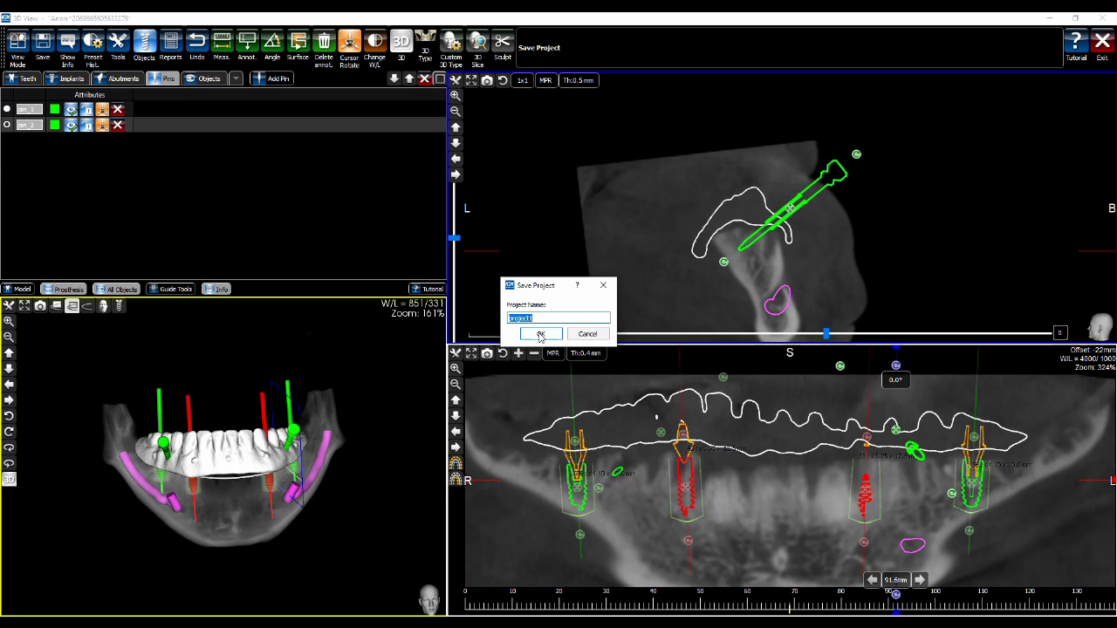
{"action": "left_click", "coordinate": [540, 335]}
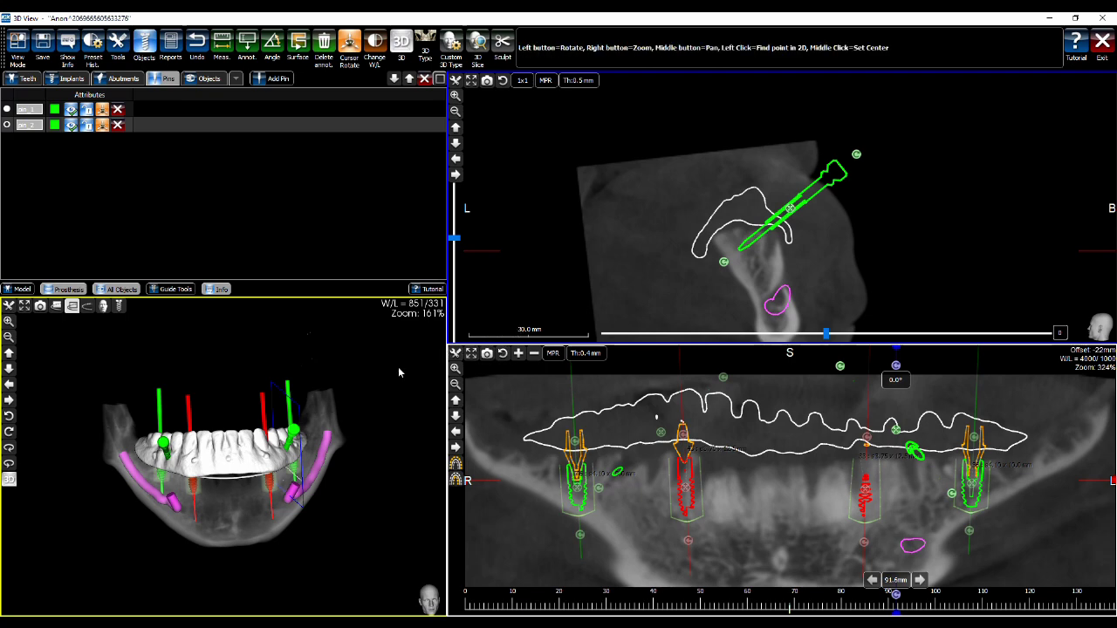
Rotate and zoom the 3D jaw to inspect the four implants and two fixation pins
{"action": "left_click_drag", "start_coordinate": [393, 379], "coordinate": [408, 481]}
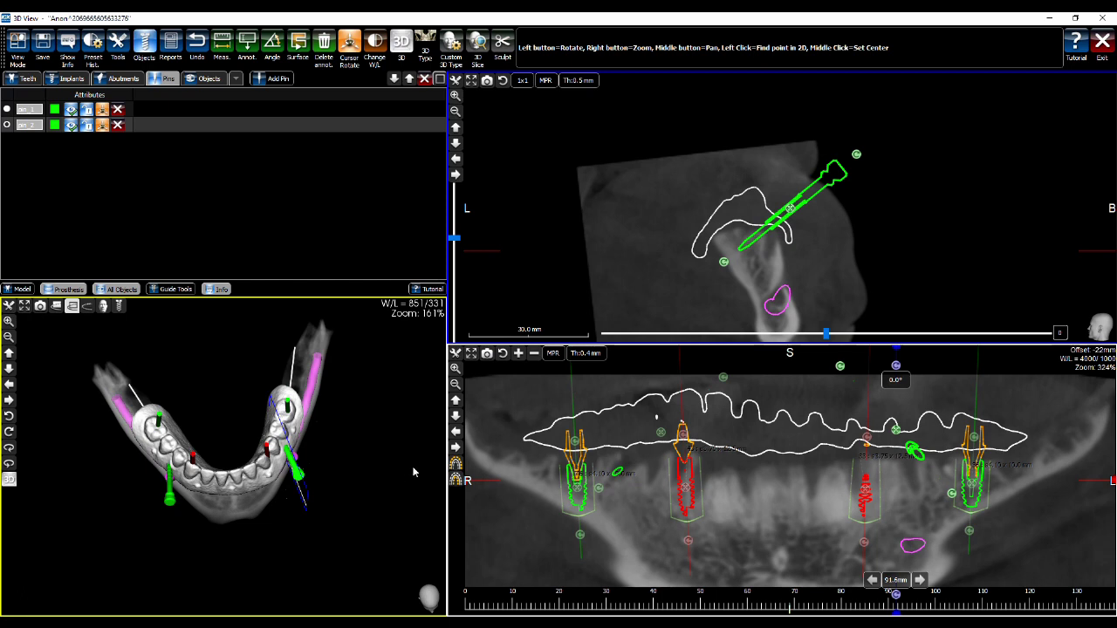
{"action": "left_click_drag", "start_coordinate": [421, 436], "coordinate": [406, 363]}
{"action": "right_click_drag", "start_coordinate": [395, 378], "coordinate": [193, 324]}
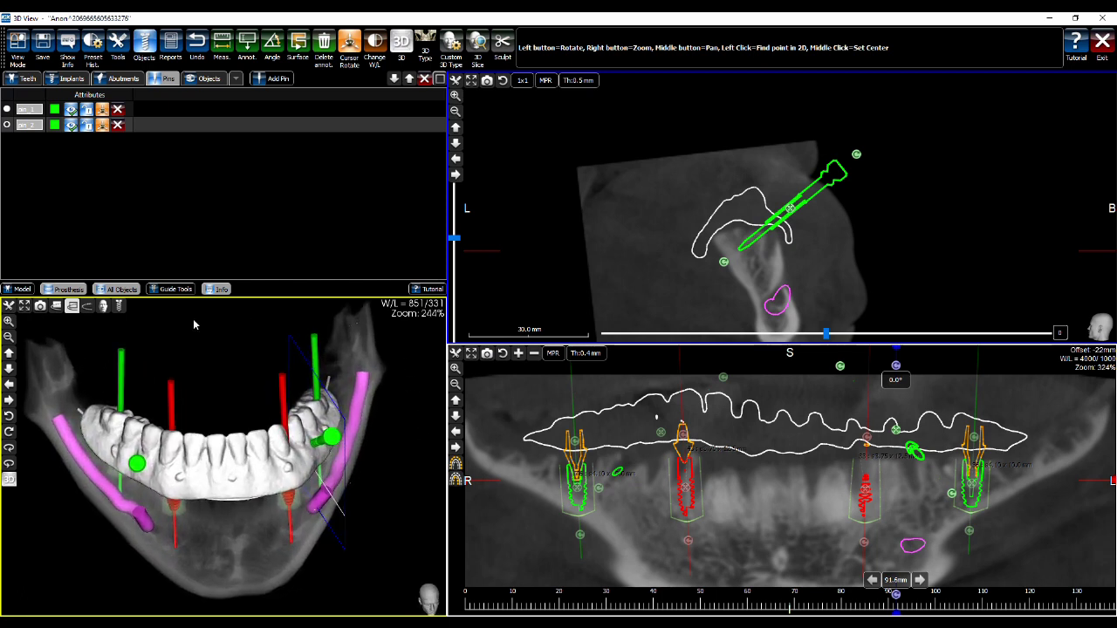
{"action": "left_click_drag", "start_coordinate": [230, 355], "coordinate": [223, 310]}
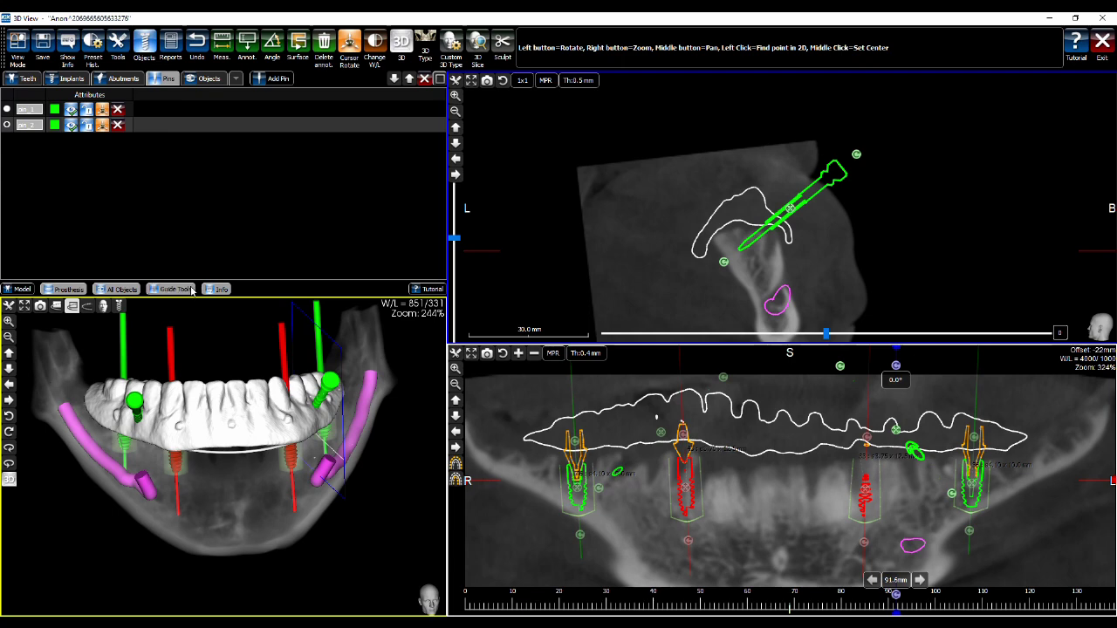
{"action": "left_click", "coordinate": [188, 290]}
{"action": "left_click", "coordinate": [185, 292]}
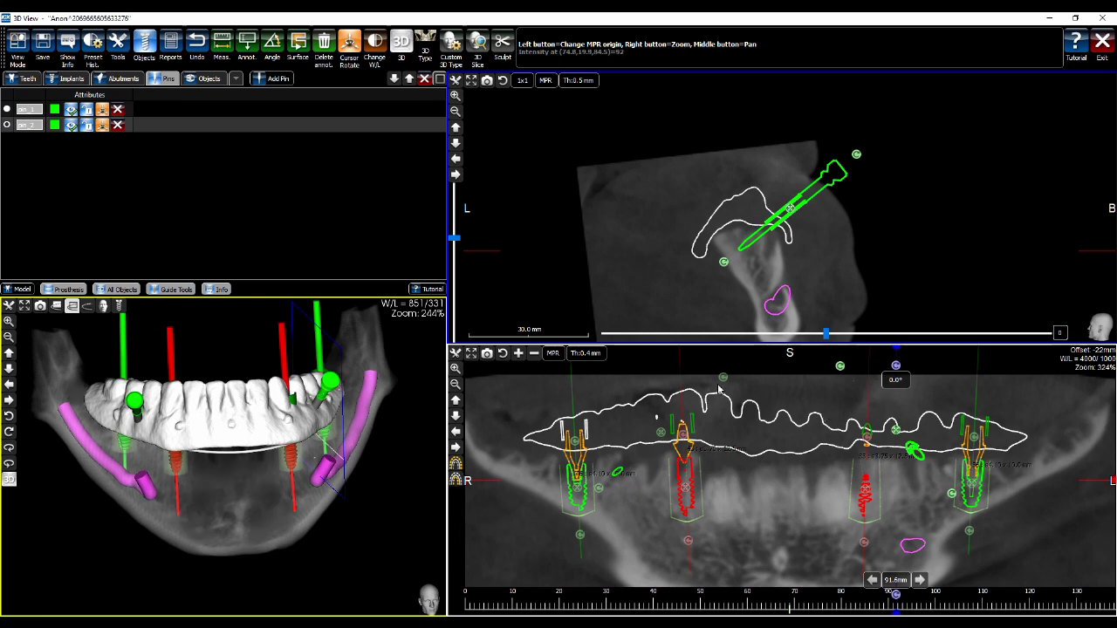
{"action": "left_click_drag", "start_coordinate": [396, 366], "coordinate": [394, 370]}
{"action": "right_click_drag", "start_coordinate": [610, 438], "coordinate": [614, 440]}
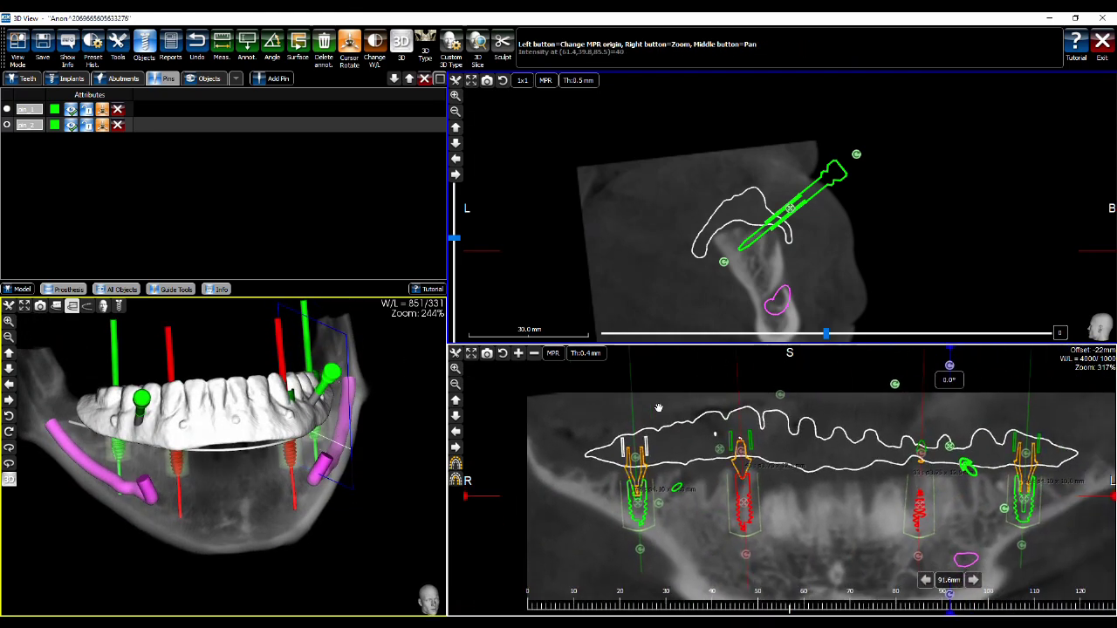
{"action": "middle_click_drag", "start_coordinate": [614, 440], "coordinate": [613, 395]}
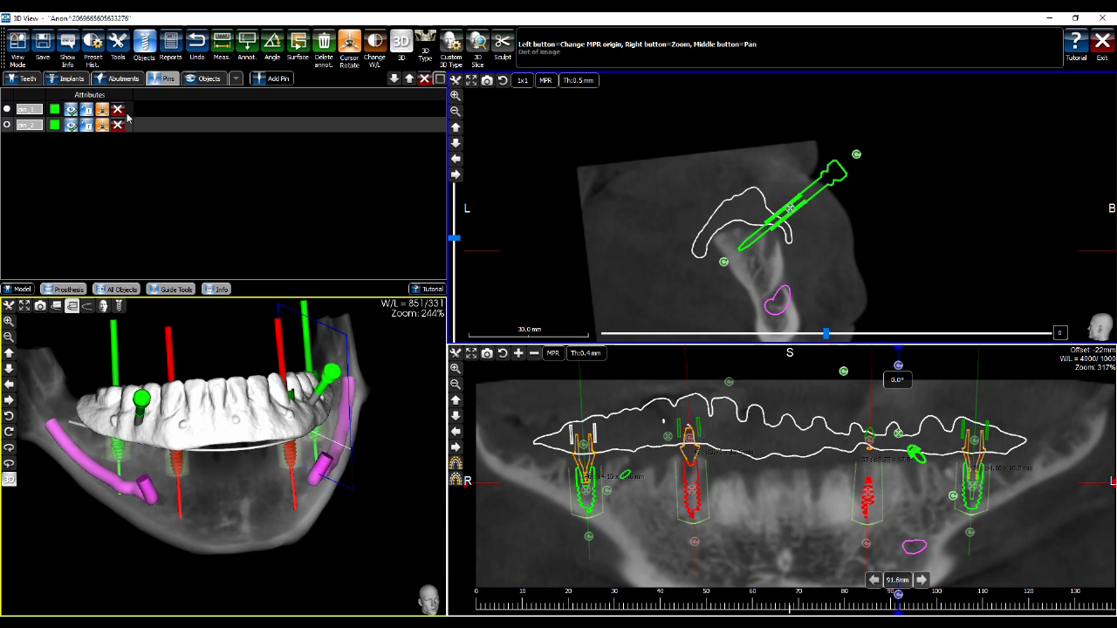
List the implants and view cross-sections of implants 46, 41, 36 and 33 in turn
{"action": "left_click", "coordinate": [68, 78]}
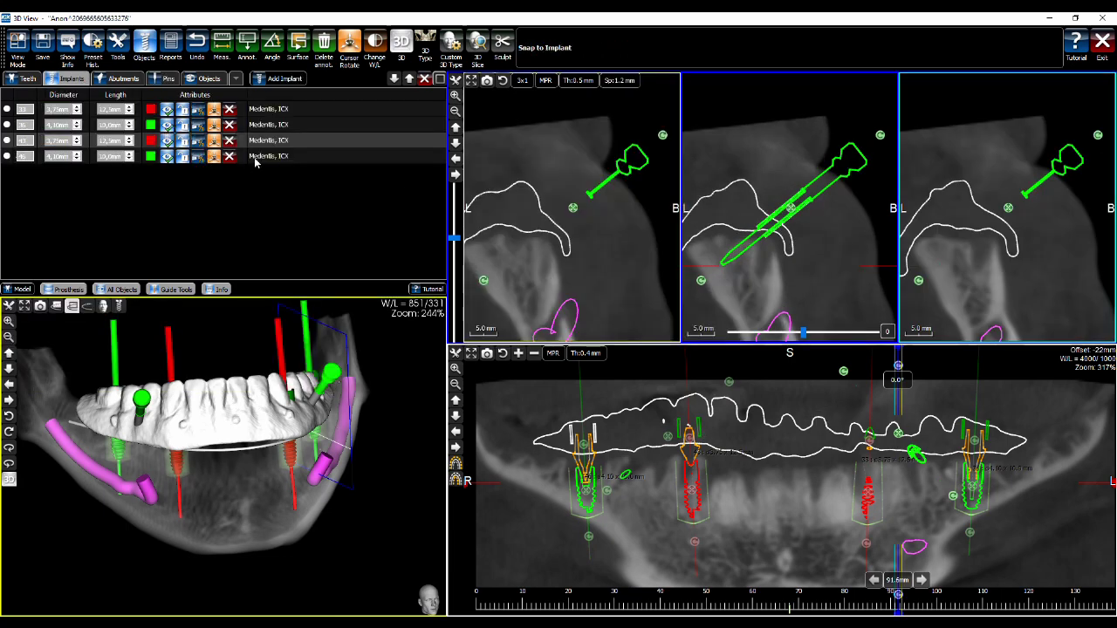
{"action": "left_click", "coordinate": [271, 157]}
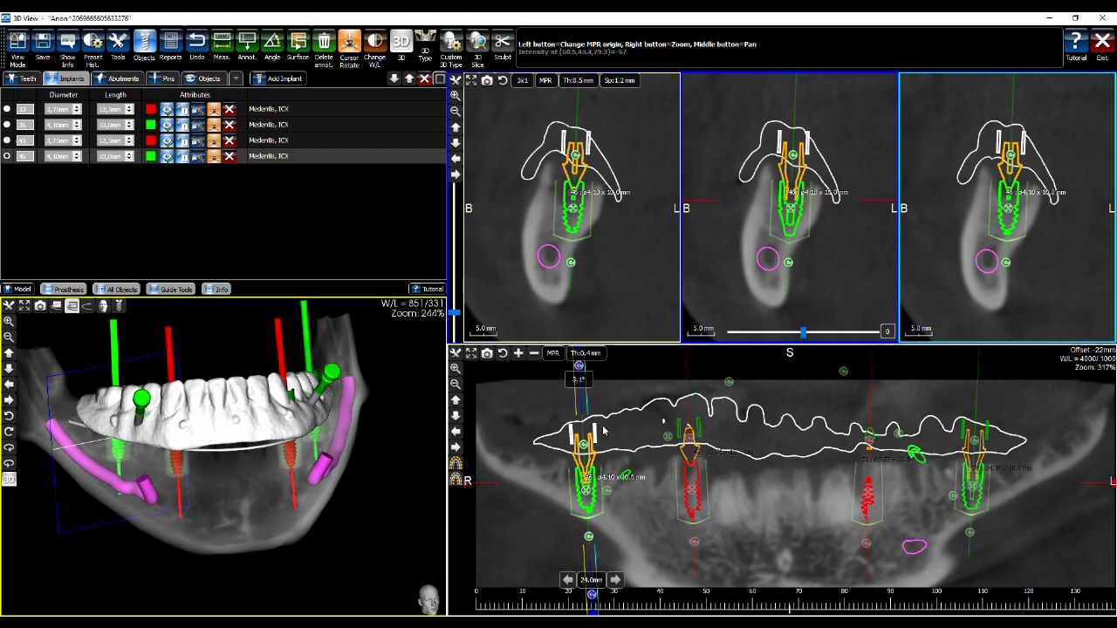
{"action": "left_click", "coordinate": [689, 397]}
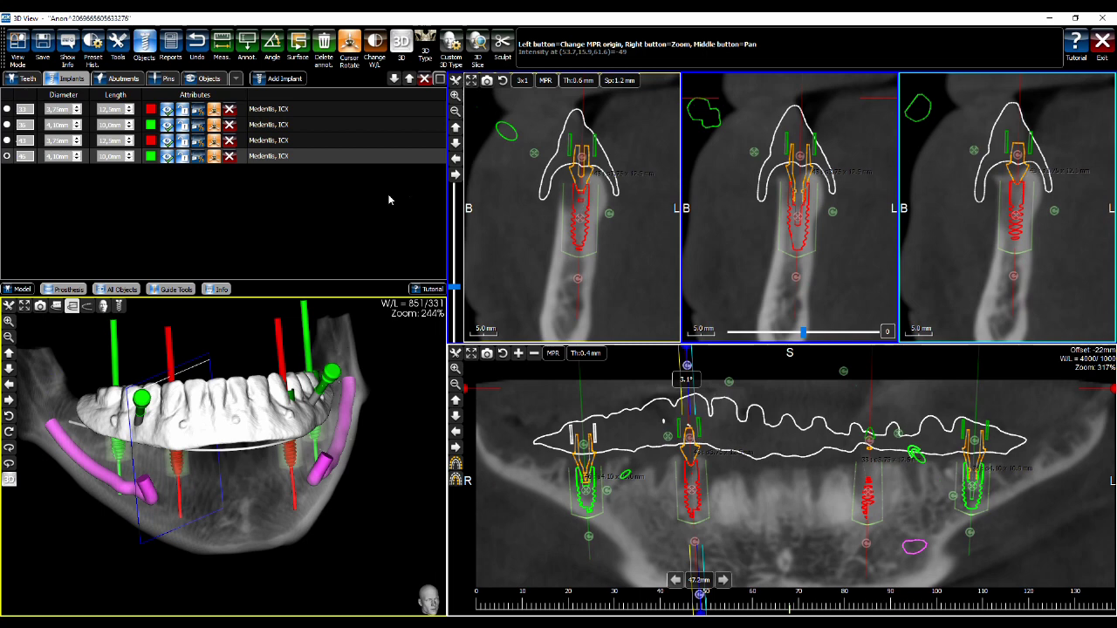
{"action": "left_click", "coordinate": [268, 144]}
{"action": "left_click", "coordinate": [271, 122]}
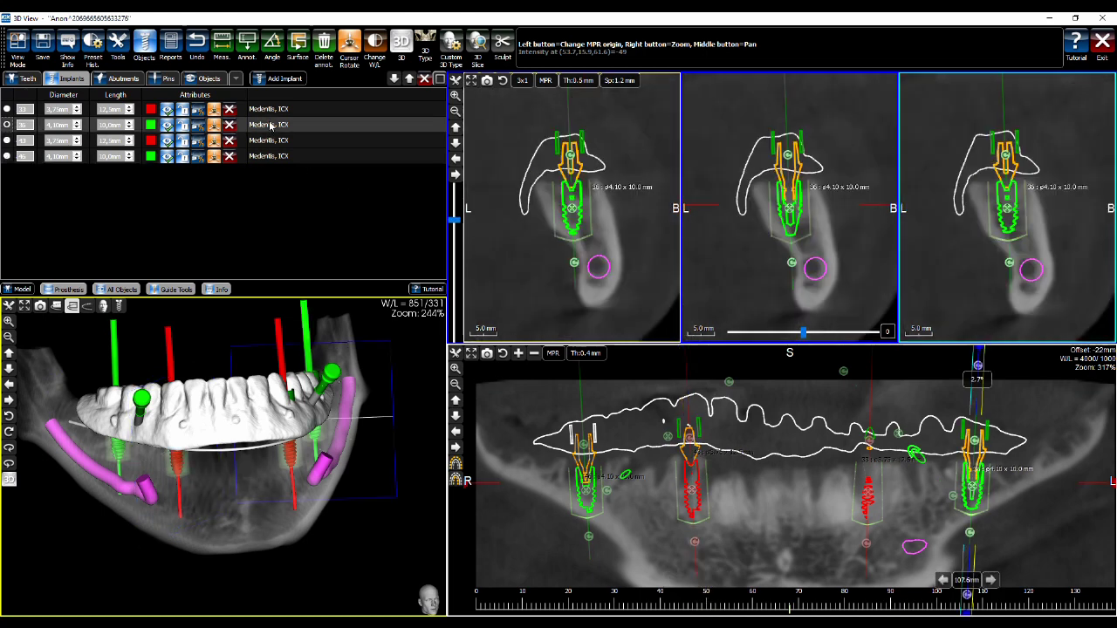
{"action": "left_click", "coordinate": [272, 112]}
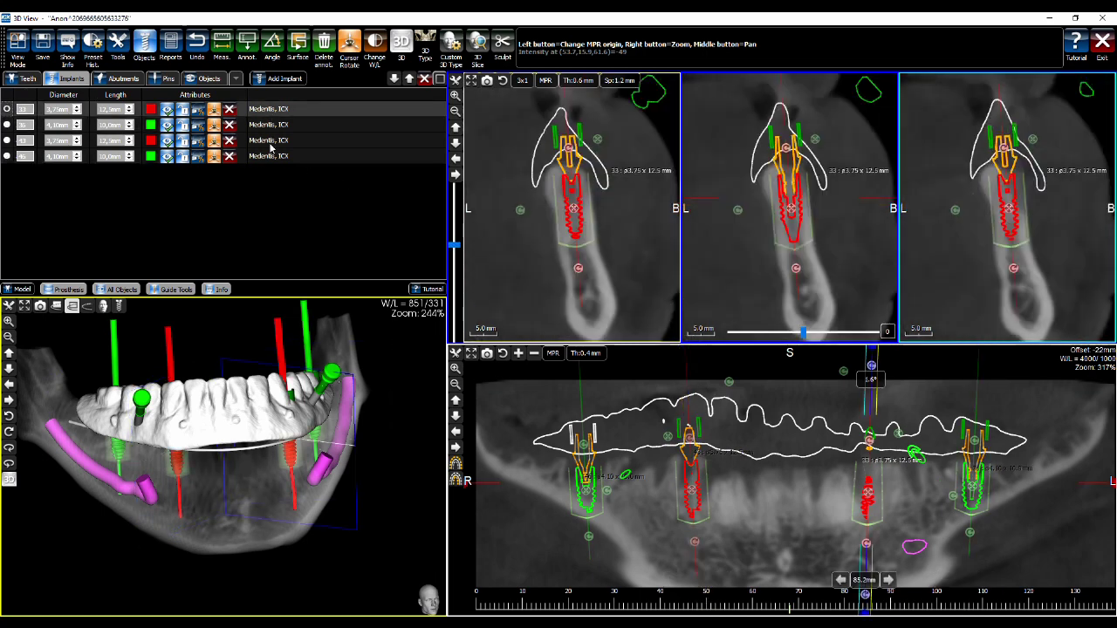
{"action": "left_click", "coordinate": [271, 155]}
{"action": "left_click", "coordinate": [279, 139]}
{"action": "left_click", "coordinate": [280, 124]}
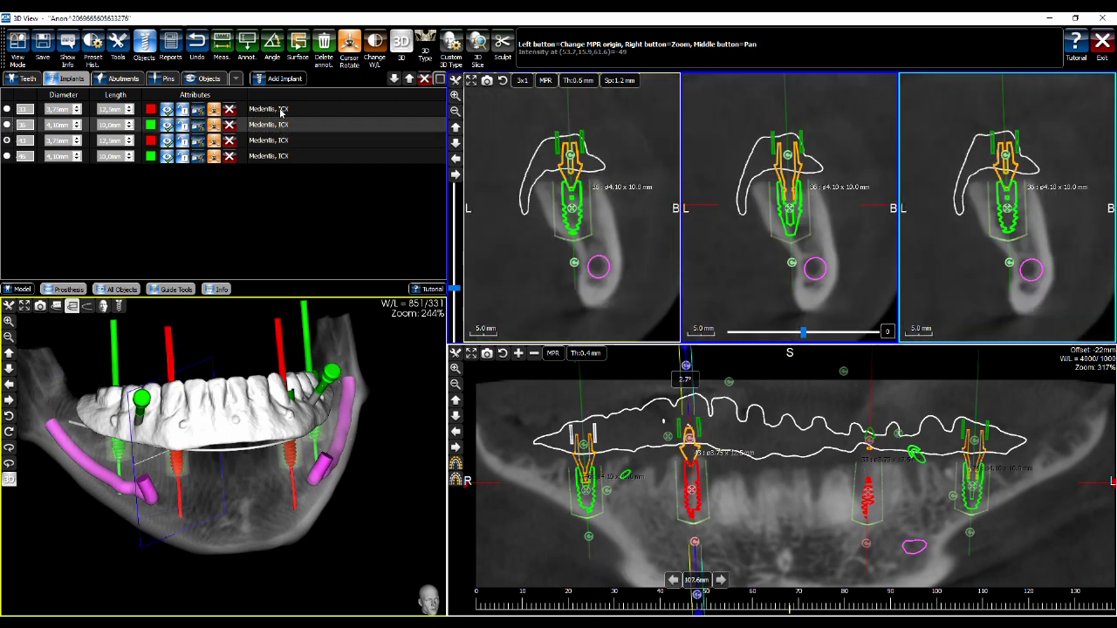
{"action": "left_click", "coordinate": [280, 111]}
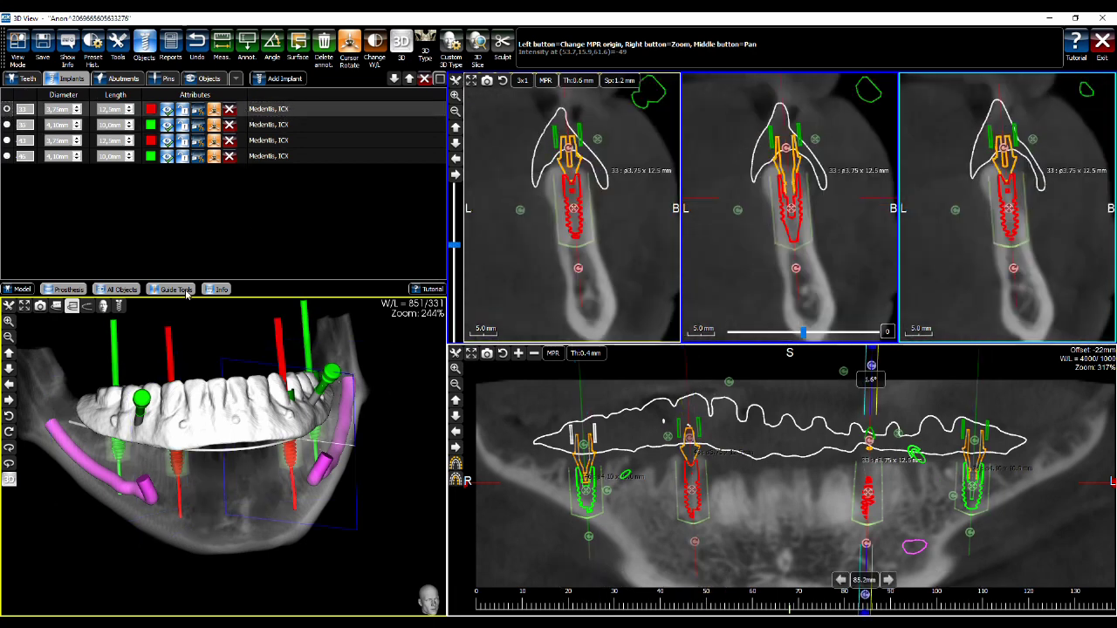
{"action": "right_click_drag", "start_coordinate": [229, 338], "coordinate": [225, 372]}
{"action": "left_click_drag", "start_coordinate": [225, 373], "coordinate": [232, 418]}
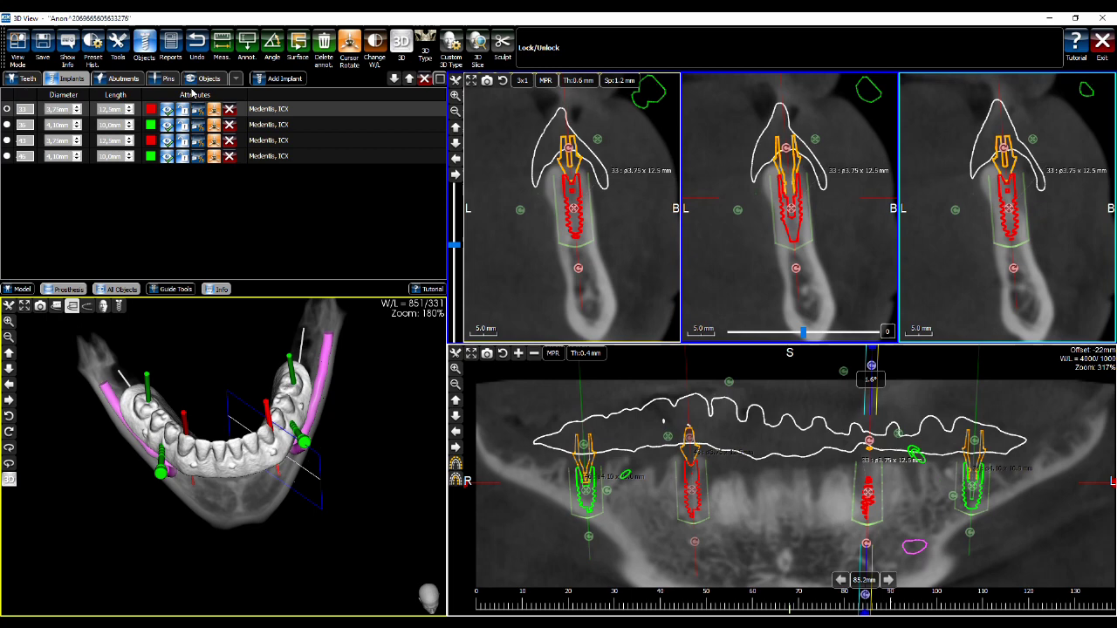
Set report planning info: loading evaluated during surgery, soft-tissue-supported guide
{"action": "left_click", "coordinate": [171, 44]}
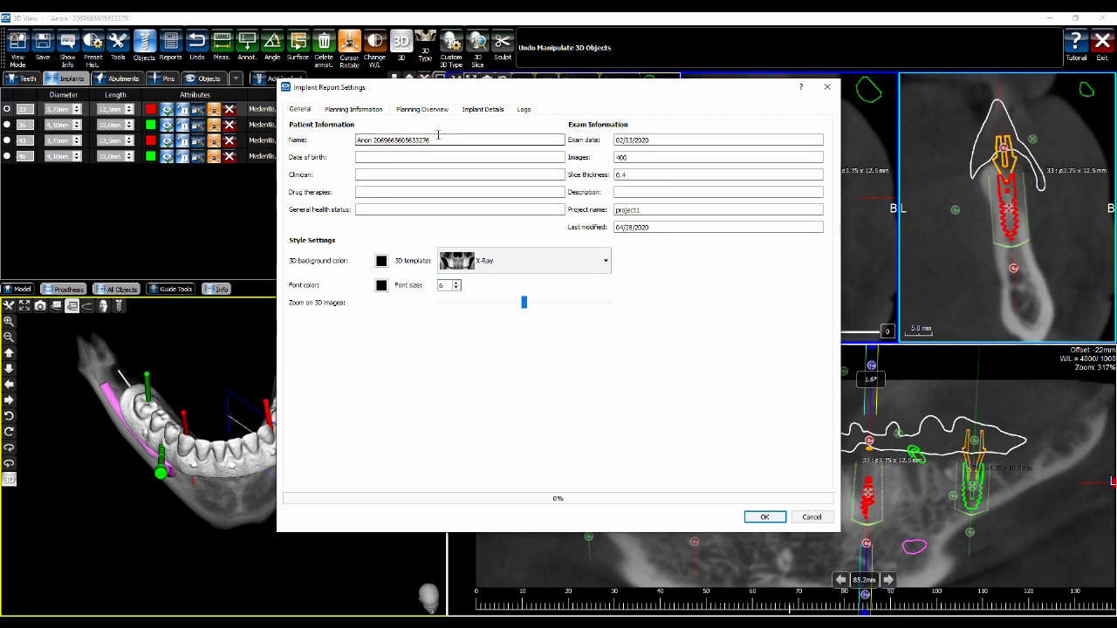
{"action": "left_click", "coordinate": [355, 110]}
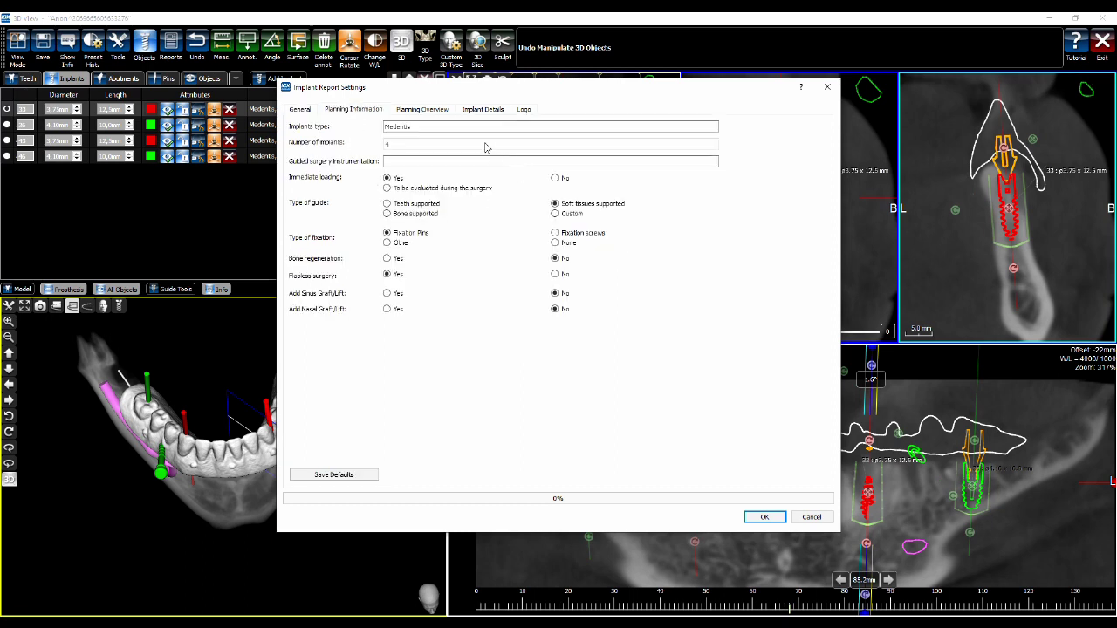
{"action": "left_click", "coordinate": [401, 189]}
{"action": "left_click", "coordinate": [568, 206]}
Review the notes, implant details and logo settings, then generate and save the report as raport PDF
{"action": "left_click", "coordinate": [433, 109]}
{"action": "left_click", "coordinate": [340, 172]}
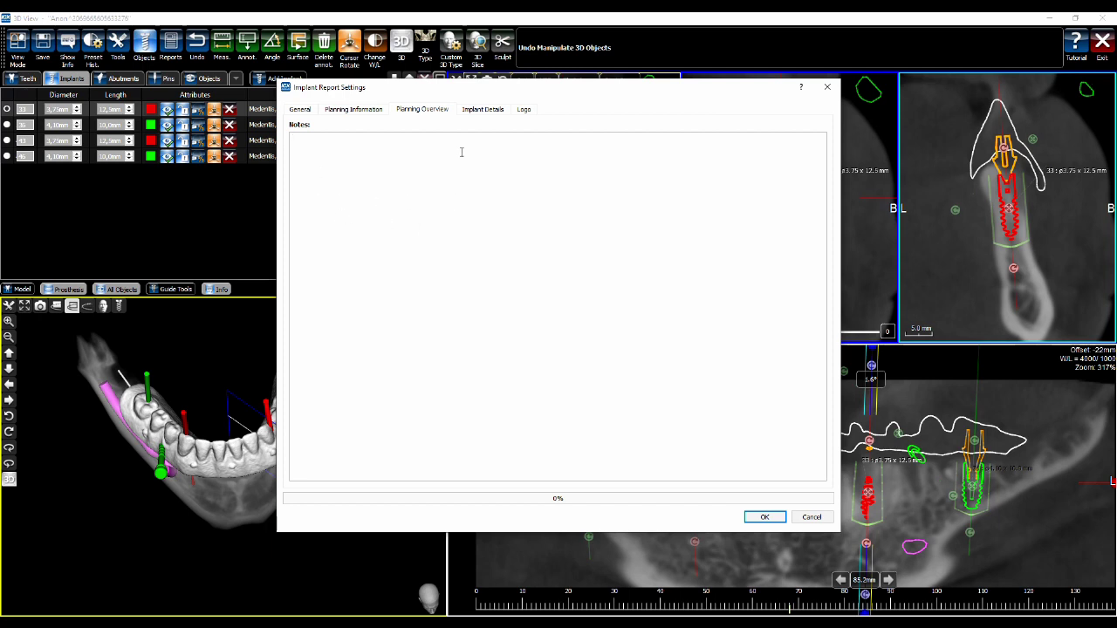
{"action": "left_click", "coordinate": [479, 111]}
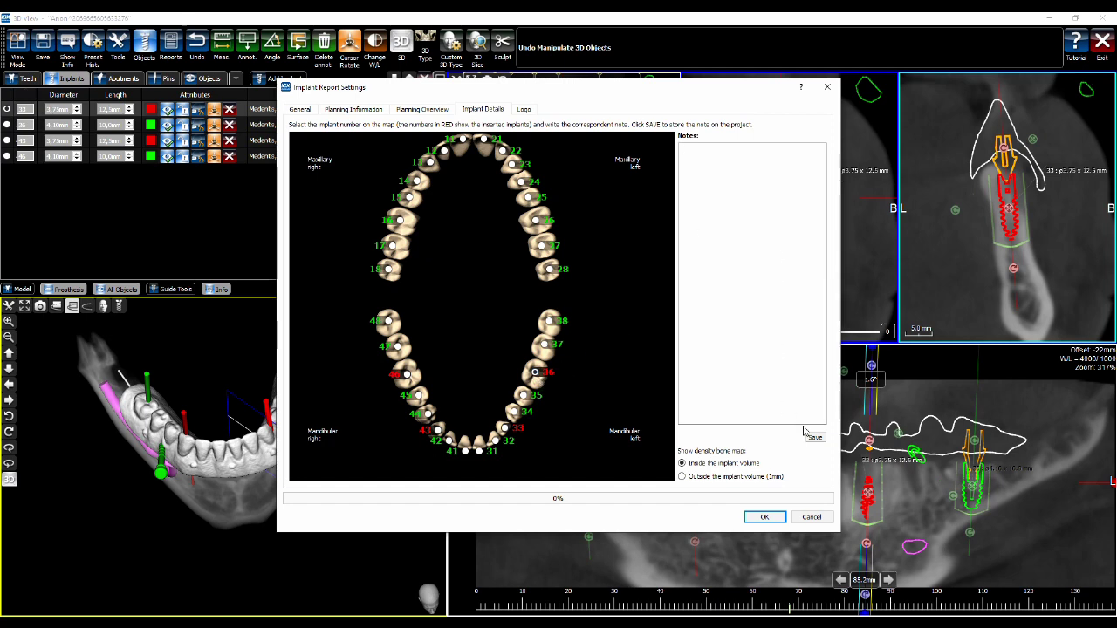
{"action": "left_click", "coordinate": [504, 428]}
{"action": "left_click", "coordinate": [524, 110]}
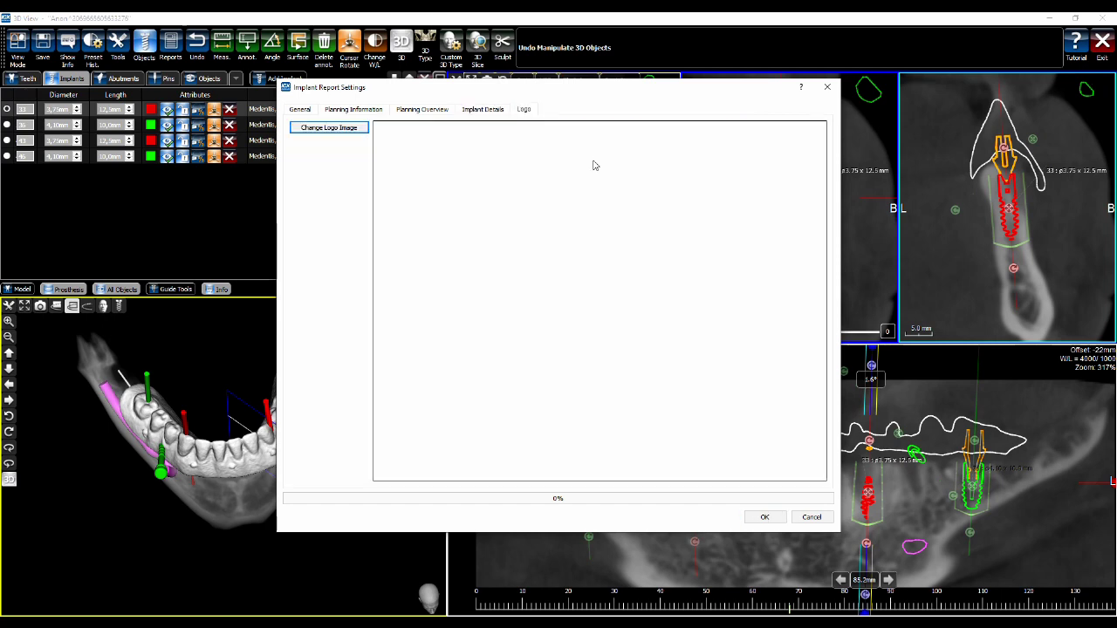
{"action": "left_click", "coordinate": [765, 517]}
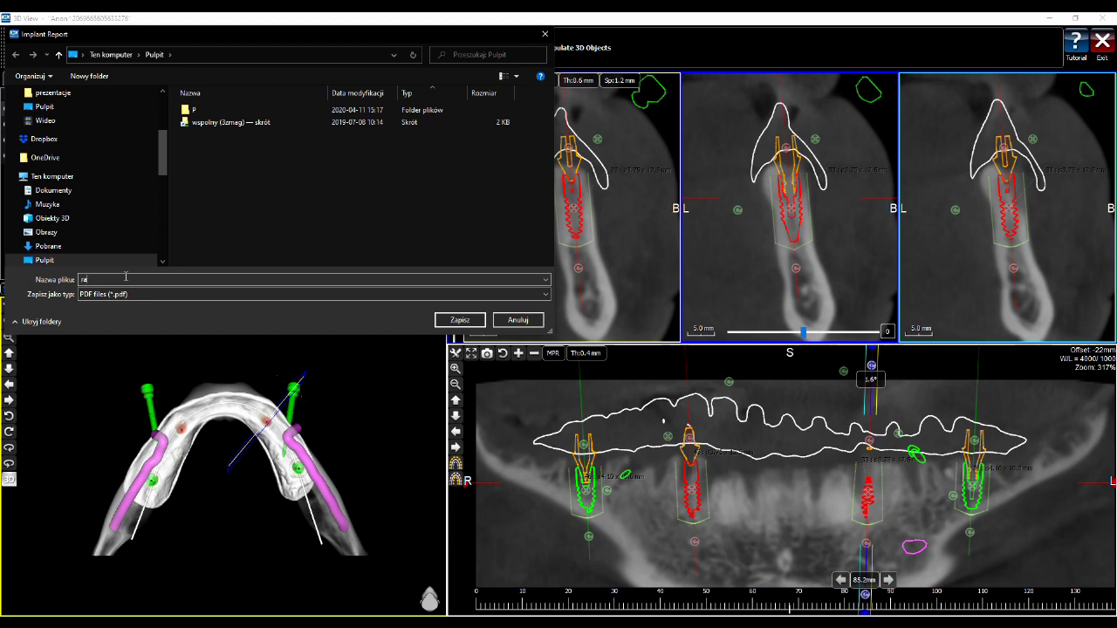
{"action": "left_click", "coordinate": [454, 321]}
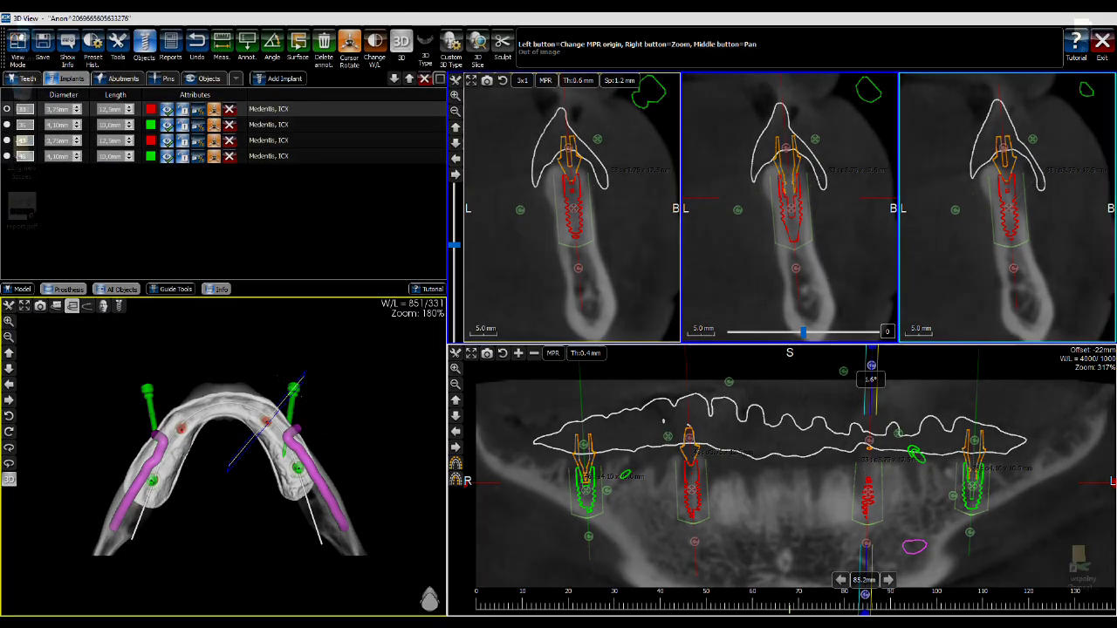
{"action": "key", "text": "super+d"}
Open raport.pdf from the desktop in Foxit PhantomPDF
{"action": "left_click", "coordinate": [19, 205]}
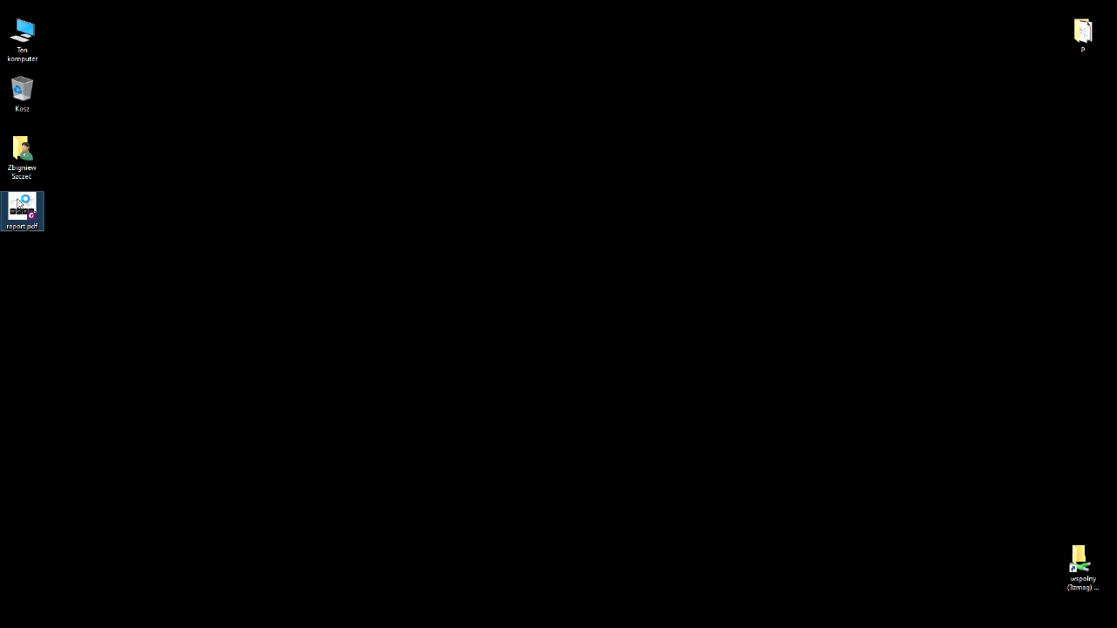
{"action": "double_click", "coordinate": [18, 204]}
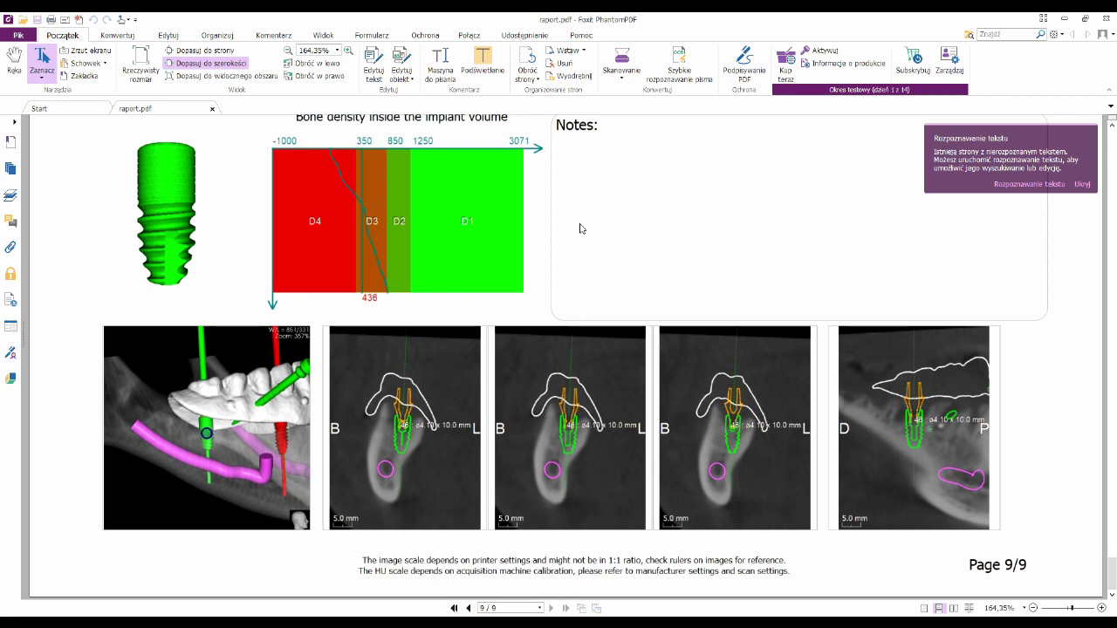
Enlarge the document view and scroll to page 2's implant table with collision warnings
{"action": "scroll", "coordinate": [580, 231], "scroll_direction": "up", "scroll_amount": 5}
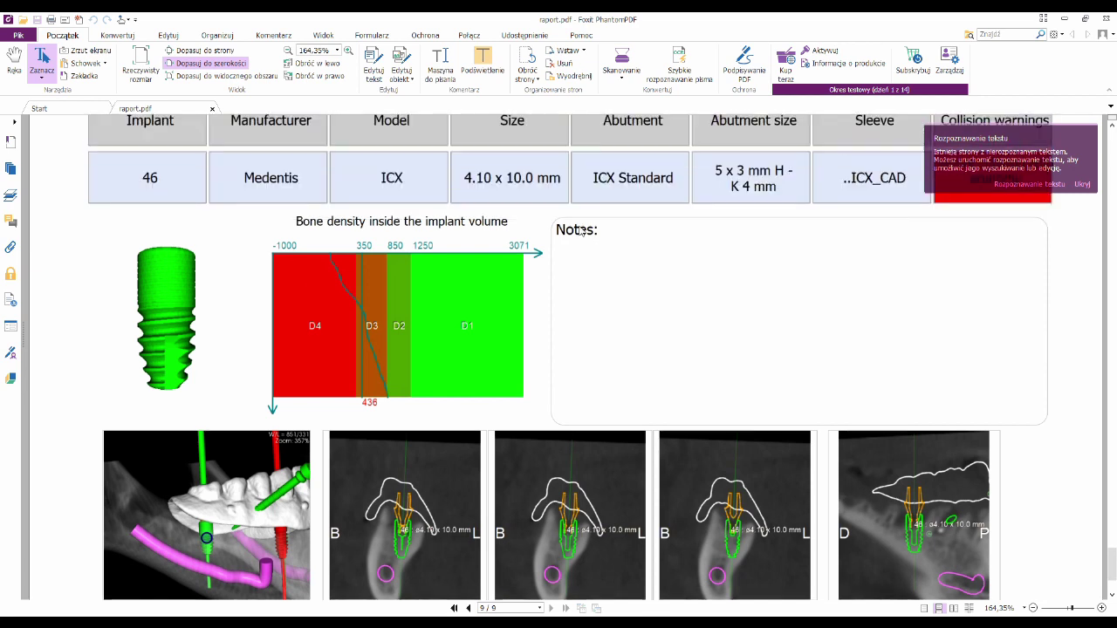
{"action": "left_click_drag", "start_coordinate": [1113, 552], "coordinate": [1114, 140]}
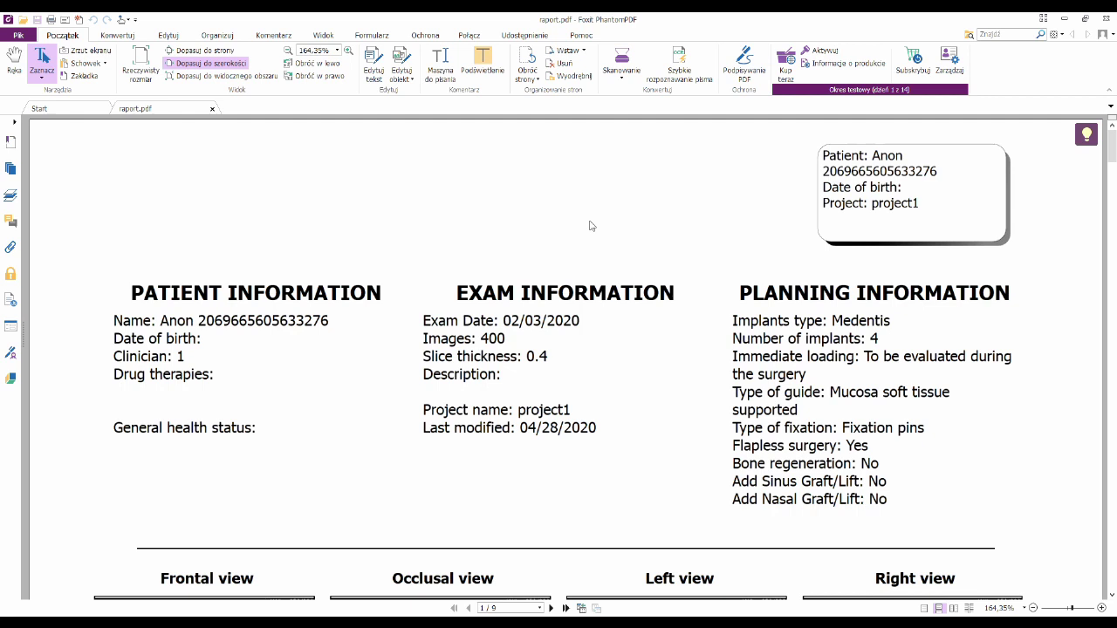
{"action": "scroll", "coordinate": [631, 232], "scroll_direction": "down", "scroll_amount": 3}
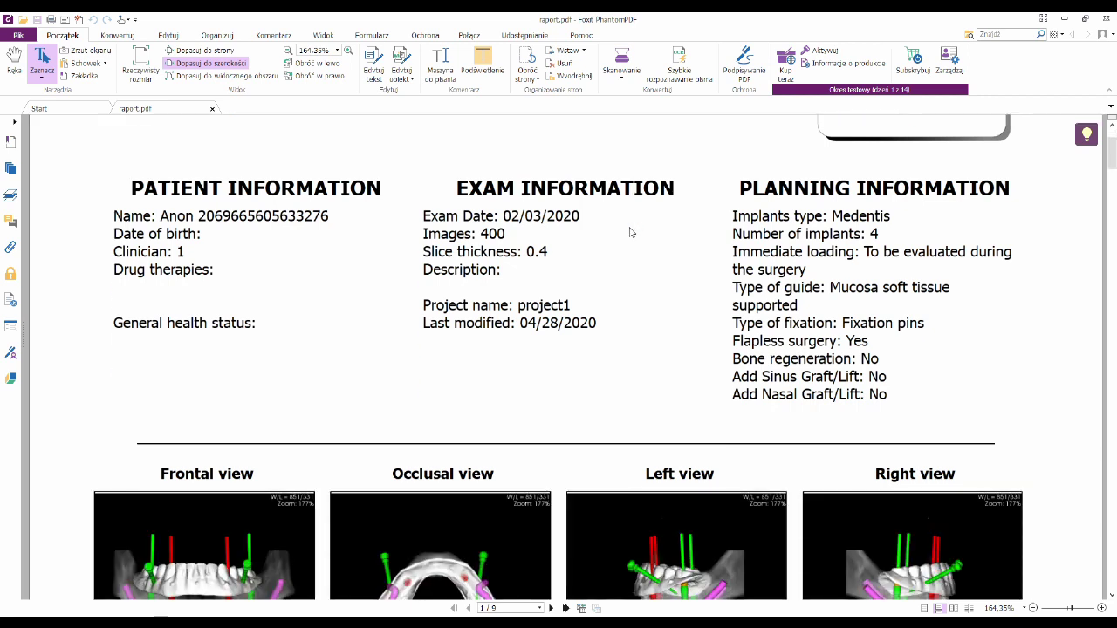
{"action": "left_click", "coordinate": [1108, 90]}
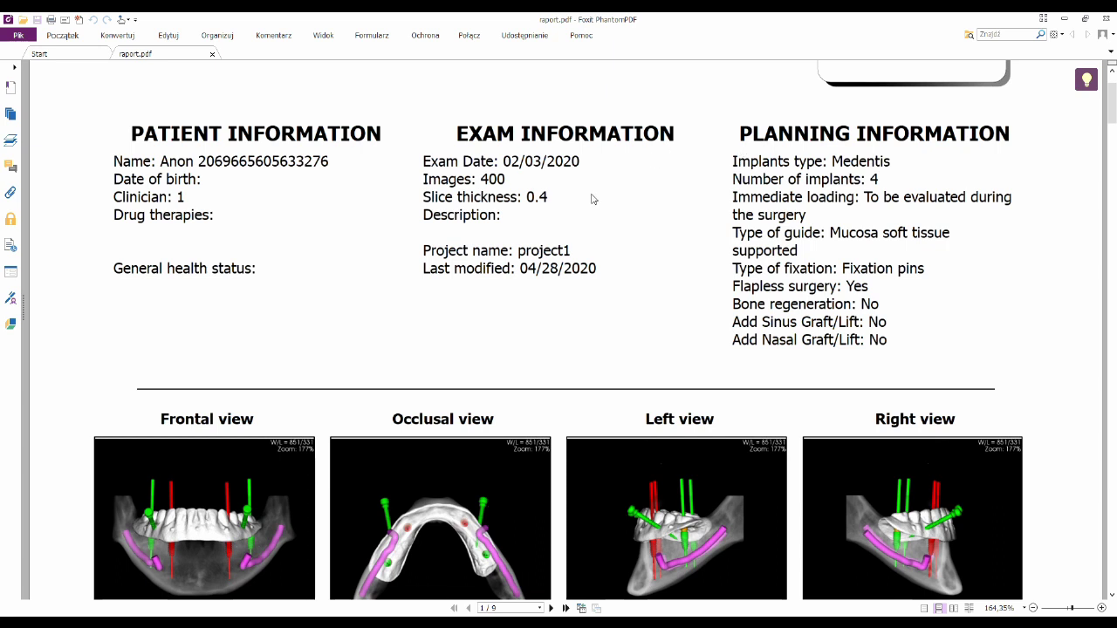
{"action": "scroll", "coordinate": [592, 199], "scroll_direction": "down", "scroll_amount": 4}
{"action": "scroll", "coordinate": [591, 199], "scroll_direction": "down", "scroll_amount": 10}
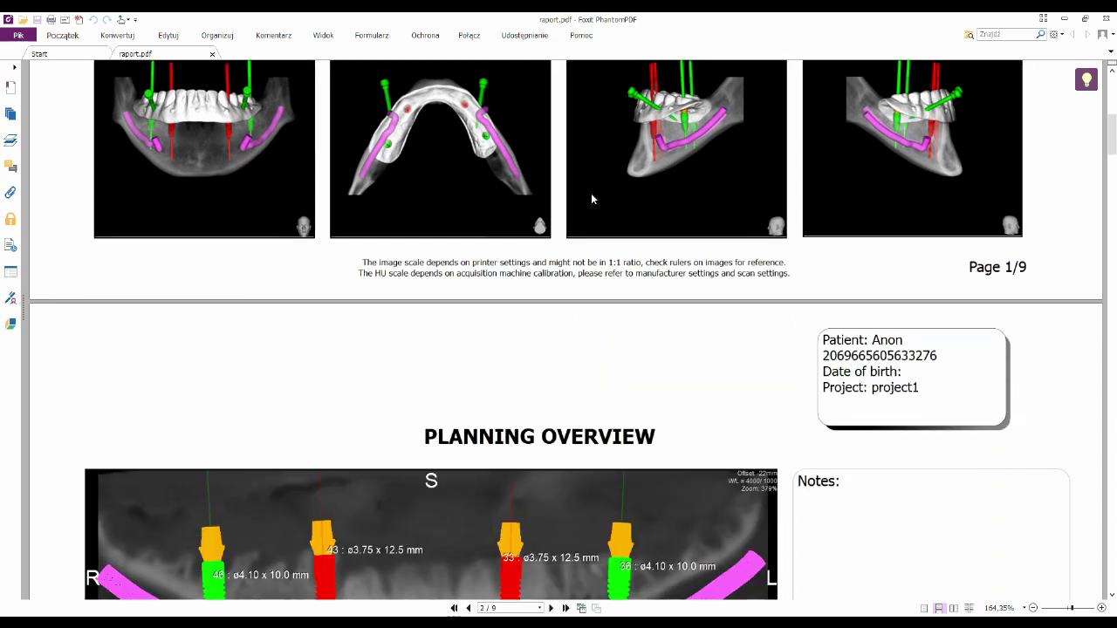
{"action": "scroll", "coordinate": [591, 199], "scroll_direction": "down", "scroll_amount": 3}
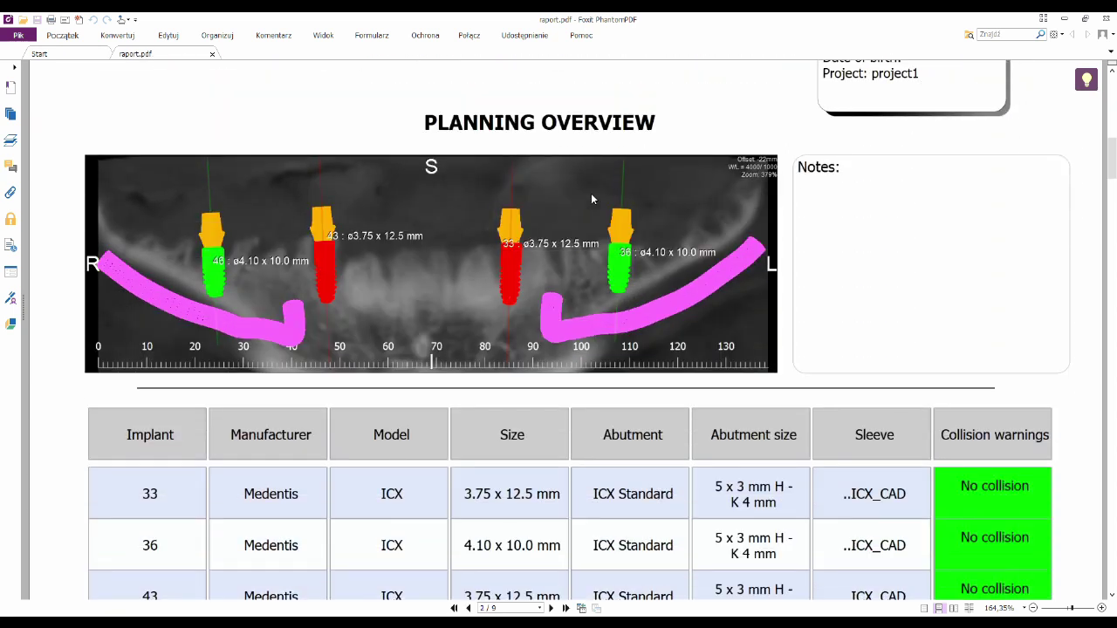
{"action": "scroll", "coordinate": [590, 198], "scroll_direction": "down", "scroll_amount": 3}
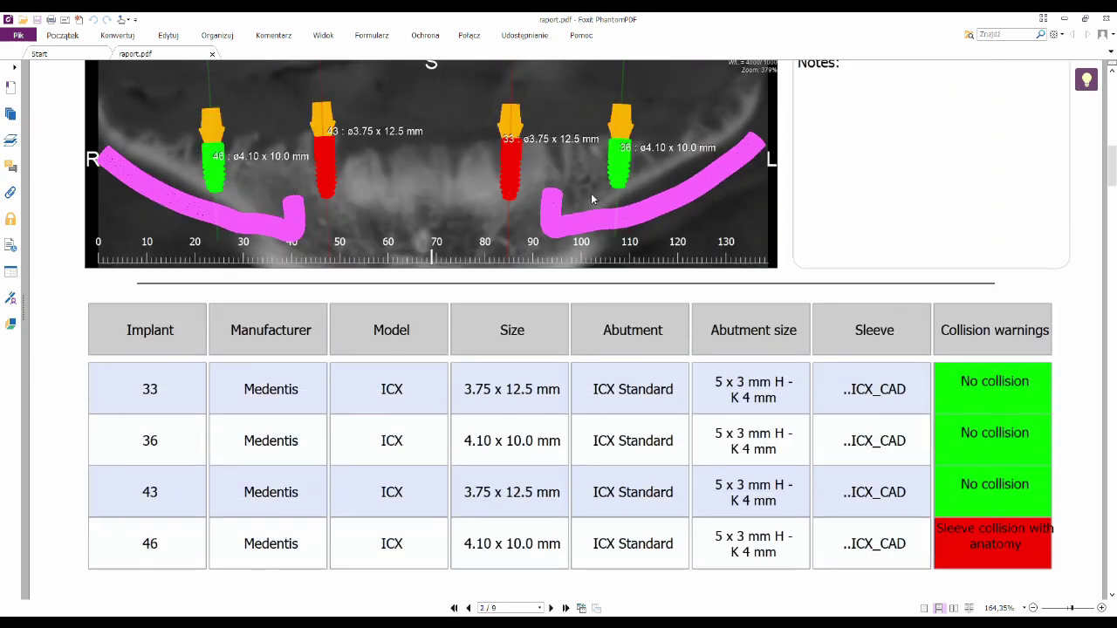
{"action": "scroll", "coordinate": [812, 292], "scroll_direction": "down", "scroll_amount": 2}
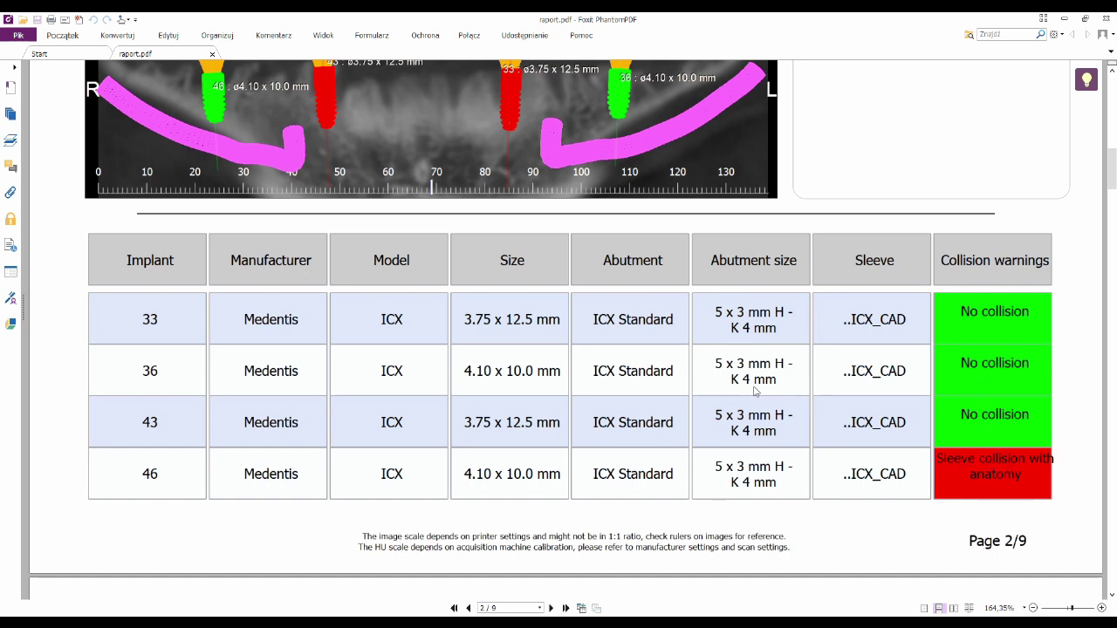
{"action": "scroll", "coordinate": [755, 392], "scroll_direction": "up", "scroll_amount": 1}
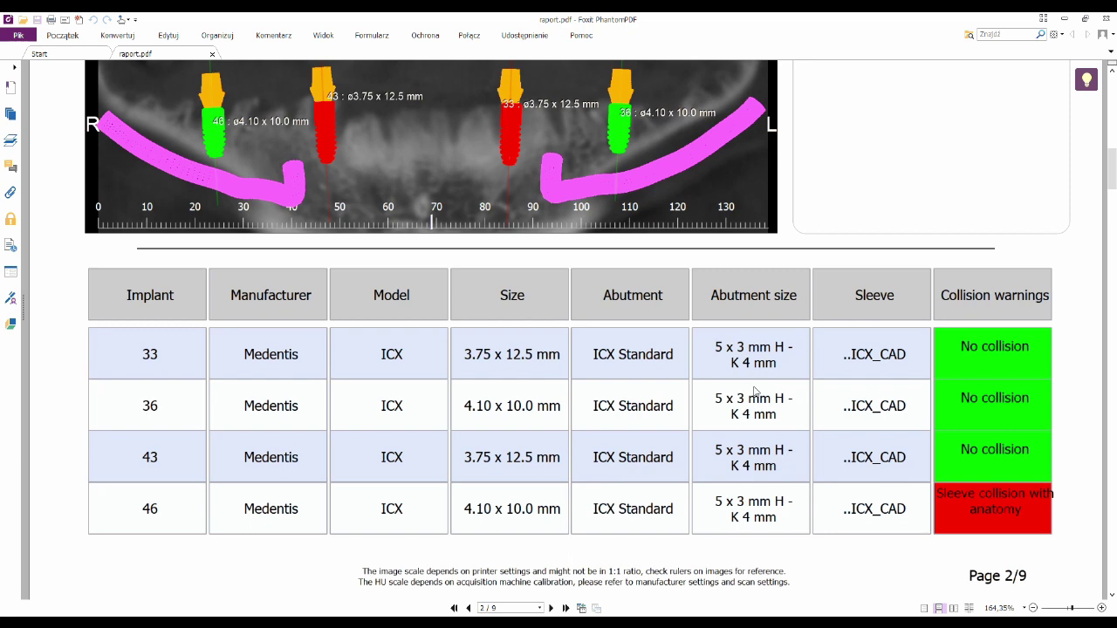
{"action": "scroll", "coordinate": [755, 392], "scroll_direction": "down", "scroll_amount": 4}
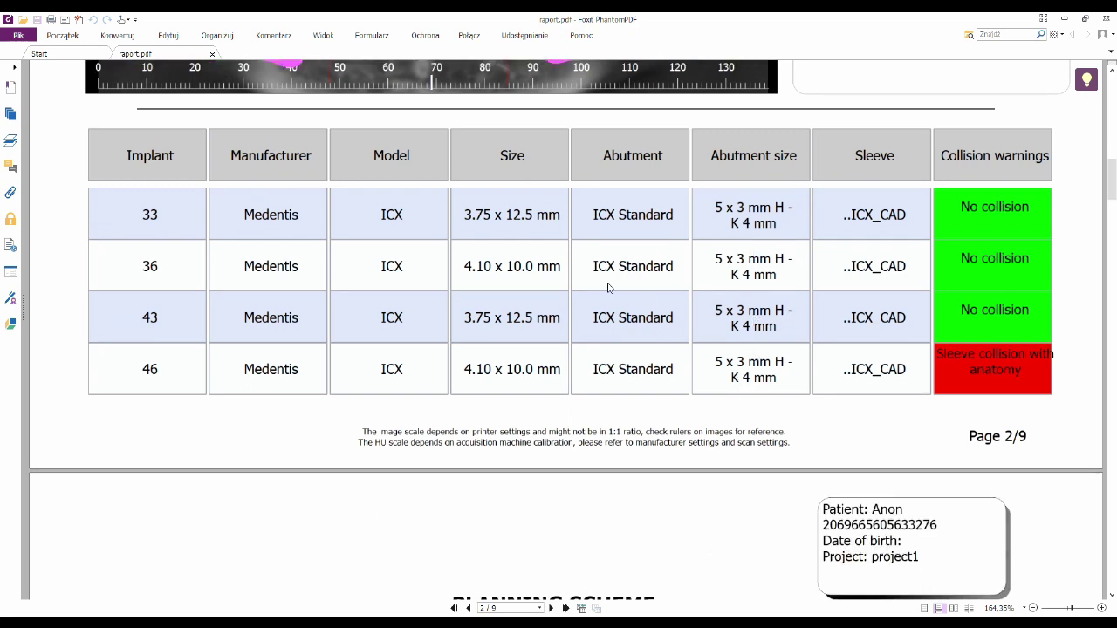
Scroll through report pages 3 to 9, then back up to the end of page 8
{"action": "scroll", "coordinate": [609, 288], "scroll_direction": "down", "scroll_amount": 4}
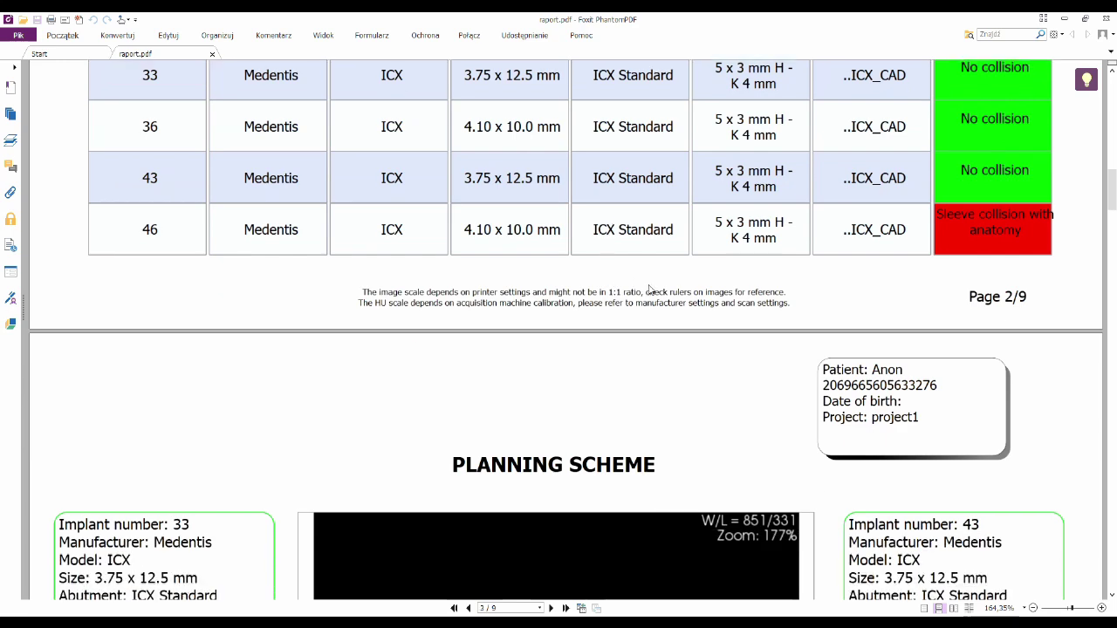
{"action": "scroll", "coordinate": [650, 286], "scroll_direction": "down", "scroll_amount": 4}
{"action": "scroll", "coordinate": [655, 286], "scroll_direction": "down", "scroll_amount": 5}
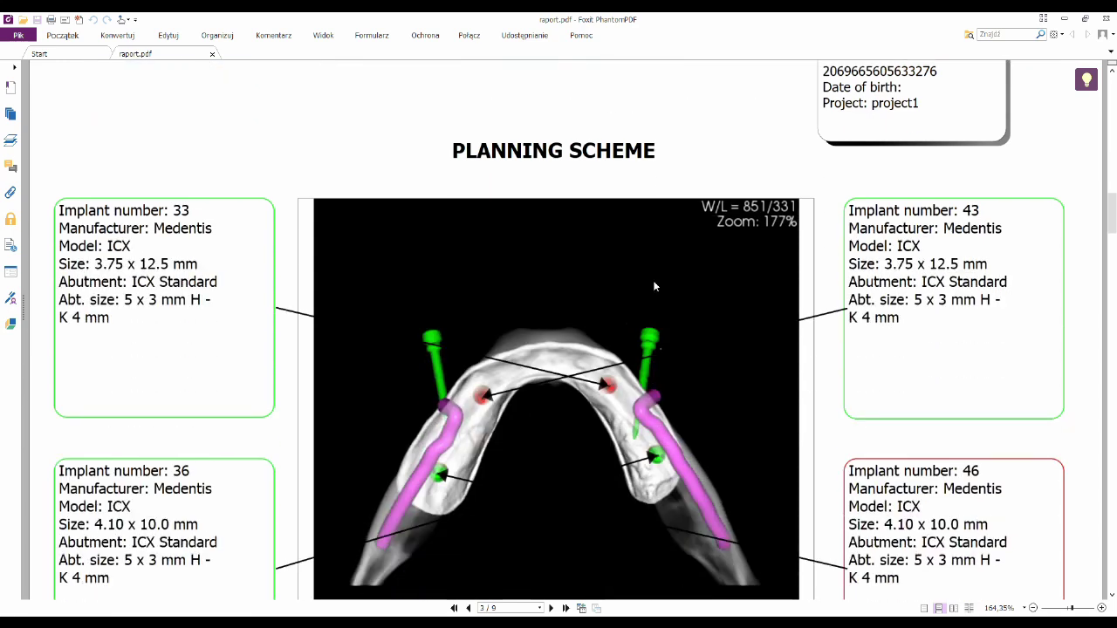
{"action": "scroll", "coordinate": [656, 286], "scroll_direction": "down", "scroll_amount": 4}
{"action": "scroll", "coordinate": [655, 286], "scroll_direction": "down", "scroll_amount": 12}
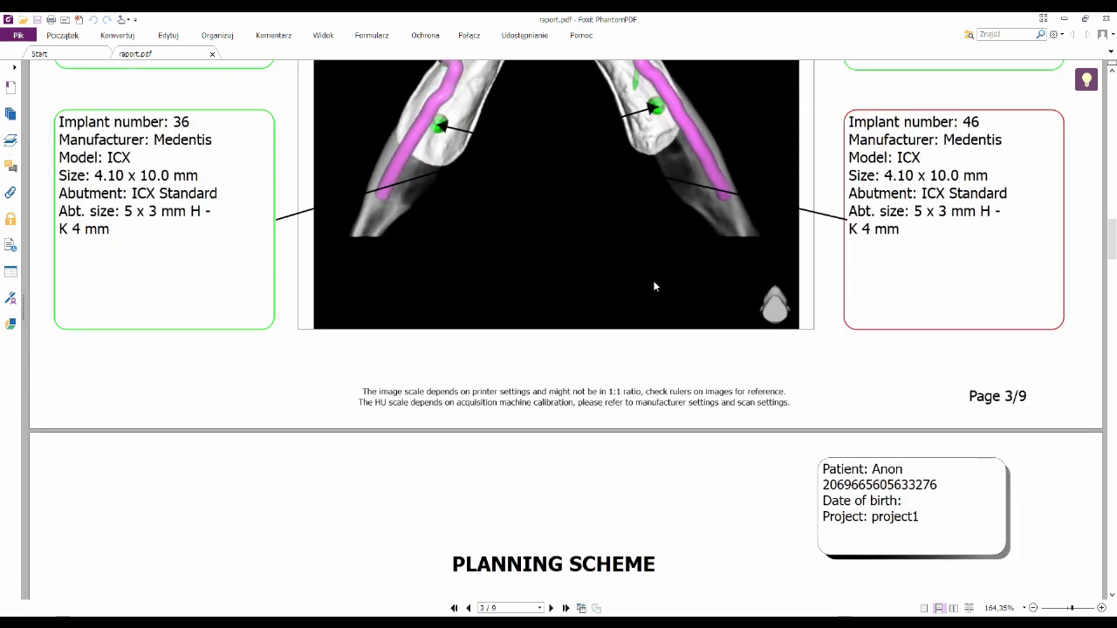
{"action": "scroll", "coordinate": [655, 286], "scroll_direction": "down", "scroll_amount": 7}
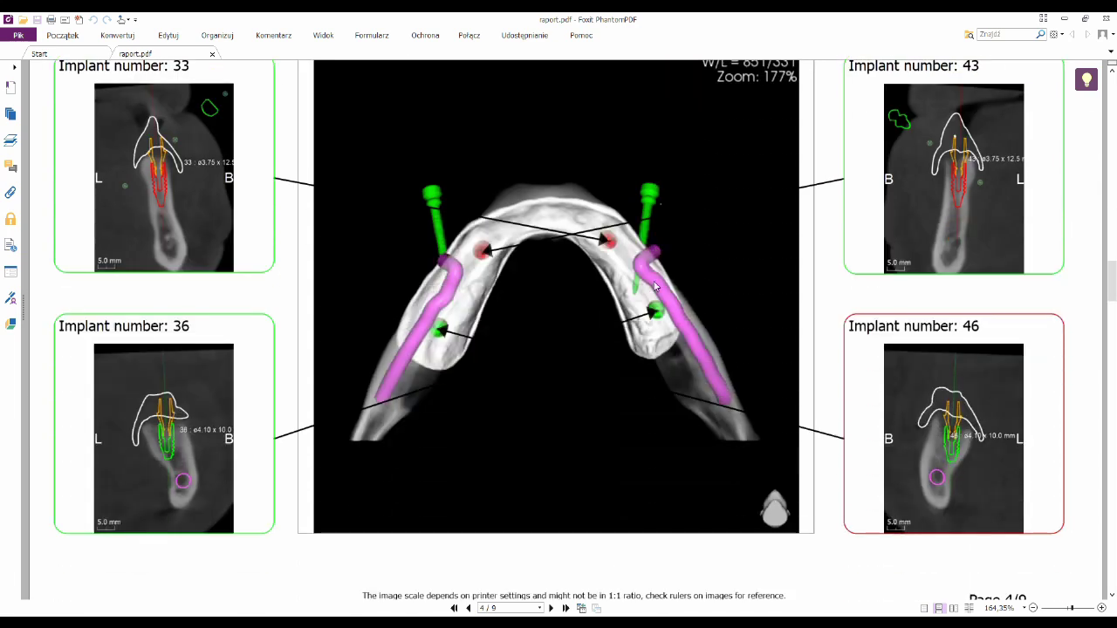
{"action": "scroll", "coordinate": [656, 286], "scroll_direction": "down", "scroll_amount": 20}
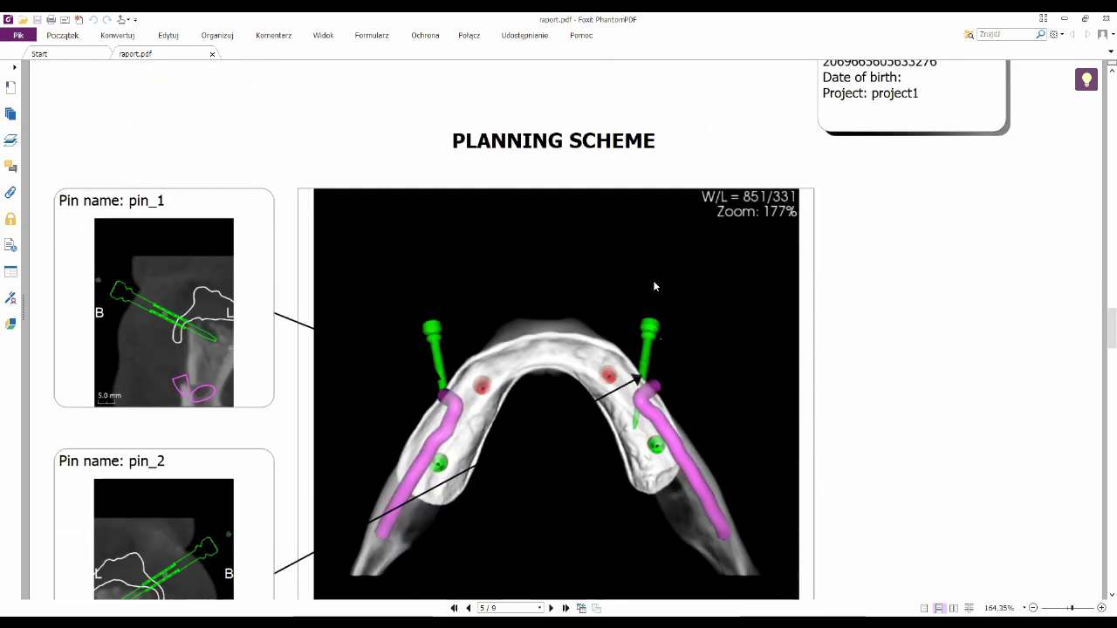
{"action": "scroll", "coordinate": [655, 286], "scroll_direction": "down", "scroll_amount": 2}
{"action": "scroll", "coordinate": [655, 286], "scroll_direction": "down", "scroll_amount": 10}
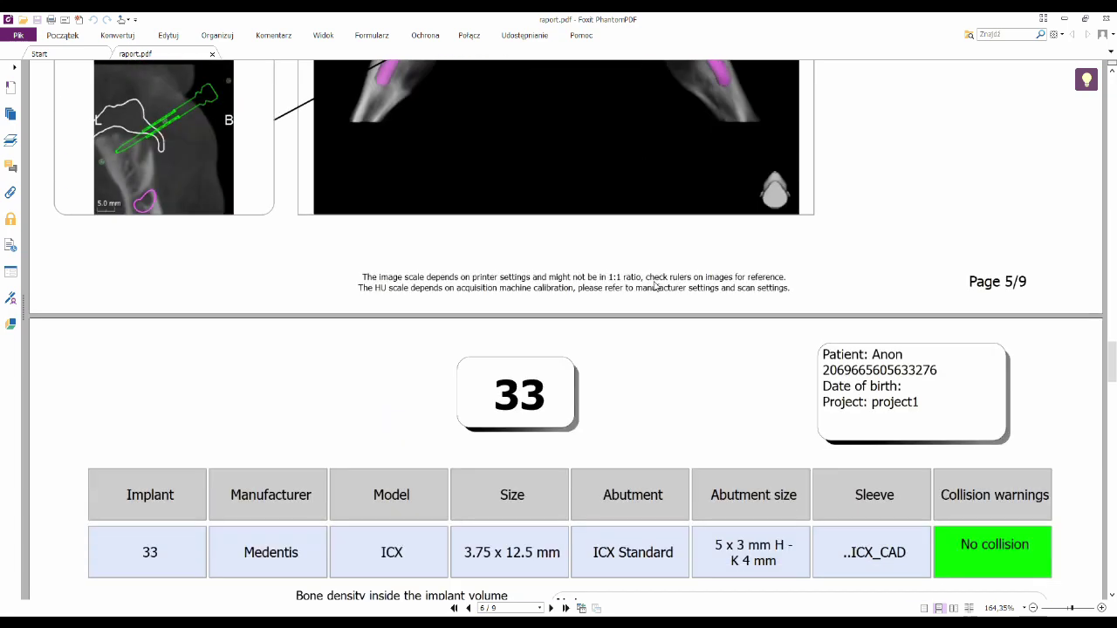
{"action": "scroll", "coordinate": [655, 286], "scroll_direction": "down", "scroll_amount": 3}
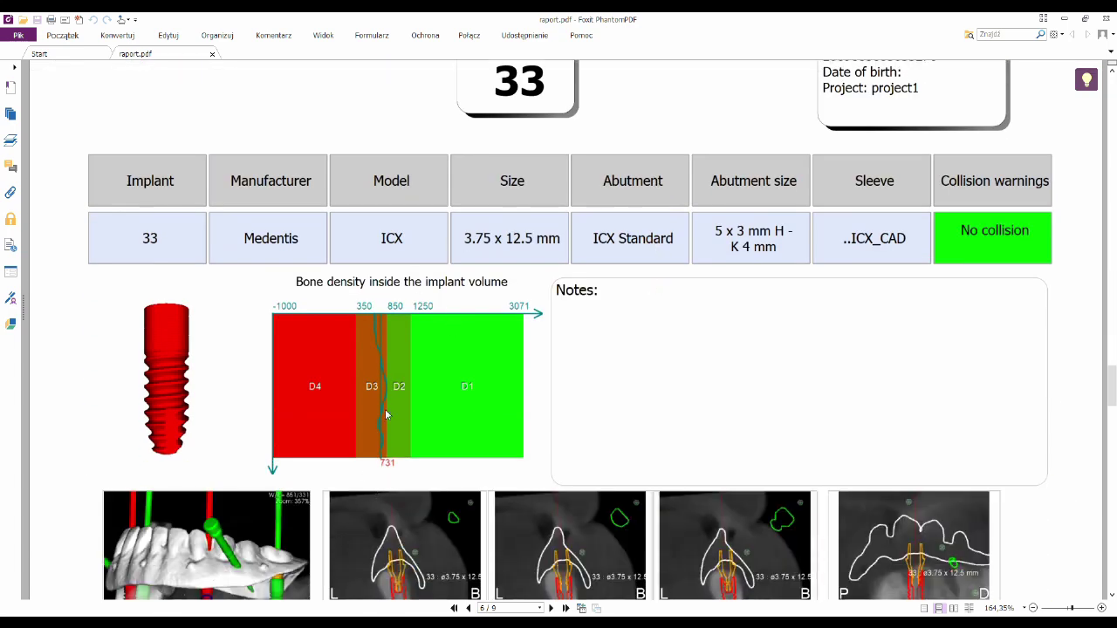
{"action": "scroll", "coordinate": [672, 319], "scroll_direction": "down", "scroll_amount": 3}
{"action": "scroll", "coordinate": [672, 319], "scroll_direction": "down", "scroll_amount": 6}
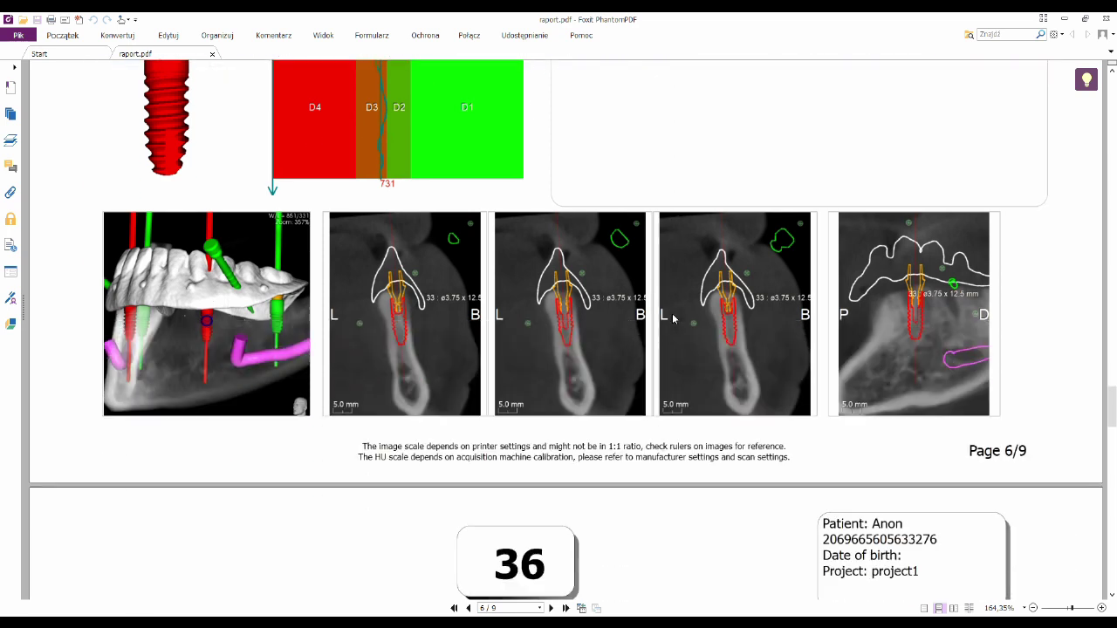
{"action": "scroll", "coordinate": [673, 319], "scroll_direction": "down", "scroll_amount": 3}
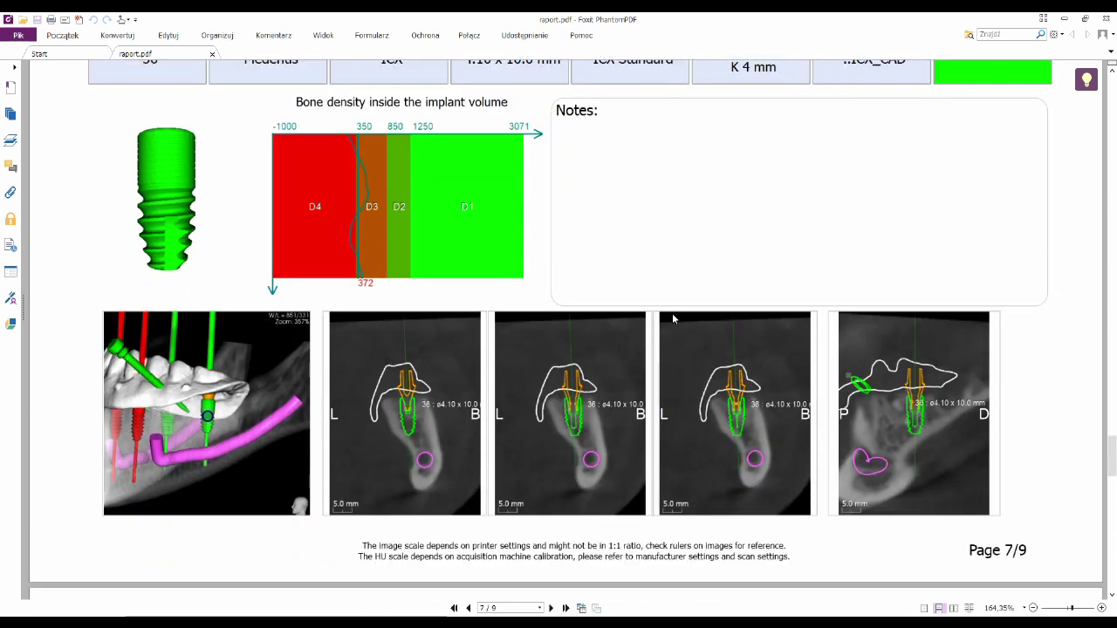
{"action": "scroll", "coordinate": [650, 317], "scroll_direction": "down", "scroll_amount": 9}
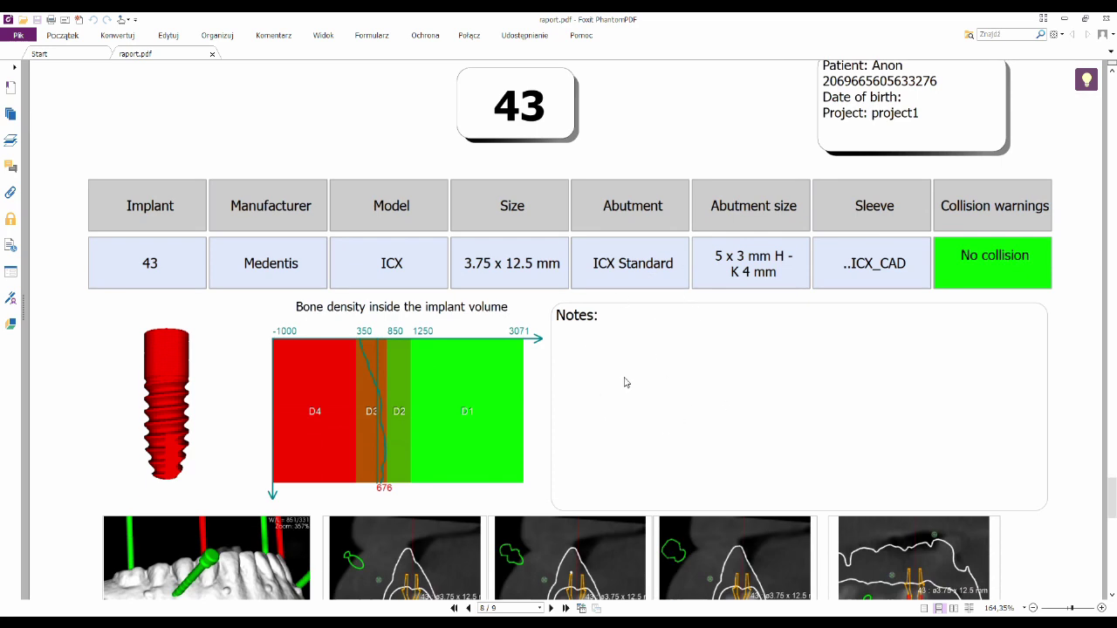
{"action": "scroll", "coordinate": [669, 377], "scroll_direction": "down", "scroll_amount": 4}
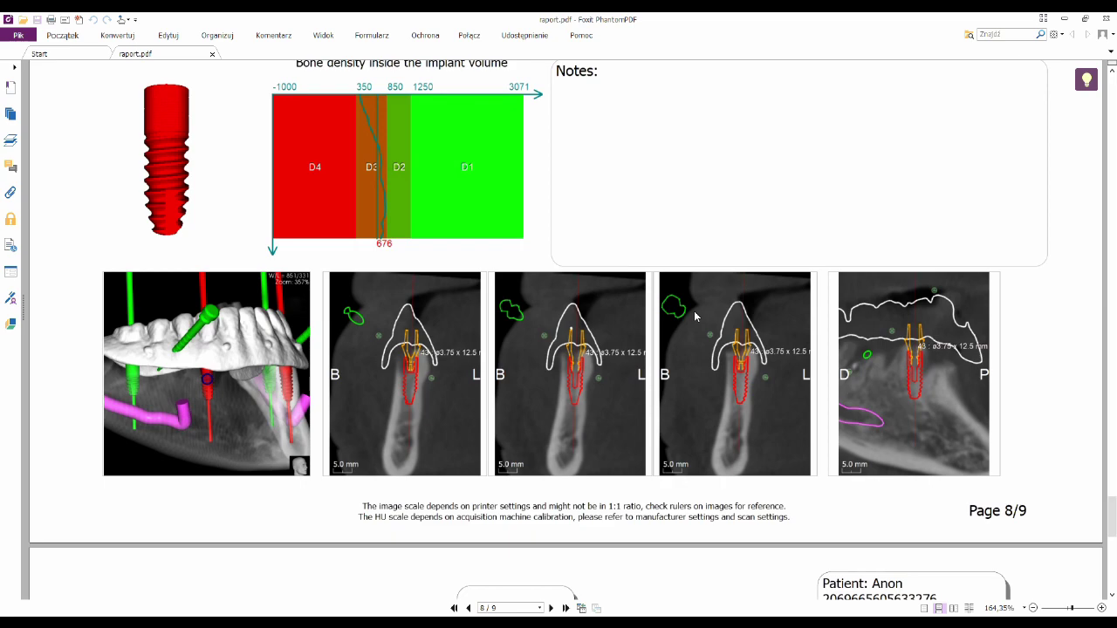
{"action": "scroll", "coordinate": [697, 321], "scroll_direction": "down", "scroll_amount": 12}
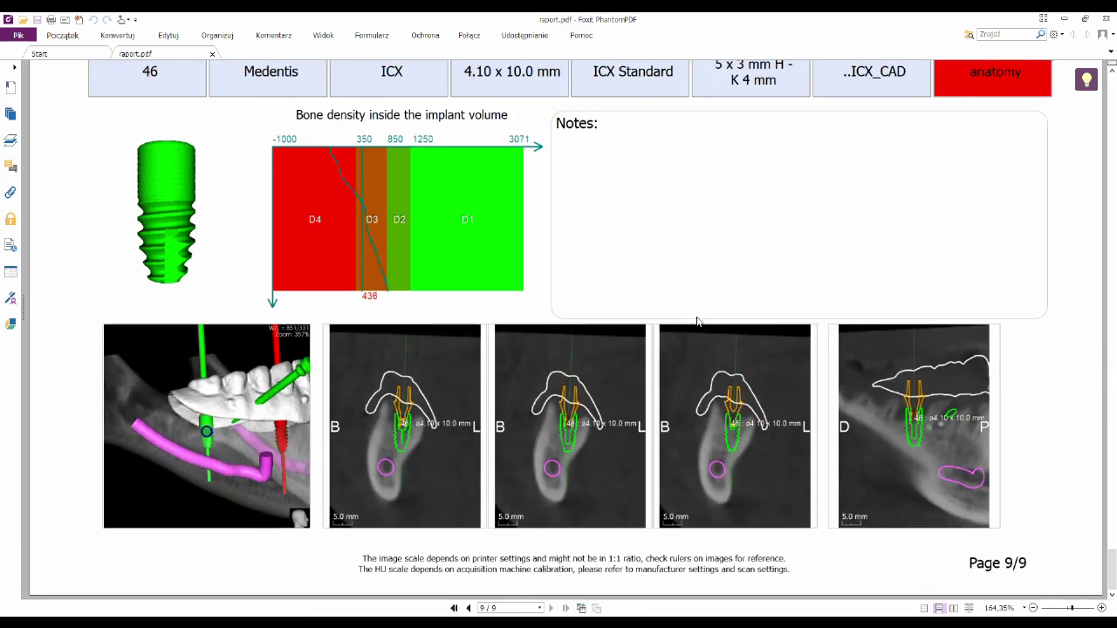
{"action": "scroll", "coordinate": [523, 277], "scroll_direction": "up", "scroll_amount": 10}
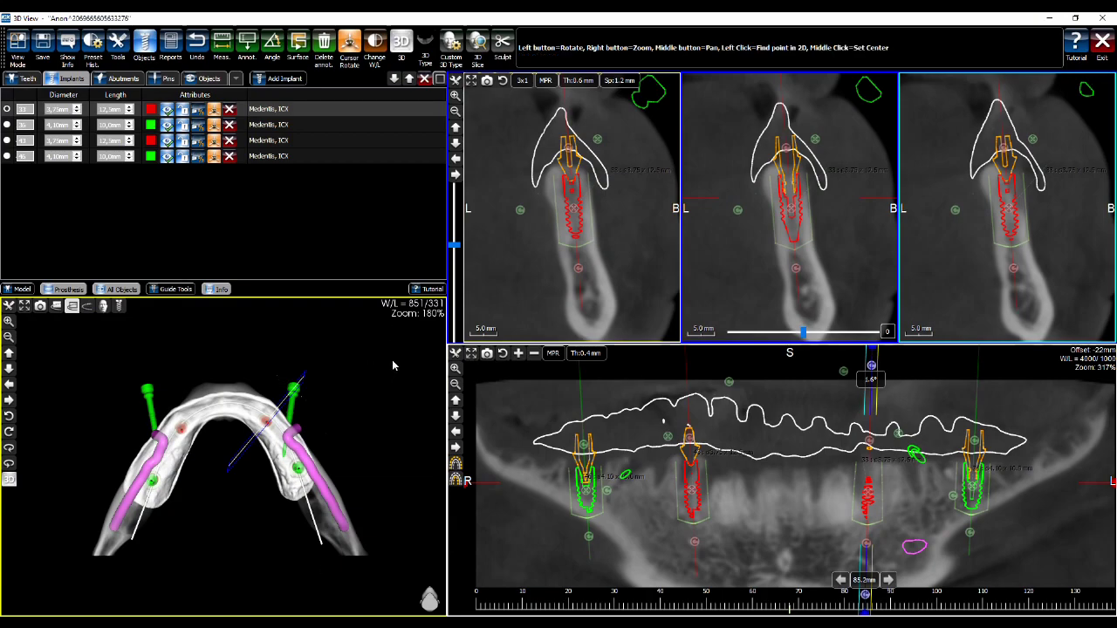
Tilt the 3D jaw to a top-down angle and switch View Mode to MPR
{"action": "left_click_drag", "start_coordinate": [394, 348], "coordinate": [377, 509]}
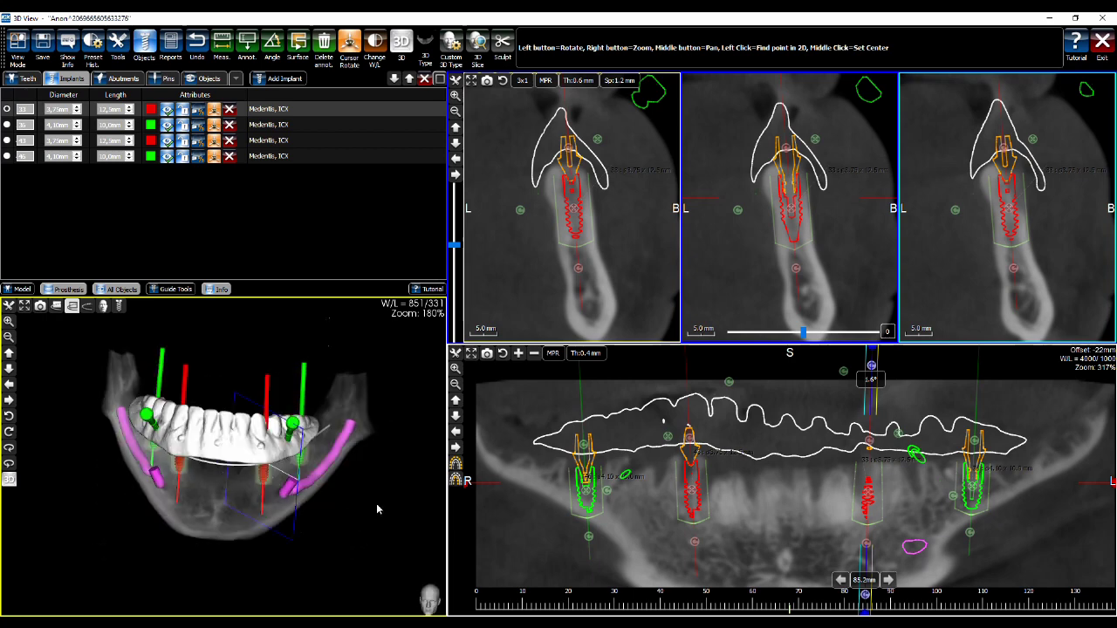
{"action": "left_click_drag", "start_coordinate": [378, 381], "coordinate": [232, 261]}
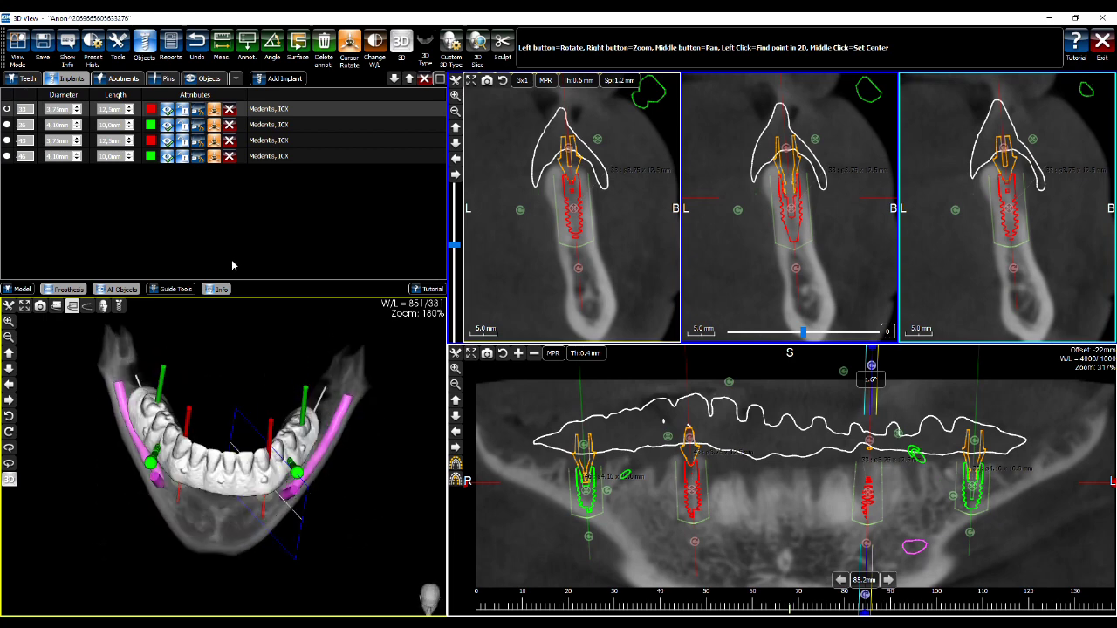
{"action": "left_click", "coordinate": [19, 45]}
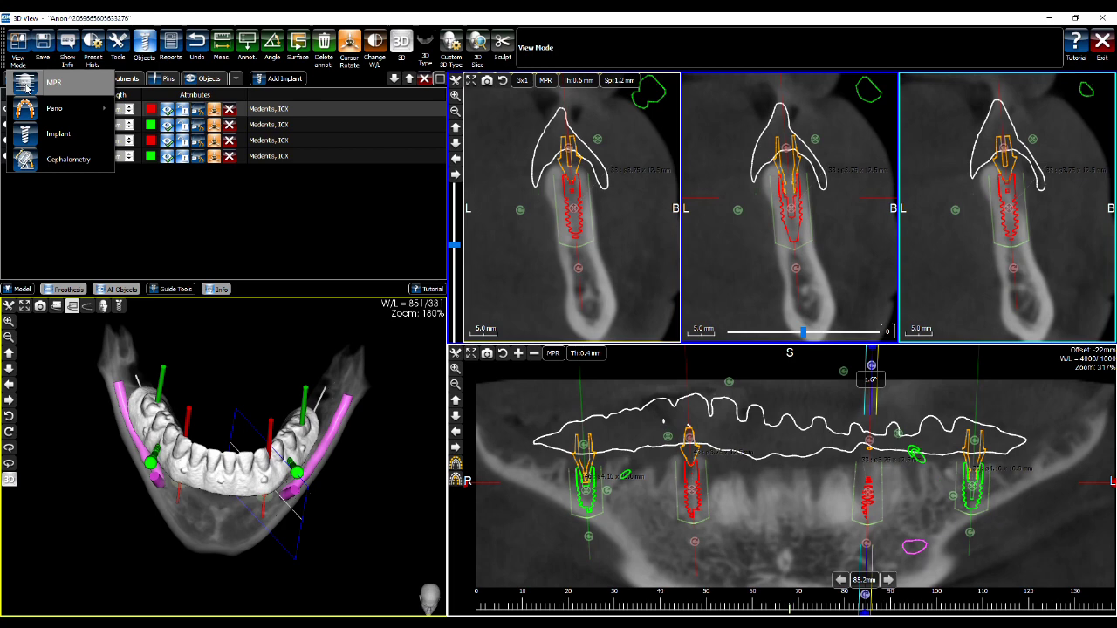
{"action": "left_click", "coordinate": [27, 84]}
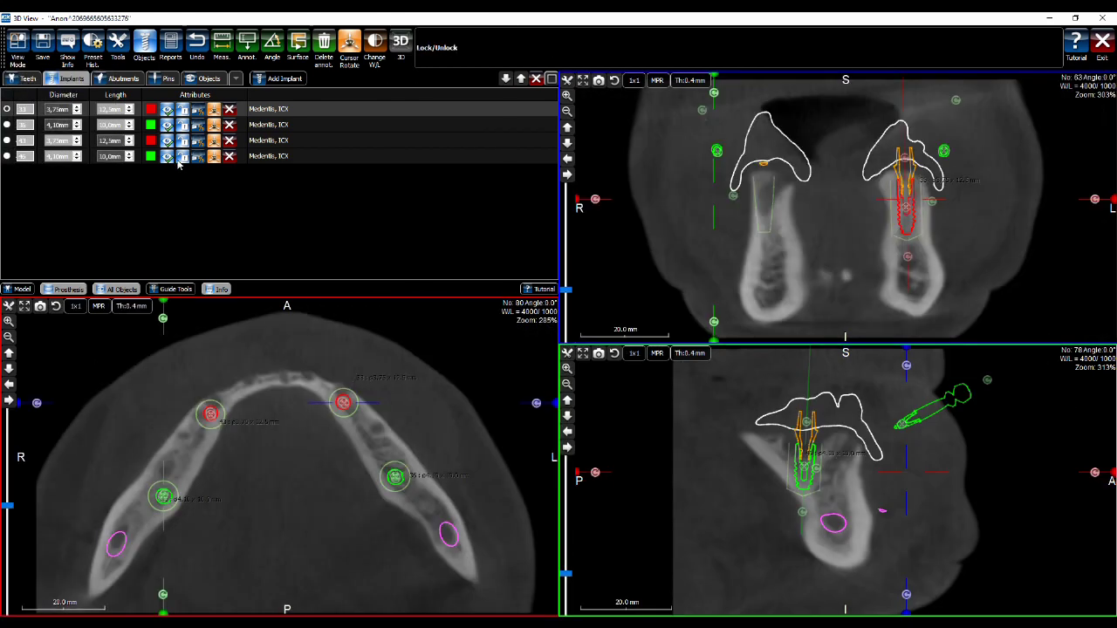
Show bone density around implant 33 and zoom in to centre its cross-section
{"action": "left_click", "coordinate": [197, 111]}
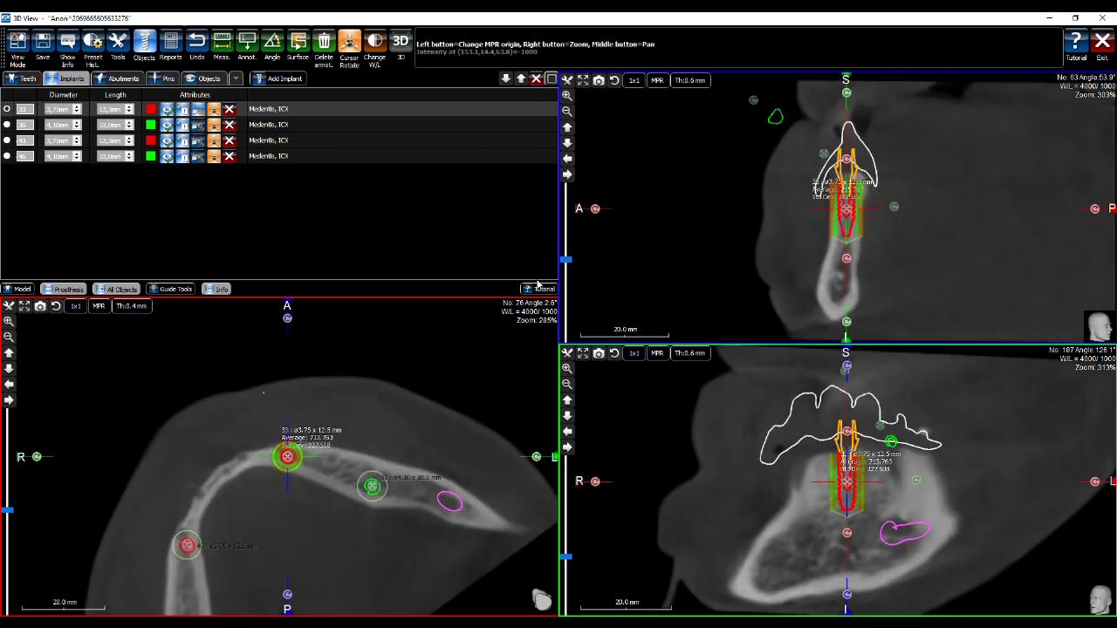
{"action": "right_click_drag", "start_coordinate": [881, 213], "coordinate": [866, 92]}
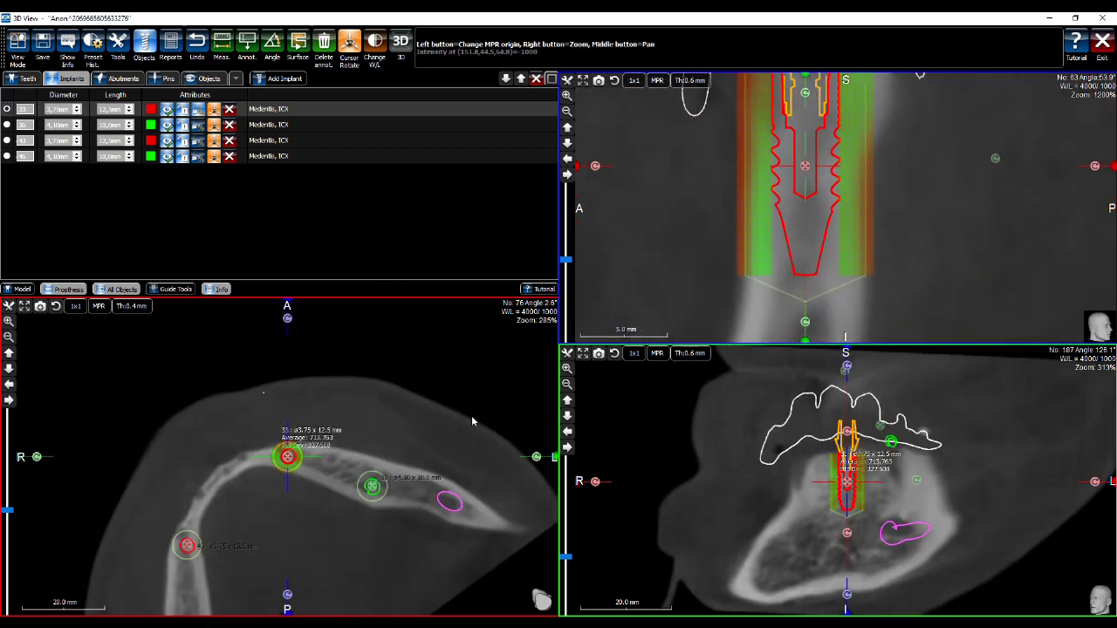
{"action": "right_click_drag", "start_coordinate": [310, 488], "coordinate": [306, 374]}
{"action": "middle_click_drag", "start_coordinate": [306, 374], "coordinate": [414, 528]}
{"action": "scroll", "coordinate": [426, 432], "scroll_direction": "up", "scroll_amount": 1}
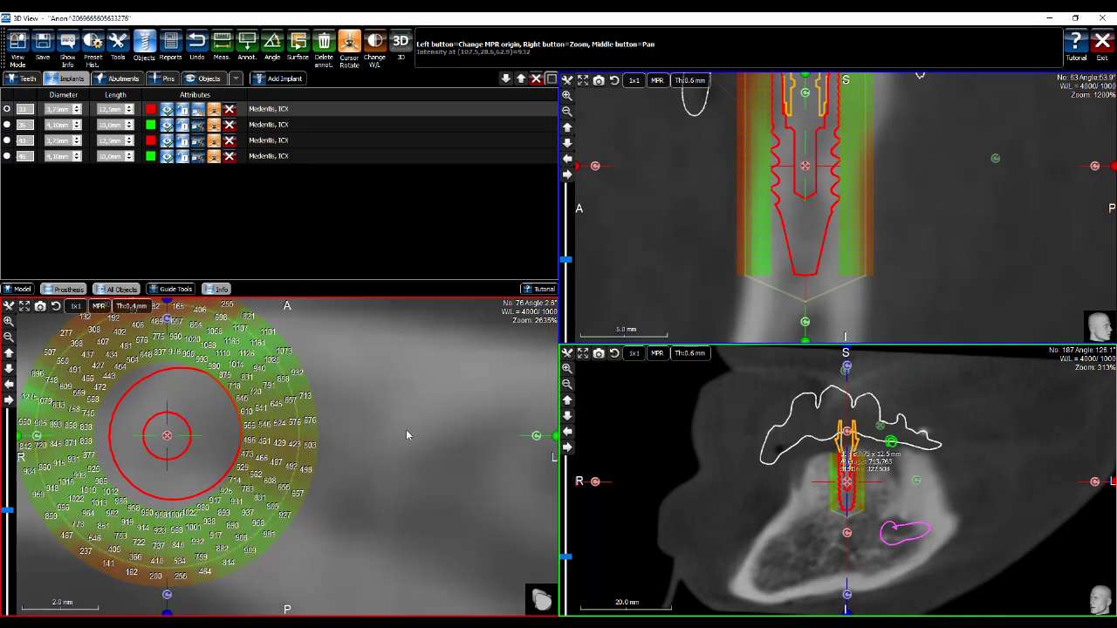
{"action": "middle_click_drag", "start_coordinate": [407, 433], "coordinate": [486, 441]}
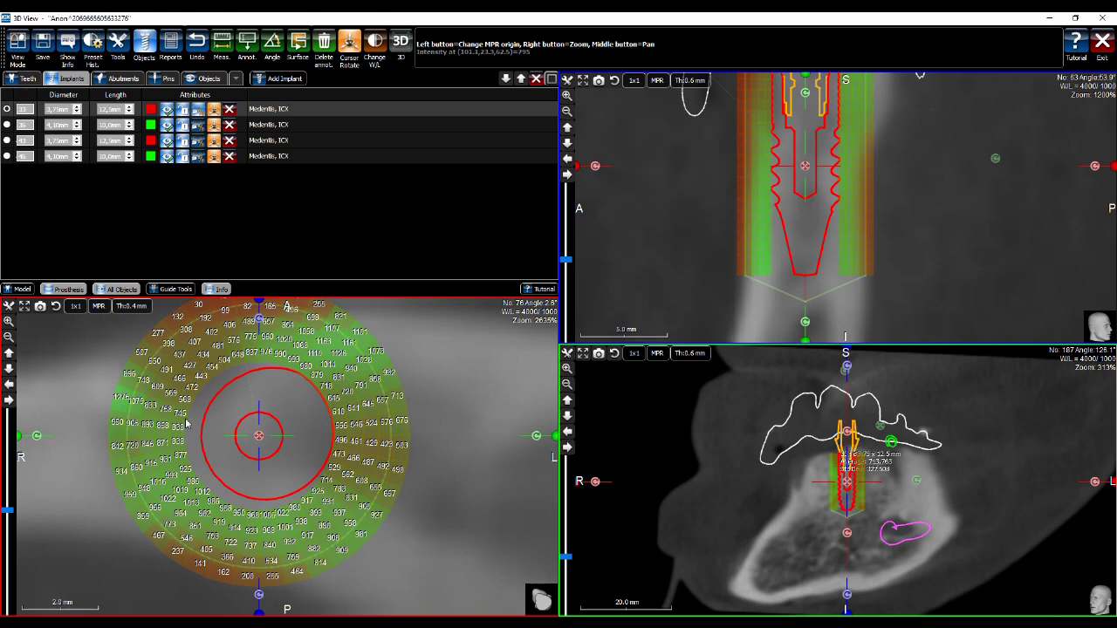
{"action": "left_click", "coordinate": [285, 427]}
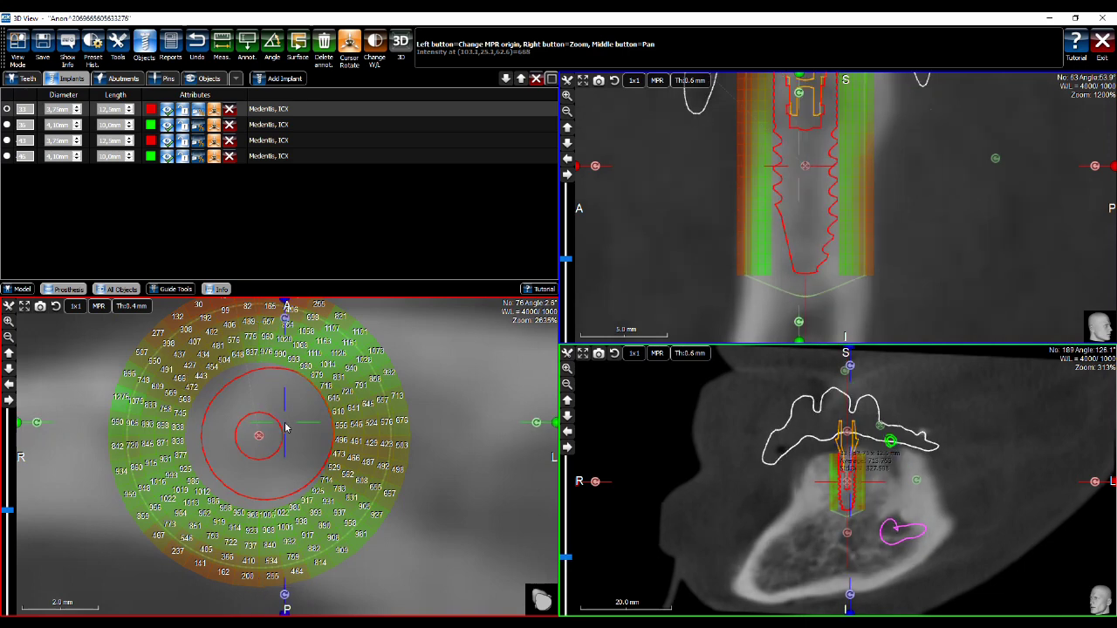
Step the cross-section slices along implant 33 until its density ring disappears
{"action": "key", "text": "Down"}
{"action": "key", "text": "Down"}
{"action": "key", "text": "Down"}
{"action": "key", "text": "Down"}
{"action": "key", "text": "Down"}
{"action": "key", "text": "Down"}
{"action": "key", "text": "Down"}
{"action": "key", "text": "Down"}
{"action": "key", "text": "Down"}
{"action": "key", "text": "Down"}
{"action": "key", "text": "Down"}
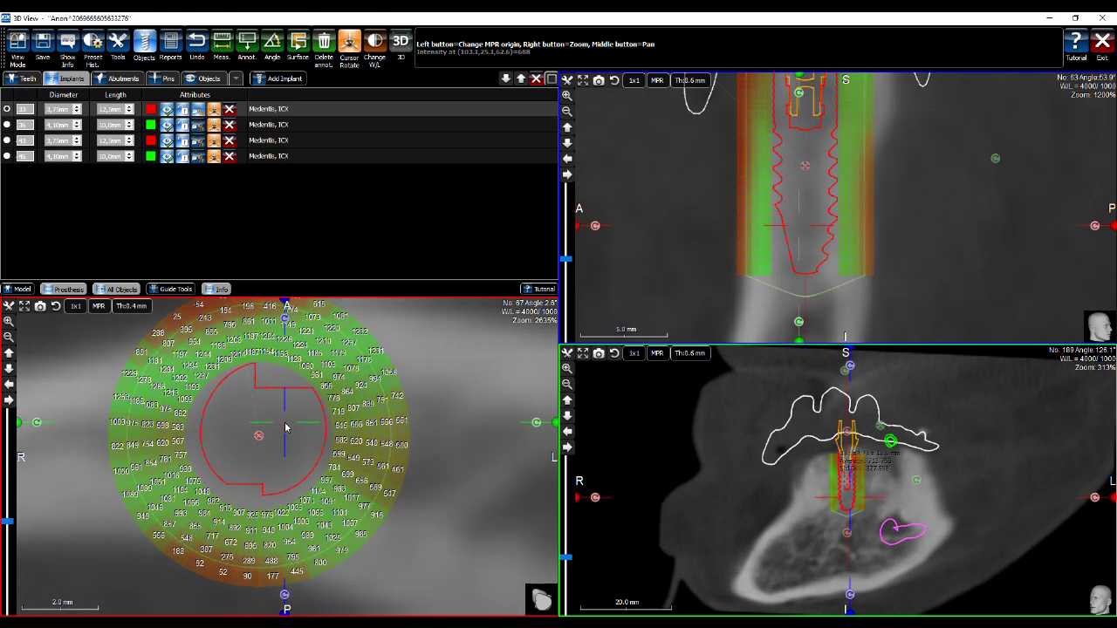
{"action": "key", "text": "Up"}
{"action": "key", "text": "Down"}
{"action": "key", "text": "Down"}
{"action": "key", "text": "Down"}
{"action": "key", "text": "Down"}
{"action": "key", "text": "Down"}
{"action": "key", "text": "Down"}
{"action": "key", "text": "Down"}
{"action": "key", "text": "Down"}
{"action": "key", "text": "Down"}
{"action": "key", "text": "Down"}
{"action": "key", "text": "Down"}
{"action": "key", "text": "Down"}
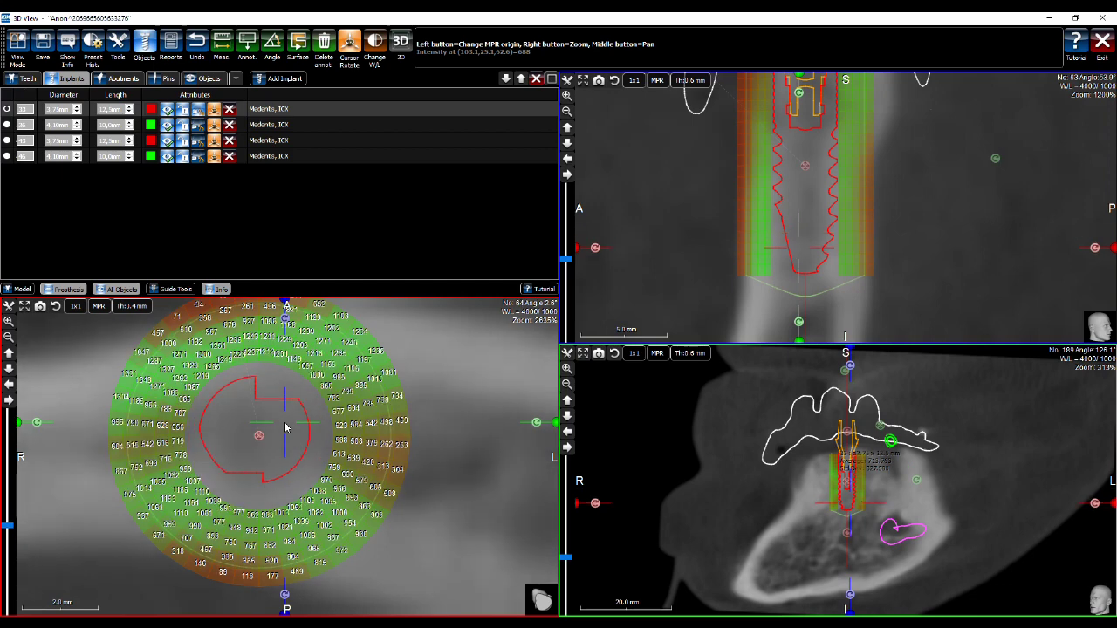
{"action": "key", "text": "Up"}
{"action": "key", "text": "Up"}
{"action": "key", "text": "Up"}
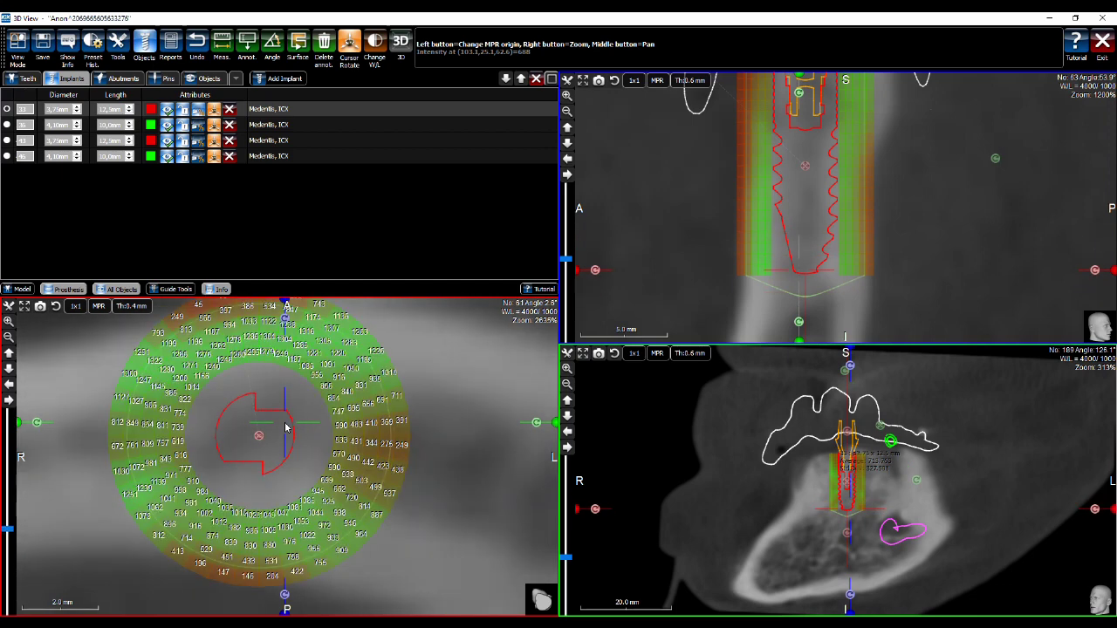
{"action": "key", "text": "Up"}
{"action": "key", "text": "Up"}
{"action": "key", "text": "Up"}
{"action": "key", "text": "Up"}
{"action": "key", "text": "Up"}
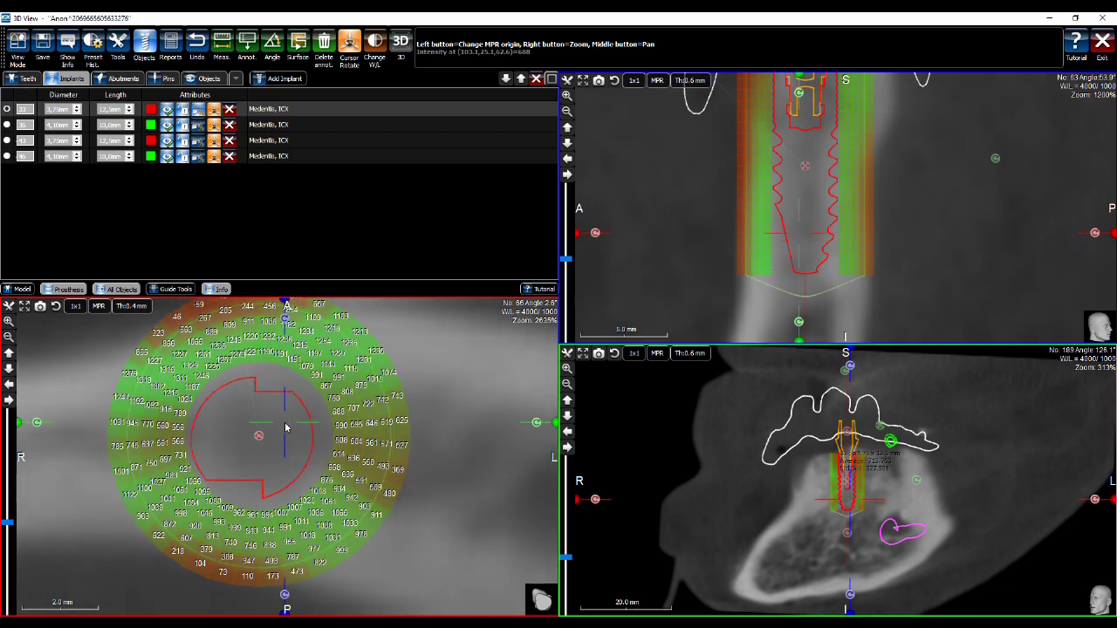
{"action": "key", "text": "Up"}
{"action": "key", "text": "Up"}
{"action": "key", "text": "Up"}
{"action": "key", "text": "Up"}
{"action": "key", "text": "Up"}
{"action": "key", "text": "Up"}
{"action": "key", "text": "Up"}
{"action": "key", "text": "Up"}
{"action": "key", "text": "Up"}
{"action": "key", "text": "Up"}
{"action": "key", "text": "Up"}
{"action": "key", "text": "Up"}
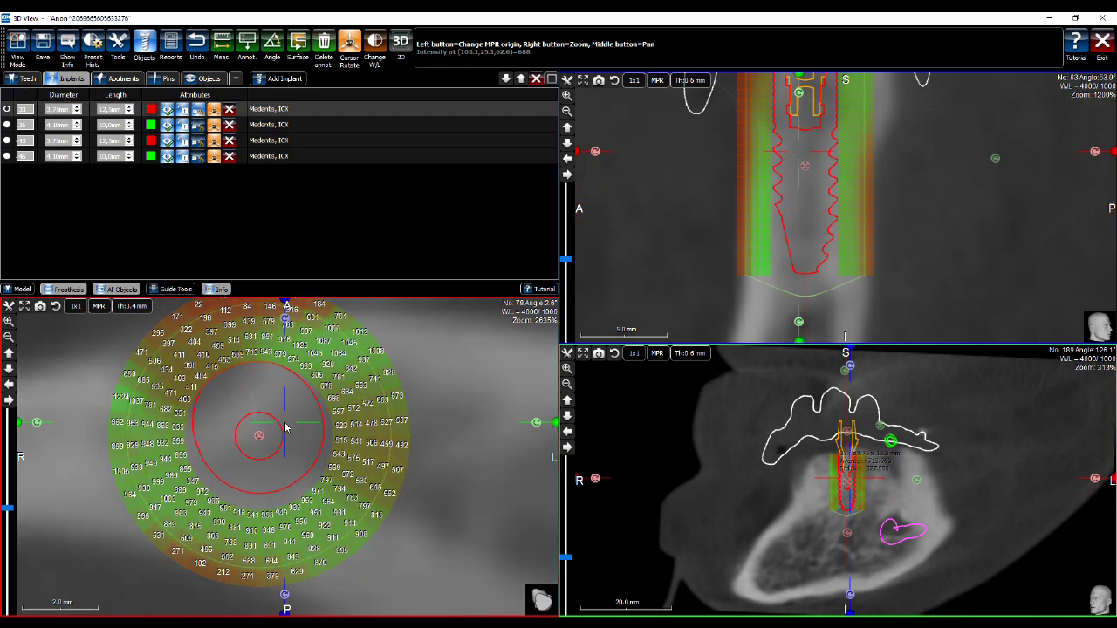
{"action": "key", "text": "Up"}
{"action": "key", "text": "Up"}
{"action": "key", "text": "Up"}
{"action": "key", "text": "Up"}
{"action": "key", "text": "Up"}
{"action": "key", "text": "Up"}
{"action": "key", "text": "Up"}
{"action": "key", "text": "Up"}
{"action": "key", "text": "Up"}
{"action": "key", "text": "Up"}
{"action": "key", "text": "Up"}
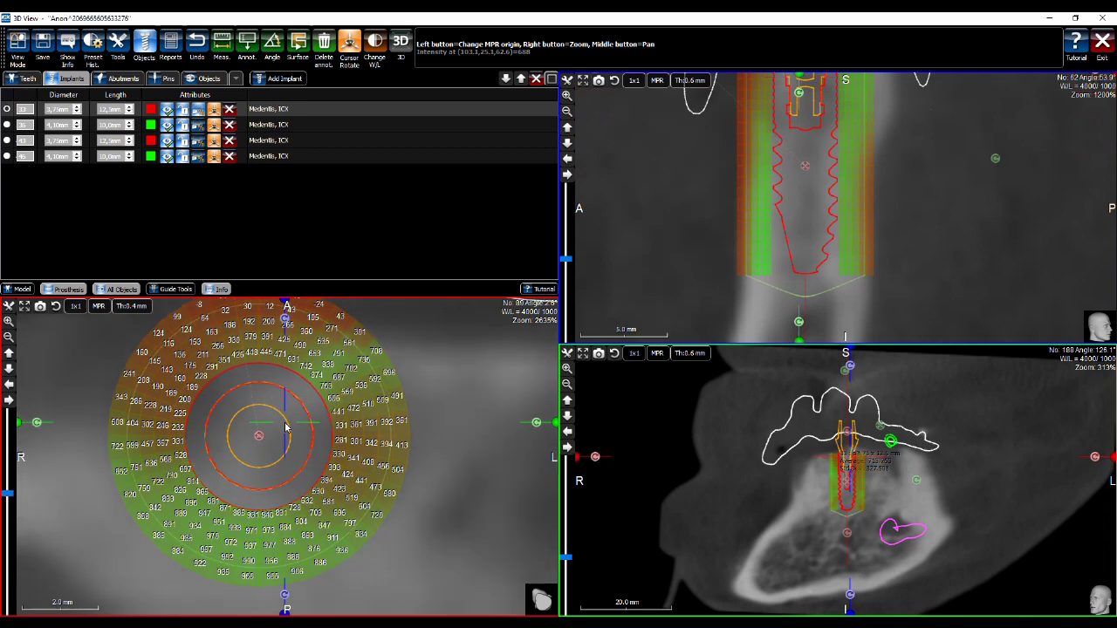
{"action": "key", "text": "Up"}
{"action": "key", "text": "Up"}
{"action": "key", "text": "Up"}
{"action": "key", "text": "Up"}
Zoom the slices back out, recentre on implant 33 and switch to the 3D + panoramic layout
{"action": "right_click_drag", "start_coordinate": [304, 419], "coordinate": [297, 468]}
{"action": "right_click_drag", "start_coordinate": [934, 170], "coordinate": [925, 241]}
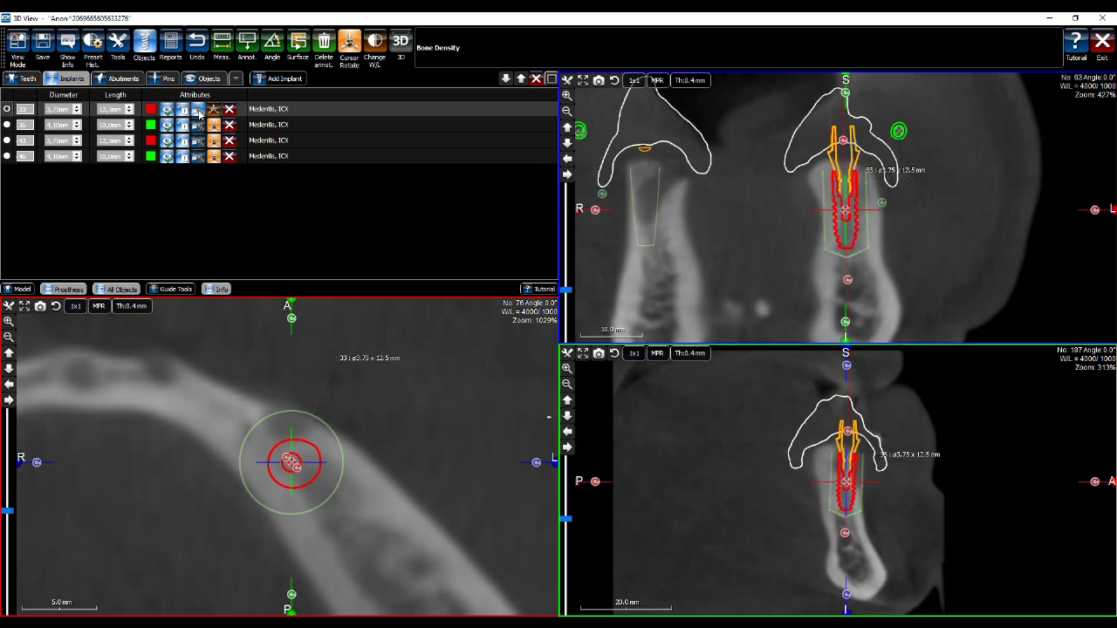
{"action": "left_click", "coordinate": [199, 110]}
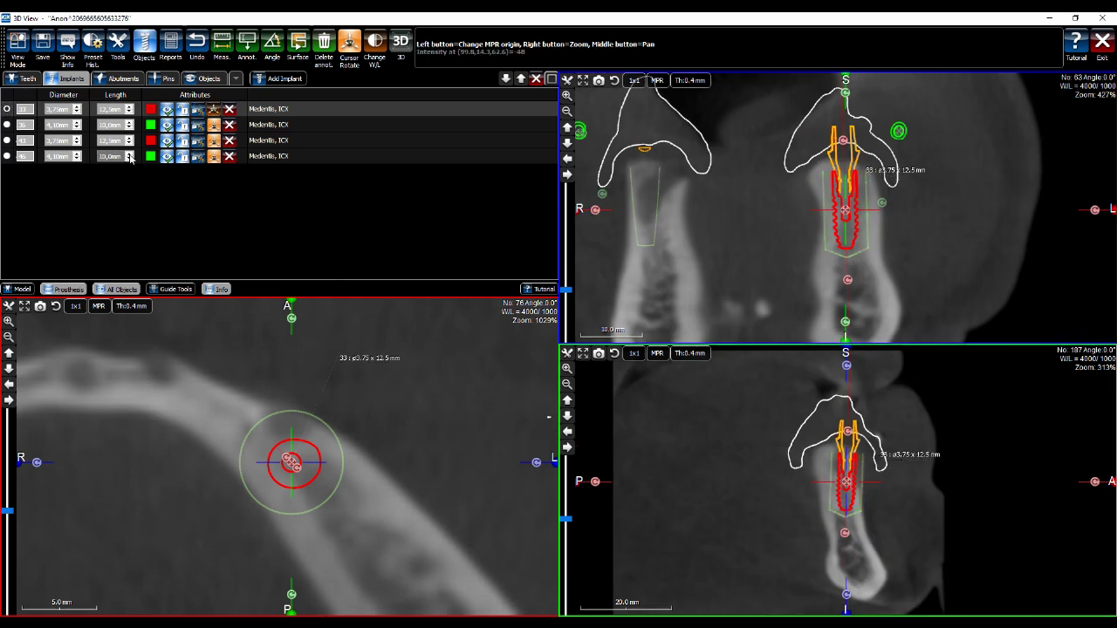
{"action": "left_click", "coordinate": [18, 43]}
{"action": "left_click", "coordinate": [39, 131]}
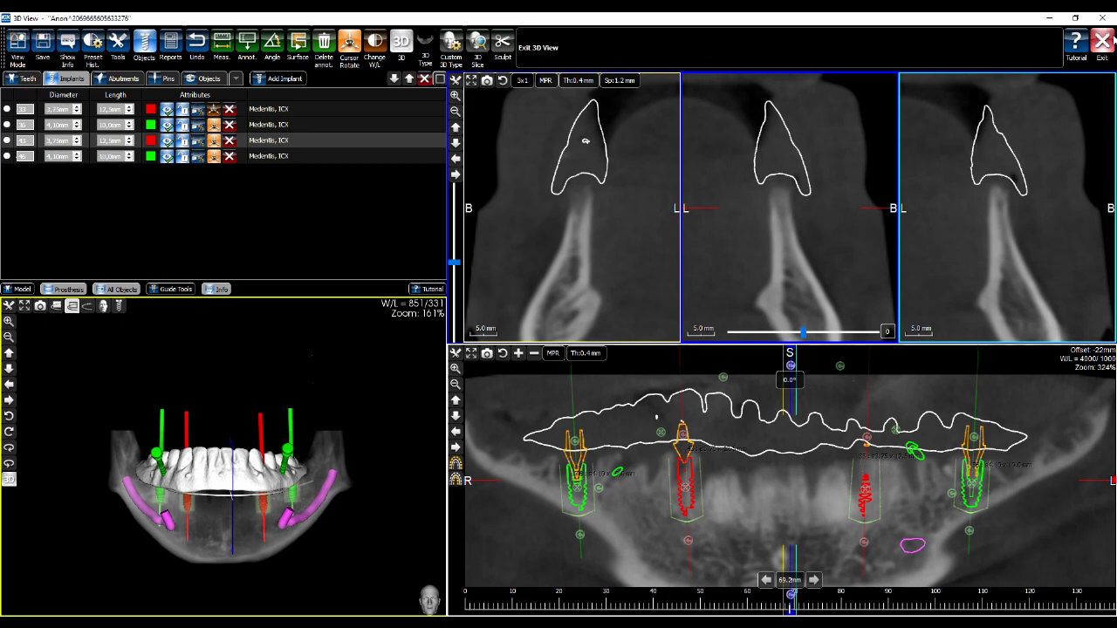
Exit the planner, overwriting project1, and select the project1 plan in the patient browser
{"action": "left_click", "coordinate": [1103, 44]}
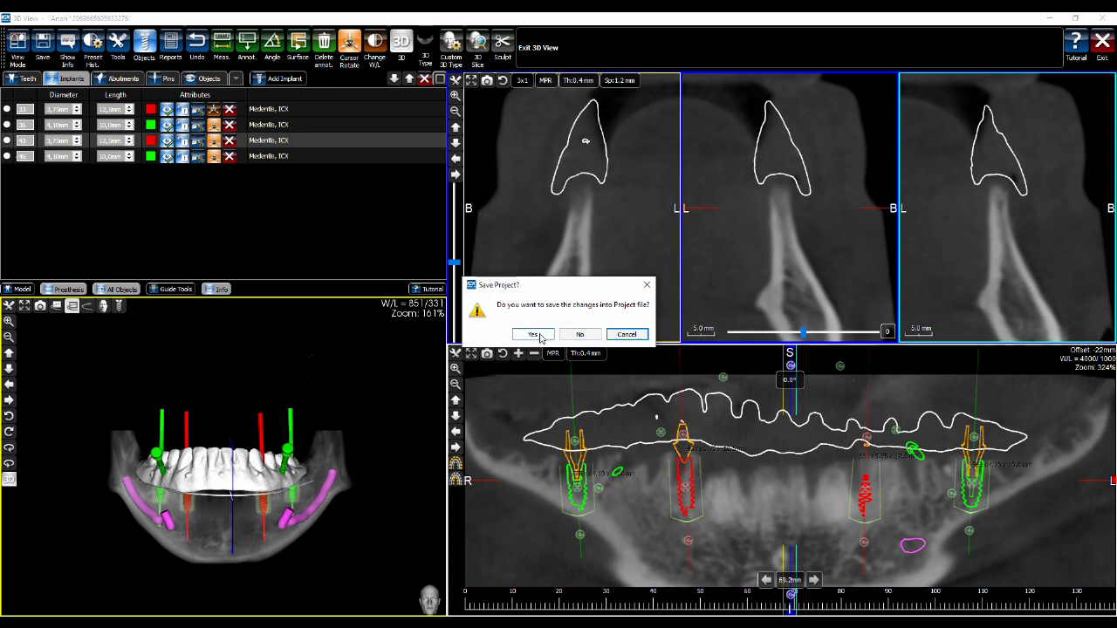
{"action": "left_click", "coordinate": [540, 336]}
{"action": "left_click", "coordinate": [554, 336]}
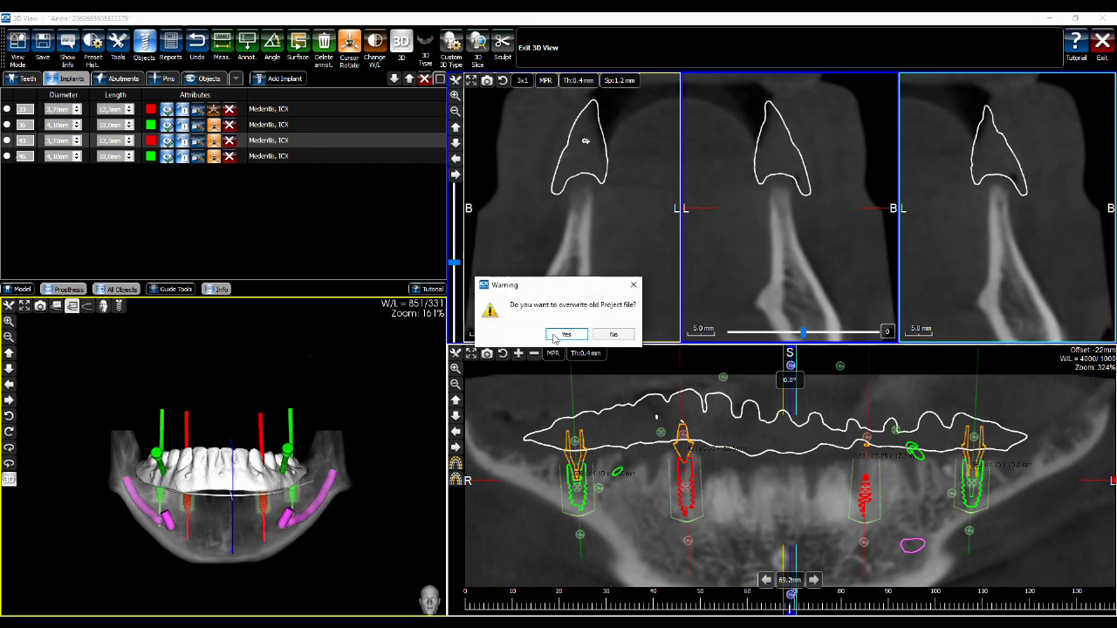
{"action": "left_click", "coordinate": [574, 336]}
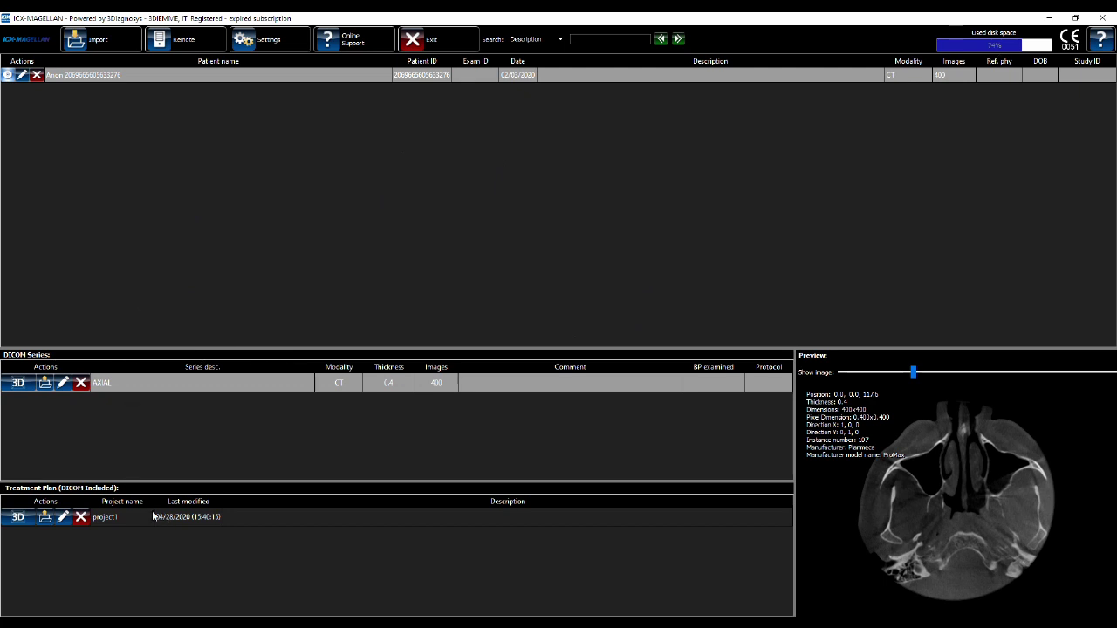
{"action": "left_click", "coordinate": [126, 519]}
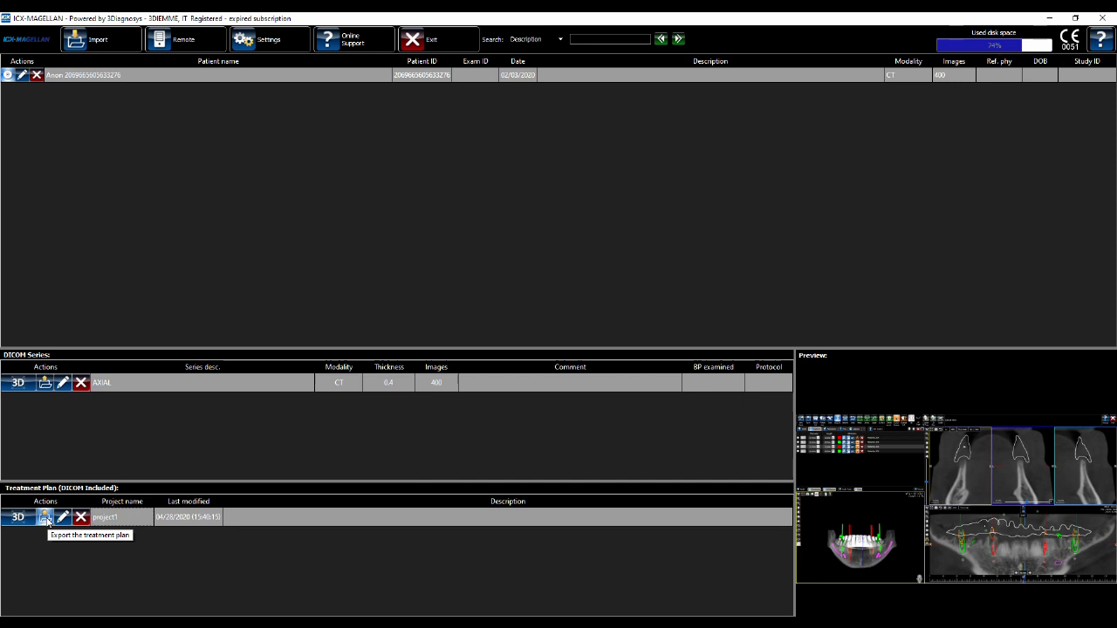
Choose to zip the treatment plan with its DICOM dataset and accept the generated liability form
{"action": "left_click", "coordinate": [46, 518]}
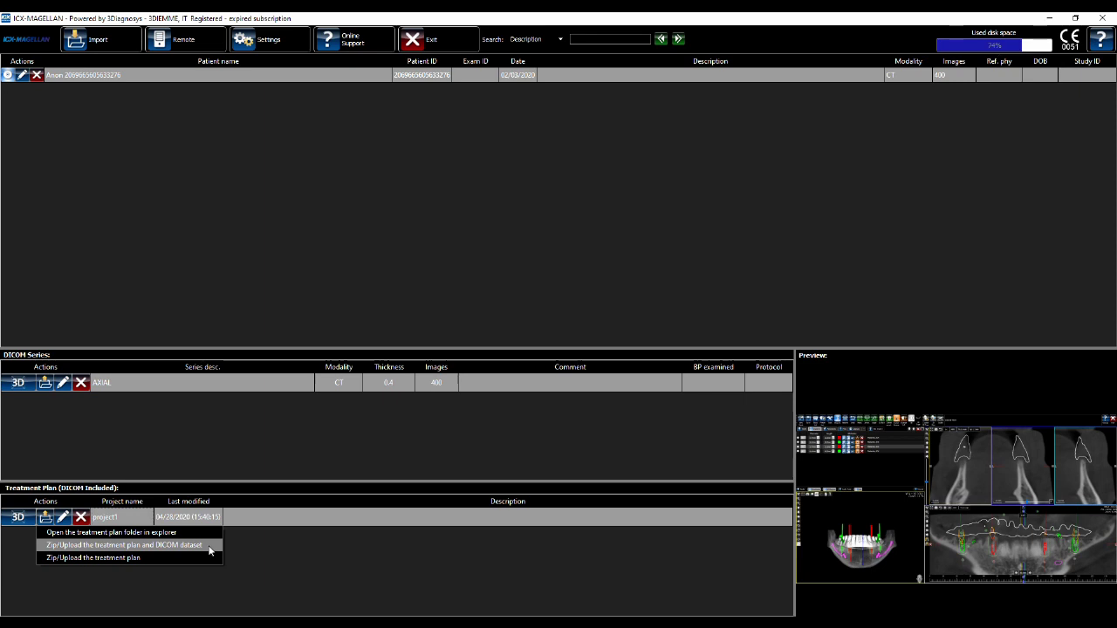
{"action": "left_click", "coordinate": [209, 551]}
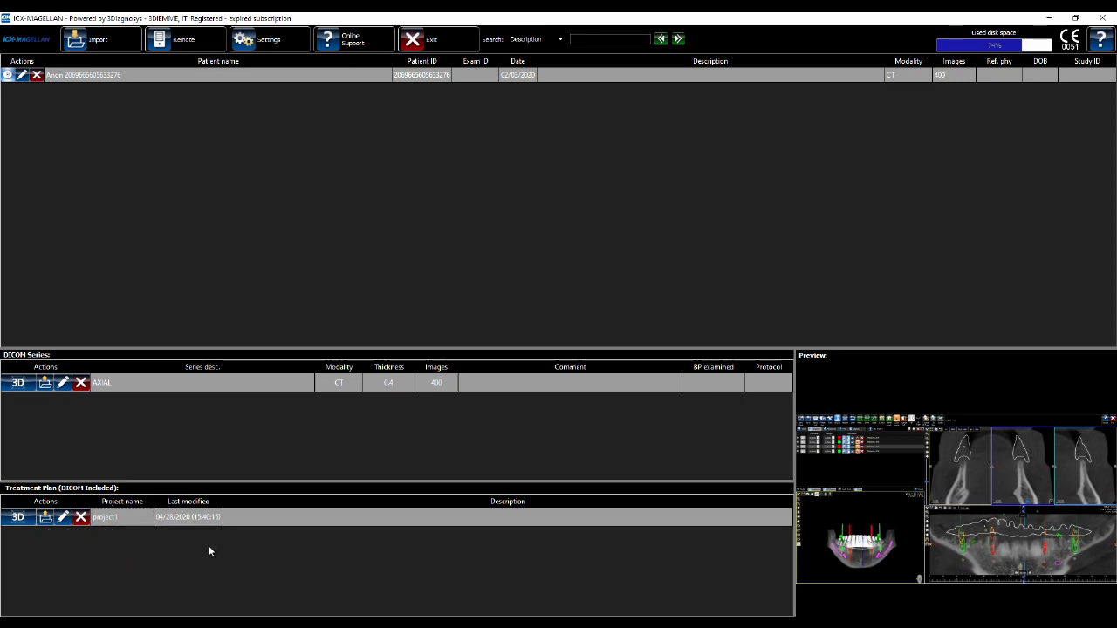
{"action": "left_click", "coordinate": [527, 271]}
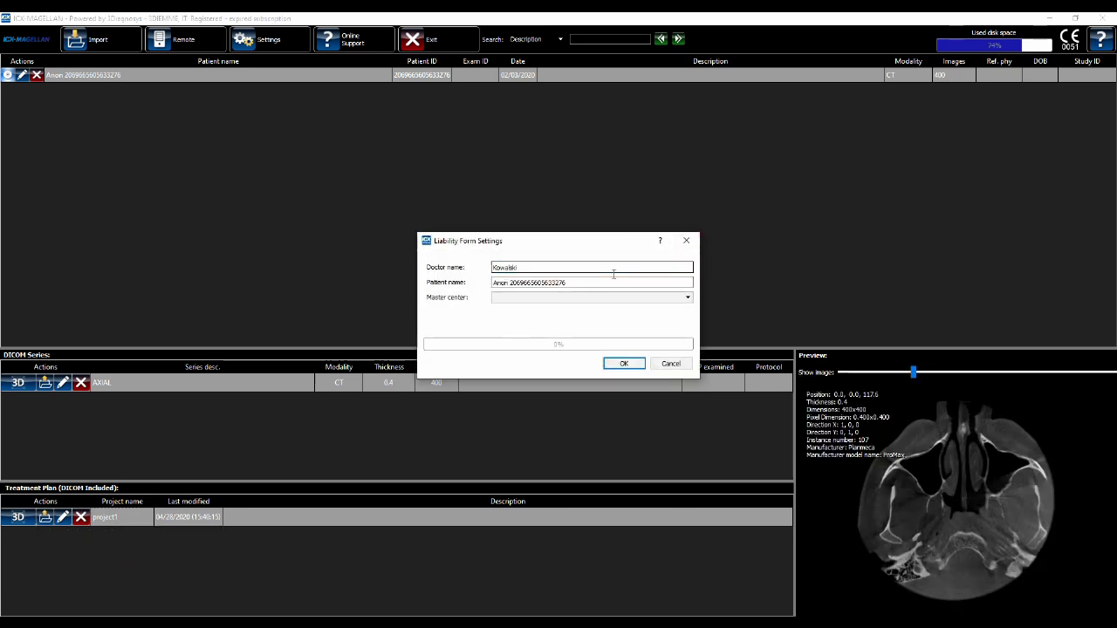
{"action": "left_click", "coordinate": [624, 364]}
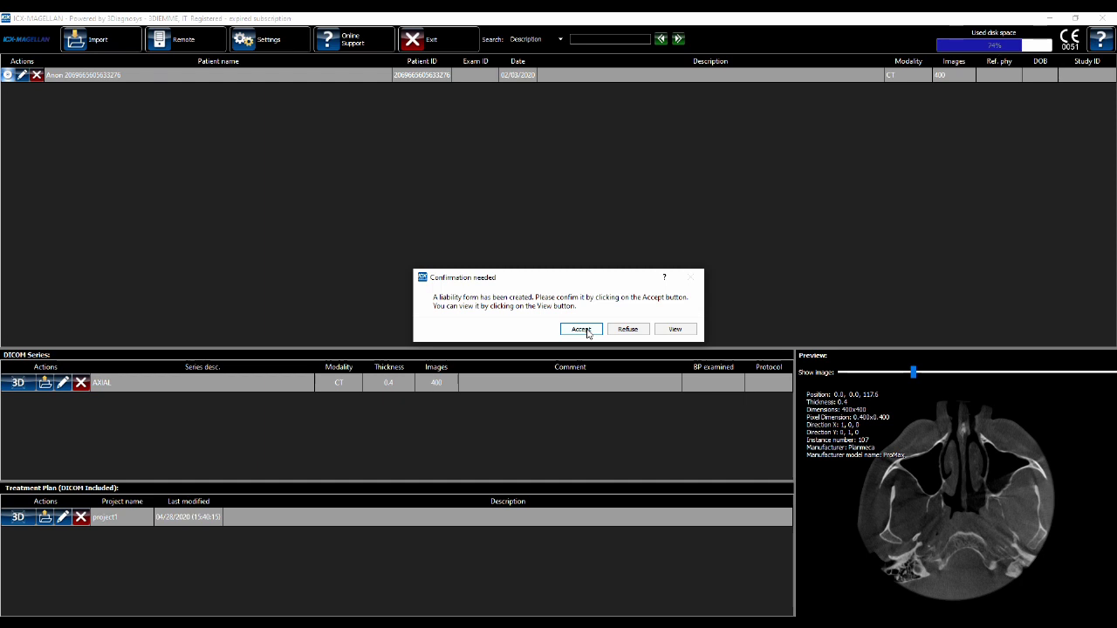
{"action": "left_click", "coordinate": [581, 329]}
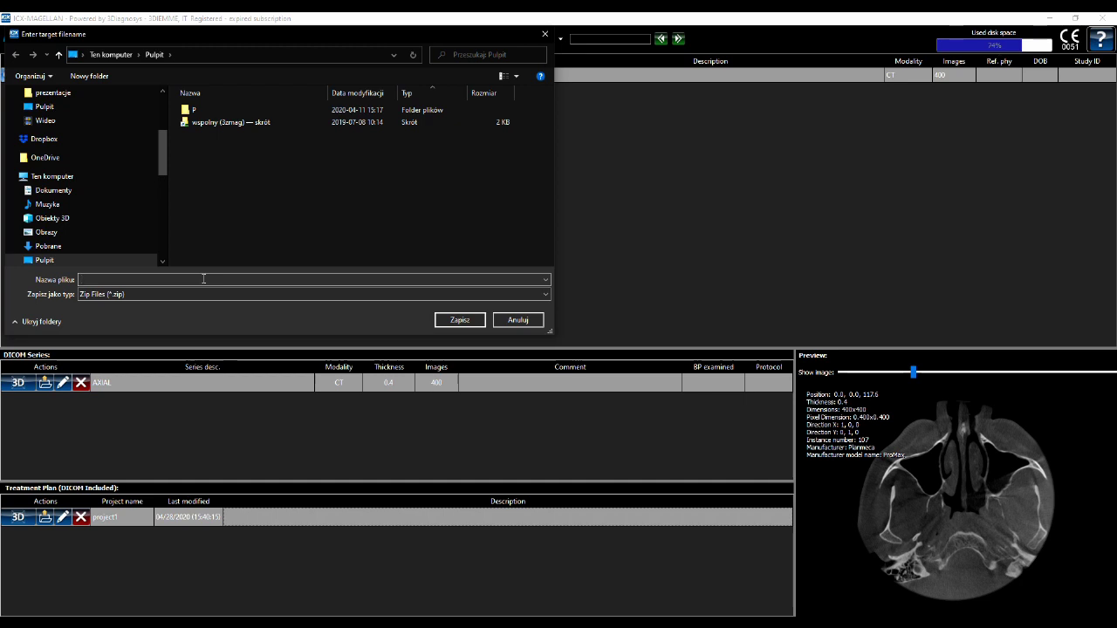
Save the zip to the desktop under a name built from the patient and doctor, declining upload
{"action": "left_click", "coordinate": [461, 320]}
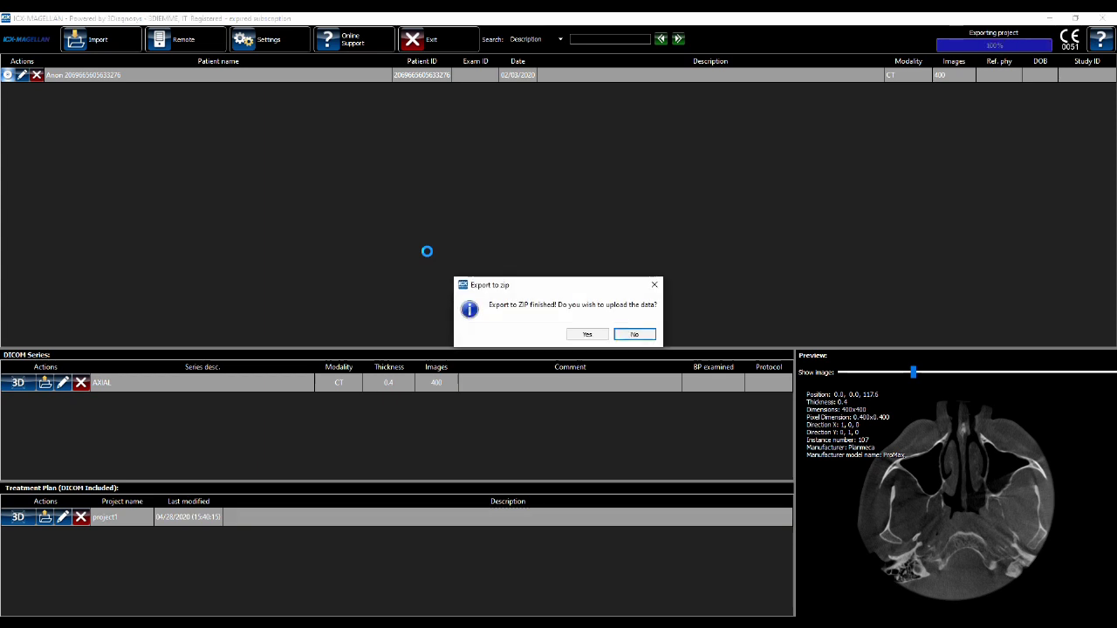
{"action": "left_click", "coordinate": [638, 334]}
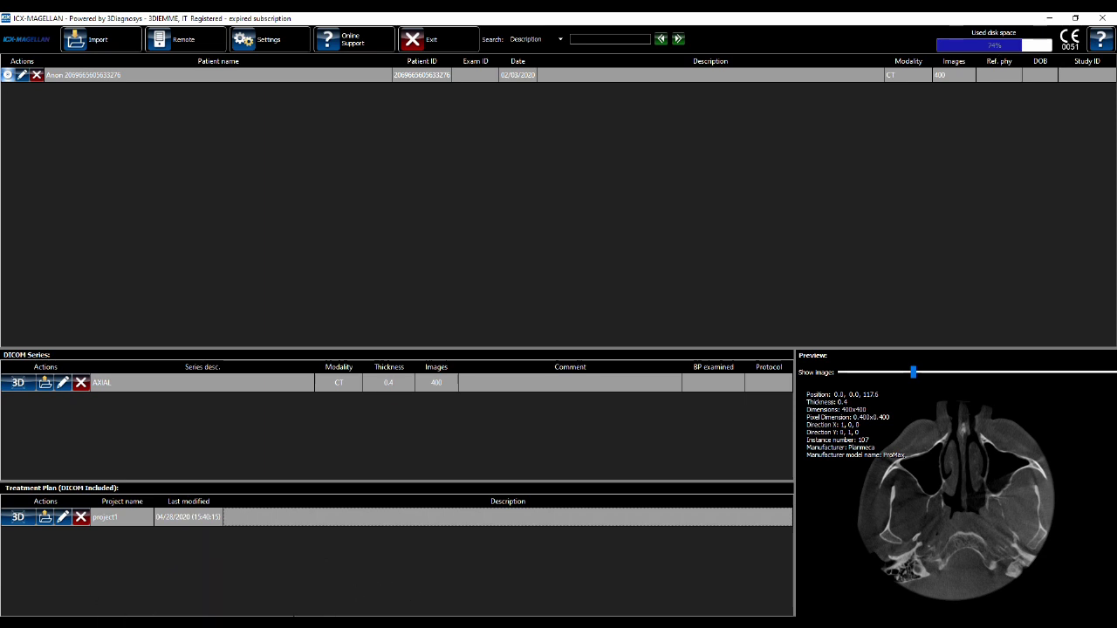
Load myairbridge.com in a new Chrome incognito window and accept both the terms and data-processing consents
{"action": "right_click", "coordinate": [128, 627]}
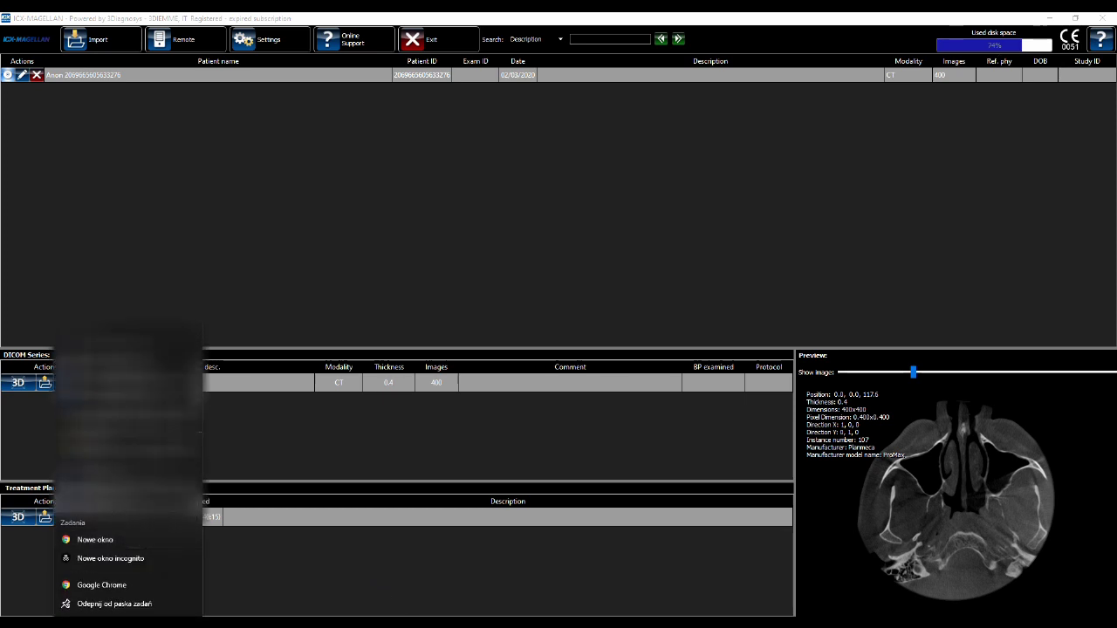
{"action": "left_click", "coordinate": [99, 559]}
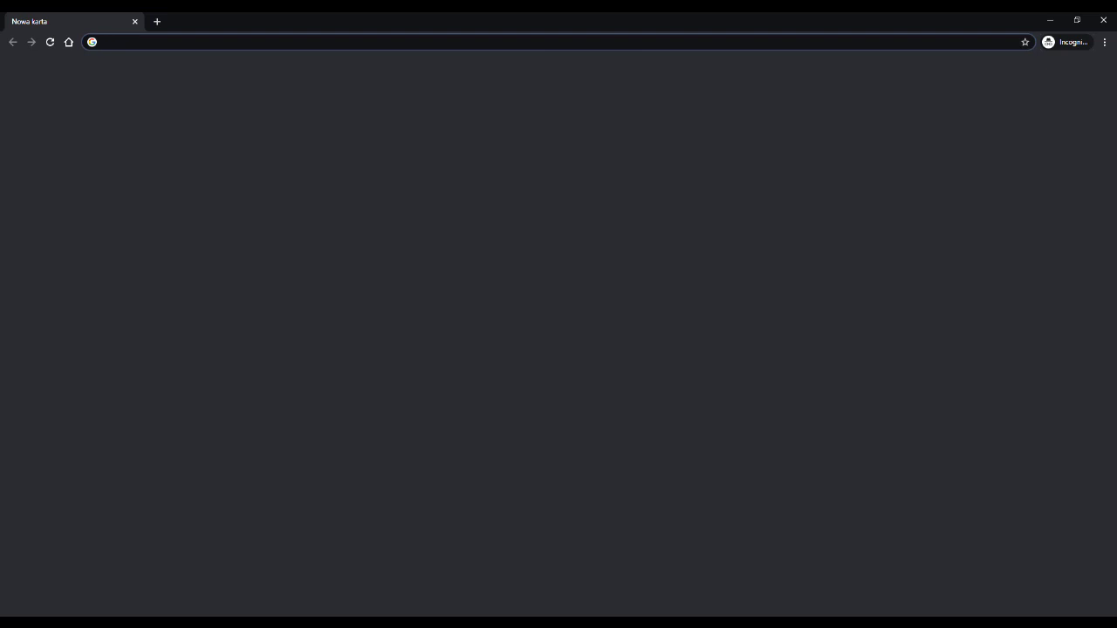
{"action": "type", "text": "myair"}
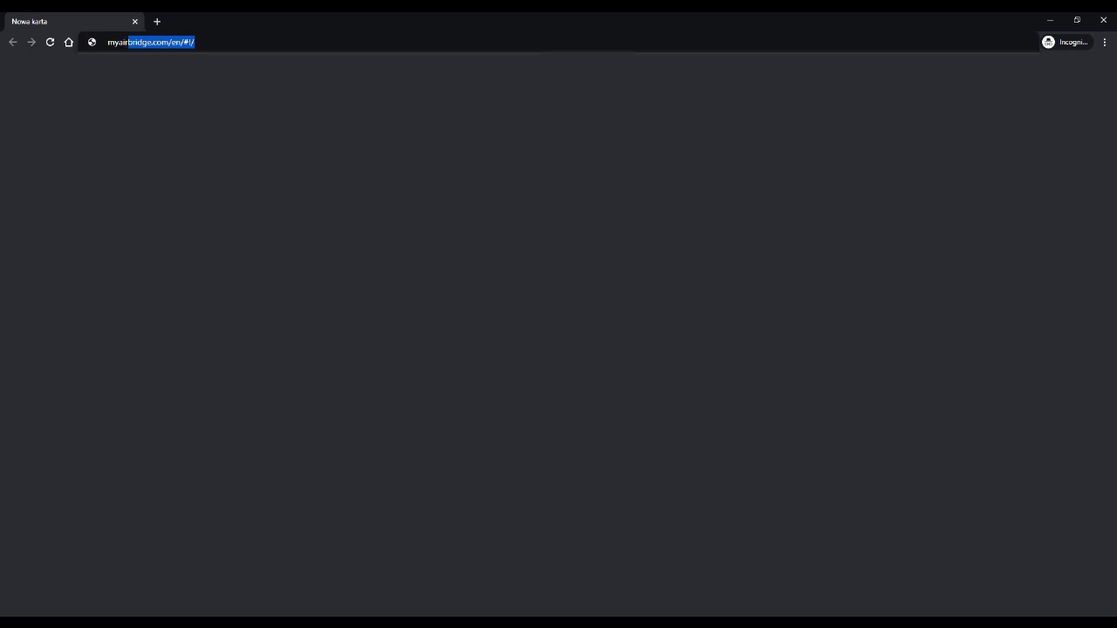
{"action": "key", "text": "Return"}
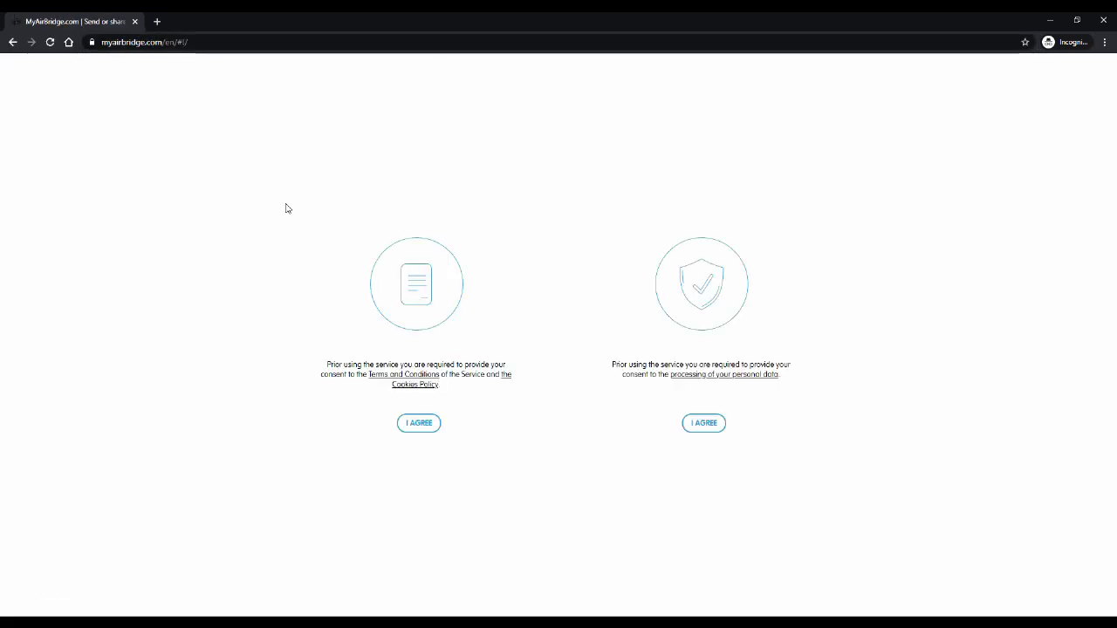
{"action": "left_click", "coordinate": [415, 427]}
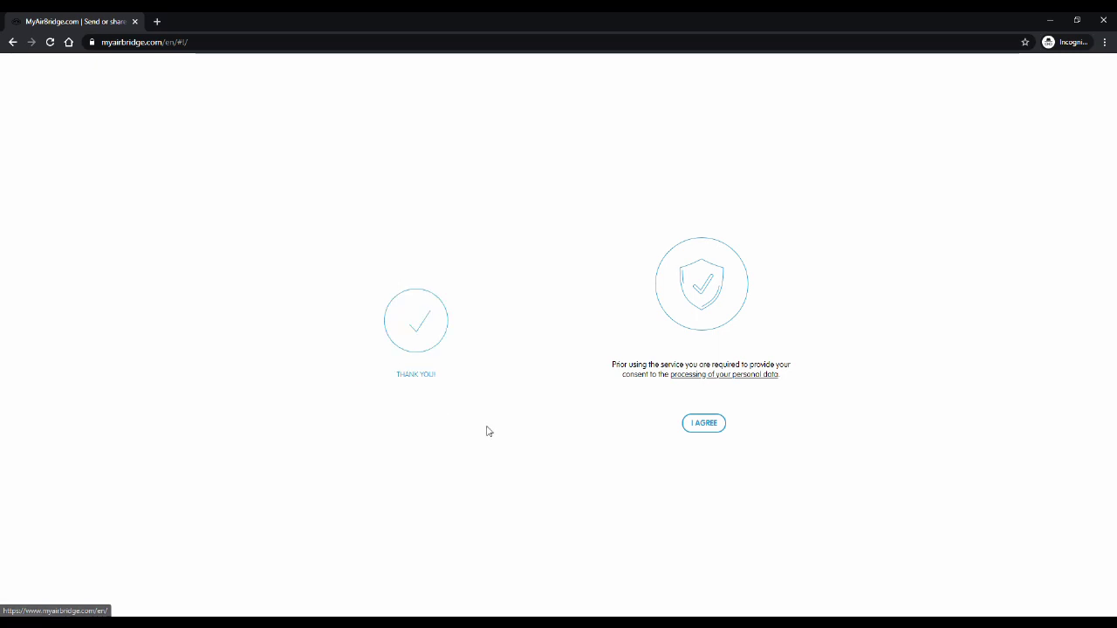
{"action": "left_click", "coordinate": [704, 424]}
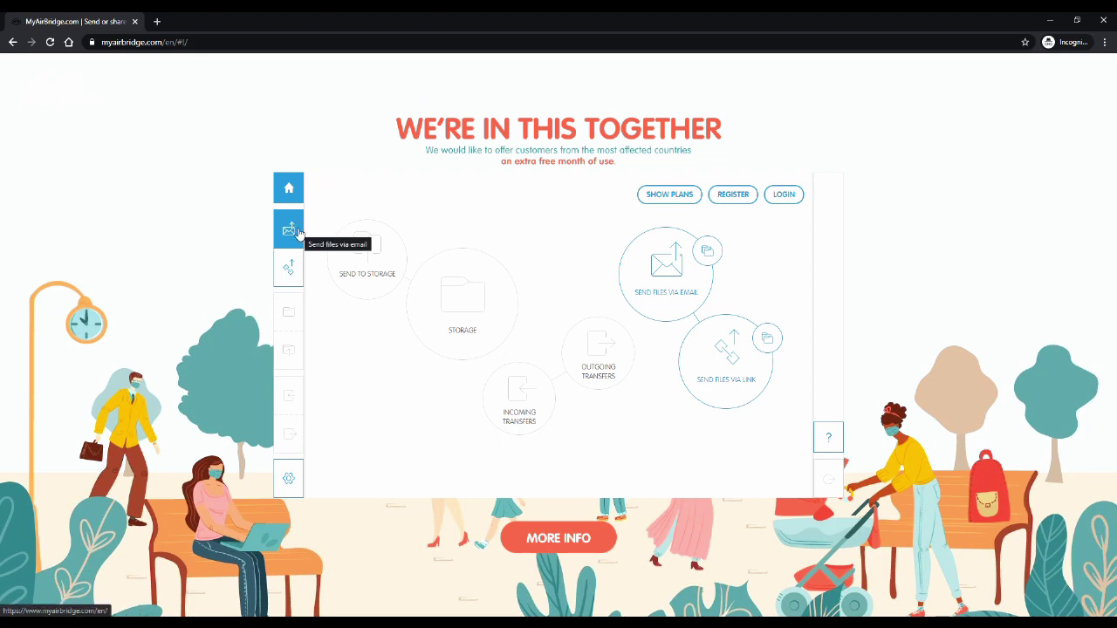
Start an email transfer and attach the exported project zip file
{"action": "left_click", "coordinate": [298, 232]}
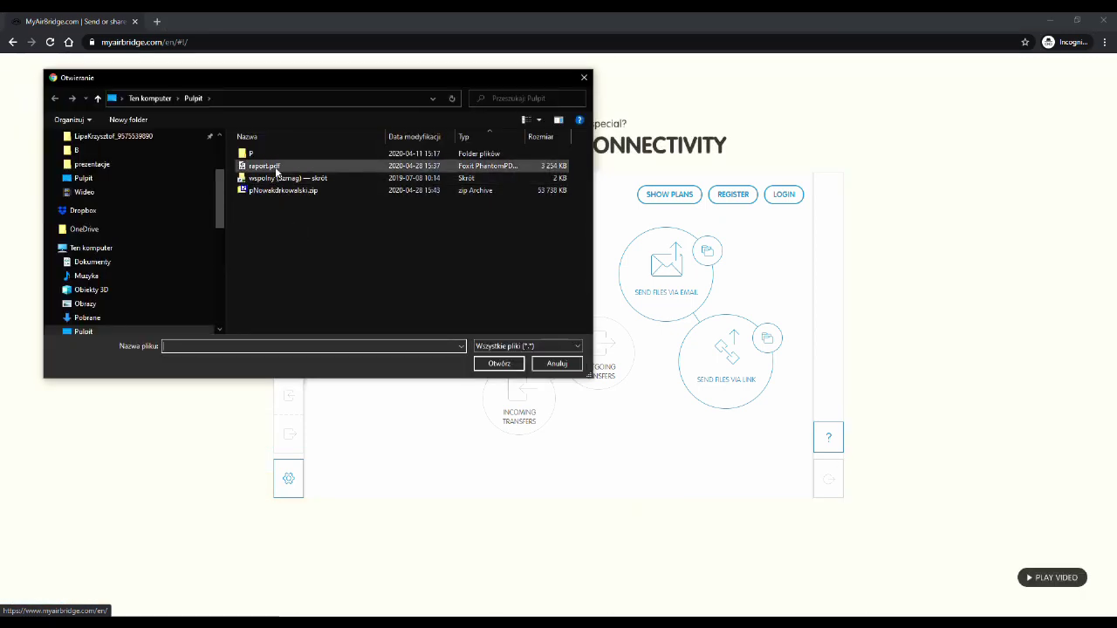
{"action": "left_click", "coordinate": [275, 192]}
{"action": "left_click", "coordinate": [490, 361]}
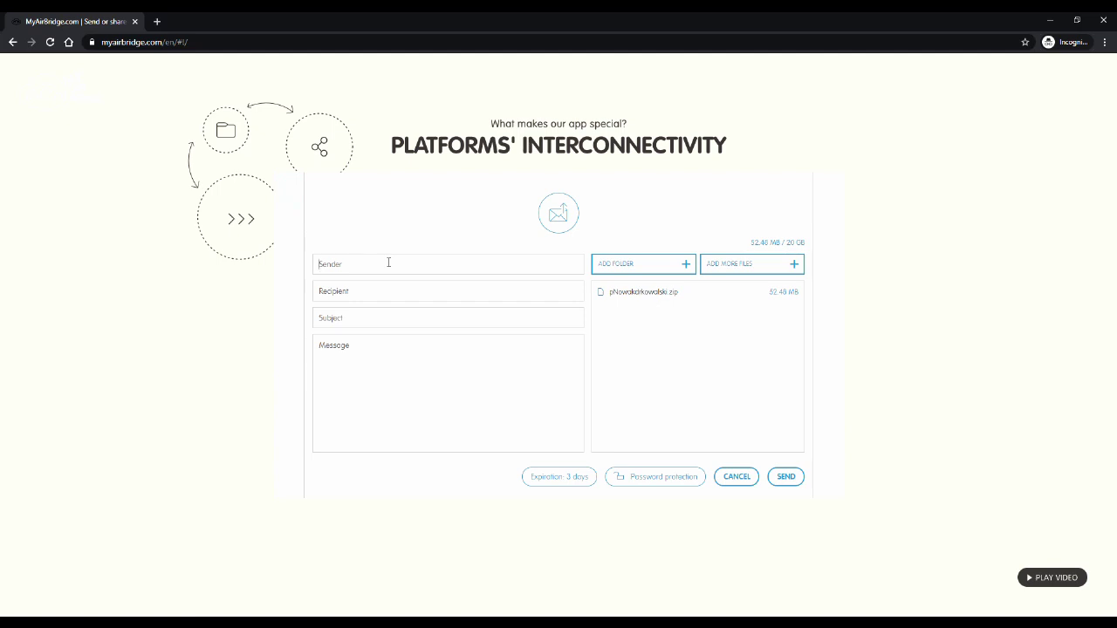
Fill in the sender and recipient e-mails, subject 'zamowienie szablonu' and message 'tresc'
{"action": "type", "text": "nadaw"}
{"action": "type", "text": "ca"}
{"action": "type", "text": "@domena.pl"}
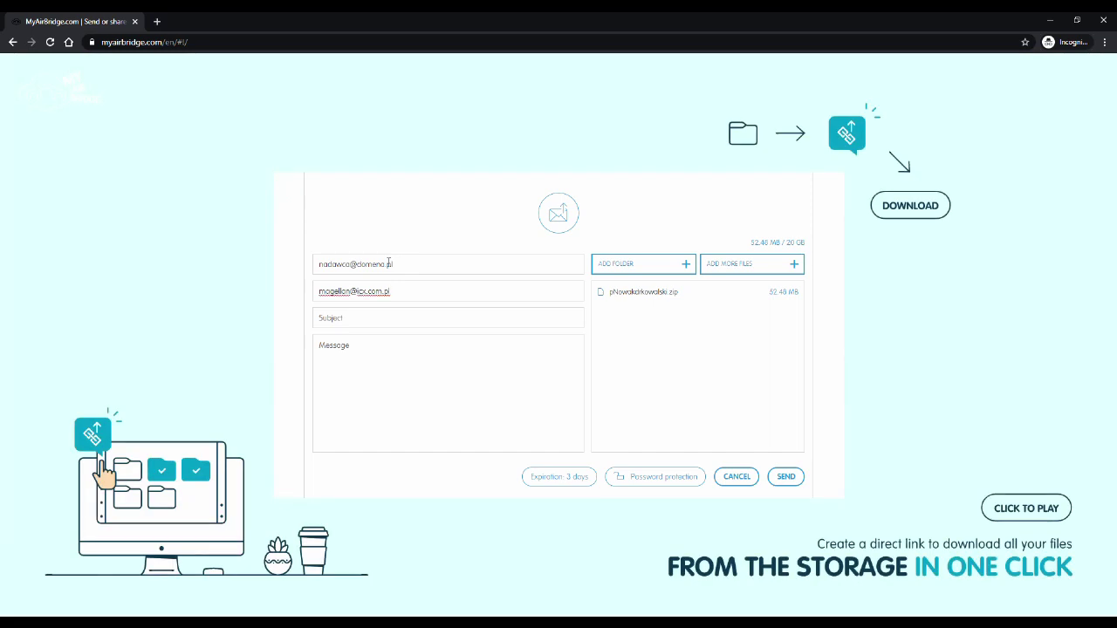
{"action": "left_click", "coordinate": [368, 318]}
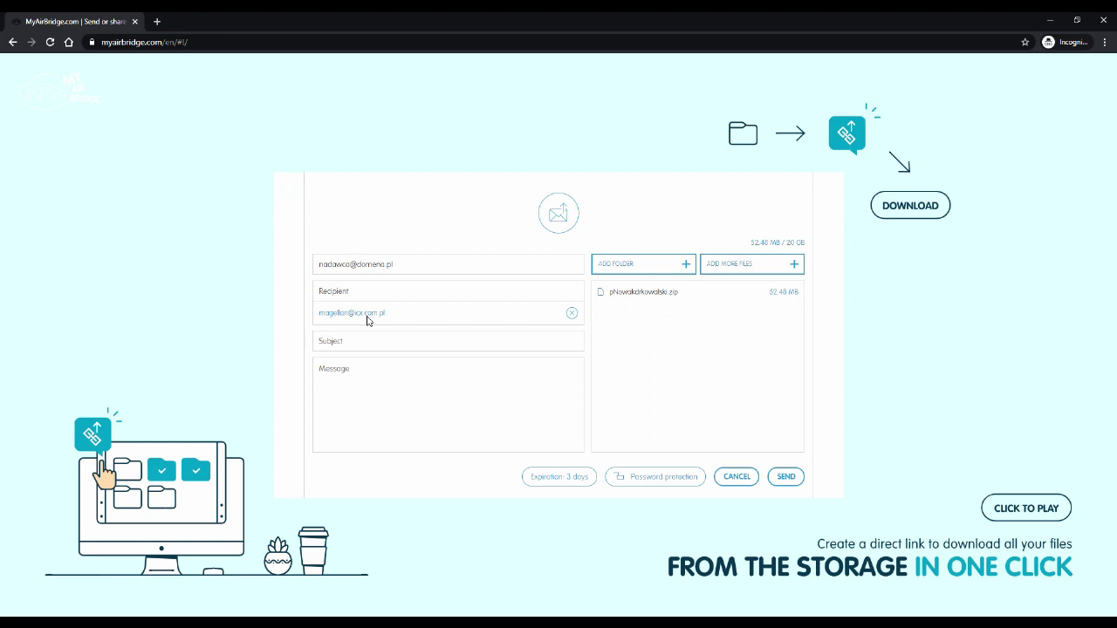
{"action": "type", "text": "zamowienie szablonu"}
{"action": "left_click", "coordinate": [354, 376]}
{"action": "type", "text": "tresc"}
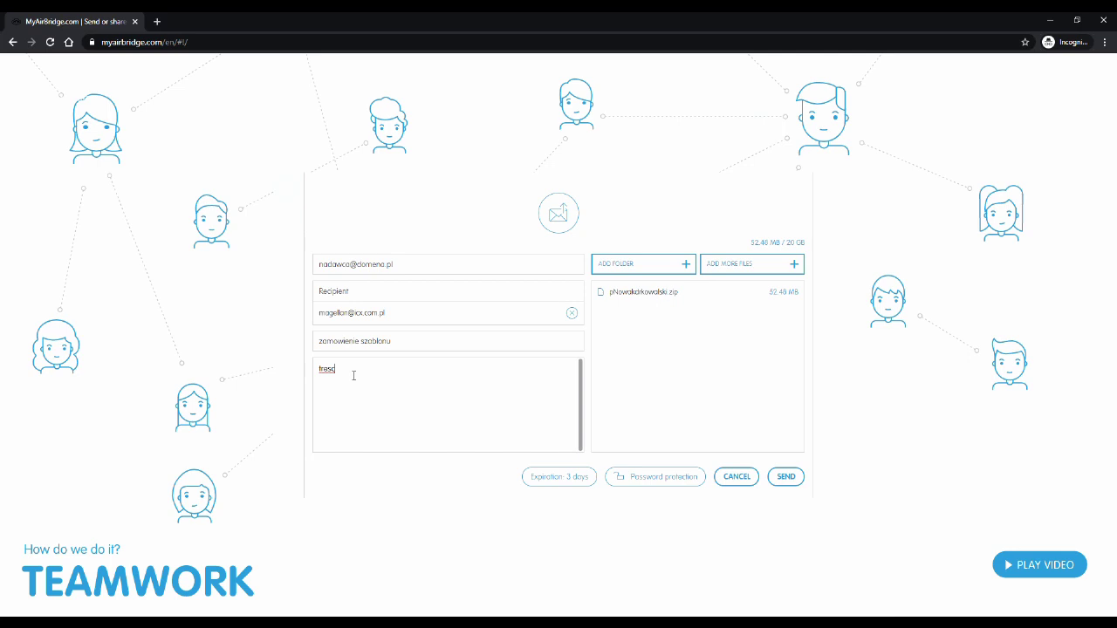
Send the transfer, copy its download link, then cancel the upload and confirm
{"action": "left_click", "coordinate": [776, 477]}
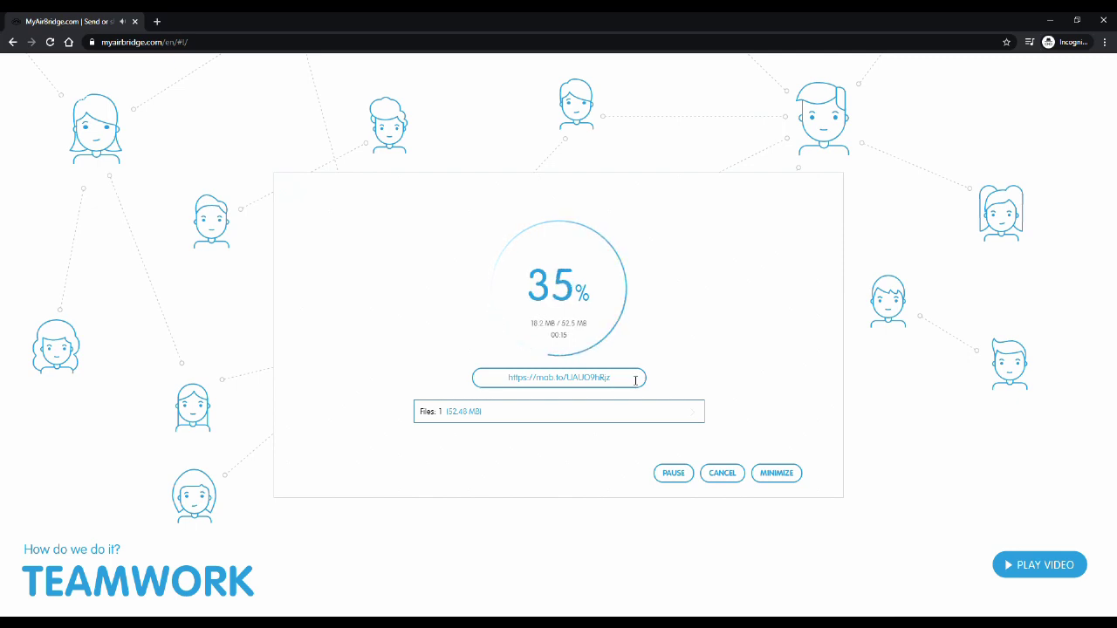
{"action": "left_click", "coordinate": [636, 378]}
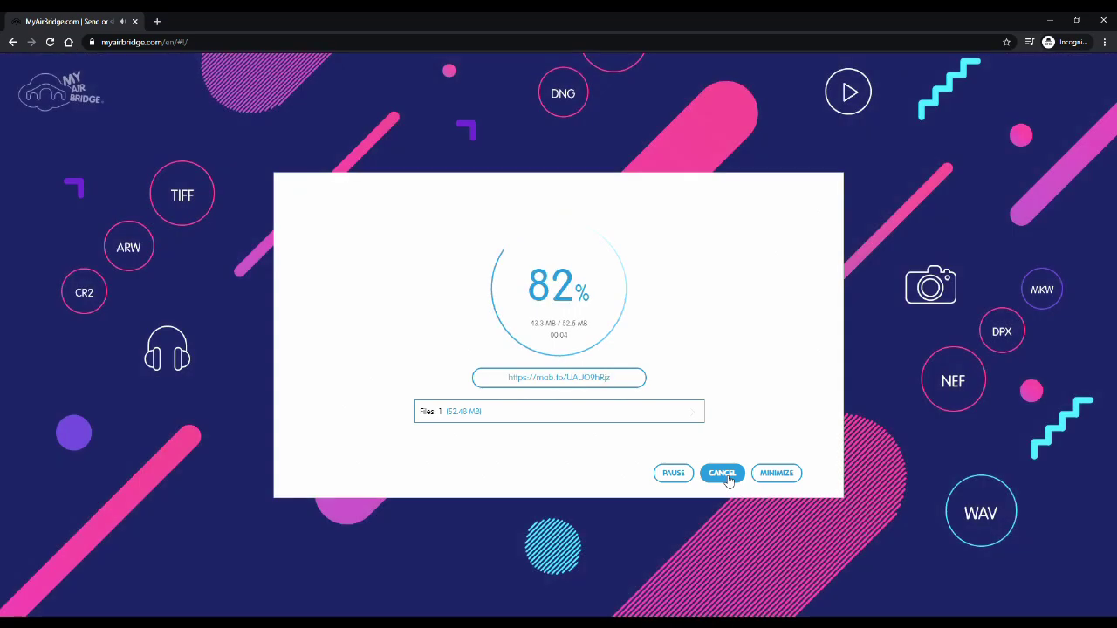
{"action": "left_click", "coordinate": [726, 476]}
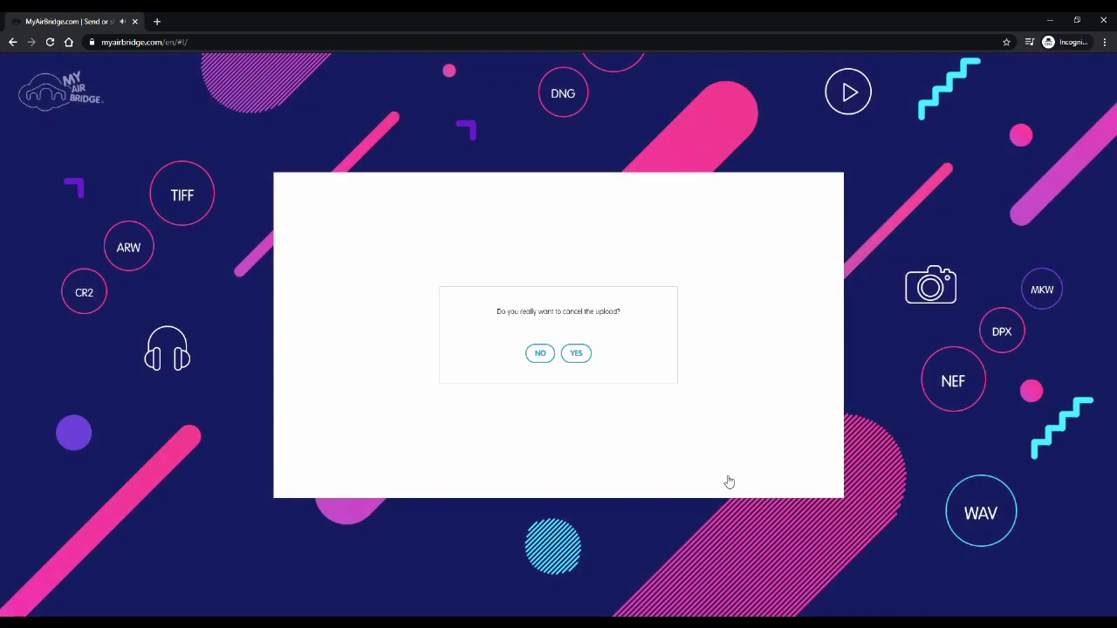
{"action": "left_click", "coordinate": [537, 351]}
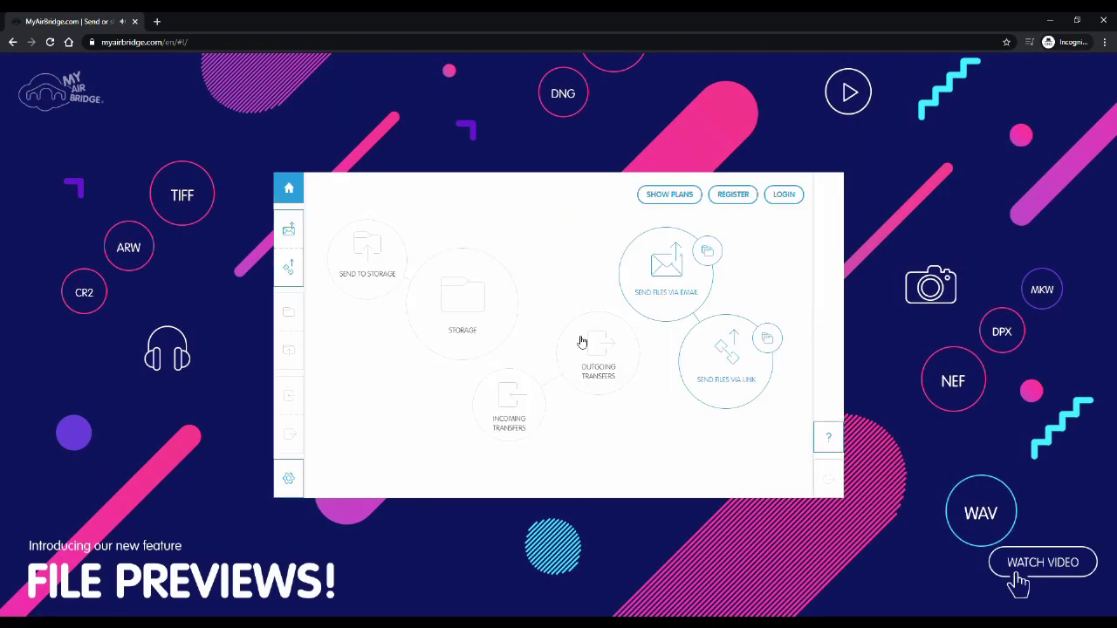